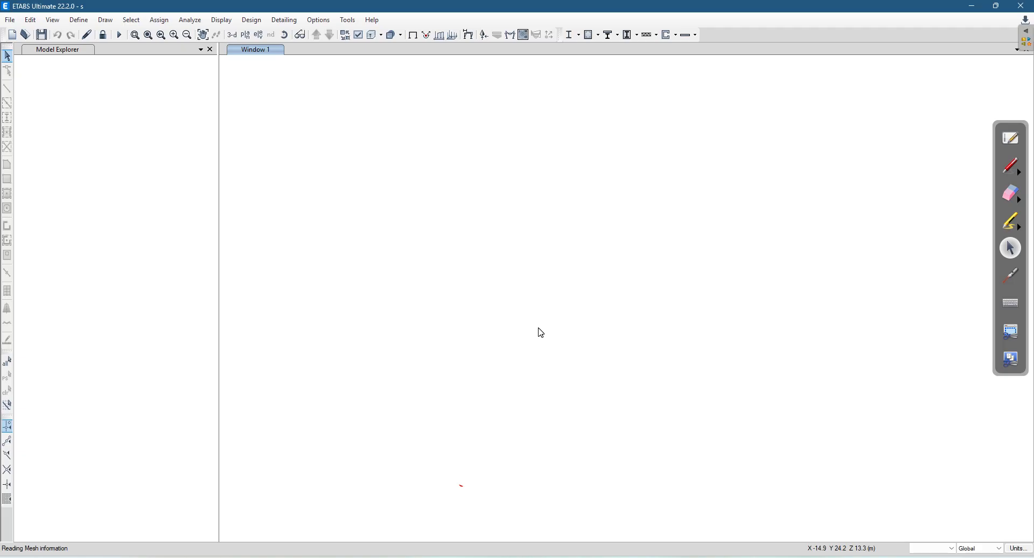
Open the recent ETABS 01 model and show it in the default 3D view.
{"action": "left_click", "coordinate": [592, 298]}
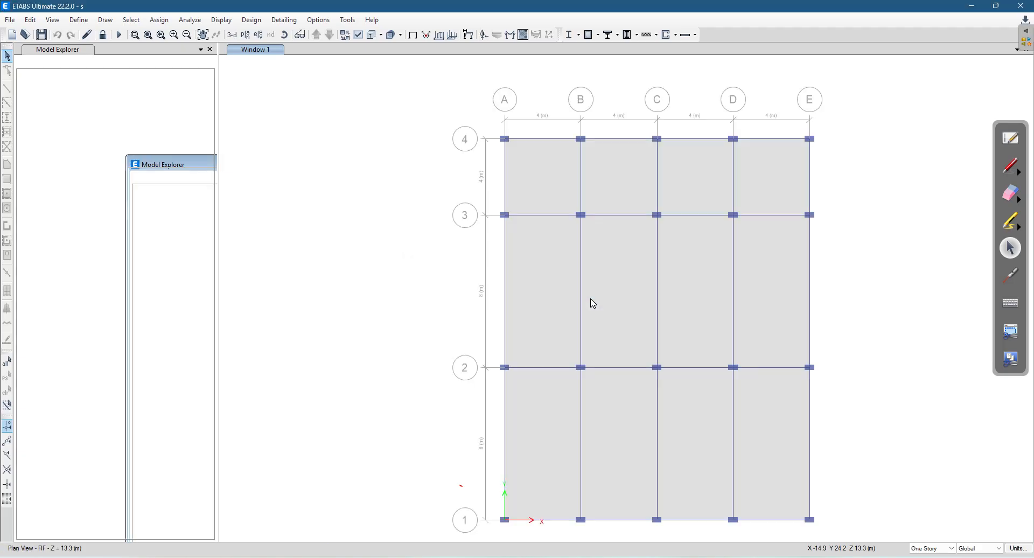
{"action": "left_click", "coordinate": [9, 20]}
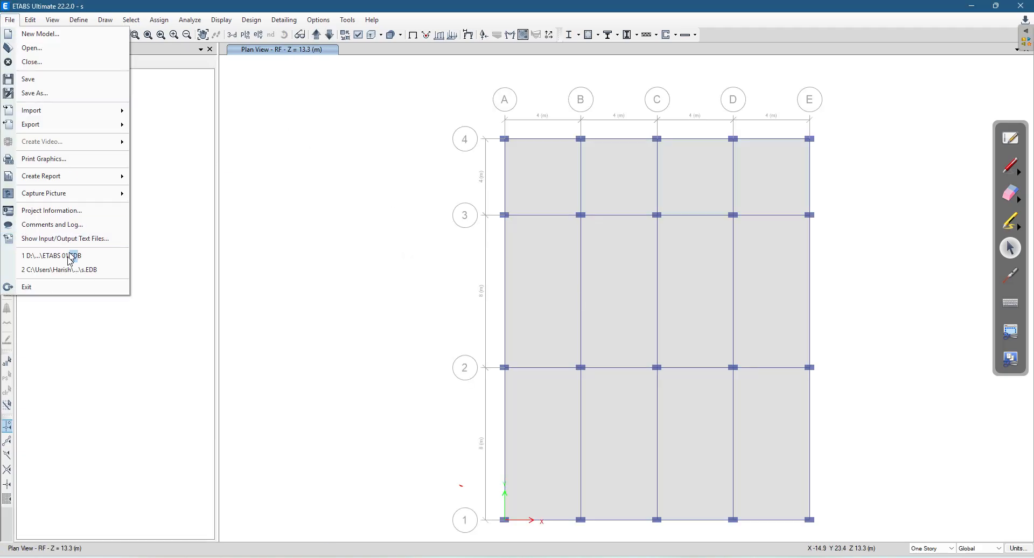
{"action": "left_click", "coordinate": [69, 263]}
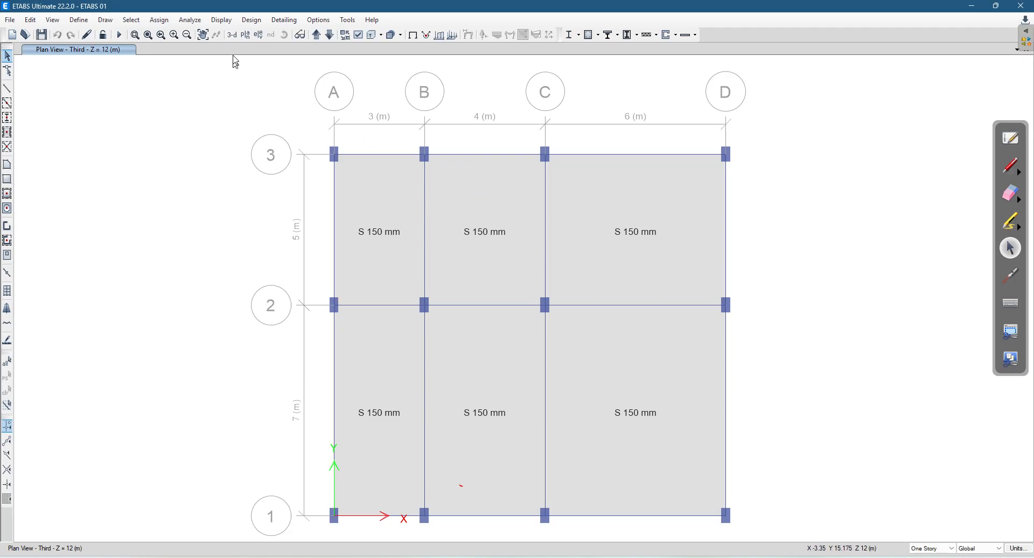
{"action": "left_click", "coordinate": [232, 35]}
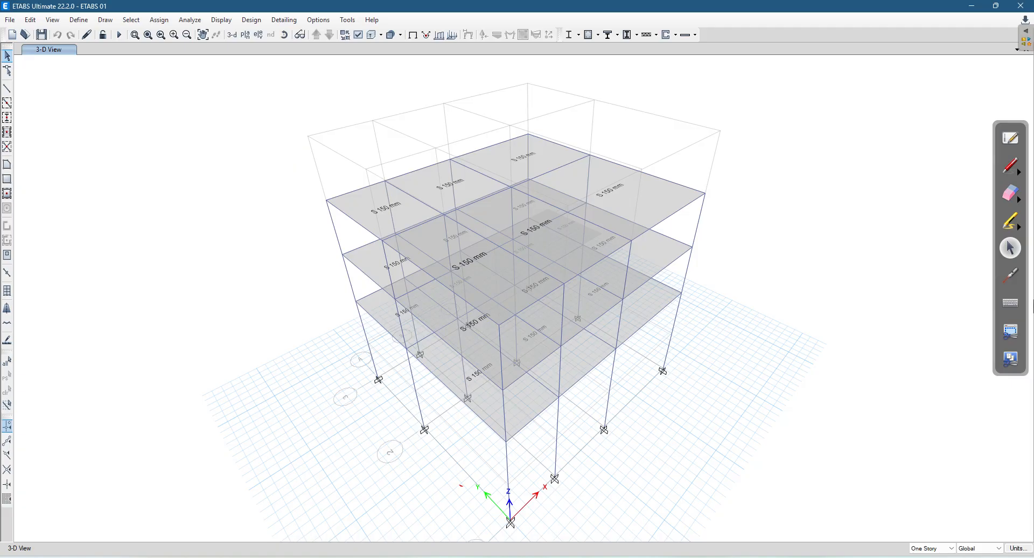
Write and underline the word "Replicate" in red pen beside the 3D model.
{"action": "left_click", "coordinate": [1012, 167]}
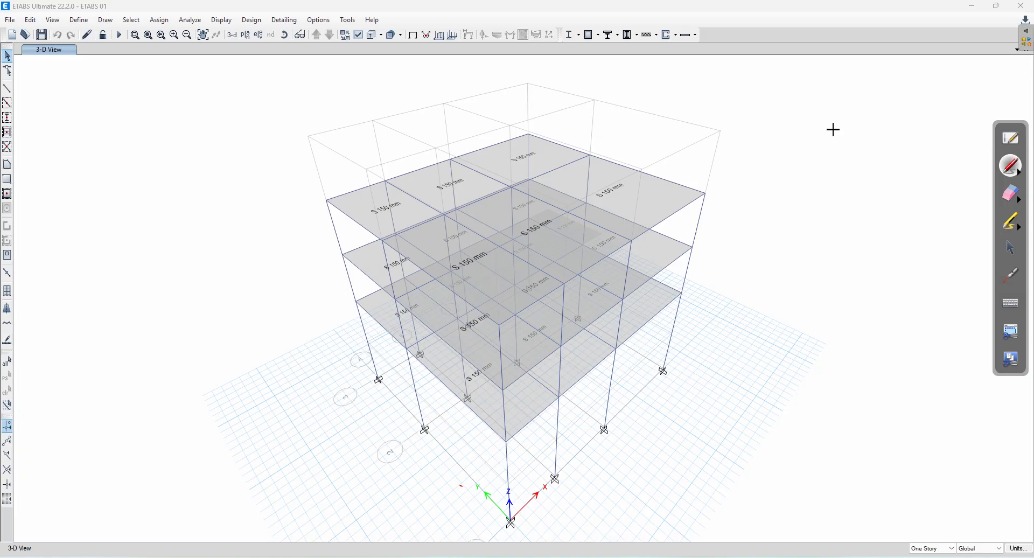
{"action": "left_click_drag", "start_coordinate": [863, 127], "coordinate": [865, 135]}
{"action": "mouse_move", "coordinate": [872, 114]}
{"action": "left_mouse_down"}
{"action": "mouse_move", "coordinate": [874, 125]}
{"action": "mouse_move", "coordinate": [901, 129]}
{"action": "left_mouse_up"}
{"action": "mouse_move", "coordinate": [909, 100]}
{"action": "left_mouse_down"}
{"action": "mouse_move", "coordinate": [913, 133]}
{"action": "mouse_move", "coordinate": [921, 108]}
{"action": "left_mouse_up"}
{"action": "left_click_drag", "start_coordinate": [824, 156], "coordinate": [953, 132]}
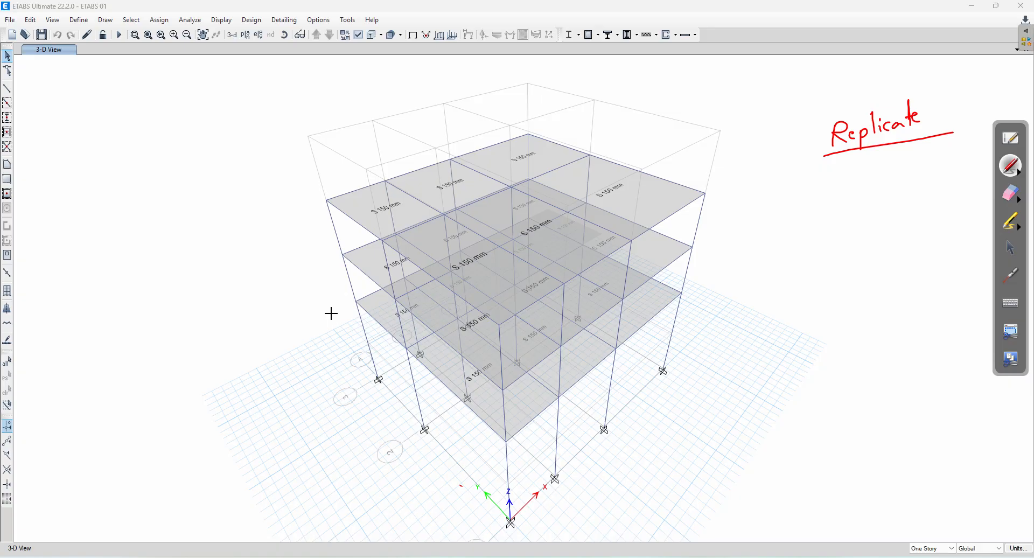
Mark the storey levels of the 3D model with red arrows and the labels FF, SF, TF and RF.
{"action": "left_click_drag", "start_coordinate": [347, 303], "coordinate": [293, 326]}
{"action": "left_click_drag", "start_coordinate": [313, 264], "coordinate": [330, 264]}
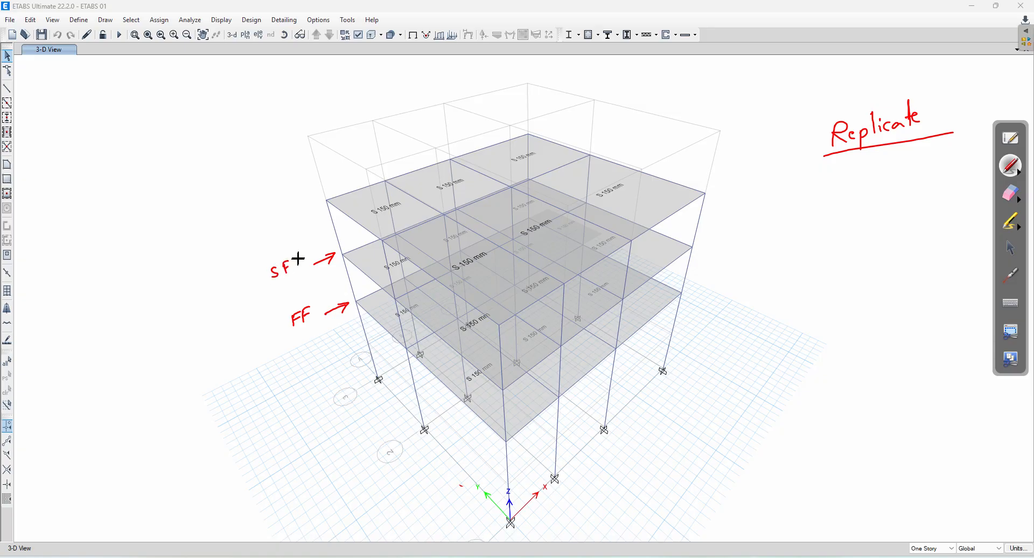
{"action": "left_click_drag", "start_coordinate": [303, 212], "coordinate": [323, 206]}
{"action": "left_click_drag", "start_coordinate": [258, 231], "coordinate": [265, 217]}
{"action": "left_click_drag", "start_coordinate": [270, 142], "coordinate": [296, 136]}
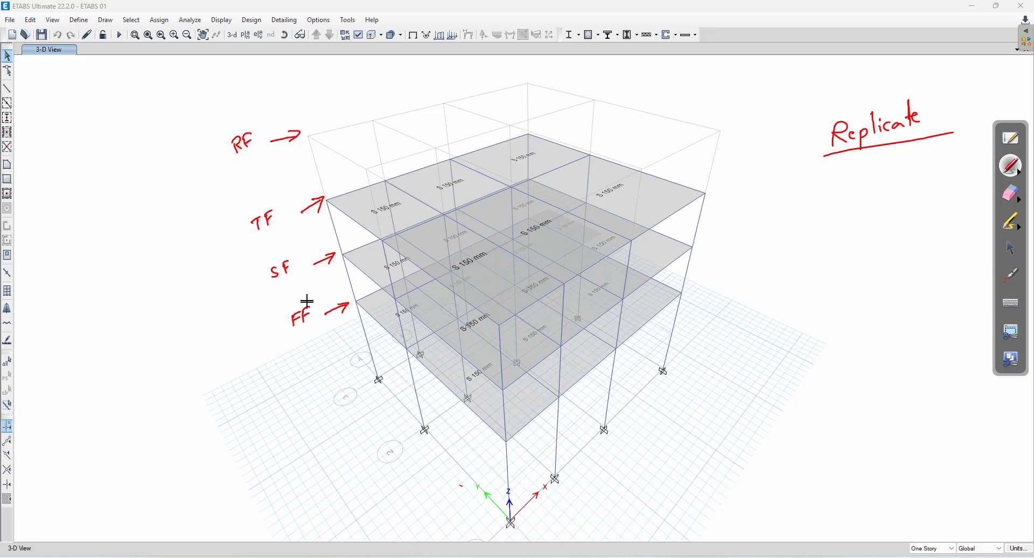
Circle FF, draw a curved arrow from it up to RF, and circle the word "Replicate".
{"action": "left_click_drag", "start_coordinate": [308, 297], "coordinate": [290, 335]}
{"action": "mouse_move", "coordinate": [257, 326]}
{"action": "left_mouse_down"}
{"action": "mouse_move", "coordinate": [210, 268]}
{"action": "mouse_move", "coordinate": [222, 155]}
{"action": "left_mouse_up"}
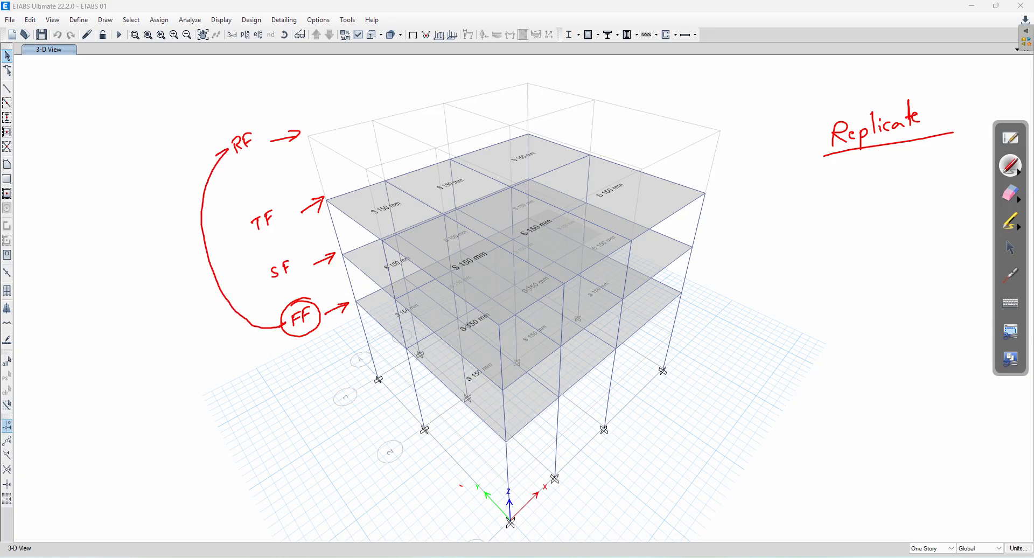
{"action": "mouse_move", "coordinate": [832, 104]}
{"action": "left_mouse_down"}
{"action": "mouse_move", "coordinate": [918, 89]}
{"action": "mouse_move", "coordinate": [849, 110]}
{"action": "mouse_move", "coordinate": [829, 136]}
{"action": "left_mouse_up"}
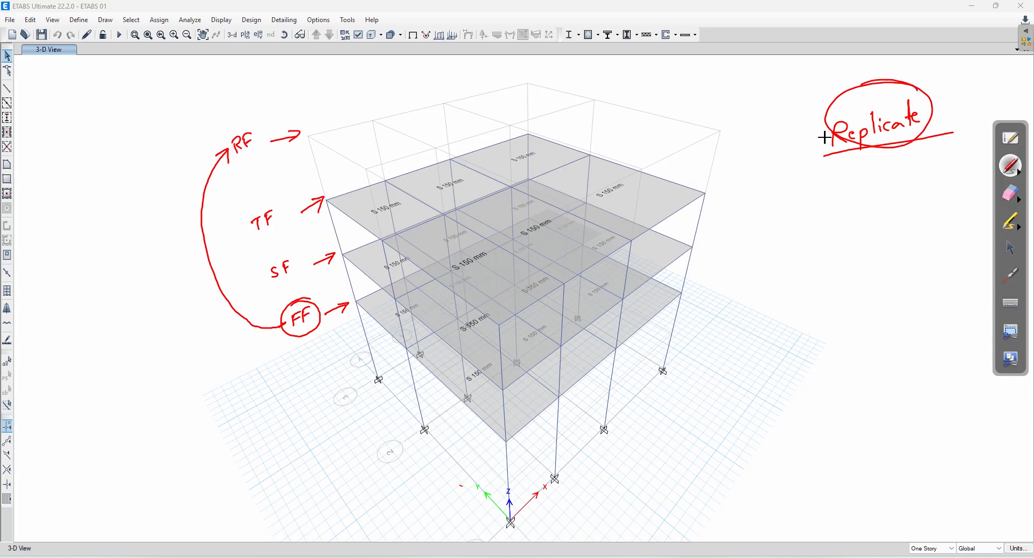
Erase all the red pen annotations around the model and return to normal selection.
{"action": "left_click", "coordinate": [1010, 195]}
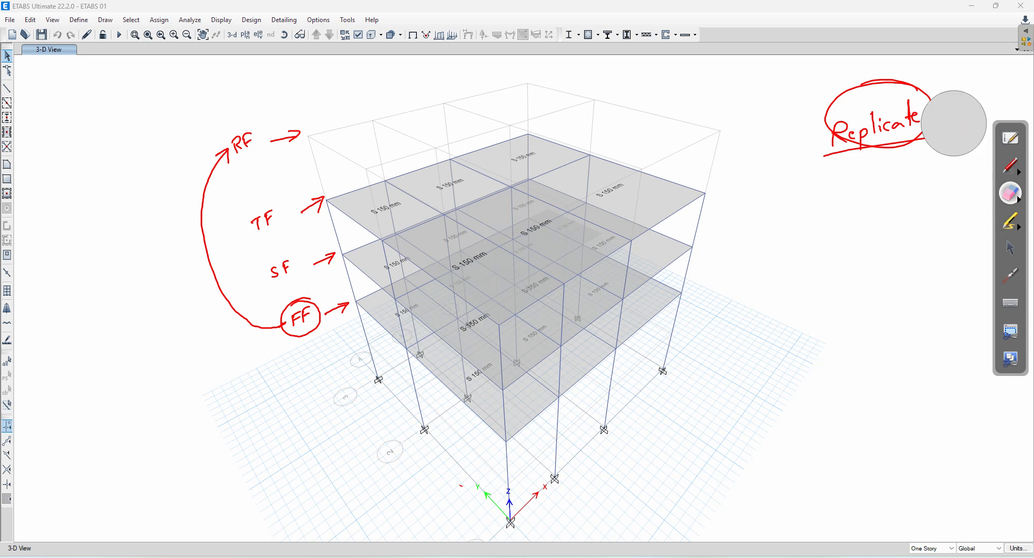
{"action": "left_click_drag", "start_coordinate": [954, 123], "coordinate": [889, 92]}
{"action": "mouse_move", "coordinate": [420, 230]}
{"action": "left_mouse_down"}
{"action": "mouse_move", "coordinate": [380, 270]}
{"action": "mouse_move", "coordinate": [303, 296]}
{"action": "mouse_move", "coordinate": [219, 168]}
{"action": "mouse_move", "coordinate": [259, 201]}
{"action": "mouse_move", "coordinate": [388, 176]}
{"action": "left_mouse_up"}
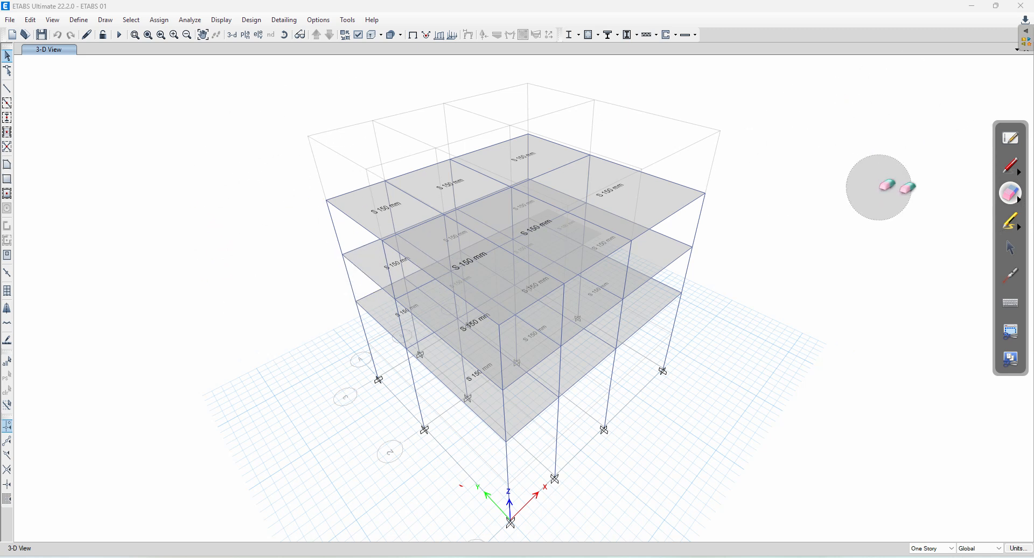
{"action": "left_click", "coordinate": [1008, 246]}
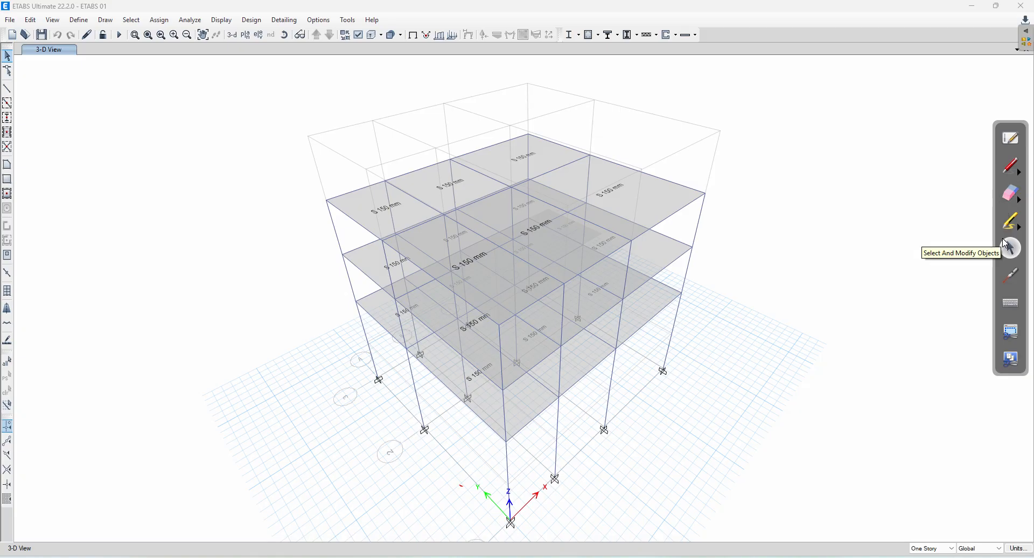
Show the plan view of the First story.
{"action": "left_click", "coordinate": [245, 34]}
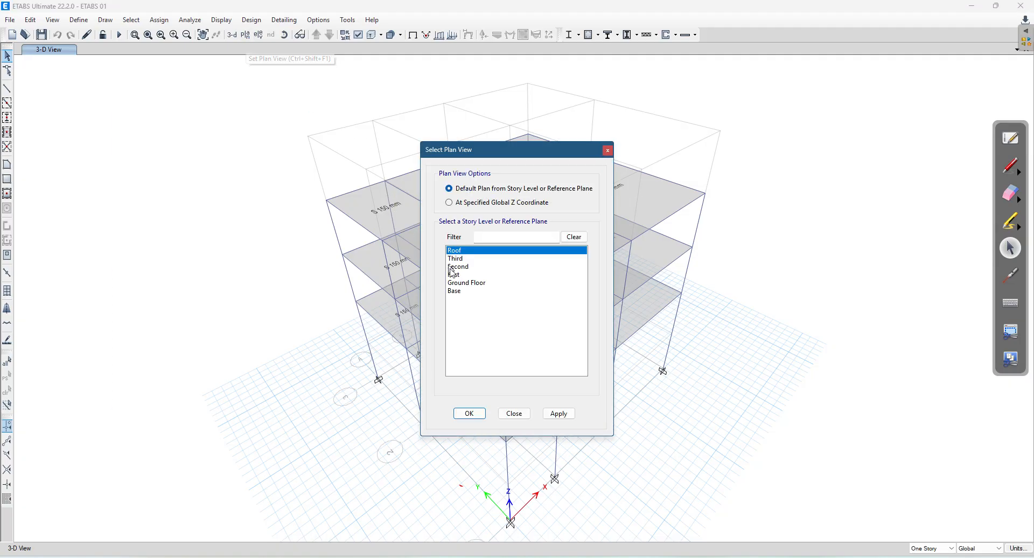
{"action": "left_click", "coordinate": [467, 275]}
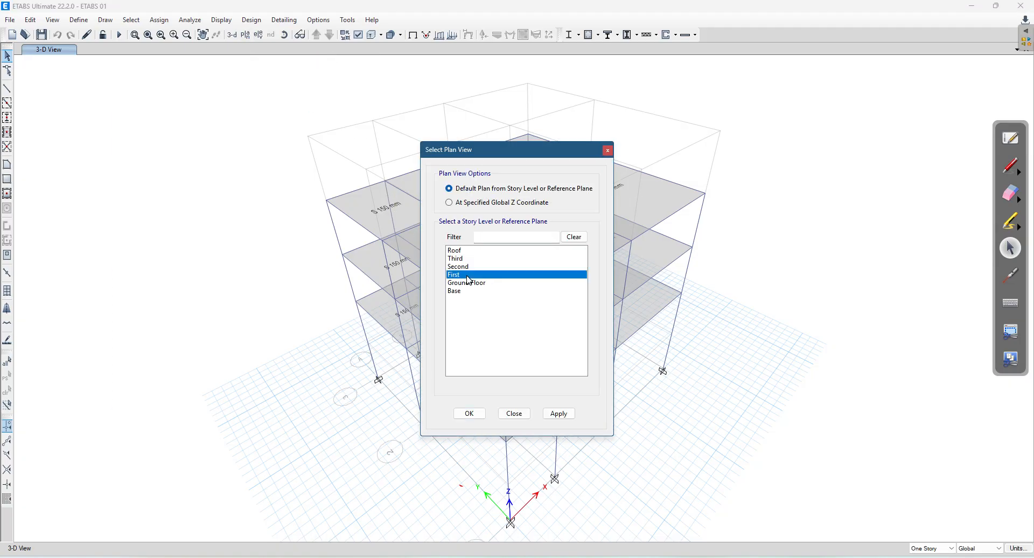
{"action": "left_click", "coordinate": [559, 413]}
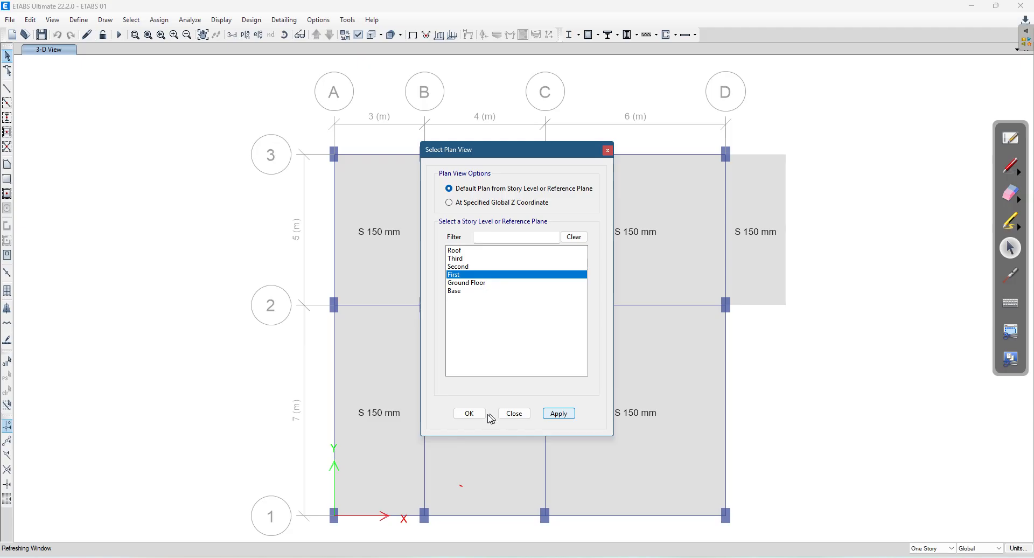
{"action": "left_click", "coordinate": [469, 413]}
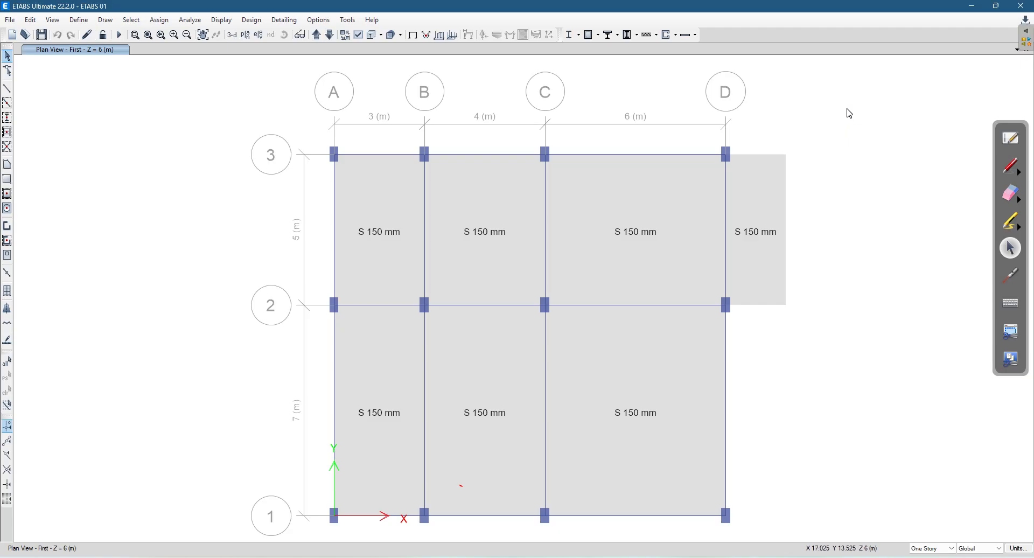
Select everything on the First story plan and replicate it to the Roof story, keeping the original.
{"action": "left_click_drag", "start_coordinate": [848, 114], "coordinate": [308, 535]}
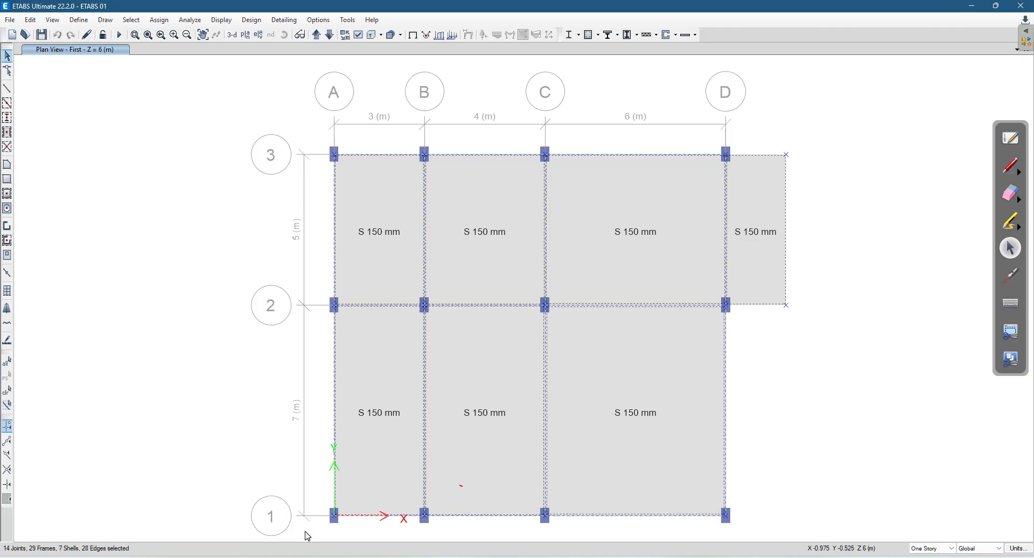
{"action": "left_click", "coordinate": [29, 20]}
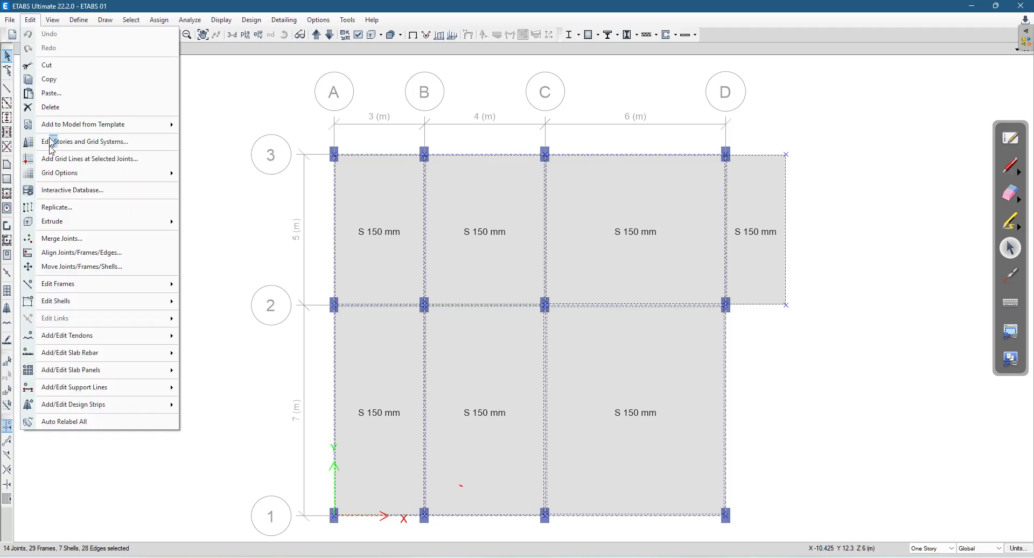
{"action": "left_click", "coordinate": [54, 207]}
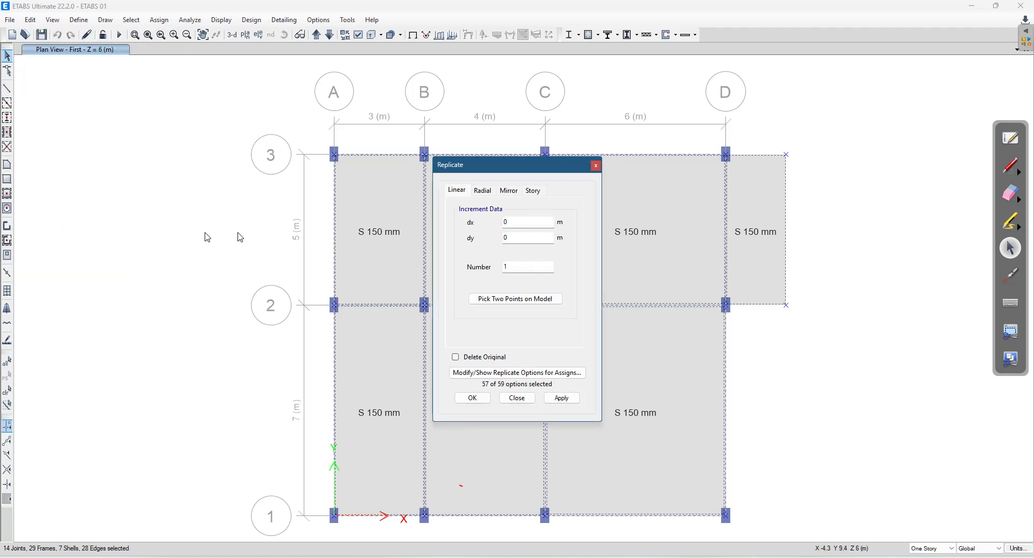
{"action": "left_click", "coordinate": [533, 191]}
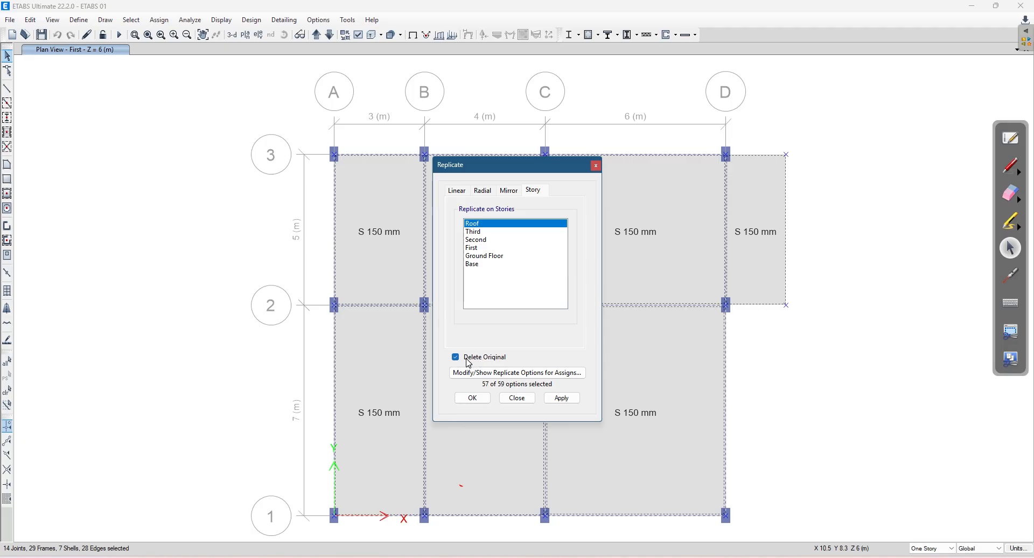
{"action": "left_click", "coordinate": [562, 398]}
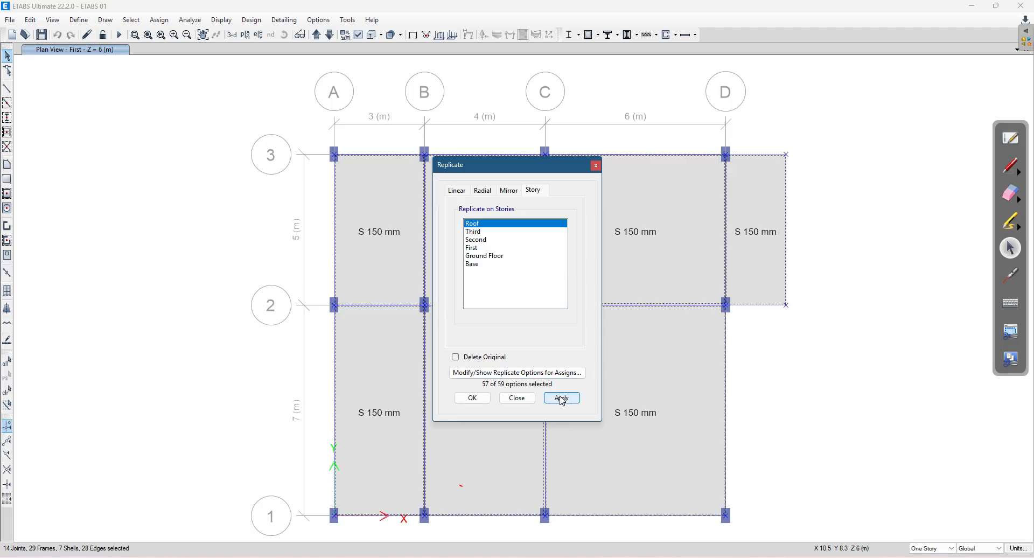
{"action": "left_click", "coordinate": [473, 399]}
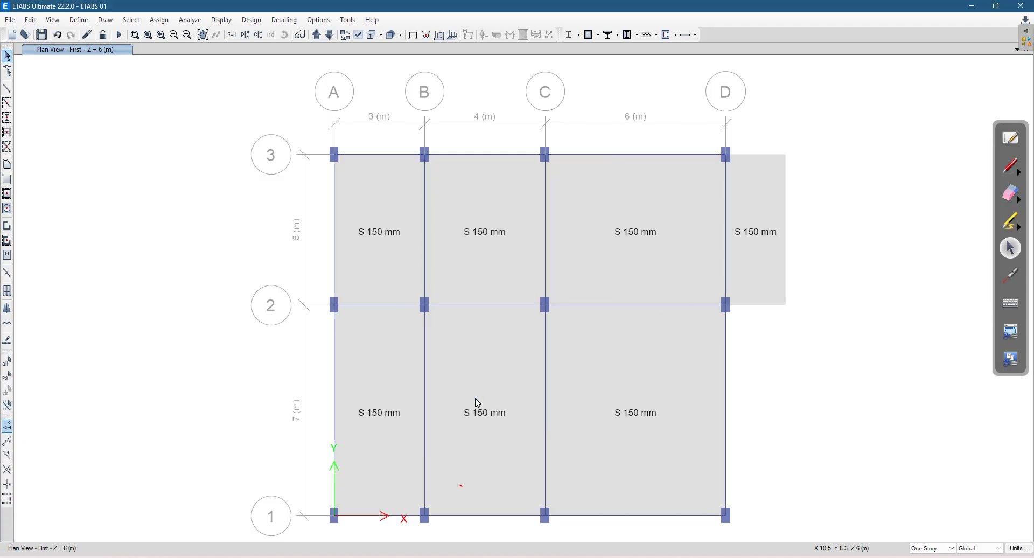
Examine the replicated roof level in the 3D view from several angles, then restore the default 3D view.
{"action": "left_click", "coordinate": [232, 35]}
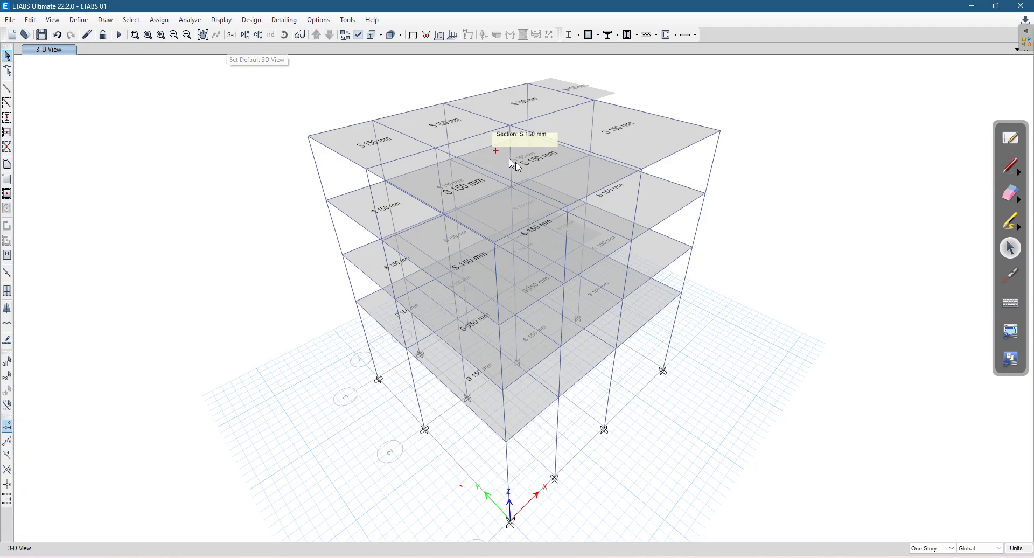
{"action": "middle_click_drag", "start_coordinate": [610, 237], "coordinate": [507, 179], "text": "shift"}
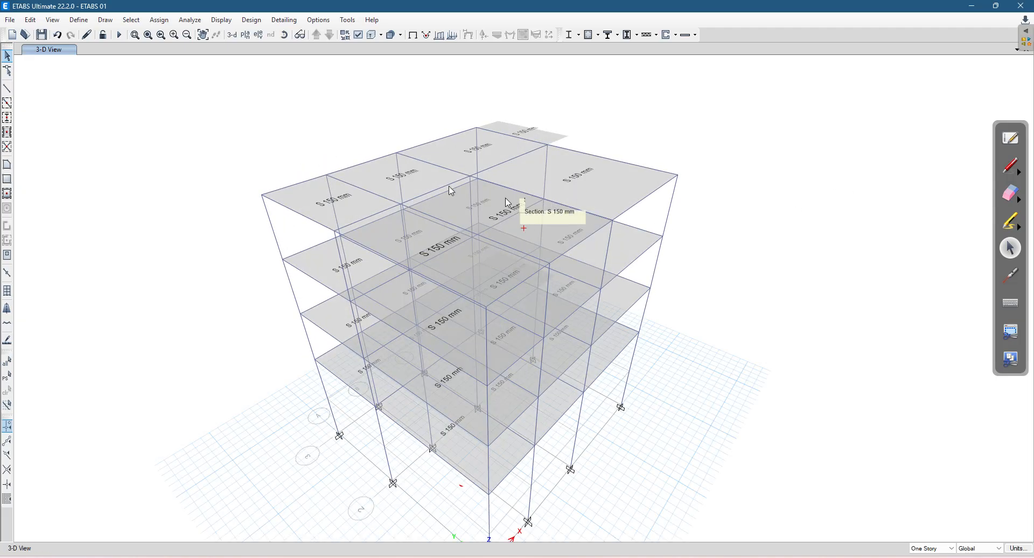
{"action": "middle_click_drag", "start_coordinate": [598, 237], "coordinate": [589, 199], "text": "shift"}
{"action": "scroll", "coordinate": [597, 198], "scroll_direction": "down", "scroll_amount": 3}
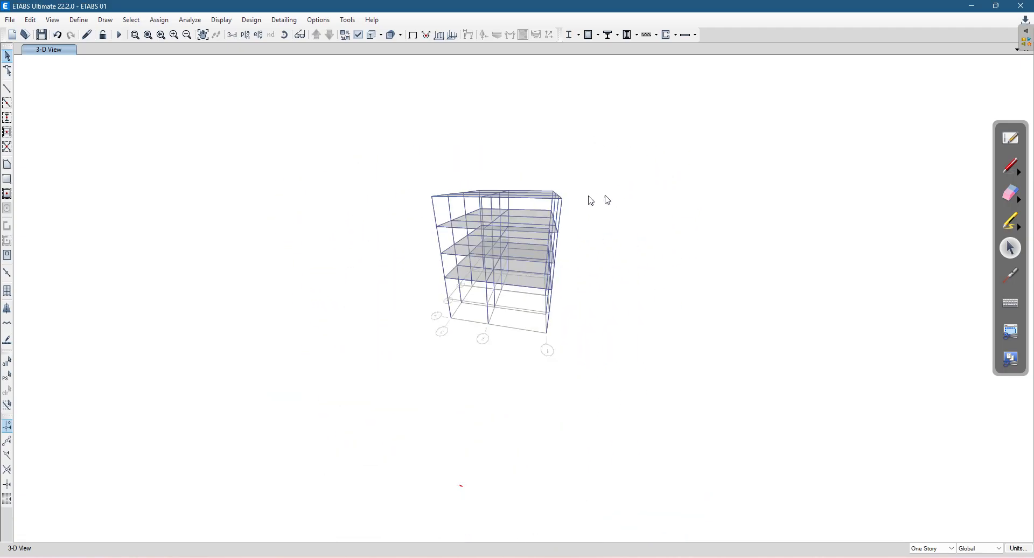
{"action": "scroll", "coordinate": [609, 213], "scroll_direction": "up", "scroll_amount": 5}
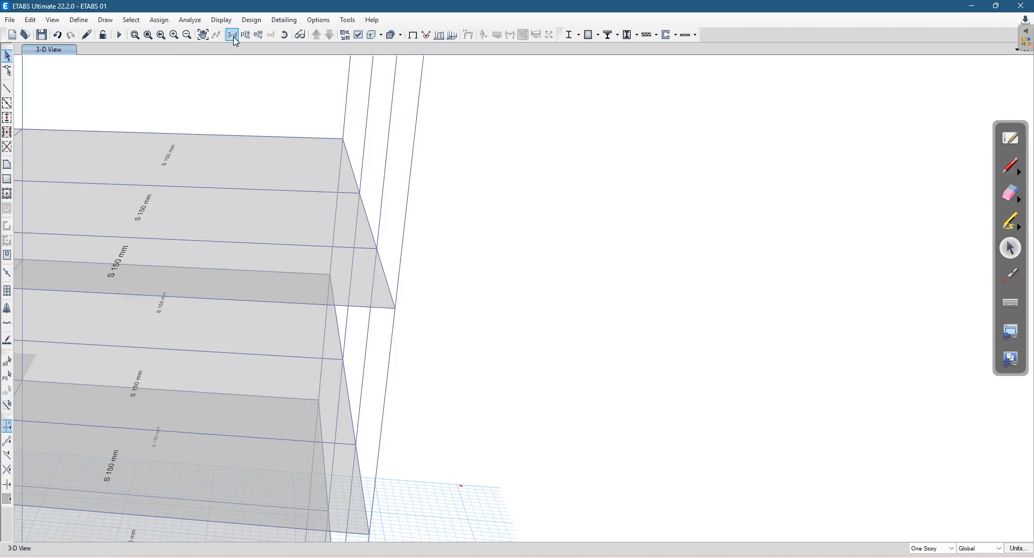
{"action": "left_click", "coordinate": [232, 35]}
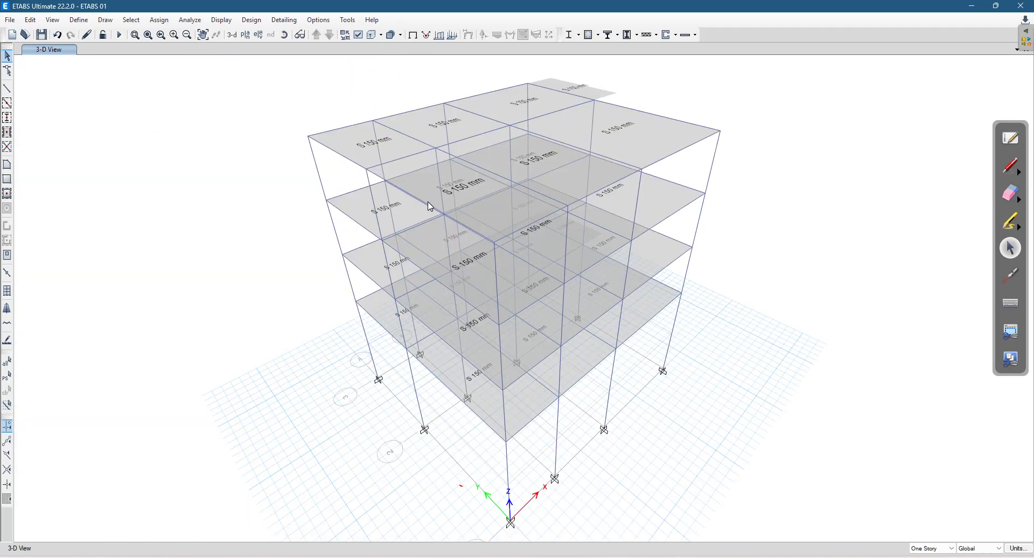
In the Roof plan view, delete the overhanging slab panel beyond grid D between grids 2 and 3.
{"action": "left_click", "coordinate": [245, 35]}
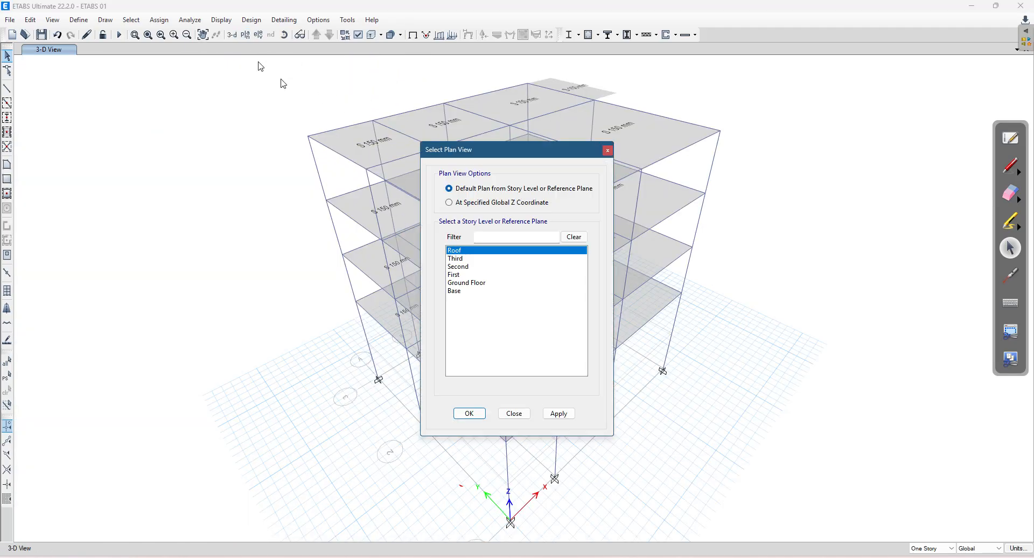
{"action": "left_click", "coordinate": [559, 413]}
{"action": "left_click", "coordinate": [469, 414]}
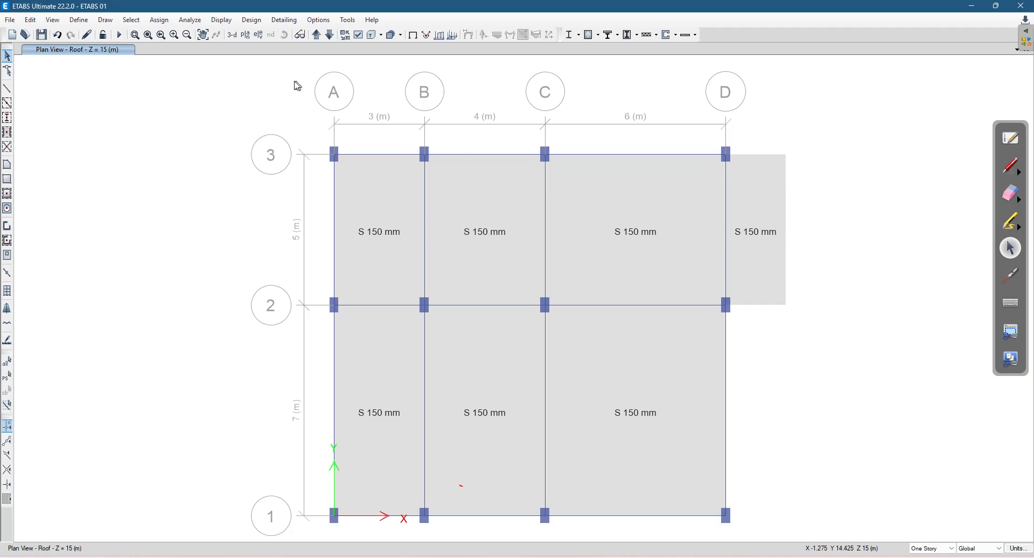
{"action": "left_click_drag", "start_coordinate": [800, 125], "coordinate": [764, 342]}
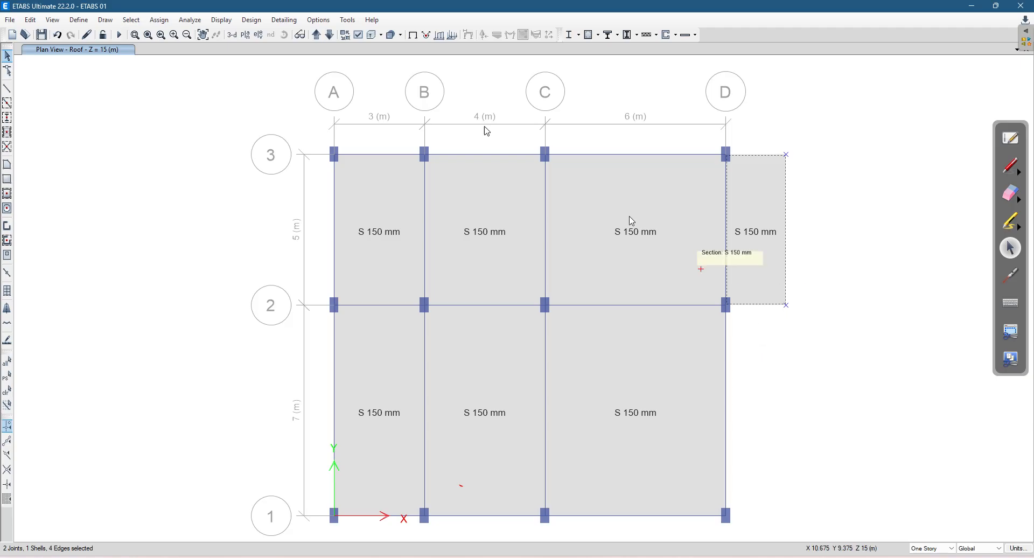
{"action": "left_click", "coordinate": [30, 19]}
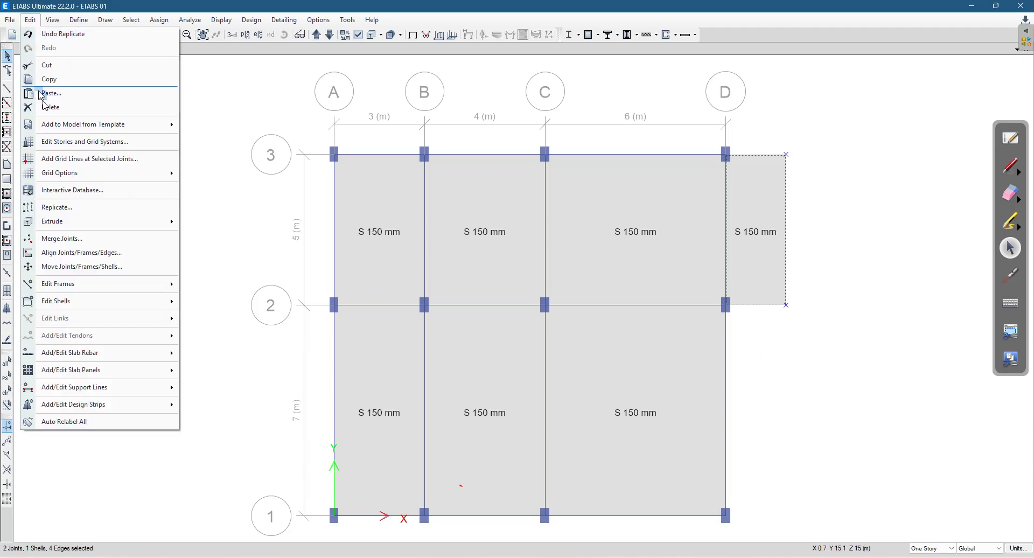
{"action": "left_click", "coordinate": [72, 106]}
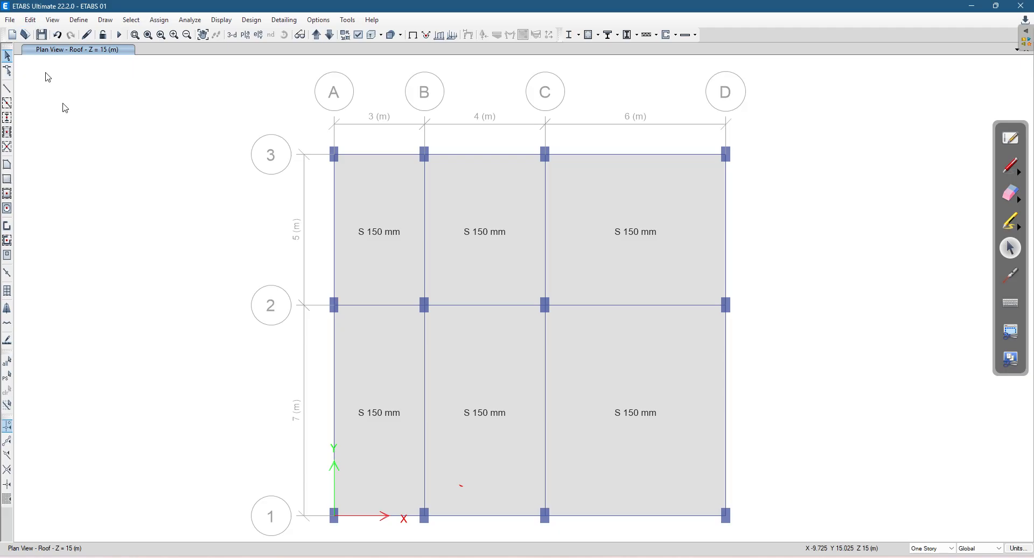
Select everything on the Roof plan and replicate it to the Ground Floor story, keeping the original.
{"action": "left_click", "coordinate": [31, 25]}
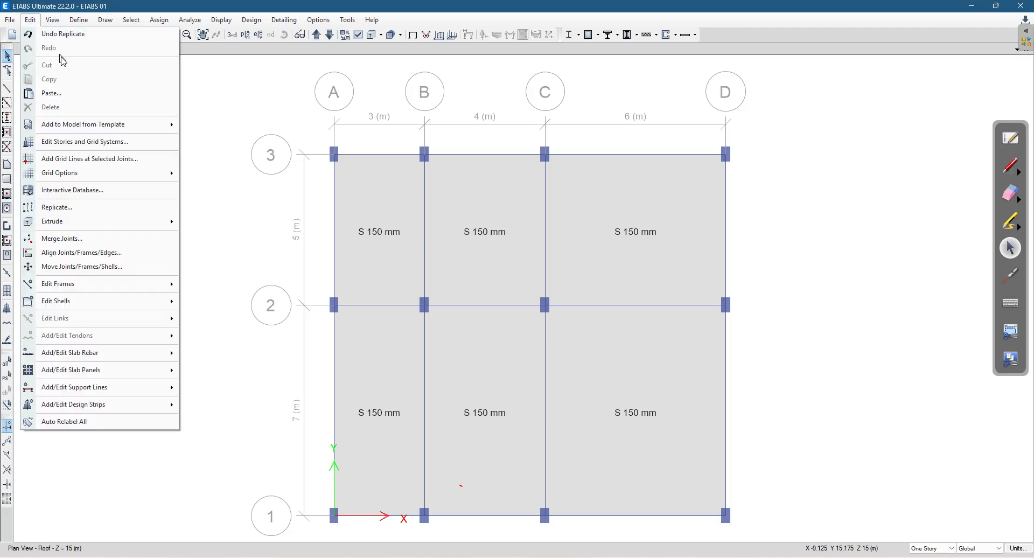
{"action": "left_click", "coordinate": [78, 209]}
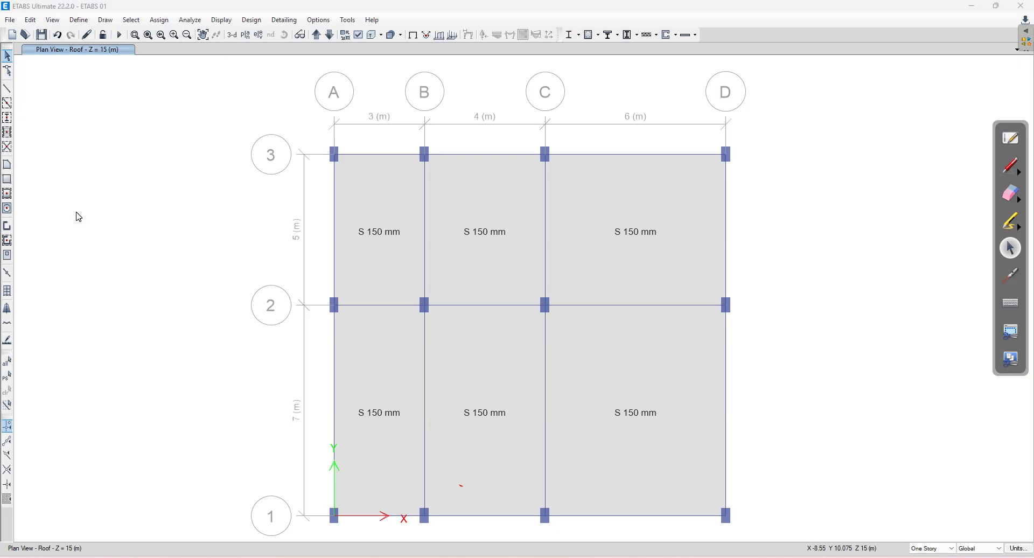
{"action": "left_click", "coordinate": [535, 191]}
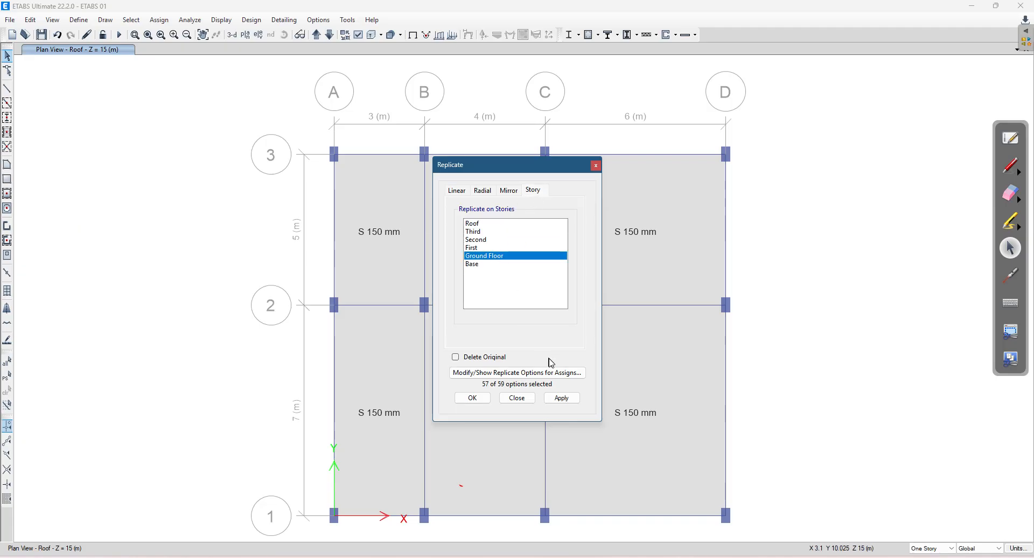
{"action": "left_click", "coordinate": [561, 397]}
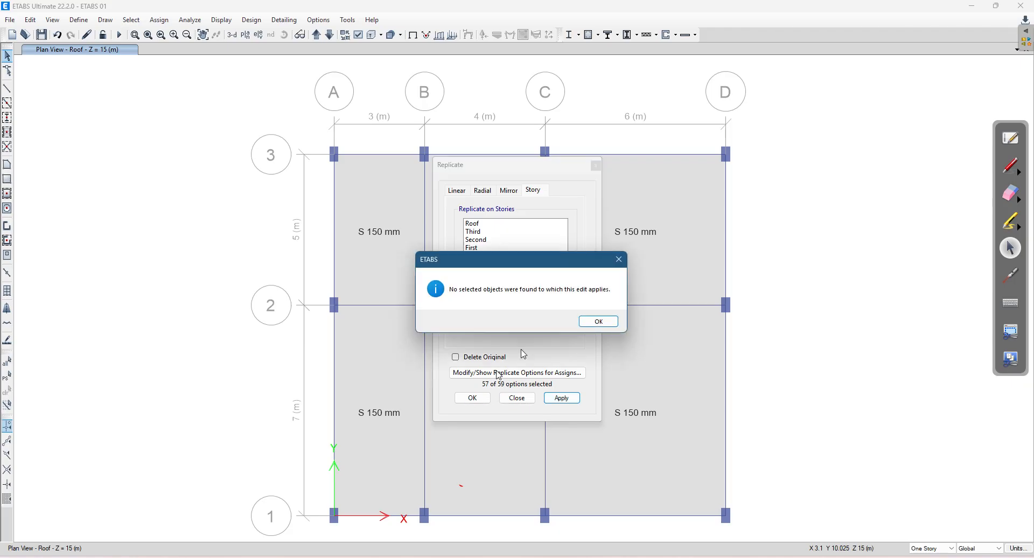
{"action": "left_click", "coordinate": [598, 321]}
{"action": "left_click_drag", "start_coordinate": [500, 171], "coordinate": [164, 160]}
{"action": "left_click_drag", "start_coordinate": [782, 129], "coordinate": [315, 532]}
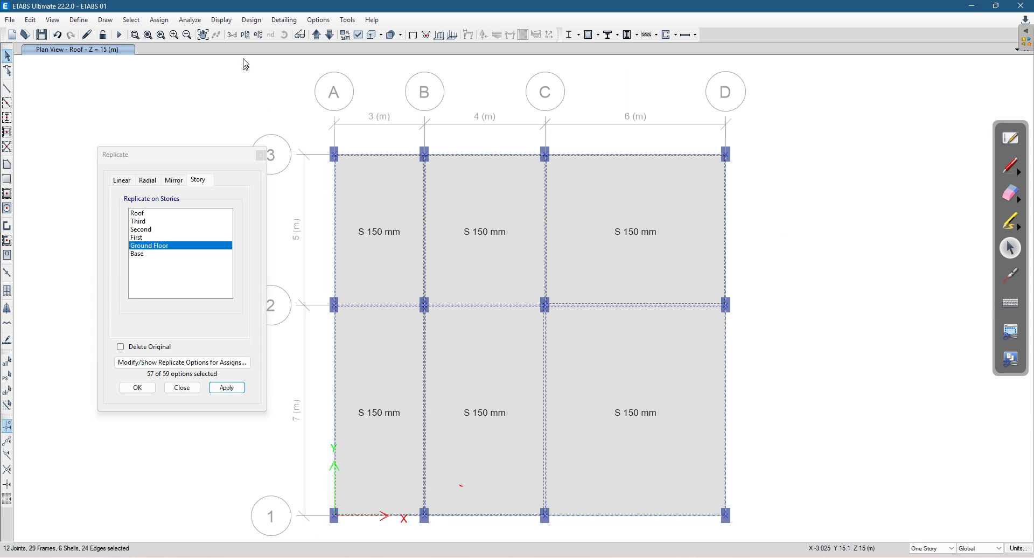
{"action": "left_click", "coordinate": [232, 35]}
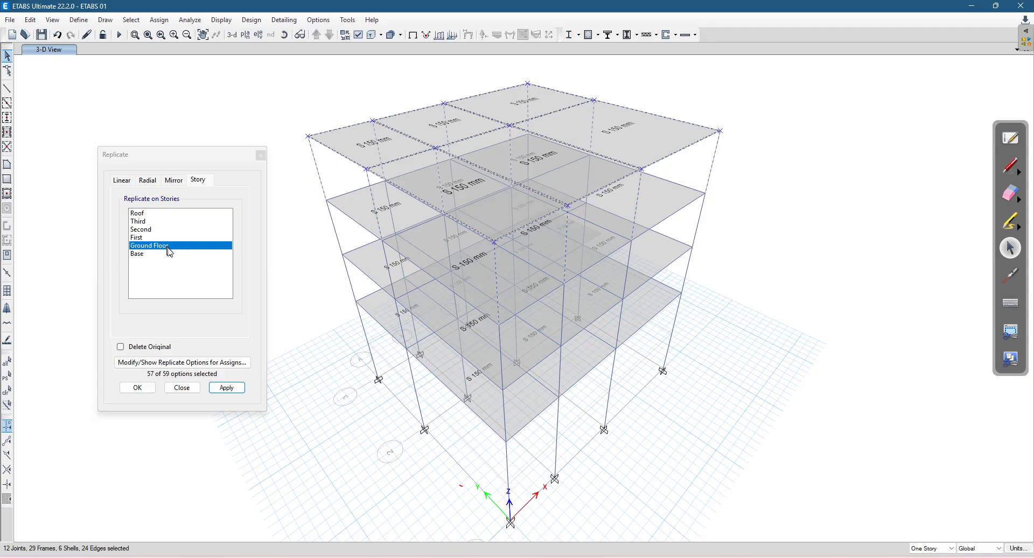
{"action": "left_click", "coordinate": [228, 388]}
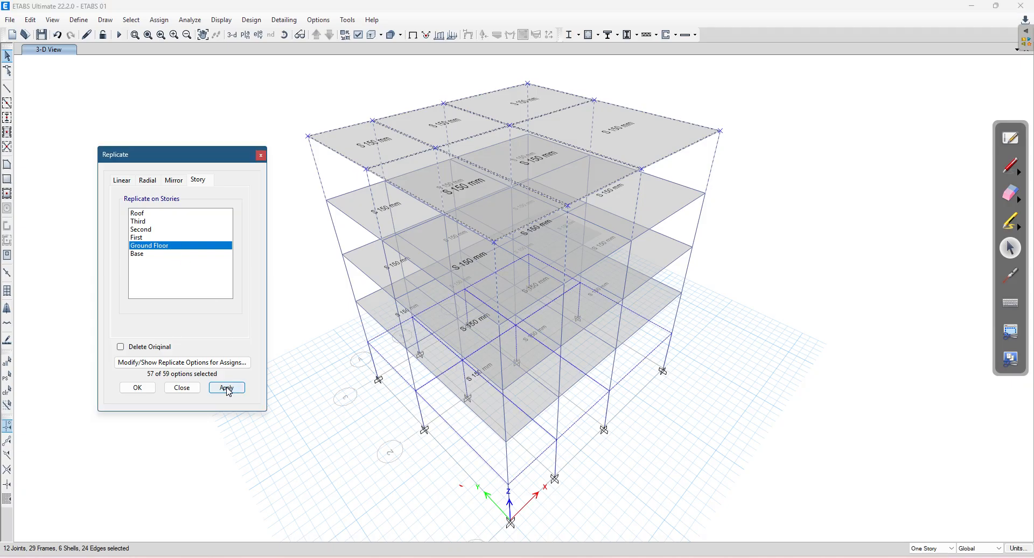
{"action": "left_click", "coordinate": [139, 389]}
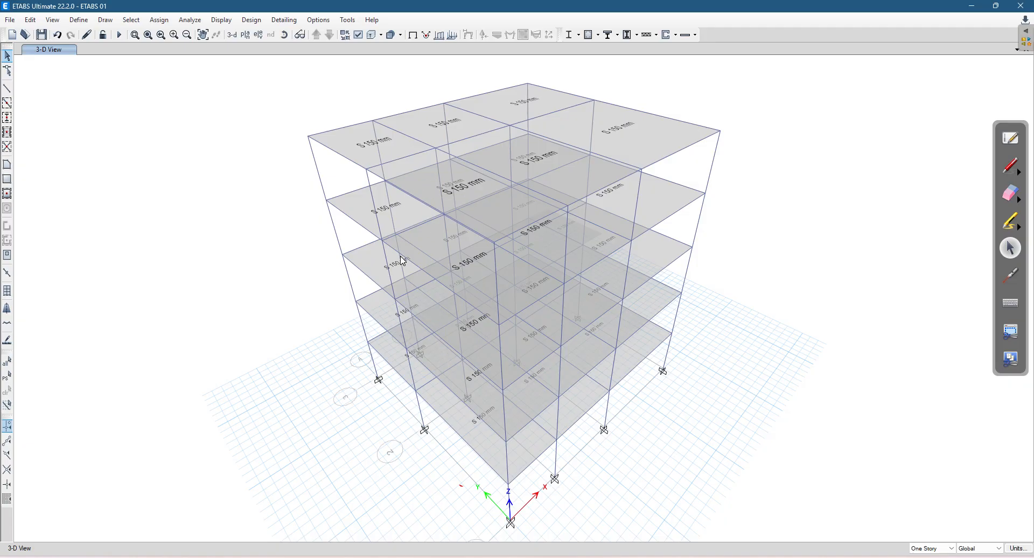
Show the Ground Floor plan view and delete all of its slab panels, keeping the beams and columns.
{"action": "left_click", "coordinate": [245, 35]}
{"action": "left_click", "coordinate": [472, 282]}
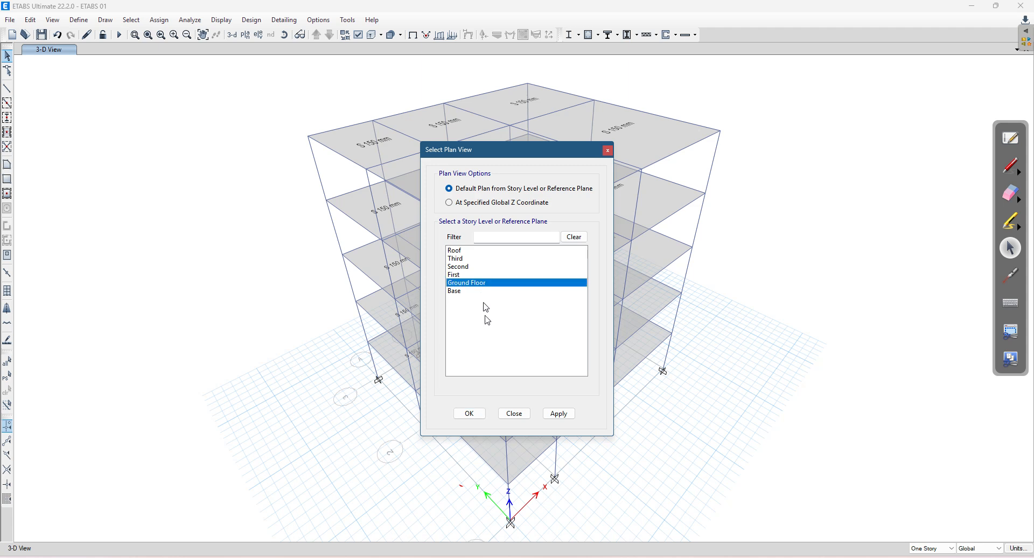
{"action": "left_click", "coordinate": [558, 413]}
{"action": "left_click", "coordinate": [516, 413]}
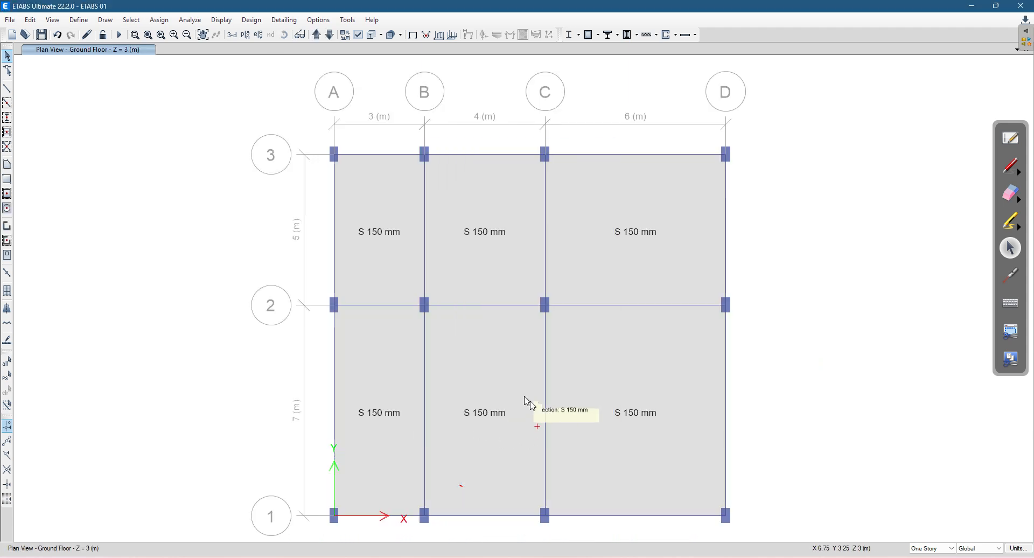
{"action": "left_click", "coordinate": [505, 257]}
{"action": "left_click", "coordinate": [595, 258]}
{"action": "left_click", "coordinate": [590, 375]}
{"action": "left_click", "coordinate": [480, 396]}
{"action": "left_click", "coordinate": [385, 398]}
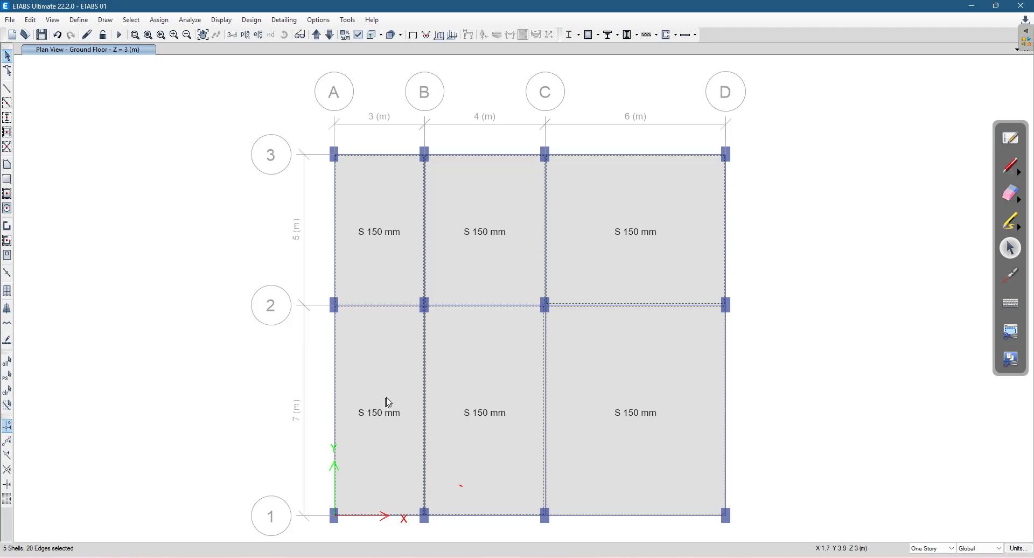
{"action": "left_click", "coordinate": [31, 20]}
{"action": "left_click", "coordinate": [75, 107]}
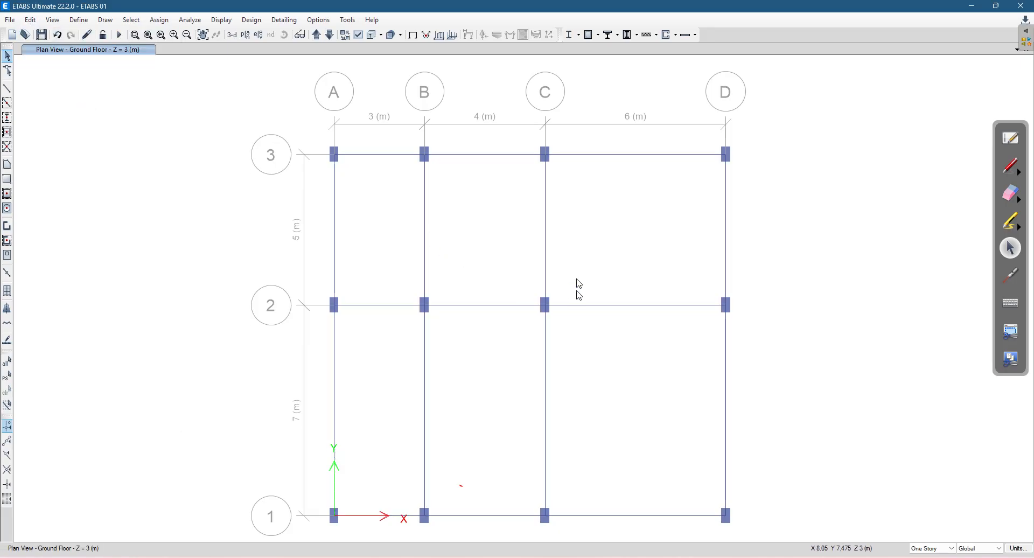
Examine the whole building in the 3D view with extruded members, then restore the line display.
{"action": "left_click", "coordinate": [232, 34]}
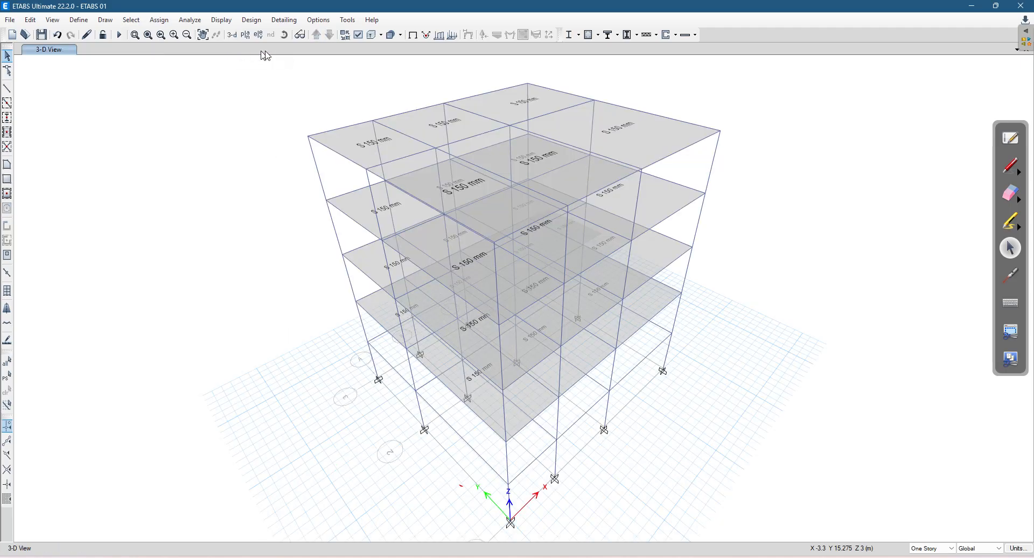
{"action": "left_click", "coordinate": [372, 35]}
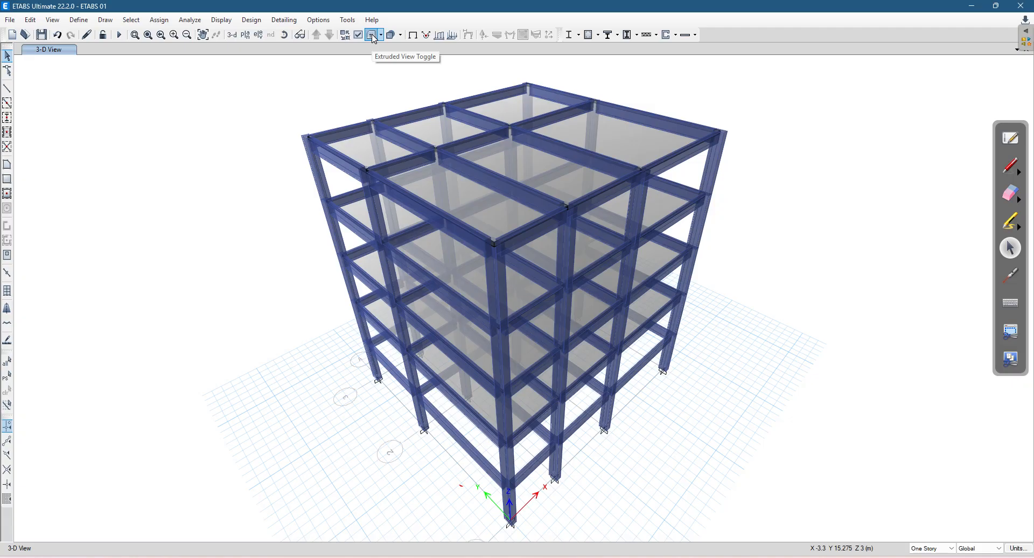
{"action": "left_click", "coordinate": [372, 35]}
Show the plan view of the Ground Floor story.
{"action": "left_click", "coordinate": [245, 35]}
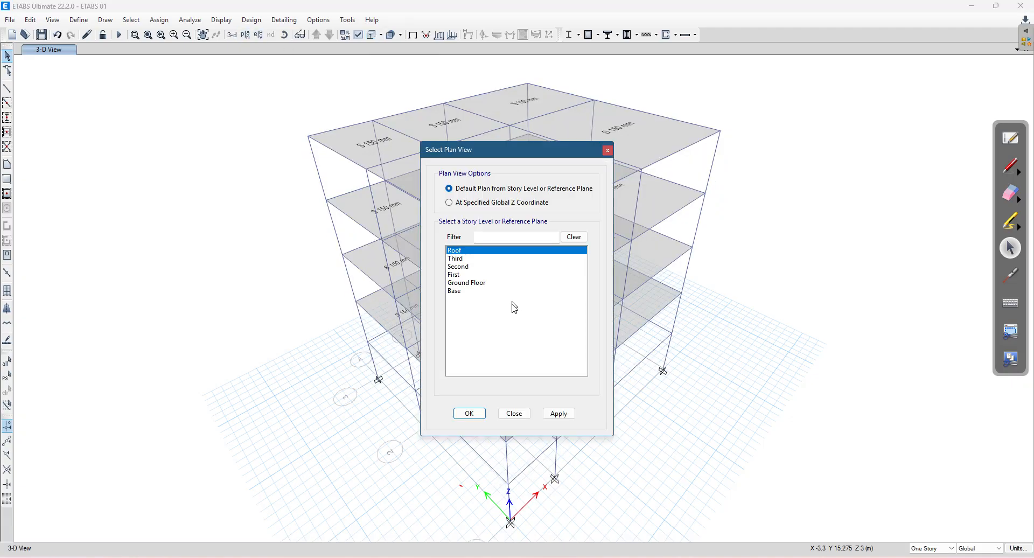
{"action": "left_click", "coordinate": [468, 283]}
{"action": "left_click", "coordinate": [559, 413]}
{"action": "left_click", "coordinate": [469, 413]}
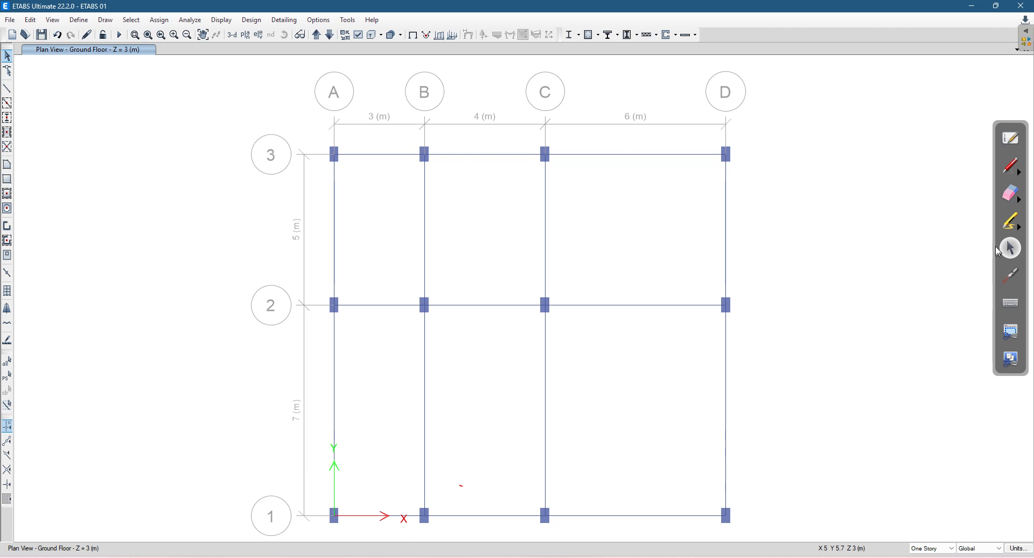
With the red annotation pen, write "Point loads (concentrated loads)" beside the plan and add the circled unit KN.
{"action": "left_click", "coordinate": [1010, 166]}
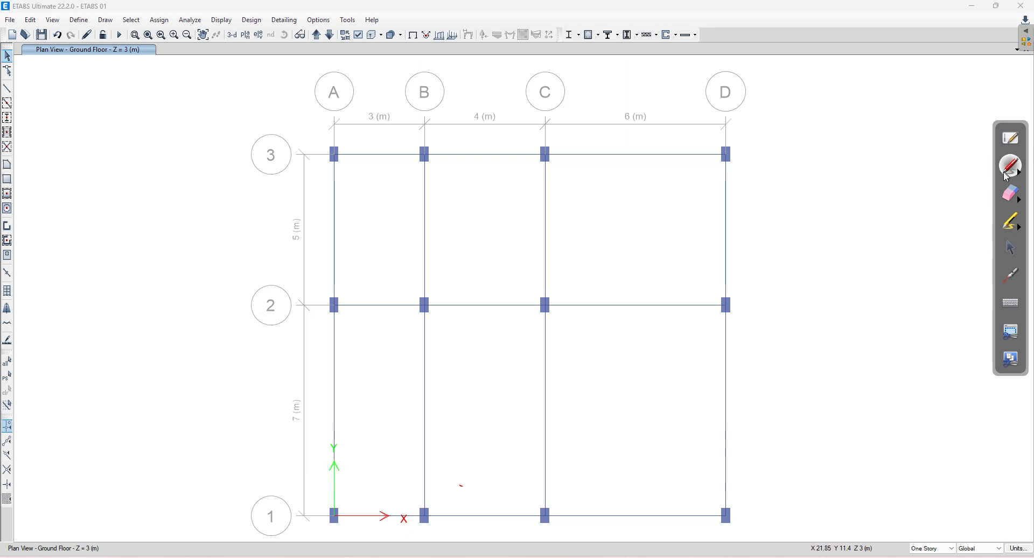
{"action": "mouse_move", "coordinate": [784, 242]}
{"action": "left_mouse_down"}
{"action": "mouse_move", "coordinate": [785, 224]}
{"action": "mouse_move", "coordinate": [823, 239]}
{"action": "left_mouse_up"}
{"action": "mouse_move", "coordinate": [824, 215]}
{"action": "left_mouse_down"}
{"action": "mouse_move", "coordinate": [827, 236]}
{"action": "mouse_move", "coordinate": [830, 220]}
{"action": "mouse_move", "coordinate": [844, 231]}
{"action": "left_mouse_up"}
{"action": "left_click", "coordinate": [844, 215]}
{"action": "left_click_drag", "start_coordinate": [855, 221], "coordinate": [889, 230]}
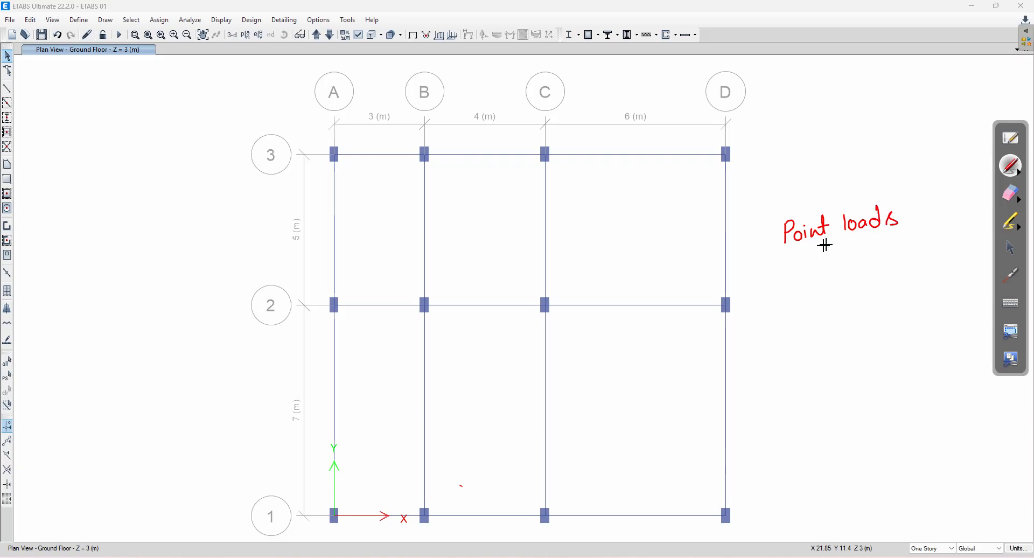
{"action": "left_click_drag", "start_coordinate": [791, 261], "coordinate": [793, 273]}
{"action": "left_click_drag", "start_coordinate": [803, 259], "coordinate": [816, 269]}
{"action": "left_click_drag", "start_coordinate": [825, 257], "coordinate": [870, 254]}
{"action": "left_click_drag", "start_coordinate": [865, 247], "coordinate": [873, 245]}
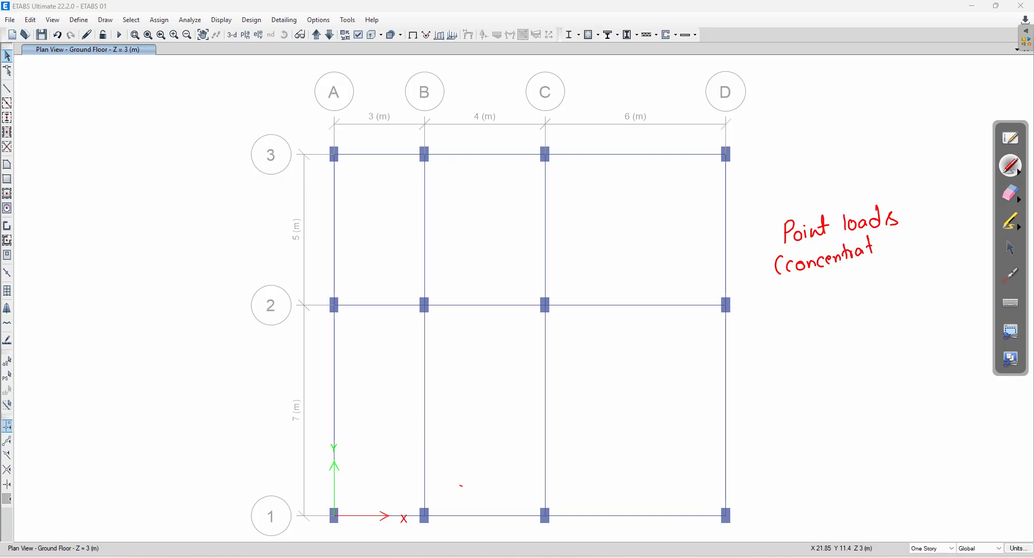
{"action": "mouse_move", "coordinate": [832, 275]}
{"action": "left_mouse_down"}
{"action": "mouse_move", "coordinate": [869, 288]}
{"action": "mouse_move", "coordinate": [908, 271]}
{"action": "left_mouse_up"}
{"action": "mouse_move", "coordinate": [916, 257]}
{"action": "left_mouse_down"}
{"action": "mouse_move", "coordinate": [930, 265]}
{"action": "mouse_move", "coordinate": [930, 249]}
{"action": "mouse_move", "coordinate": [907, 276]}
{"action": "mouse_move", "coordinate": [899, 251]}
{"action": "left_mouse_up"}
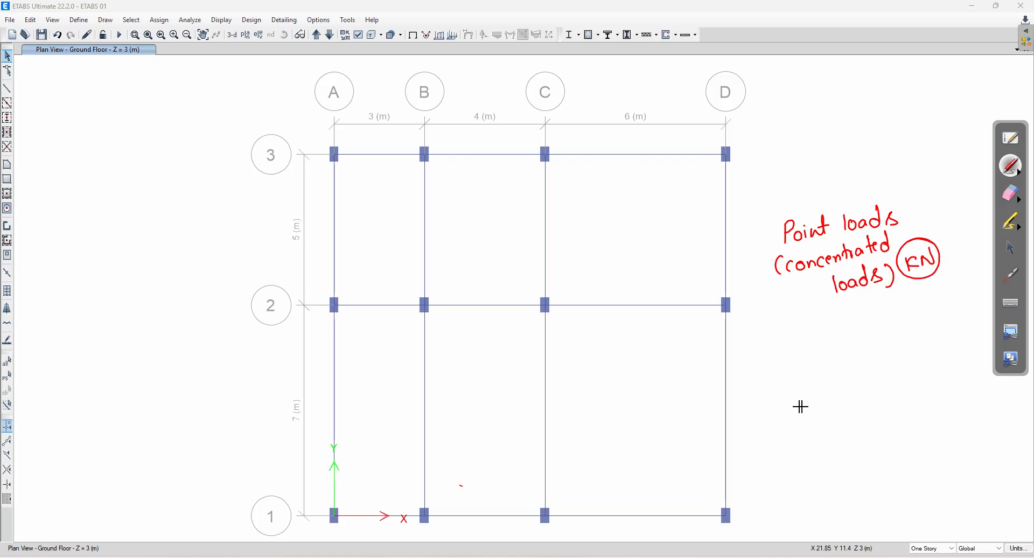
Write "UDL (Line load)" in red below the point loads note, with the unit KN/m under it.
{"action": "left_click", "coordinate": [787, 365]}
{"action": "left_click_drag", "start_coordinate": [801, 364], "coordinate": [812, 375]}
{"action": "mouse_move", "coordinate": [837, 345]}
{"action": "left_mouse_down"}
{"action": "mouse_move", "coordinate": [839, 375]}
{"action": "mouse_move", "coordinate": [878, 358]}
{"action": "left_mouse_up"}
{"action": "left_click_drag", "start_coordinate": [882, 351], "coordinate": [895, 352]}
{"action": "left_click_drag", "start_coordinate": [902, 344], "coordinate": [927, 353]}
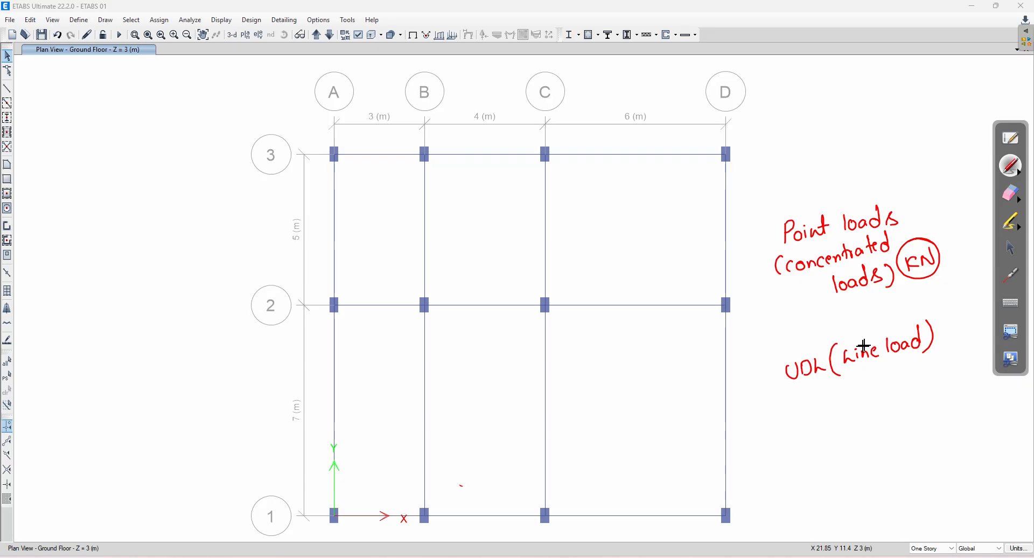
{"action": "left_click_drag", "start_coordinate": [846, 384], "coordinate": [847, 396]}
{"action": "mouse_move", "coordinate": [855, 381]}
{"action": "left_mouse_down"}
{"action": "mouse_move", "coordinate": [857, 395]}
{"action": "mouse_move", "coordinate": [875, 393]}
{"action": "left_mouse_up"}
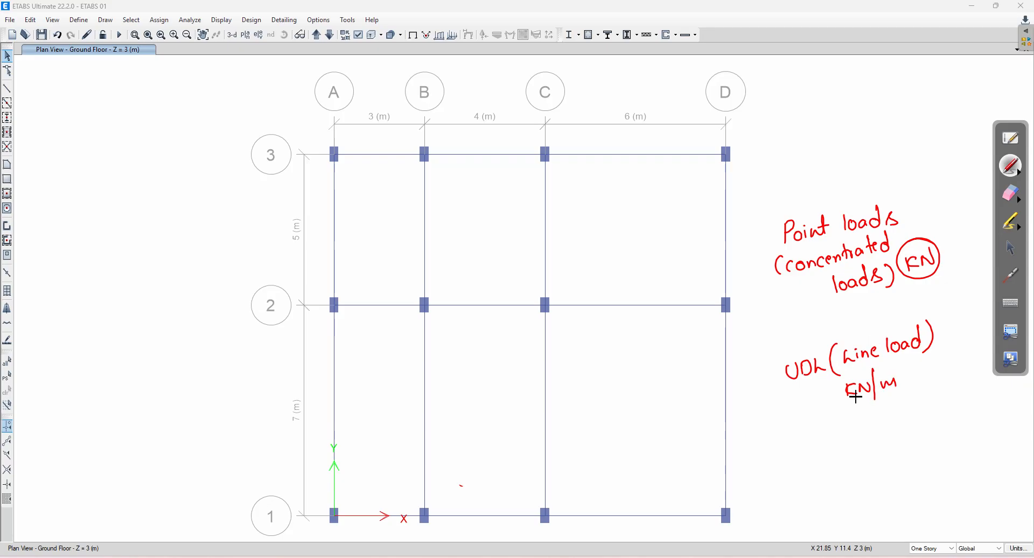
Write "Area loads" in red below the line load note, with the unit KN/m2 under it.
{"action": "mouse_move", "coordinate": [803, 464]}
{"action": "left_mouse_down"}
{"action": "mouse_move", "coordinate": [897, 443]}
{"action": "mouse_move", "coordinate": [861, 481]}
{"action": "left_mouse_up"}
{"action": "mouse_move", "coordinate": [872, 467]}
{"action": "left_mouse_down"}
{"action": "mouse_move", "coordinate": [876, 477]}
{"action": "mouse_move", "coordinate": [889, 463]}
{"action": "left_mouse_up"}
{"action": "mouse_move", "coordinate": [891, 451]}
{"action": "left_mouse_down"}
{"action": "mouse_move", "coordinate": [895, 475]}
{"action": "mouse_move", "coordinate": [912, 465]}
{"action": "left_mouse_up"}
{"action": "left_click_drag", "start_coordinate": [918, 447], "coordinate": [920, 445]}
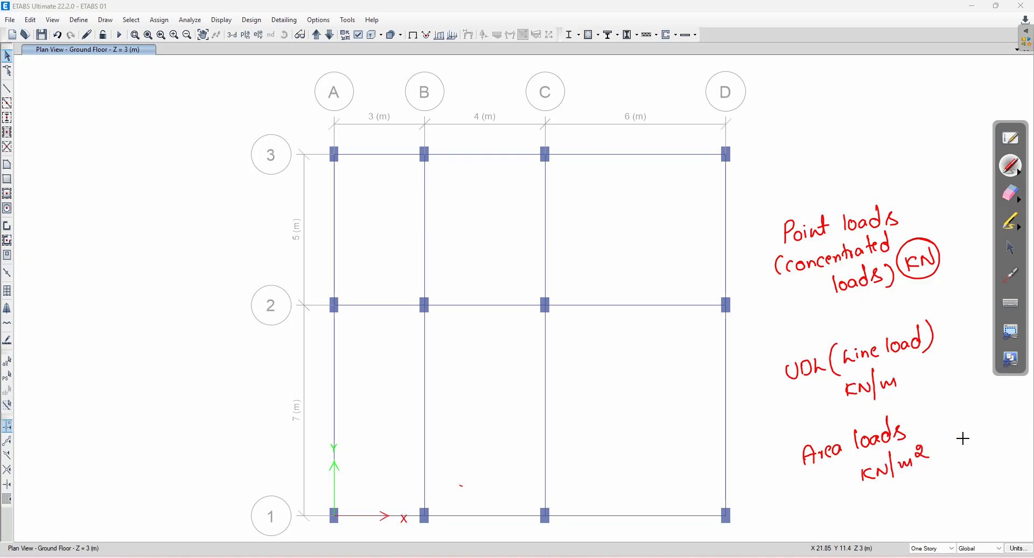
In green, write "Member loads" above the UDL note, strike out "Member" and write "Frame" above it.
{"action": "left_click", "coordinate": [1017, 172]}
{"action": "left_click", "coordinate": [895, 170]}
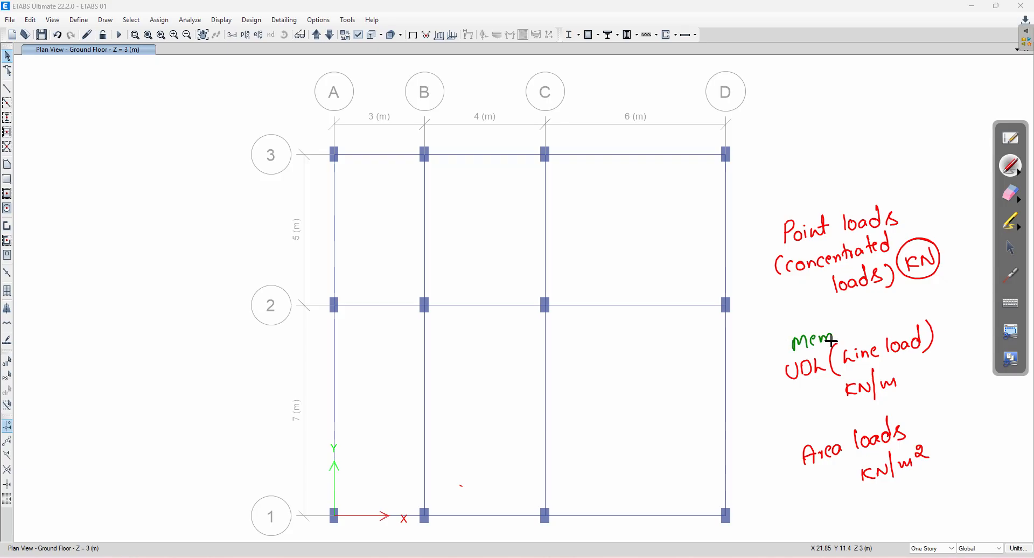
{"action": "mouse_move", "coordinate": [848, 330]}
{"action": "left_mouse_down"}
{"action": "mouse_move", "coordinate": [878, 328]}
{"action": "mouse_move", "coordinate": [908, 301]}
{"action": "mouse_move", "coordinate": [917, 317]}
{"action": "left_mouse_up"}
{"action": "left_click", "coordinate": [881, 321]}
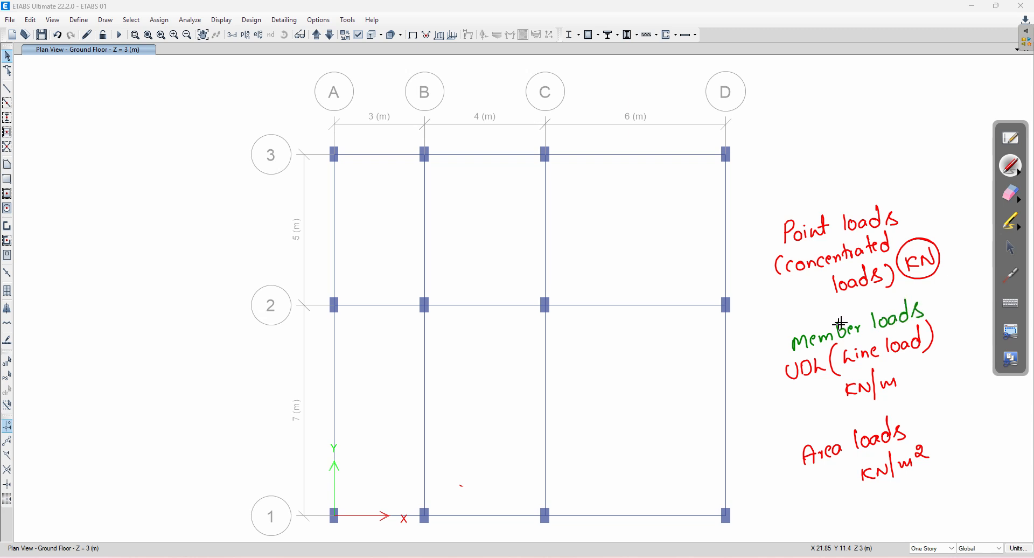
{"action": "mouse_move", "coordinate": [782, 347]}
{"action": "left_mouse_down"}
{"action": "mouse_move", "coordinate": [804, 319]}
{"action": "mouse_move", "coordinate": [813, 330]}
{"action": "left_mouse_up"}
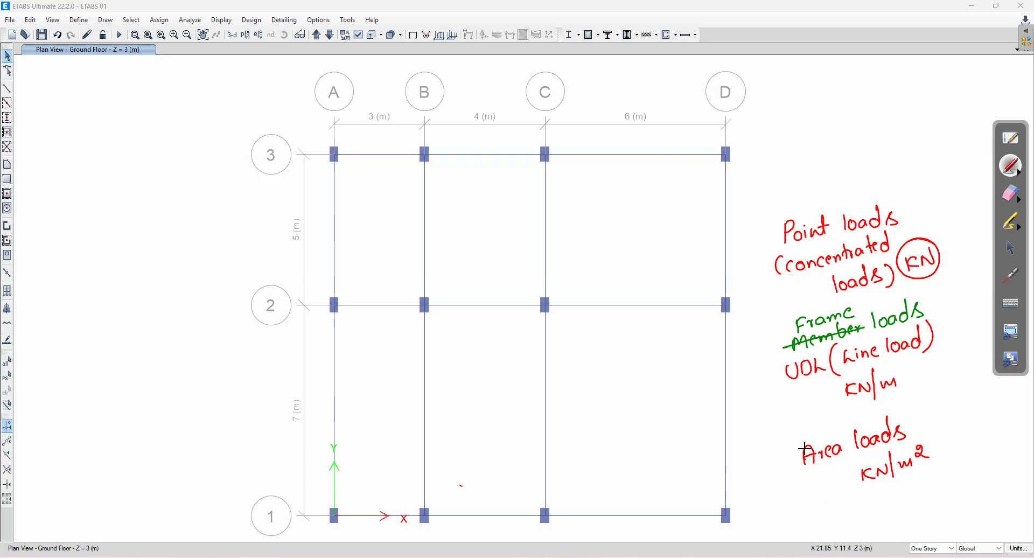
Write "Shell loads" in green above the area loads note.
{"action": "left_click_drag", "start_coordinate": [810, 431], "coordinate": [806, 437]}
{"action": "left_click_drag", "start_coordinate": [815, 424], "coordinate": [859, 430]}
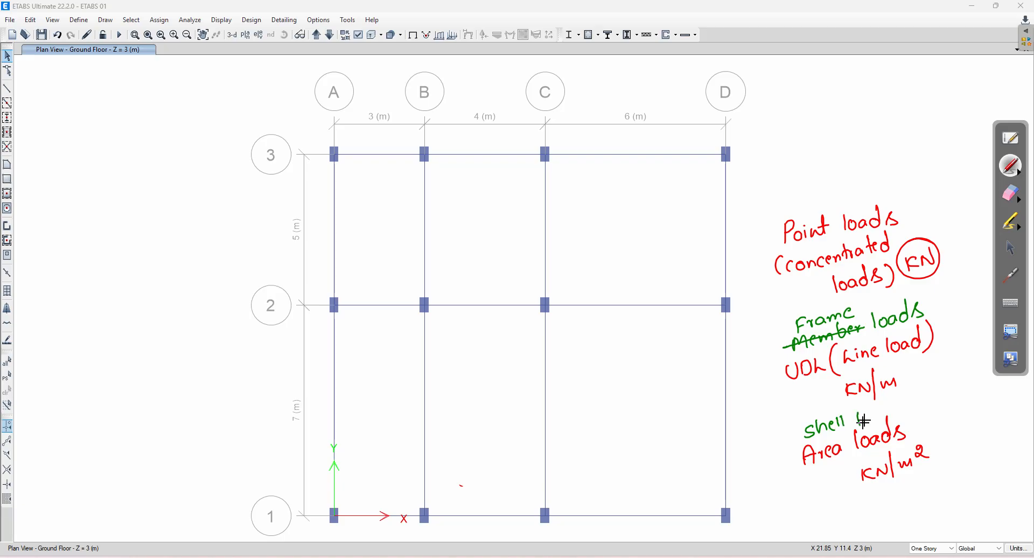
{"action": "left_click_drag", "start_coordinate": [891, 400], "coordinate": [892, 417]}
{"action": "left_click_drag", "start_coordinate": [901, 408], "coordinate": [897, 415]}
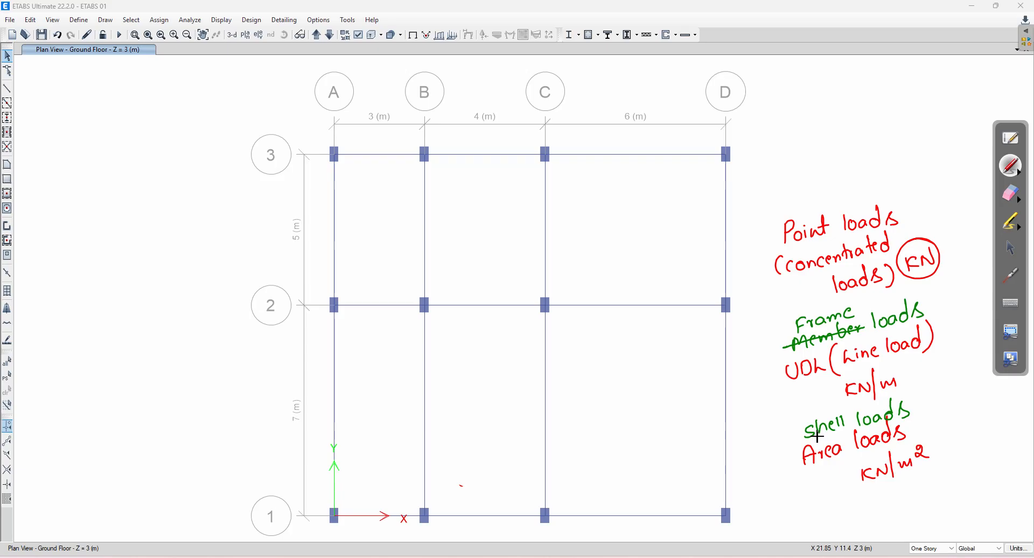
Draw green check marks beside the handwritten load types and their units.
{"action": "left_click_drag", "start_coordinate": [807, 207], "coordinate": [838, 188]}
{"action": "left_click_drag", "start_coordinate": [912, 229], "coordinate": [938, 213]}
{"action": "left_click_drag", "start_coordinate": [822, 295], "coordinate": [824, 290]}
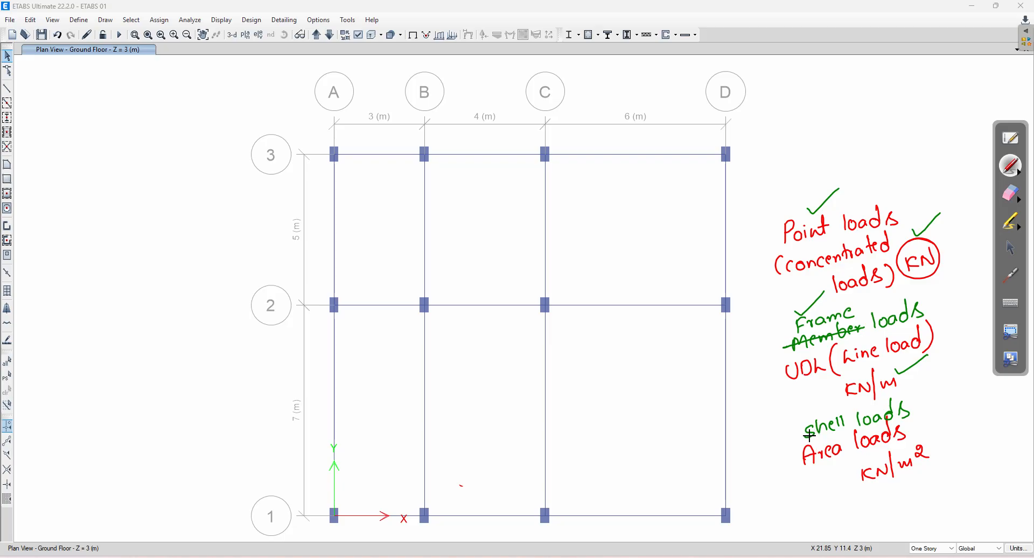
{"action": "left_click_drag", "start_coordinate": [936, 439], "coordinate": [961, 411]}
Erase all the handwritten load notes beside the plan and return to the normal pointer.
{"action": "left_click", "coordinate": [1010, 197]}
{"action": "mouse_move", "coordinate": [824, 210]}
{"action": "left_mouse_down"}
{"action": "mouse_move", "coordinate": [812, 341]}
{"action": "mouse_move", "coordinate": [950, 331]}
{"action": "mouse_move", "coordinate": [807, 440]}
{"action": "mouse_move", "coordinate": [912, 454]}
{"action": "left_mouse_up"}
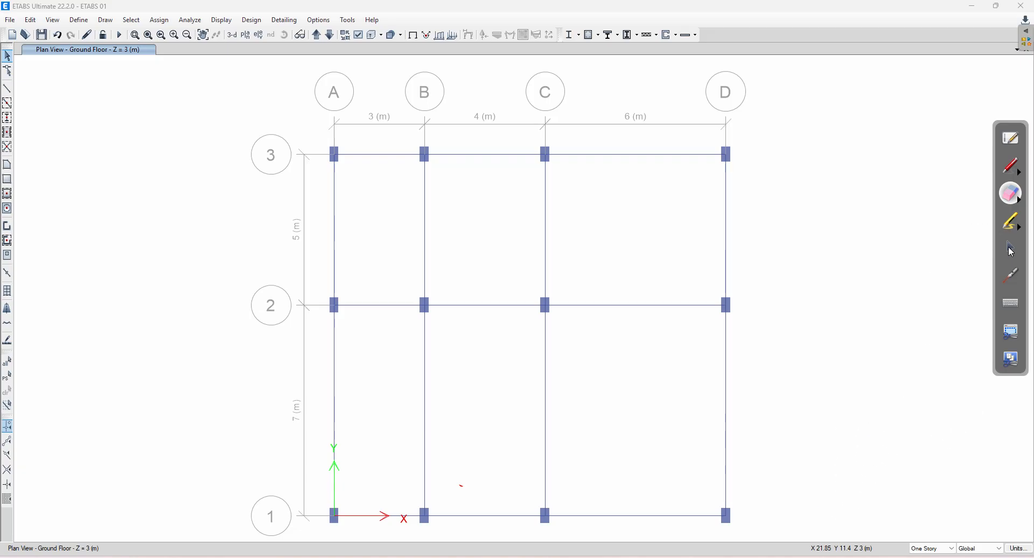
{"action": "left_click", "coordinate": [1006, 174]}
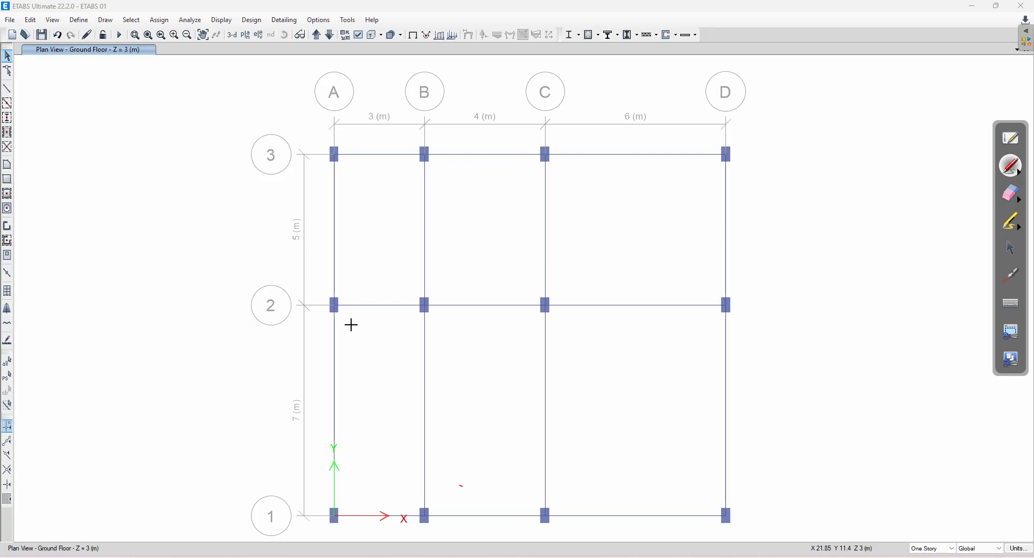
{"action": "left_click", "coordinate": [1009, 251]}
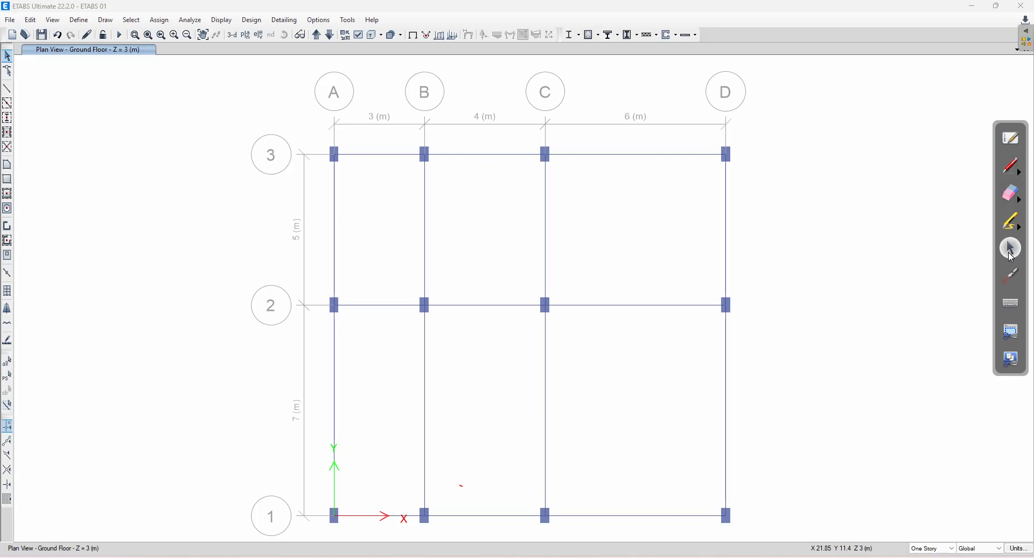
Switch to PowerPoint to review the Main Wall Load slide's self-weight calculation, then return to ETABS.
{"action": "mouse_move", "coordinate": [266, 553]}
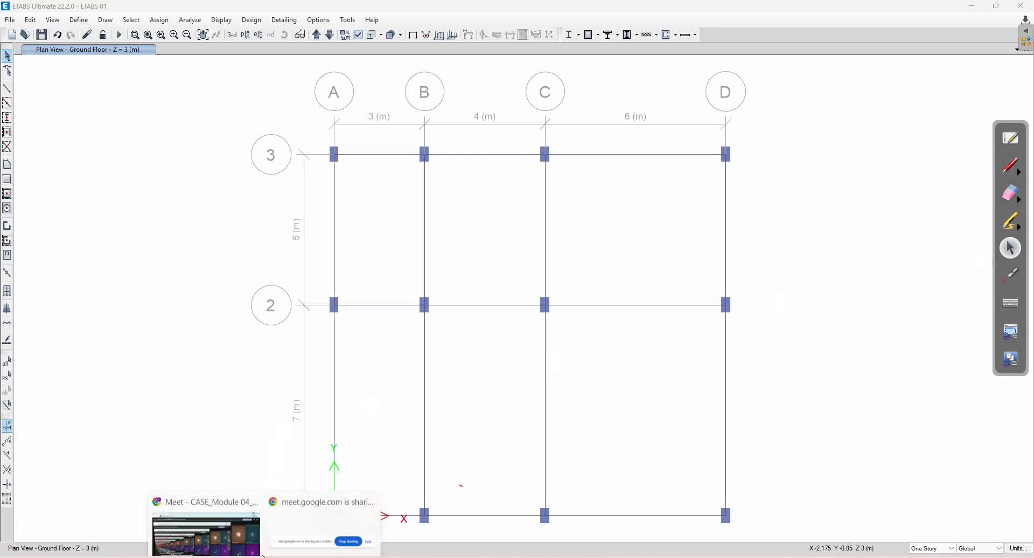
{"action": "left_click", "coordinate": [215, 531]}
{"action": "left_click", "coordinate": [289, 556]}
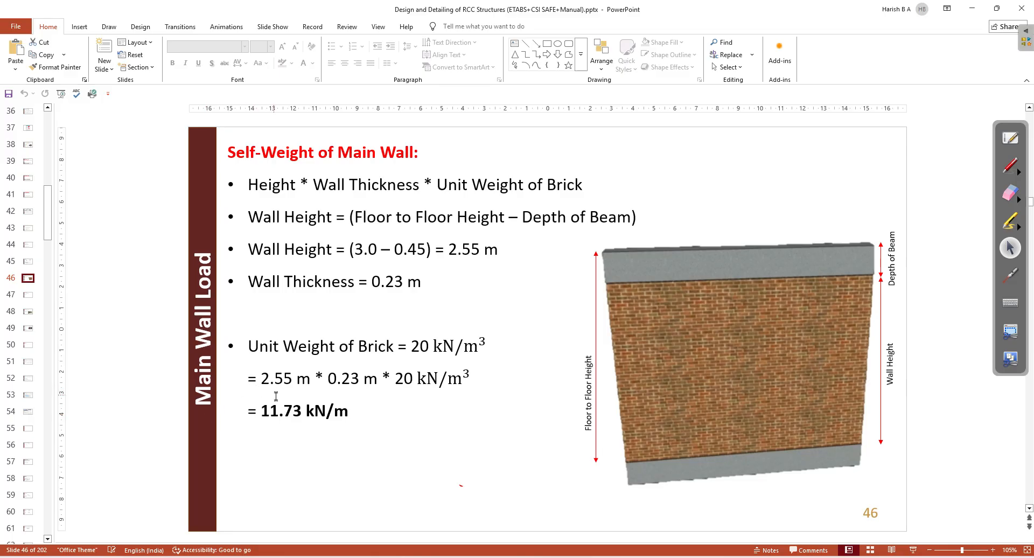
{"action": "left_click", "coordinate": [972, 9]}
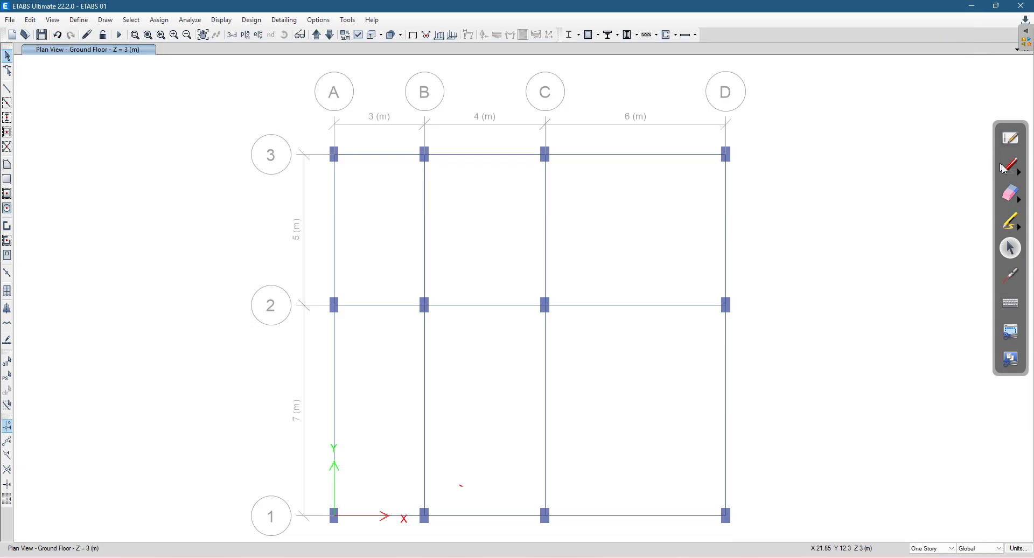
Write "11.73 KN/m" in green beside the plan and underline it.
{"action": "left_click", "coordinate": [1010, 165]}
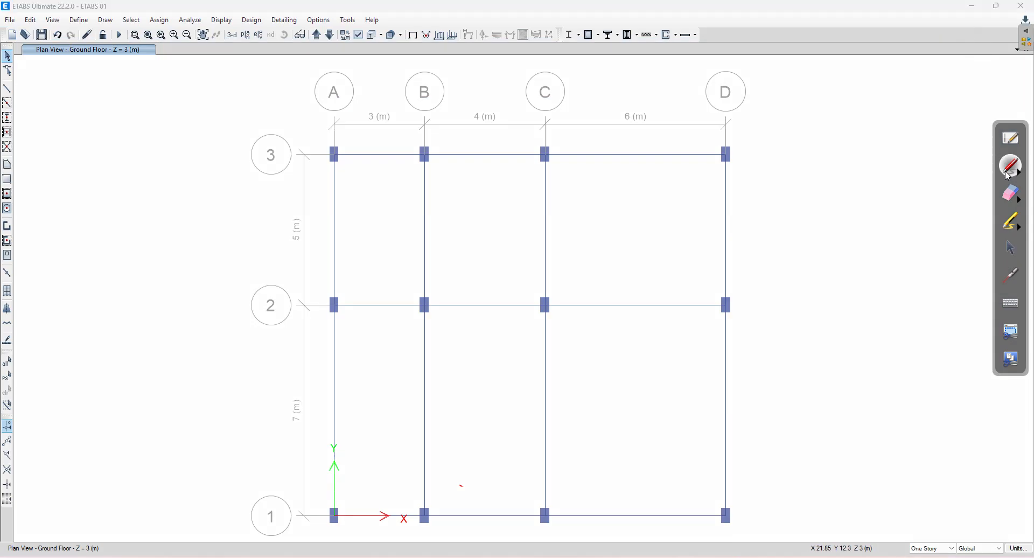
{"action": "mouse_move", "coordinate": [860, 121]}
{"action": "left_mouse_down"}
{"action": "mouse_move", "coordinate": [859, 131]}
{"action": "mouse_move", "coordinate": [874, 118]}
{"action": "mouse_move", "coordinate": [879, 132]}
{"action": "mouse_move", "coordinate": [929, 108]}
{"action": "mouse_move", "coordinate": [933, 126]}
{"action": "mouse_move", "coordinate": [952, 114]}
{"action": "left_mouse_up"}
{"action": "left_click", "coordinate": [870, 126]}
{"action": "left_click_drag", "start_coordinate": [842, 146], "coordinate": [946, 131]}
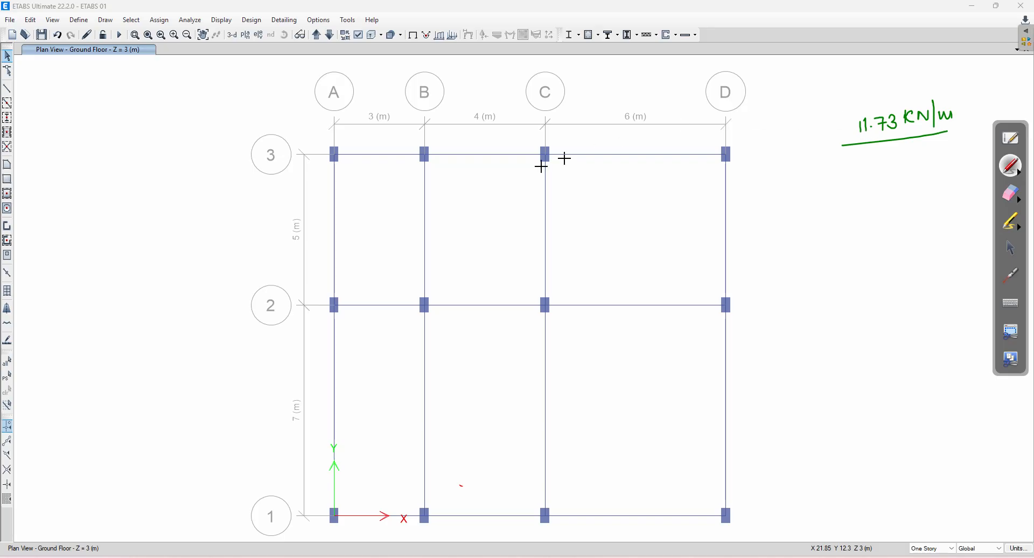
Draw green check marks beside the ten perimeter beams along grid lines 3, D, 1 and A.
{"action": "left_click_drag", "start_coordinate": [372, 146], "coordinate": [398, 140]}
{"action": "left_click_drag", "start_coordinate": [477, 141], "coordinate": [501, 136]}
{"action": "left_click_drag", "start_coordinate": [603, 141], "coordinate": [625, 150]}
{"action": "left_click_drag", "start_coordinate": [732, 208], "coordinate": [755, 205]}
{"action": "left_click_drag", "start_coordinate": [737, 397], "coordinate": [759, 394]}
{"action": "left_click_drag", "start_coordinate": [616, 502], "coordinate": [646, 494]}
{"action": "left_click_drag", "start_coordinate": [312, 401], "coordinate": [338, 389]}
{"action": "left_click_drag", "start_coordinate": [372, 505], "coordinate": [394, 498]}
{"action": "left_click", "coordinate": [458, 505]}
{"action": "left_click_drag", "start_coordinate": [458, 505], "coordinate": [488, 496]}
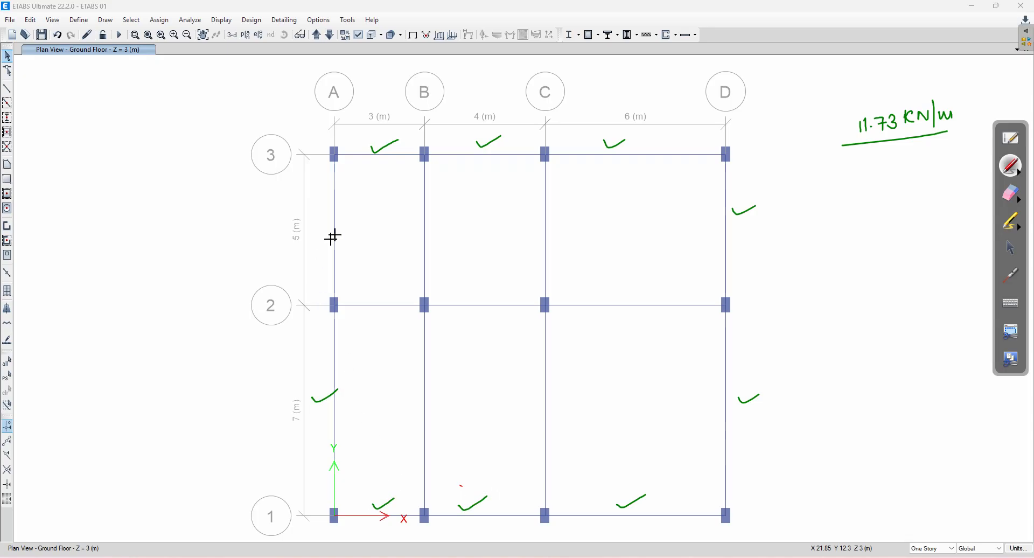
{"action": "left_click_drag", "start_coordinate": [320, 239], "coordinate": [343, 231]}
Return to the normal pointer and select the ten perimeter beams along grid lines 3, D, 1 and A.
{"action": "left_click", "coordinate": [1013, 256]}
{"action": "left_click", "coordinate": [371, 156]}
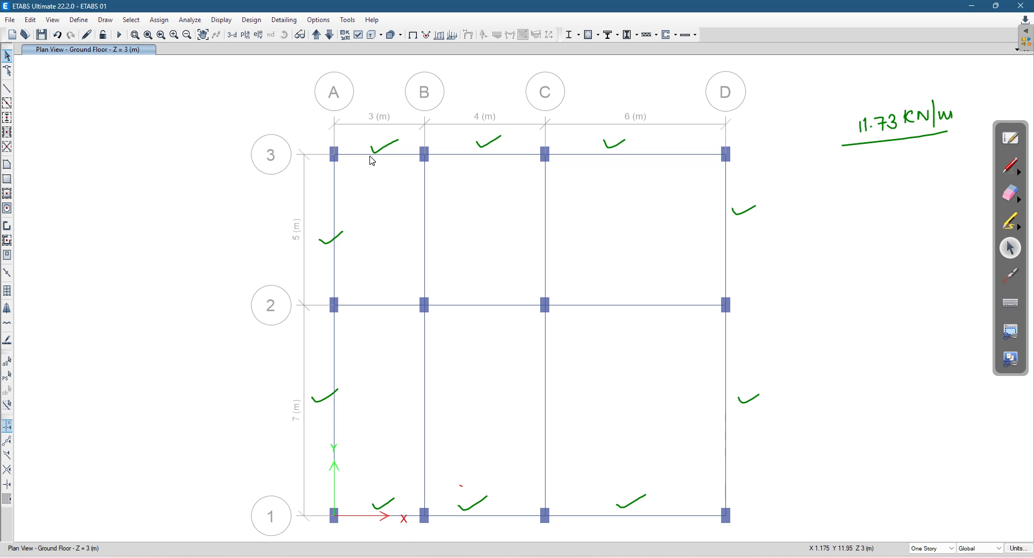
{"action": "left_click", "coordinate": [467, 157]}
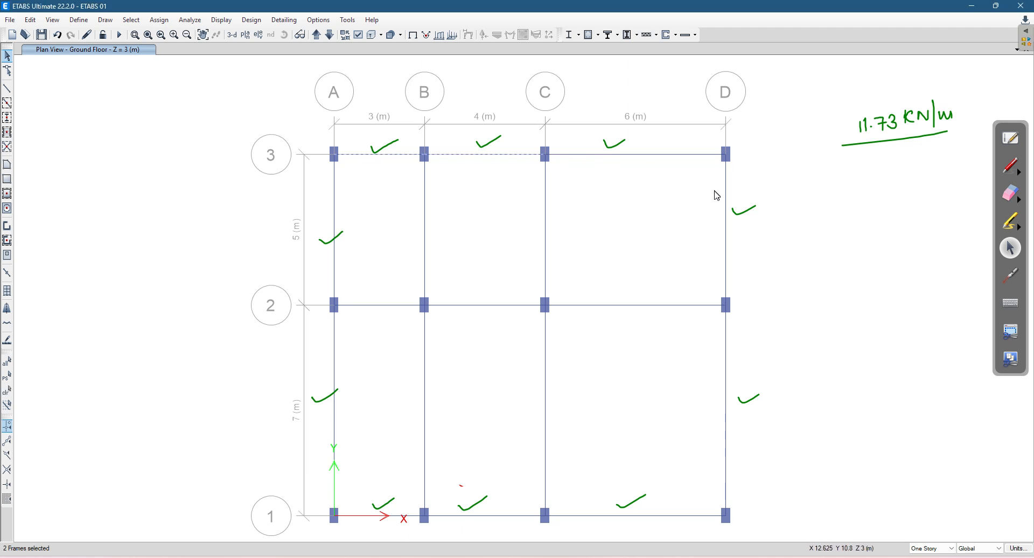
{"action": "left_click", "coordinate": [682, 155]}
{"action": "left_click", "coordinate": [723, 239]}
{"action": "left_click", "coordinate": [726, 399]}
{"action": "left_click", "coordinate": [656, 515]}
{"action": "left_click", "coordinate": [497, 516]}
{"action": "left_click", "coordinate": [371, 516]}
{"action": "left_click", "coordinate": [335, 450]}
{"action": "left_click", "coordinate": [336, 279]}
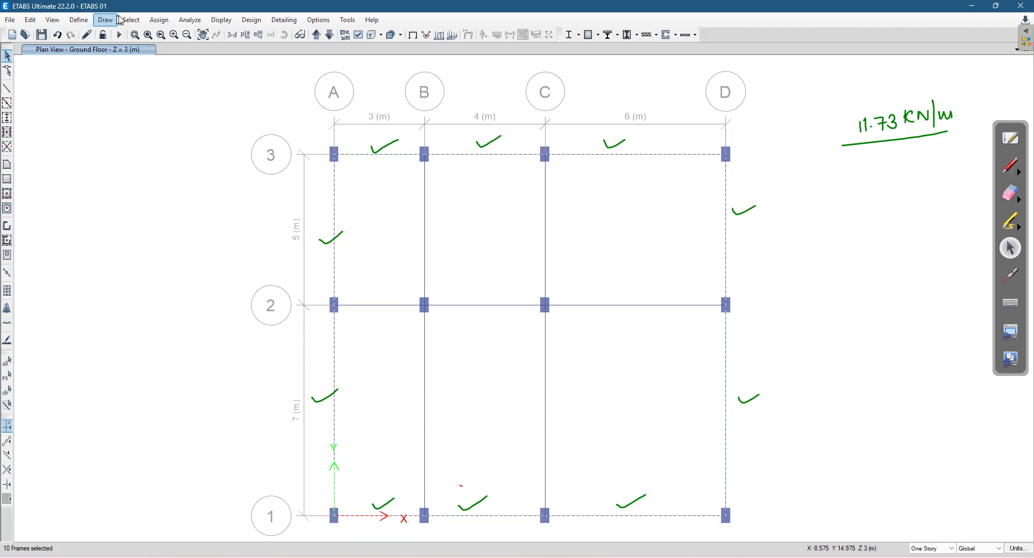
Open the distributed frame load assignment for the selected beams, then close it without assigning a load.
{"action": "left_click", "coordinate": [159, 21]}
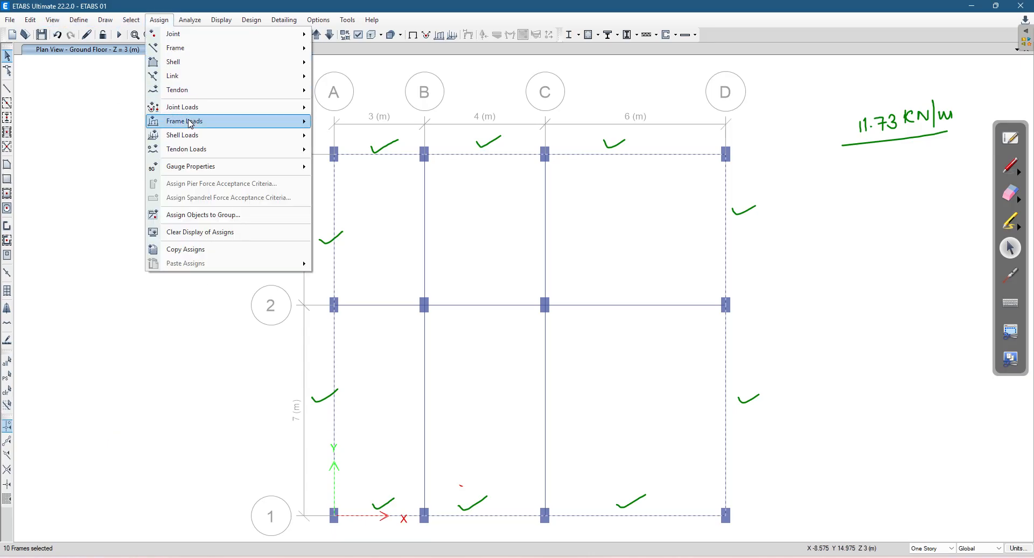
{"action": "mouse_move", "coordinate": [191, 123]}
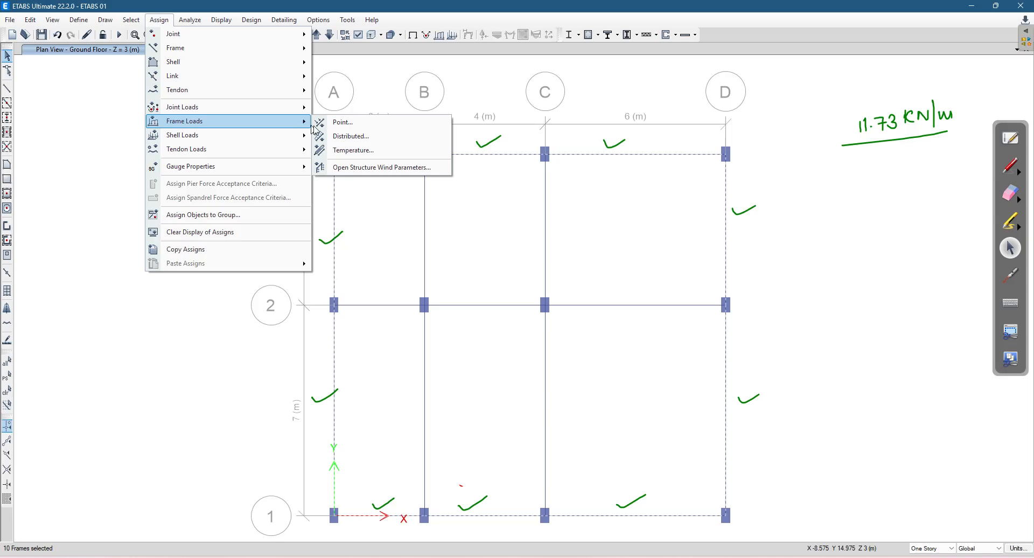
{"action": "left_click", "coordinate": [368, 138]}
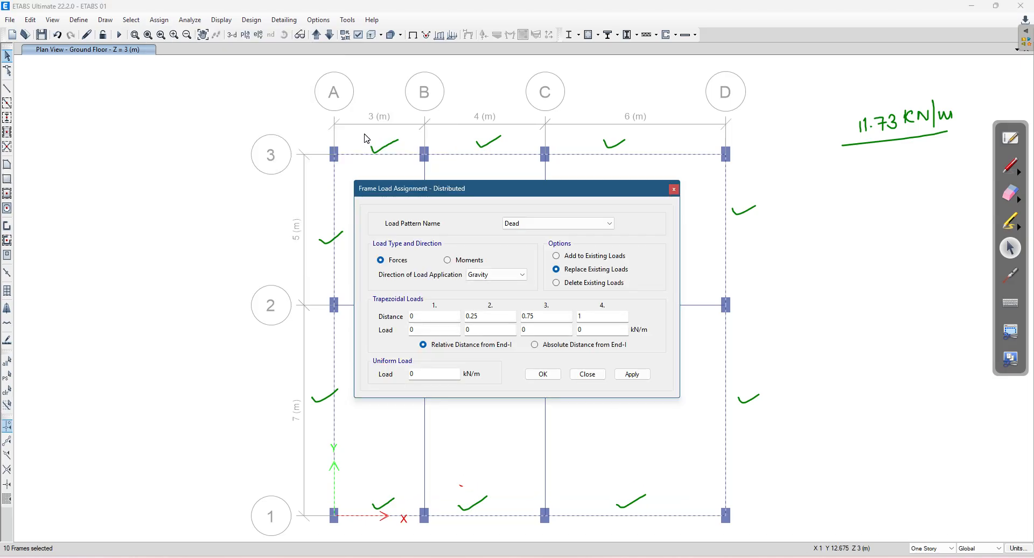
{"action": "left_click", "coordinate": [673, 189]}
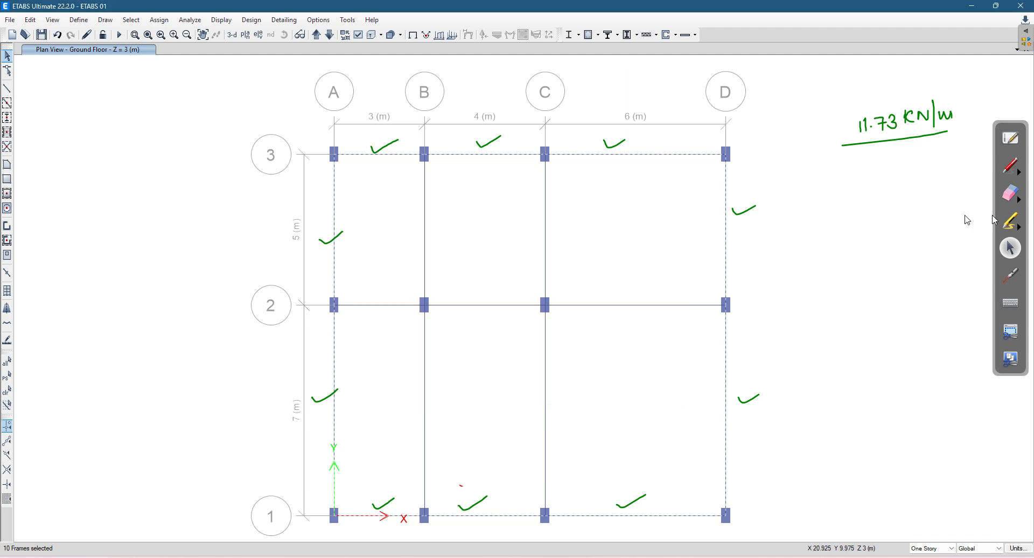
Replace the handwritten 11.73 KN/m note with the underlined green heading "Load Pattern".
{"action": "left_click", "coordinate": [1013, 193]}
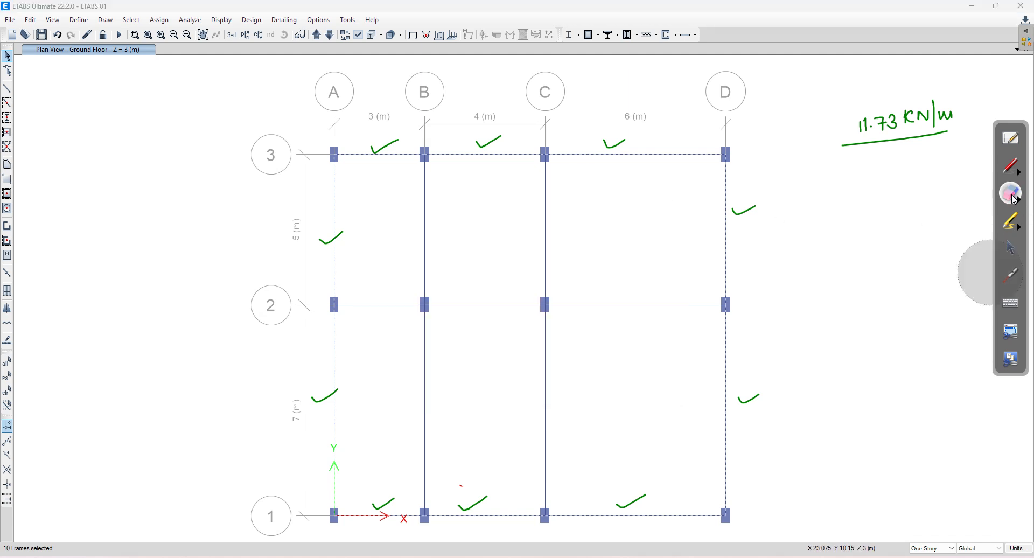
{"action": "left_click_drag", "start_coordinate": [950, 138], "coordinate": [888, 131]}
{"action": "left_click", "coordinate": [1013, 168]}
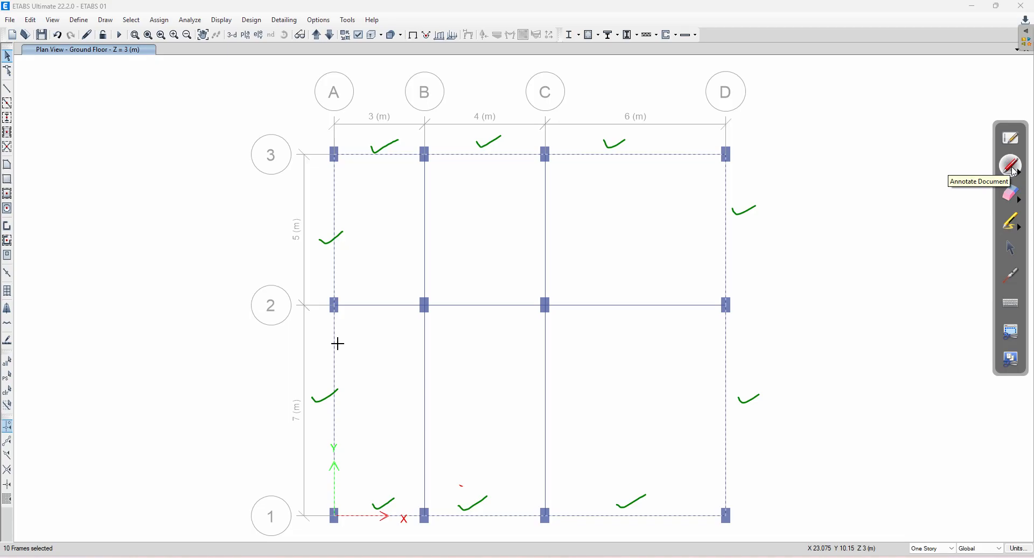
{"action": "mouse_move", "coordinate": [828, 153]}
{"action": "left_mouse_down"}
{"action": "mouse_move", "coordinate": [836, 173]}
{"action": "mouse_move", "coordinate": [900, 152]}
{"action": "mouse_move", "coordinate": [922, 161]}
{"action": "left_mouse_up"}
{"action": "left_click_drag", "start_coordinate": [906, 156], "coordinate": [943, 157]}
{"action": "left_click_drag", "start_coordinate": [828, 185], "coordinate": [938, 171]}
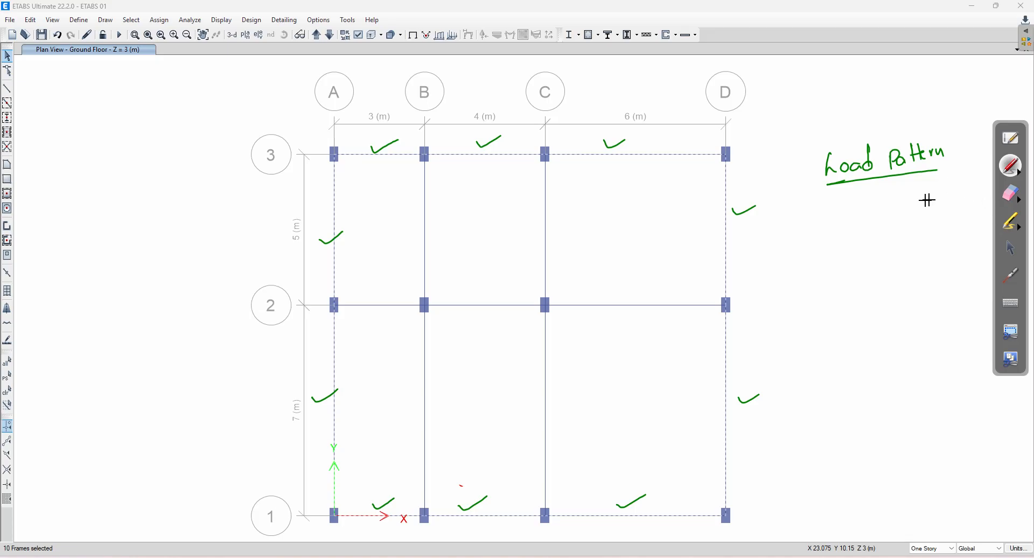
List "1 Dead load" and "2 Live load" in green under the Load Pattern heading and return to the normal pointer.
{"action": "mouse_move", "coordinate": [810, 204]}
{"action": "left_mouse_down"}
{"action": "mouse_move", "coordinate": [808, 221]}
{"action": "mouse_move", "coordinate": [811, 203]}
{"action": "mouse_move", "coordinate": [840, 219]}
{"action": "mouse_move", "coordinate": [880, 215]}
{"action": "mouse_move", "coordinate": [882, 193]}
{"action": "mouse_move", "coordinate": [899, 208]}
{"action": "mouse_move", "coordinate": [929, 207]}
{"action": "mouse_move", "coordinate": [934, 181]}
{"action": "left_mouse_up"}
{"action": "left_click_drag", "start_coordinate": [811, 261], "coordinate": [814, 268]}
{"action": "left_click_drag", "start_coordinate": [809, 249], "coordinate": [852, 263]}
{"action": "left_click", "coordinate": [857, 248]}
{"action": "mouse_move", "coordinate": [857, 254]}
{"action": "left_mouse_down"}
{"action": "mouse_move", "coordinate": [858, 263]}
{"action": "mouse_move", "coordinate": [872, 246]}
{"action": "mouse_move", "coordinate": [883, 257]}
{"action": "left_mouse_up"}
{"action": "mouse_move", "coordinate": [894, 237]}
{"action": "left_mouse_down"}
{"action": "mouse_move", "coordinate": [892, 261]}
{"action": "mouse_move", "coordinate": [901, 246]}
{"action": "left_mouse_up"}
{"action": "mouse_move", "coordinate": [913, 242]}
{"action": "left_mouse_down"}
{"action": "mouse_move", "coordinate": [912, 253]}
{"action": "mouse_move", "coordinate": [922, 247]}
{"action": "left_mouse_up"}
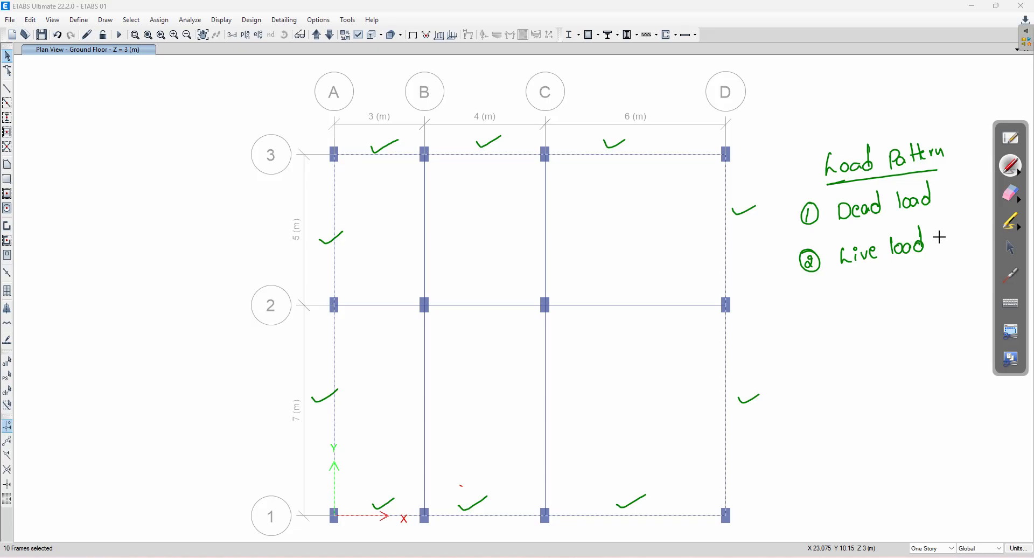
{"action": "left_click", "coordinate": [1010, 248]}
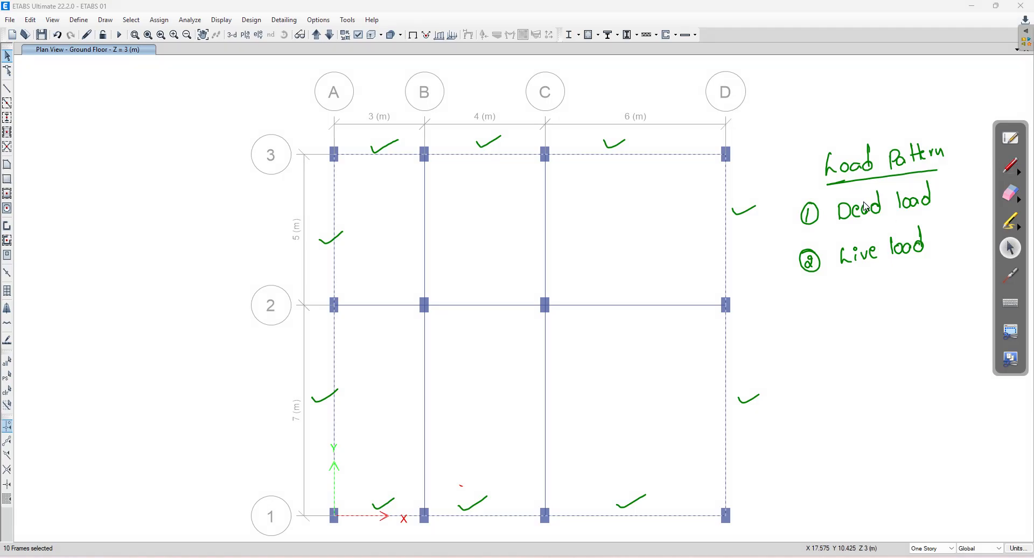
Open the load pattern definitions and mark the Dead and Live names, the Dead type and the self weight multipliers in green.
{"action": "left_click", "coordinate": [72, 24]}
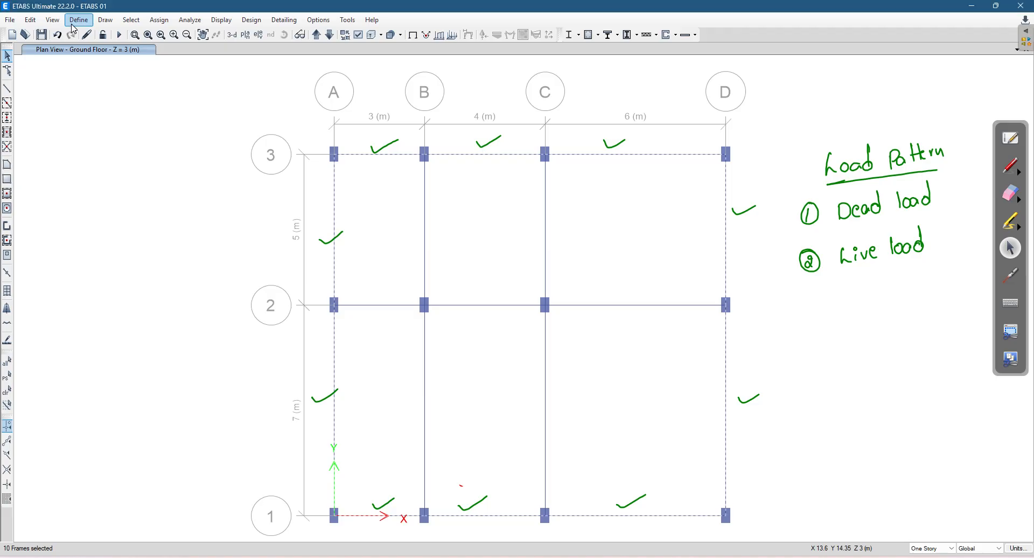
{"action": "left_click", "coordinate": [74, 23]}
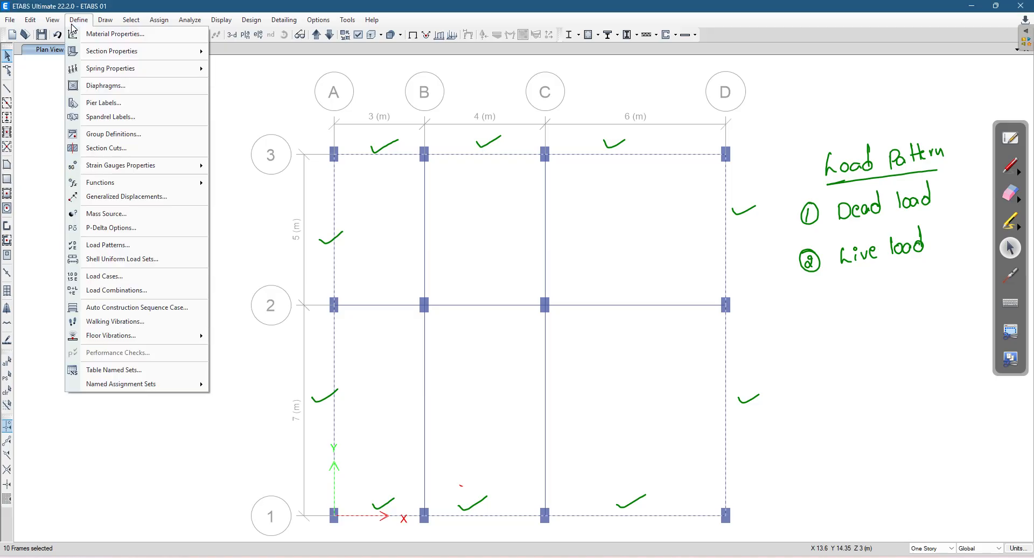
{"action": "left_click", "coordinate": [109, 246]}
{"action": "left_click_drag", "start_coordinate": [397, 210], "coordinate": [157, 237]}
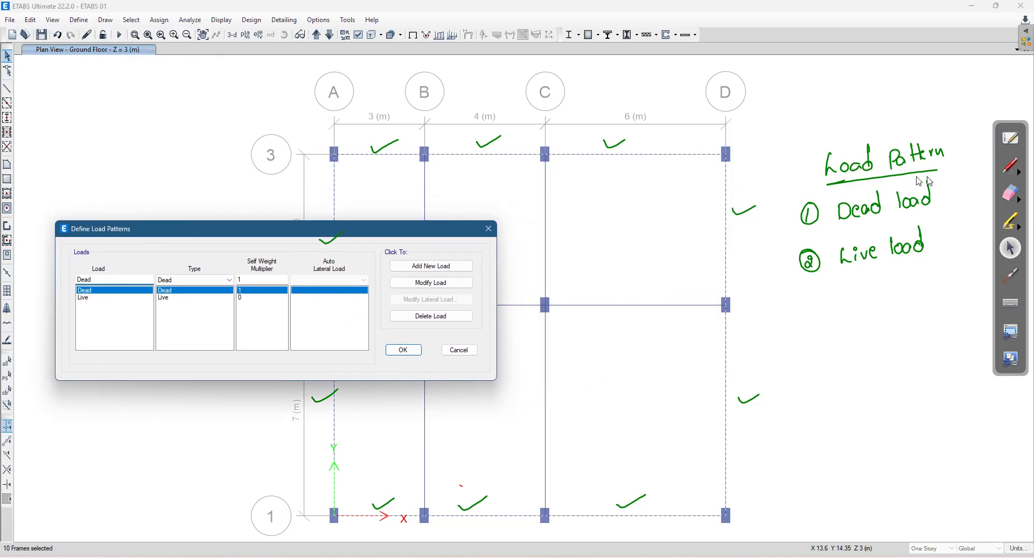
{"action": "left_click", "coordinate": [1010, 166]}
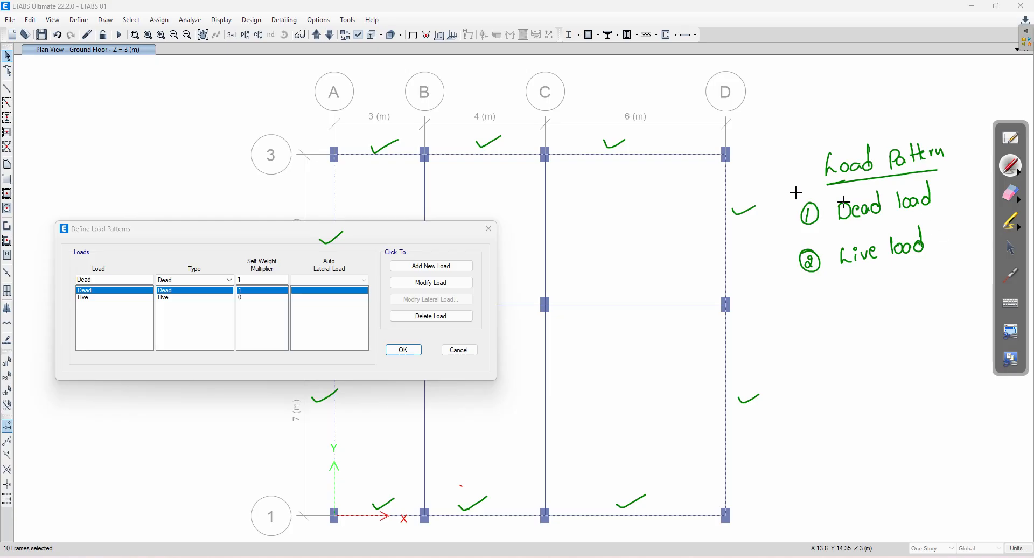
{"action": "left_click_drag", "start_coordinate": [86, 286], "coordinate": [66, 295]}
{"action": "left_click_drag", "start_coordinate": [249, 298], "coordinate": [264, 292]}
{"action": "left_click_drag", "start_coordinate": [177, 281], "coordinate": [156, 295]}
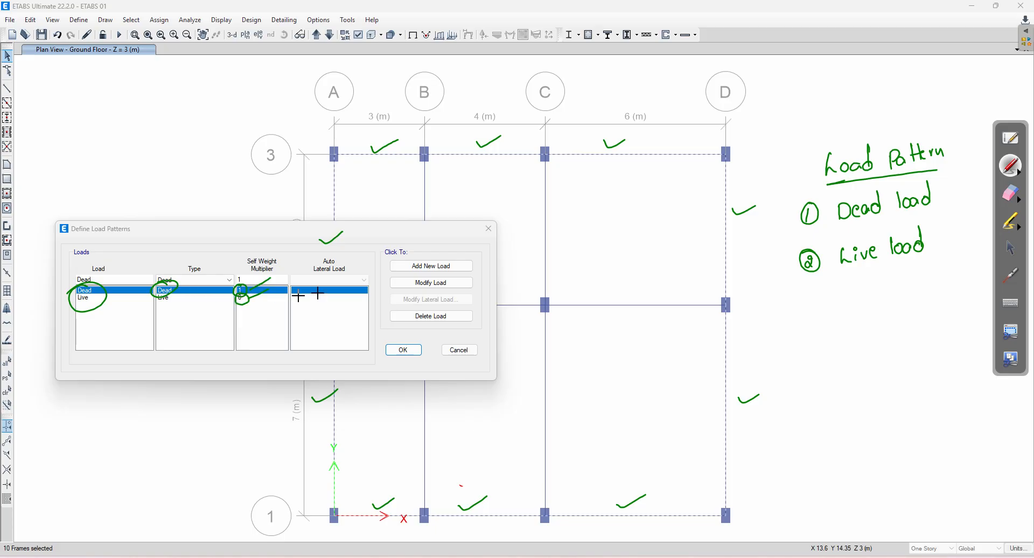
Erase the green marks over the load pattern definitions and accept the existing patterns.
{"action": "left_click", "coordinate": [1010, 192]}
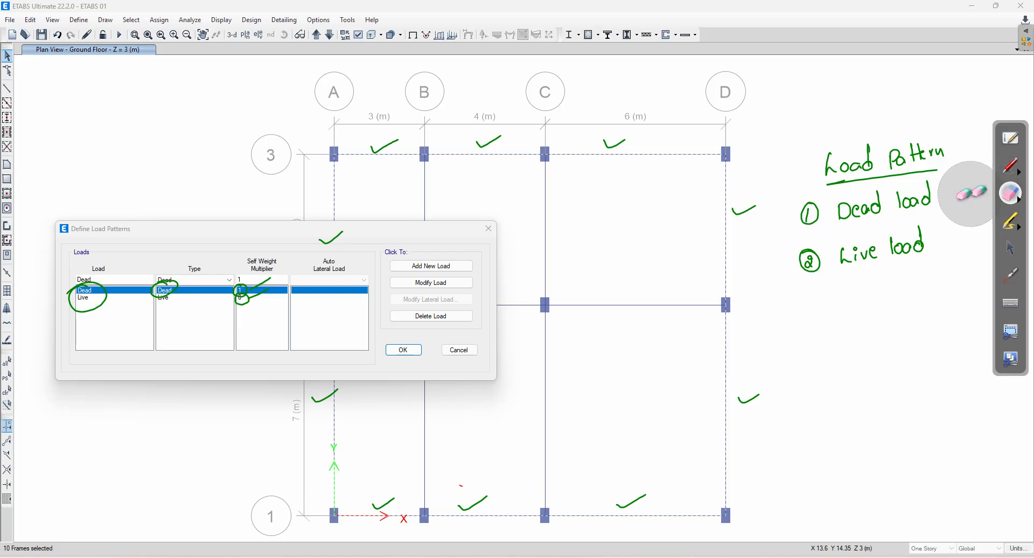
{"action": "mouse_move", "coordinate": [357, 282]}
{"action": "left_mouse_down"}
{"action": "mouse_move", "coordinate": [247, 268]}
{"action": "mouse_move", "coordinate": [162, 285]}
{"action": "mouse_move", "coordinate": [170, 294]}
{"action": "mouse_move", "coordinate": [77, 302]}
{"action": "mouse_move", "coordinate": [130, 306]}
{"action": "left_mouse_up"}
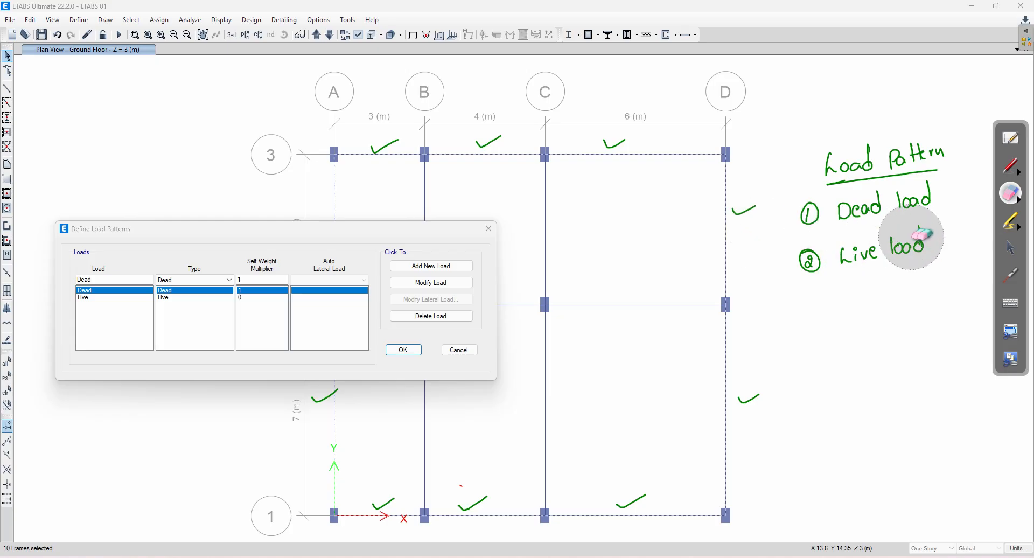
{"action": "left_click", "coordinate": [1011, 248]}
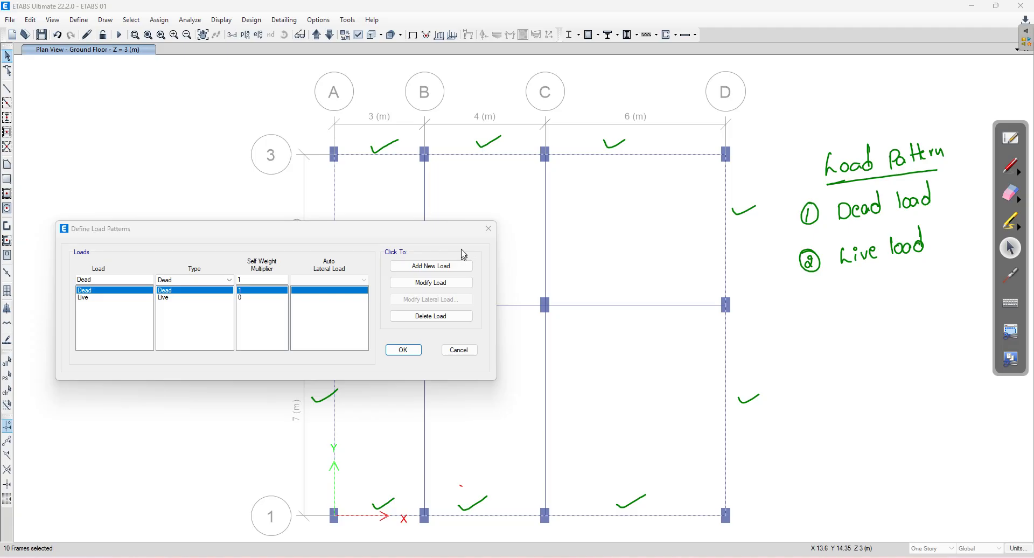
{"action": "left_click", "coordinate": [404, 349]}
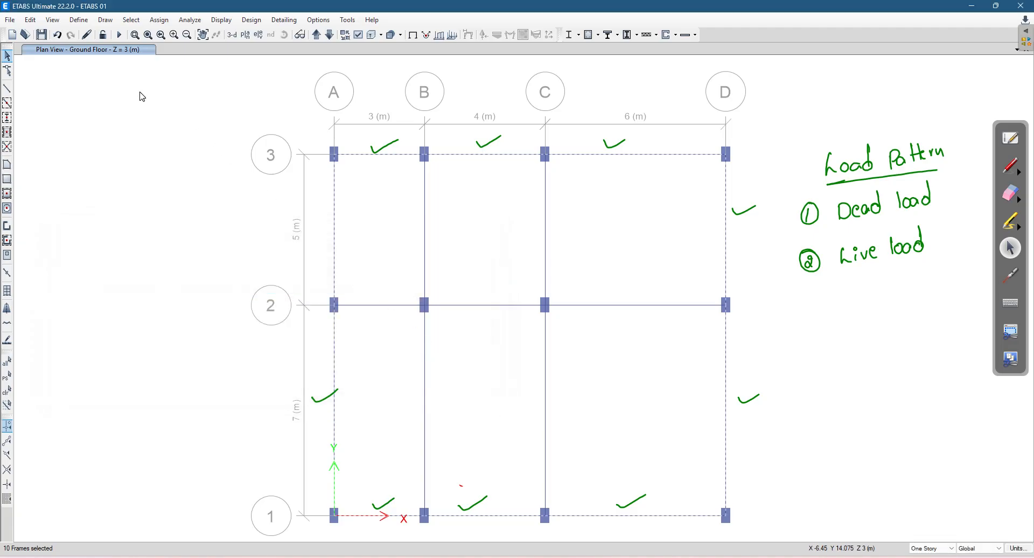
Reopen the load pattern definitions, examine the Dead and Live types and self weight multipliers, and accept them.
{"action": "left_click", "coordinate": [79, 20]}
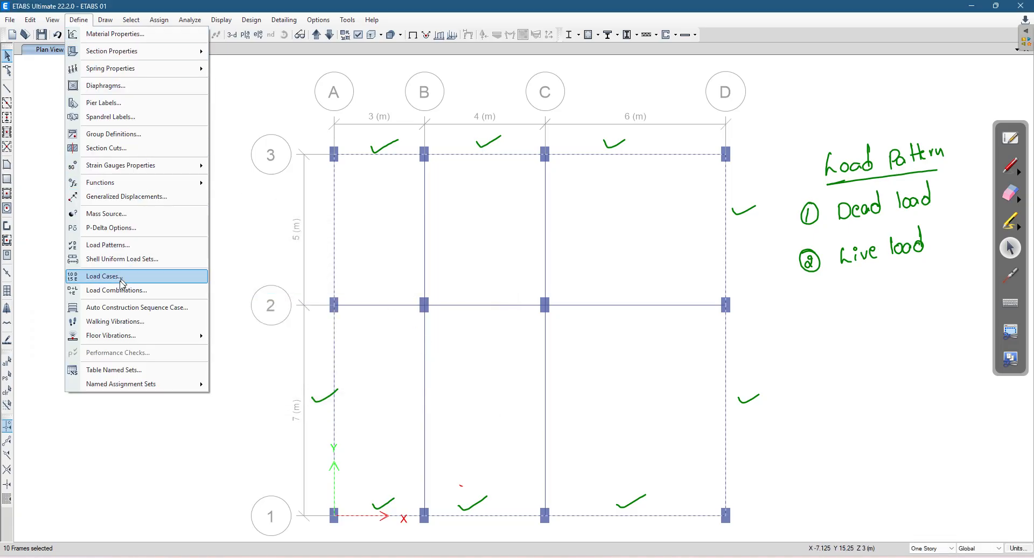
{"action": "left_click", "coordinate": [125, 245]}
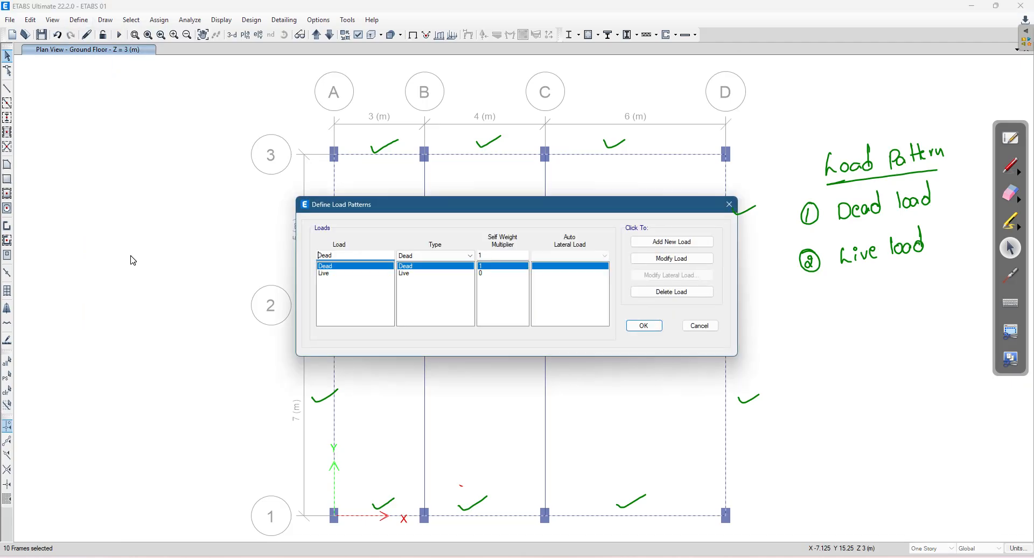
{"action": "left_click", "coordinate": [330, 274]}
{"action": "left_click", "coordinate": [331, 265]}
{"action": "left_click", "coordinate": [331, 274]}
{"action": "left_click", "coordinate": [330, 266]}
{"action": "left_click", "coordinate": [330, 273]}
{"action": "left_click", "coordinate": [330, 266]}
{"action": "left_click", "coordinate": [327, 273]}
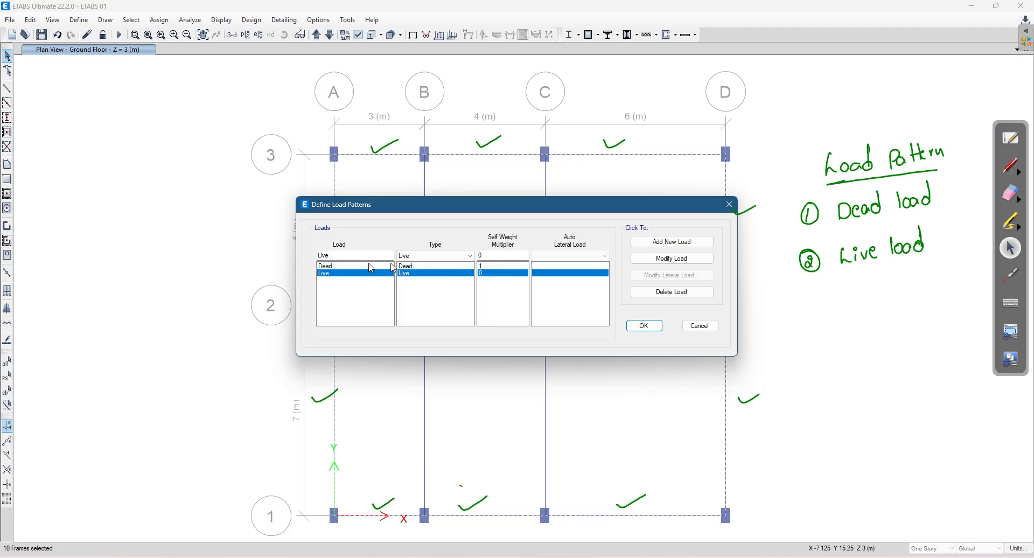
{"action": "left_click", "coordinate": [489, 267]}
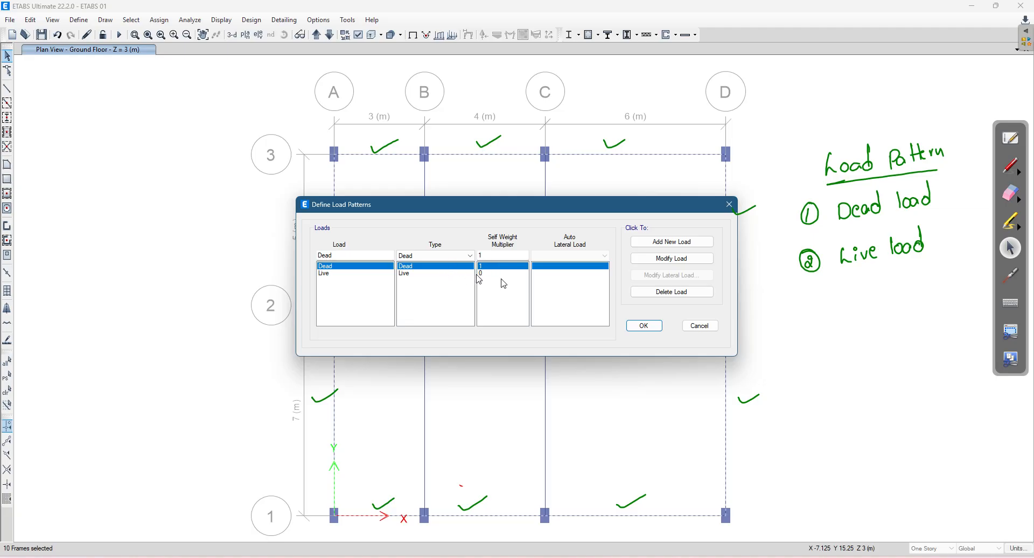
{"action": "left_click", "coordinate": [644, 326]}
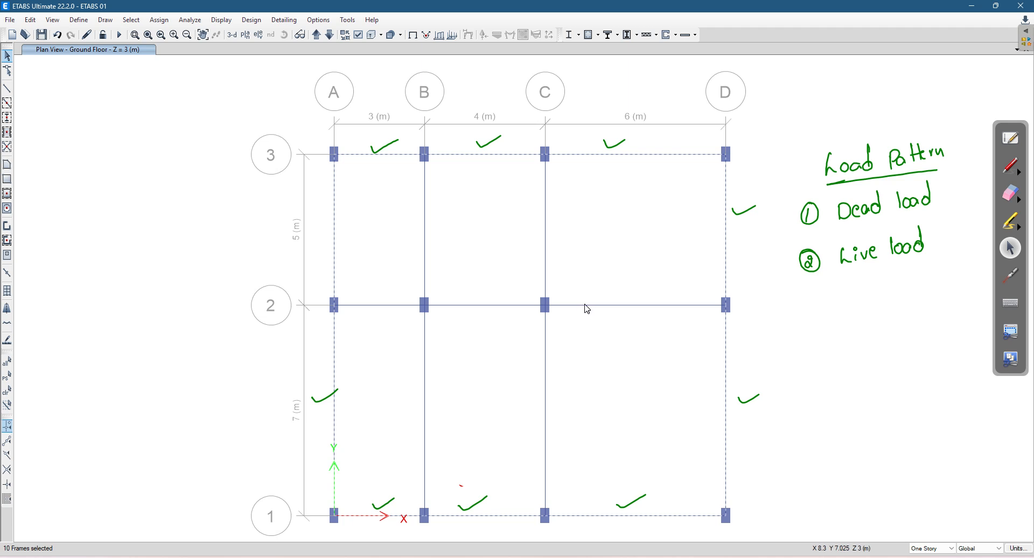
Number the ten selected perimeter beams 1 to 10 clockwise in green and return to the normal pointer.
{"action": "left_click", "coordinate": [1010, 167]}
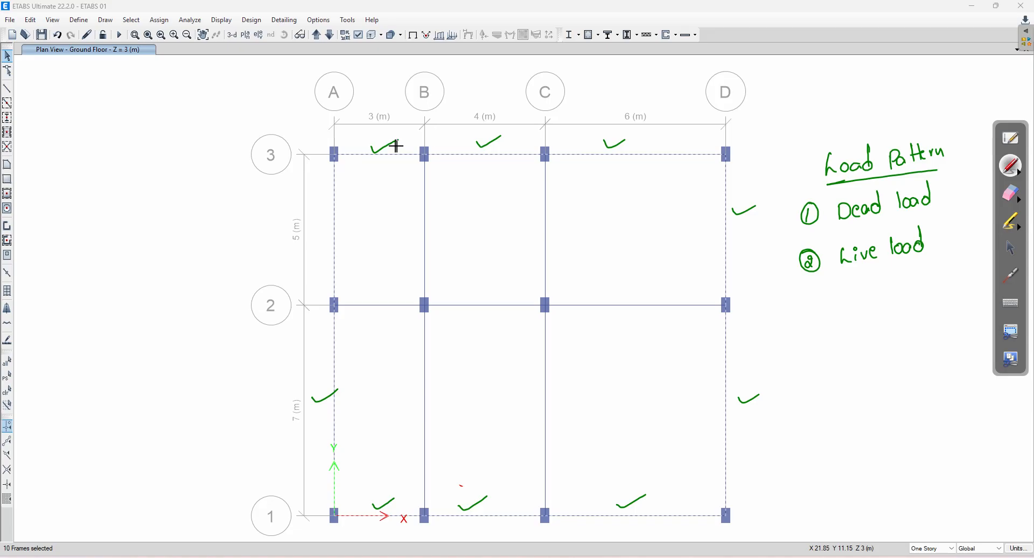
{"action": "left_click_drag", "start_coordinate": [395, 156], "coordinate": [394, 164]}
{"action": "left_click_drag", "start_coordinate": [477, 168], "coordinate": [486, 167]}
{"action": "left_click_drag", "start_coordinate": [626, 160], "coordinate": [620, 167]}
{"action": "left_click_drag", "start_coordinate": [718, 235], "coordinate": [722, 247]}
{"action": "left_click_drag", "start_coordinate": [721, 367], "coordinate": [715, 379]}
{"action": "left_click_drag", "start_coordinate": [593, 500], "coordinate": [591, 508]}
{"action": "left_click_drag", "start_coordinate": [493, 503], "coordinate": [506, 505]}
{"action": "left_click_drag", "start_coordinate": [348, 368], "coordinate": [350, 378]}
{"action": "left_click_drag", "start_coordinate": [343, 213], "coordinate": [345, 217]}
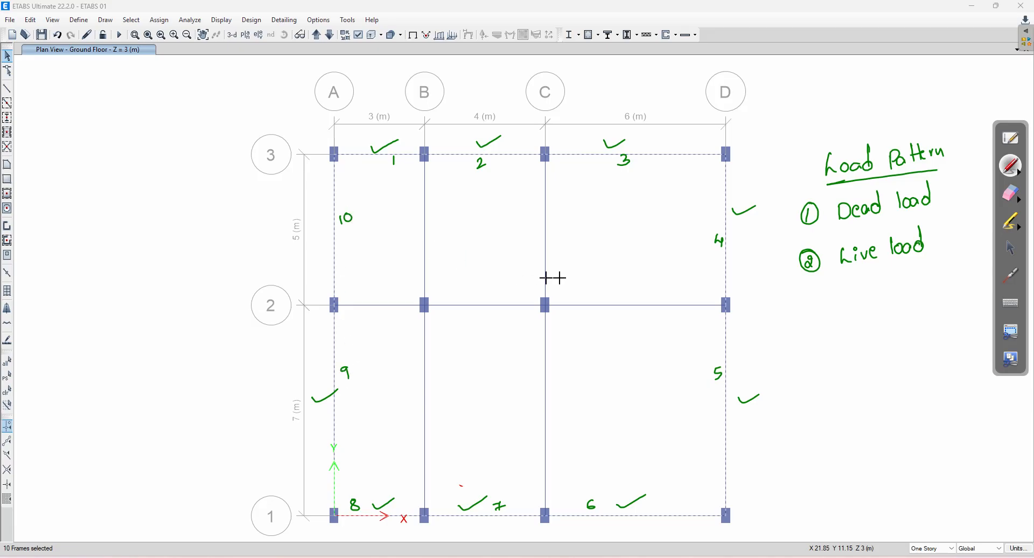
{"action": "left_click", "coordinate": [1007, 250]}
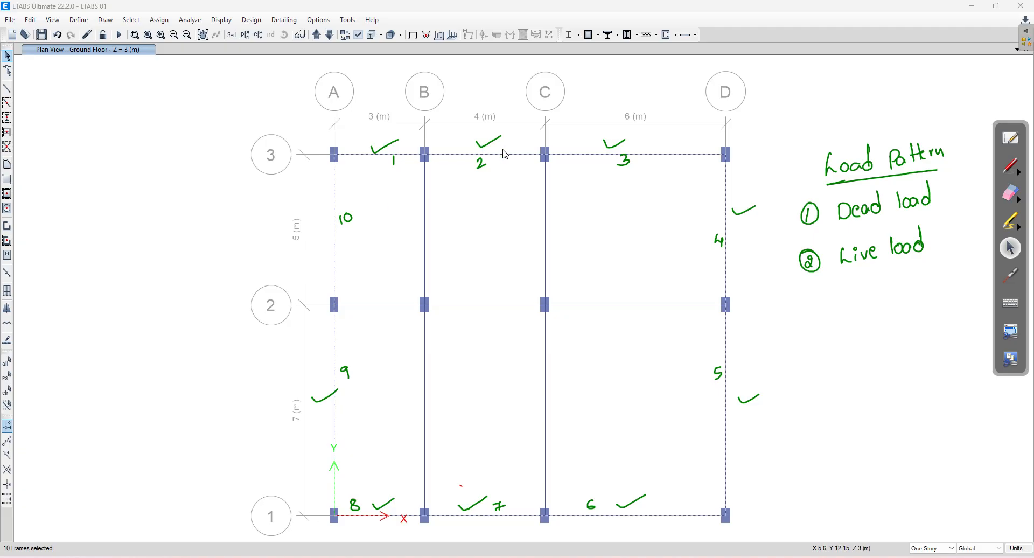
Erase the handwritten Load Pattern notes beside the plan and return to the normal pointer.
{"action": "left_click", "coordinate": [1002, 198]}
{"action": "mouse_move", "coordinate": [829, 178]}
{"action": "left_mouse_down"}
{"action": "mouse_move", "coordinate": [818, 184]}
{"action": "mouse_move", "coordinate": [854, 201]}
{"action": "mouse_move", "coordinate": [849, 208]}
{"action": "mouse_move", "coordinate": [936, 152]}
{"action": "left_mouse_up"}
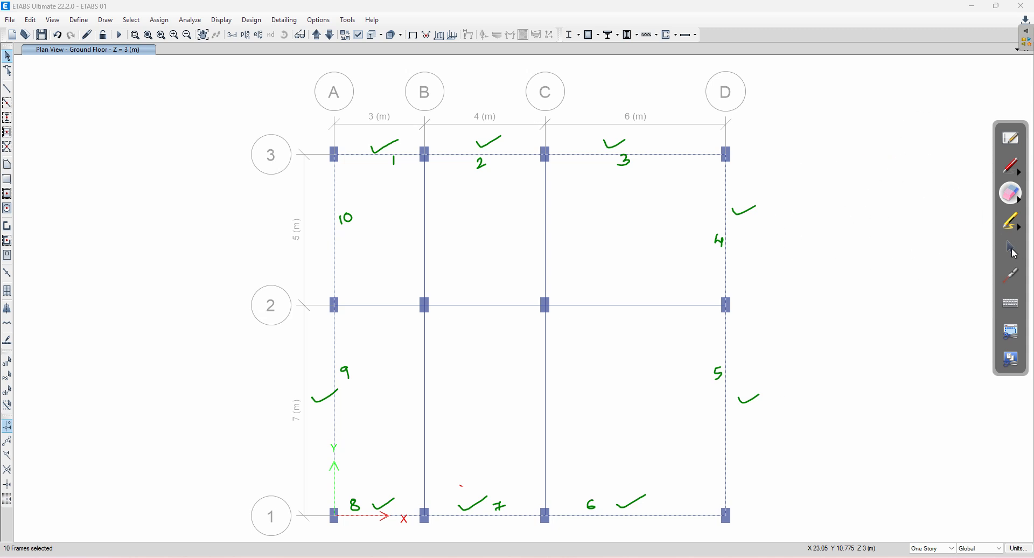
{"action": "left_click", "coordinate": [1011, 248]}
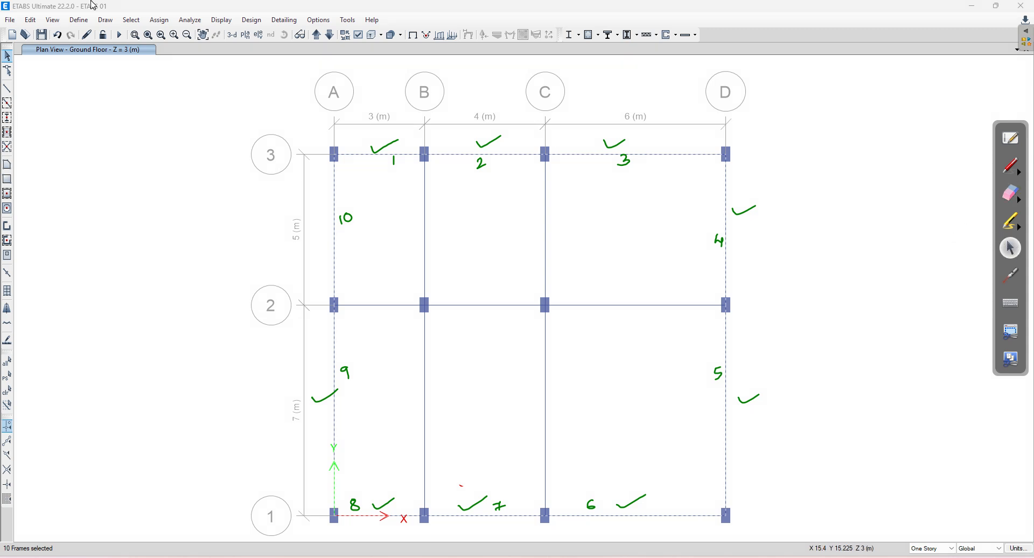
Open the distributed frame load assignment for the ten selected perimeter beams, keeping the Dead load pattern and Gravity direction.
{"action": "left_click", "coordinate": [163, 24]}
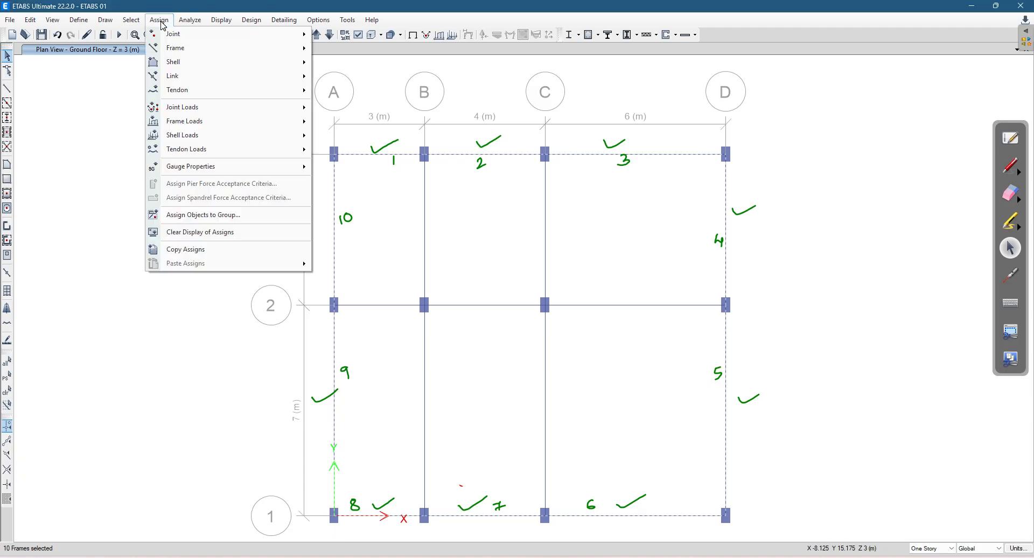
{"action": "mouse_move", "coordinate": [179, 123]}
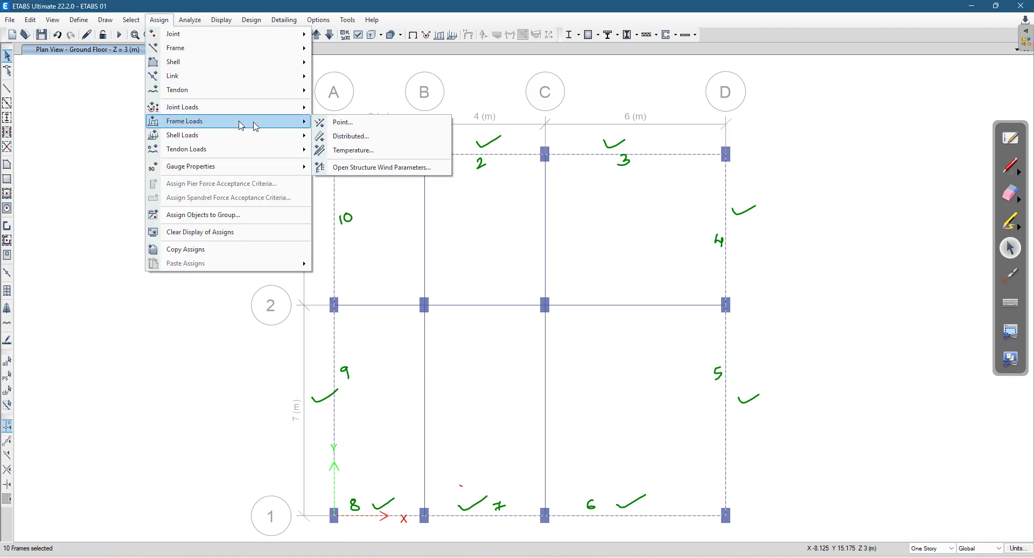
{"action": "left_click", "coordinate": [345, 142]}
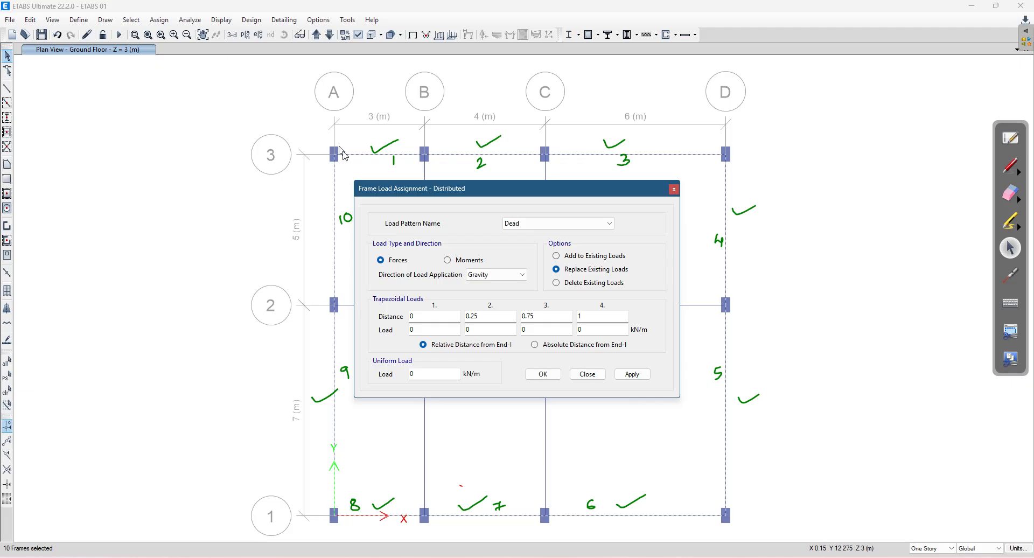
{"action": "left_click_drag", "start_coordinate": [458, 203], "coordinate": [152, 182]}
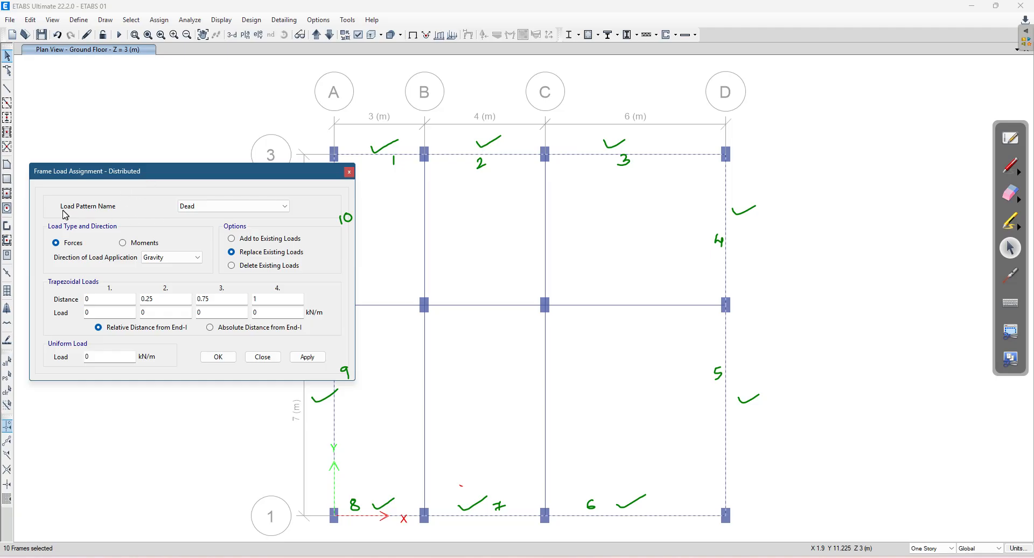
{"action": "left_click", "coordinate": [221, 208]}
{"action": "left_click", "coordinate": [207, 221]}
{"action": "left_click", "coordinate": [205, 206]}
{"action": "left_click", "coordinate": [201, 218]}
{"action": "left_click", "coordinate": [177, 263]}
{"action": "left_click", "coordinate": [166, 259]}
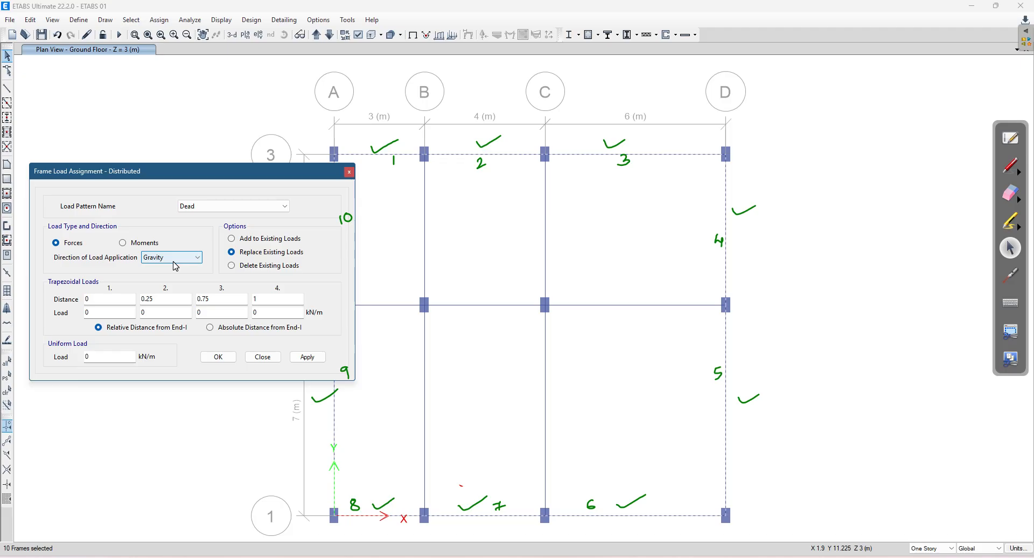
{"action": "left_click", "coordinate": [176, 262]}
{"action": "left_click", "coordinate": [175, 265]}
{"action": "left_click", "coordinate": [111, 357]}
{"action": "left_click_drag", "start_coordinate": [100, 356], "coordinate": [64, 359]}
{"action": "type", "text": "1173"}
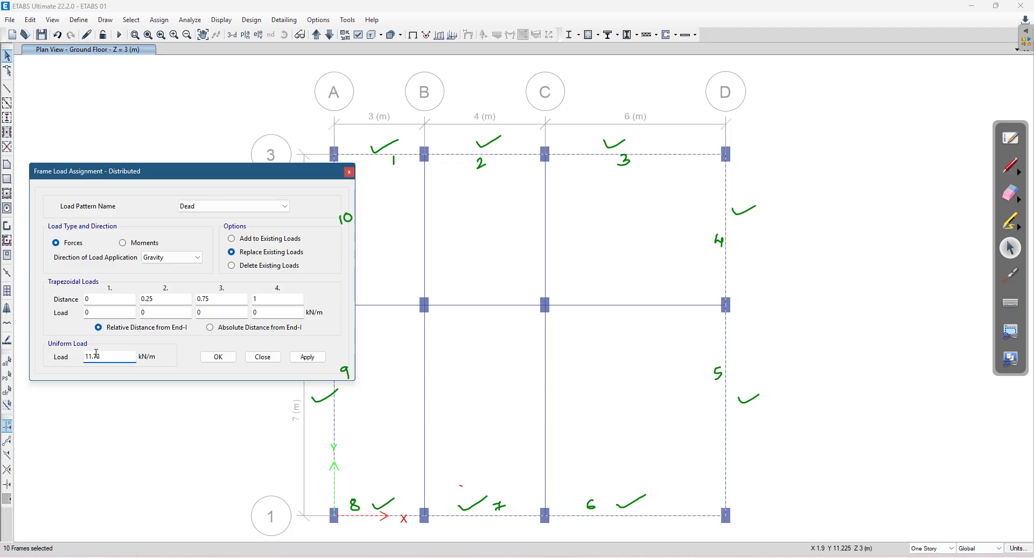
{"action": "left_click_drag", "start_coordinate": [108, 354], "coordinate": [77, 360]}
{"action": "key", "text": "BackSpace"}
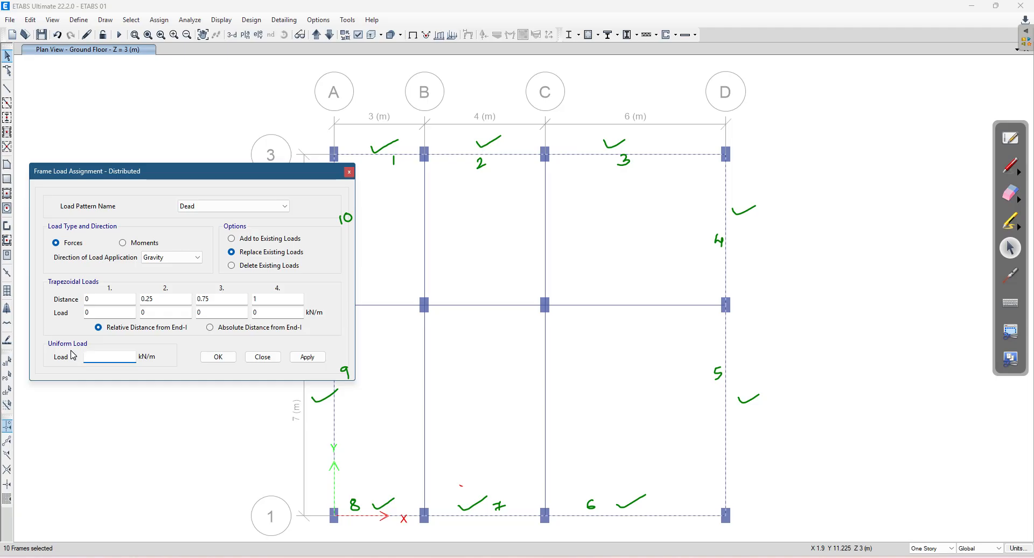
{"action": "key", "text": "alt+Tab"}
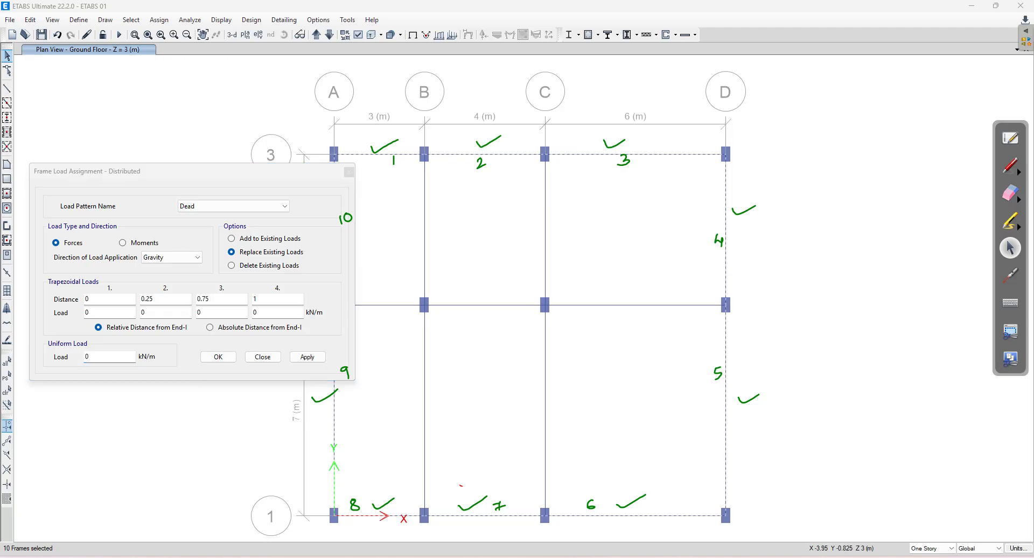
{"action": "key", "text": "alt+Tab"}
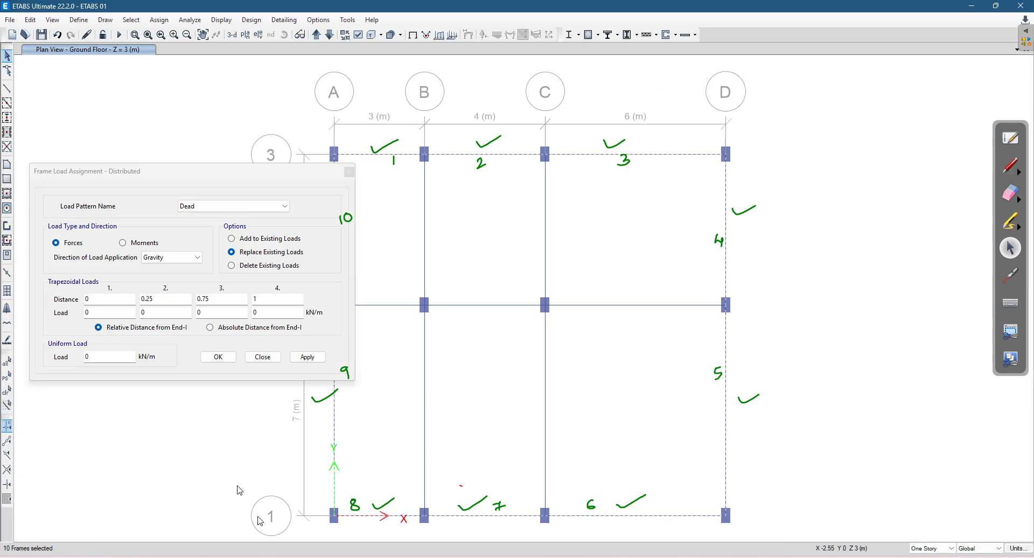
Set the uniform load for the selected perimeter beams with the expression 2.55*0.23*20.
{"action": "left_click", "coordinate": [85, 356]}
{"action": "type", "text": "2.55*0.23*20"}
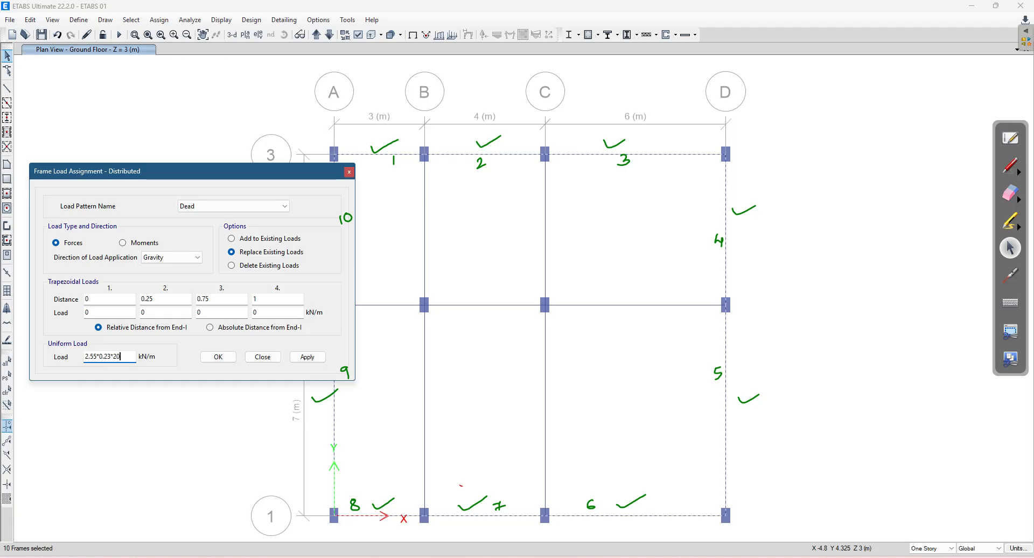
{"action": "key", "text": "Return"}
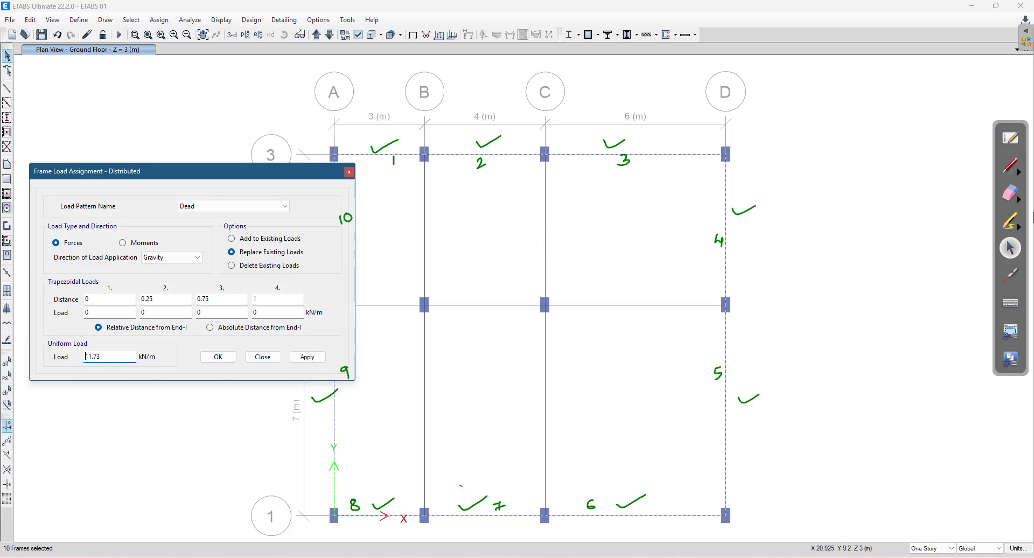
Circle and tick the Add, Replace and Delete Existing Loads options in red, and return to the normal pointer.
{"action": "left_click", "coordinate": [1002, 172]}
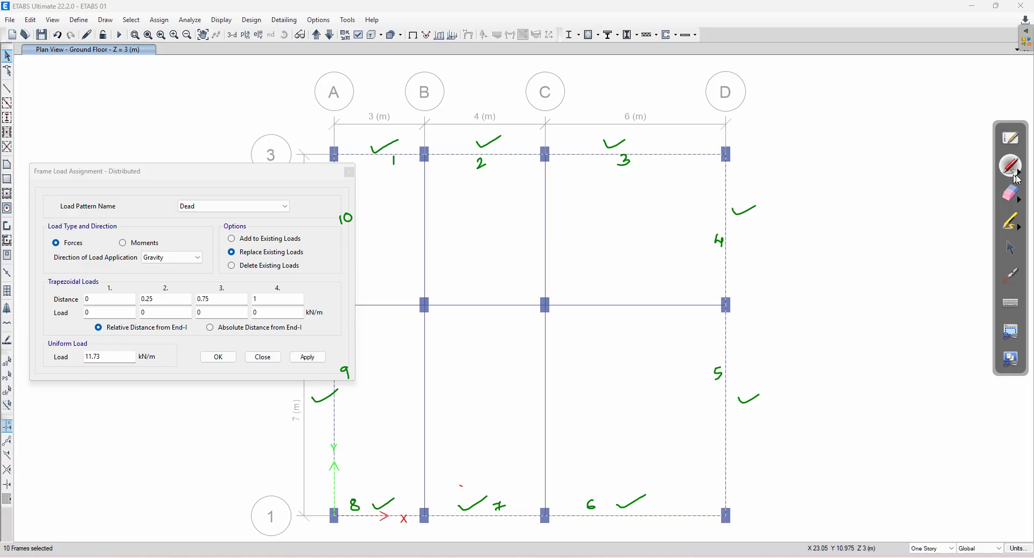
{"action": "left_click", "coordinate": [1017, 180]}
{"action": "left_click", "coordinate": [867, 171]}
{"action": "mouse_move", "coordinate": [260, 225]}
{"action": "left_mouse_down"}
{"action": "mouse_move", "coordinate": [228, 227]}
{"action": "mouse_move", "coordinate": [245, 282]}
{"action": "mouse_move", "coordinate": [299, 237]}
{"action": "mouse_move", "coordinate": [228, 230]}
{"action": "mouse_move", "coordinate": [292, 221]}
{"action": "mouse_move", "coordinate": [313, 251]}
{"action": "left_mouse_up"}
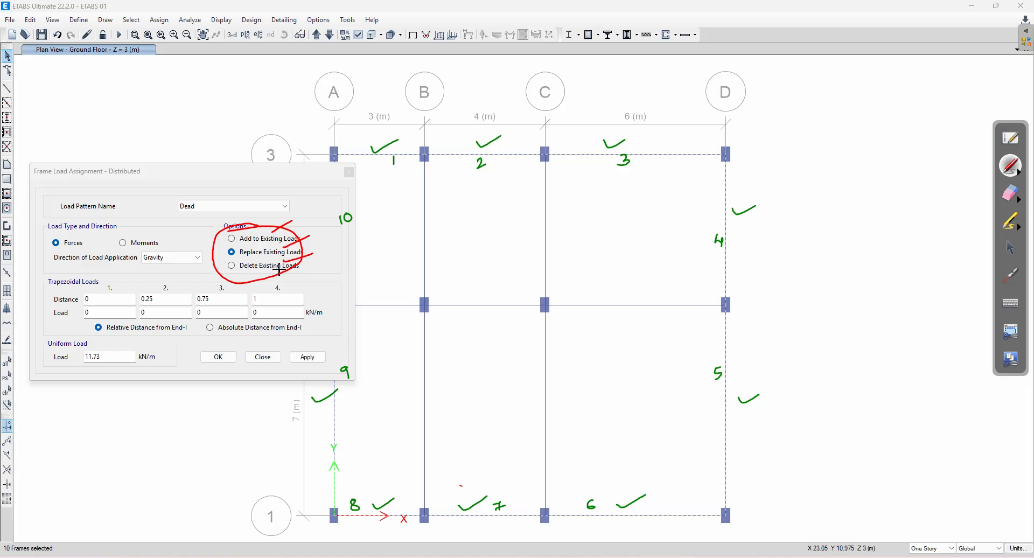
{"action": "left_click", "coordinate": [1010, 247]}
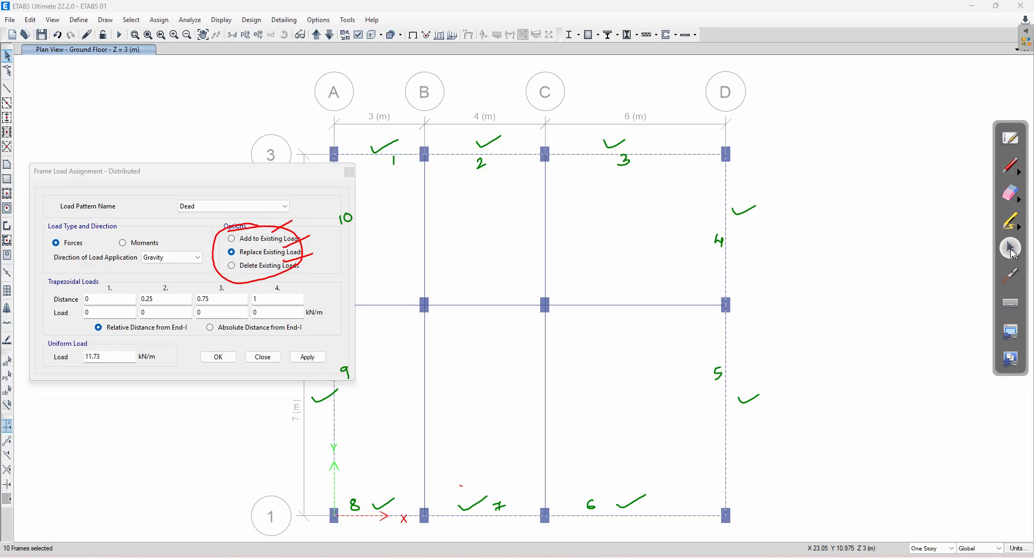
Choose Add to Existing Loads and assign the 11.73 kN/m uniform dead load to the ten perimeter beams.
{"action": "left_click", "coordinate": [250, 241]}
{"action": "left_click", "coordinate": [238, 240]}
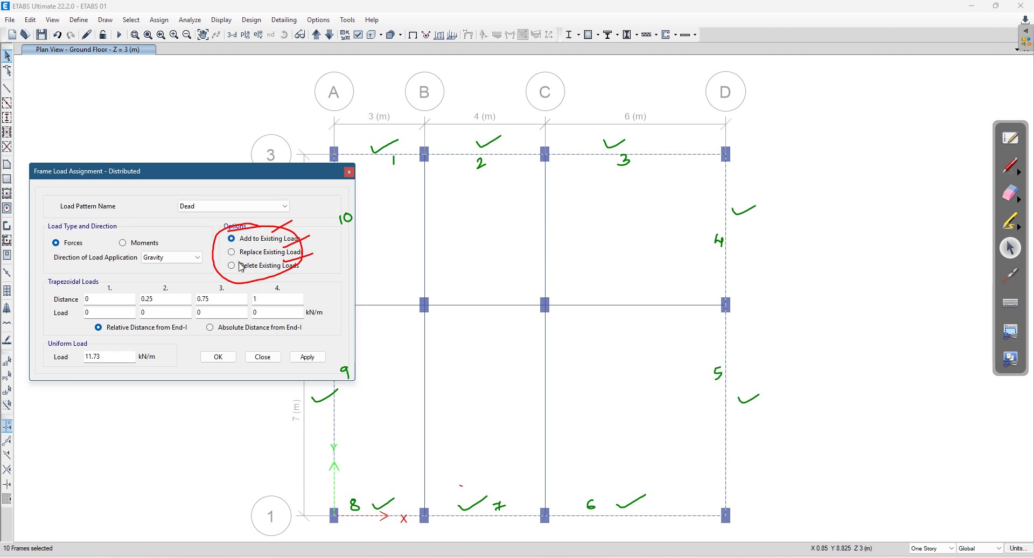
{"action": "left_click", "coordinate": [306, 360]}
{"action": "left_click", "coordinate": [218, 357]}
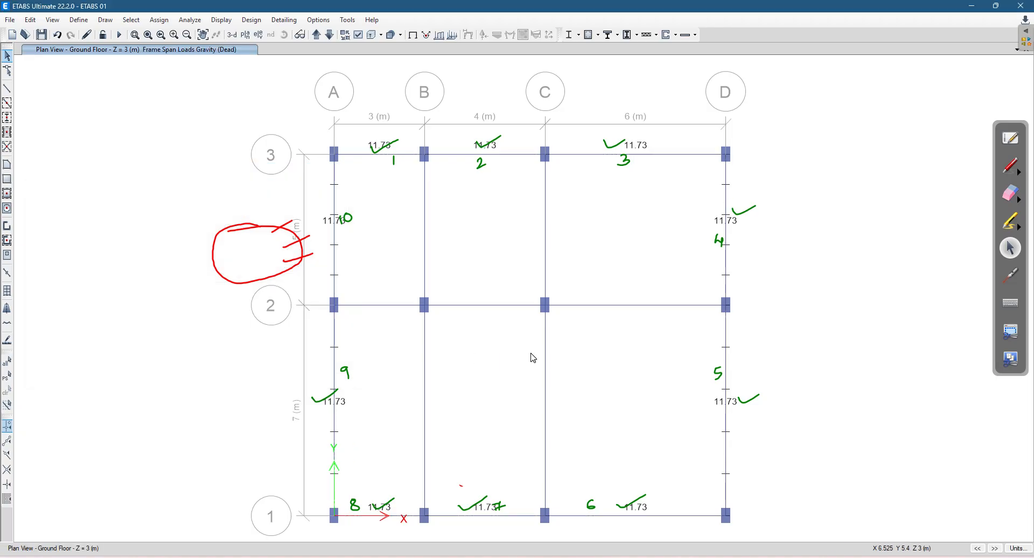
Erase the green beam numbers and ticks and the red marks from the ground floor plan.
{"action": "left_click", "coordinate": [1010, 193]}
{"action": "left_click_drag", "start_coordinate": [793, 157], "coordinate": [683, 126]}
{"action": "mouse_move", "coordinate": [488, 161]}
{"action": "left_mouse_down"}
{"action": "mouse_move", "coordinate": [291, 203]}
{"action": "mouse_move", "coordinate": [286, 237]}
{"action": "mouse_move", "coordinate": [219, 268]}
{"action": "mouse_move", "coordinate": [338, 394]}
{"action": "mouse_move", "coordinate": [332, 512]}
{"action": "mouse_move", "coordinate": [499, 517]}
{"action": "mouse_move", "coordinate": [686, 461]}
{"action": "mouse_move", "coordinate": [743, 180]}
{"action": "left_mouse_up"}
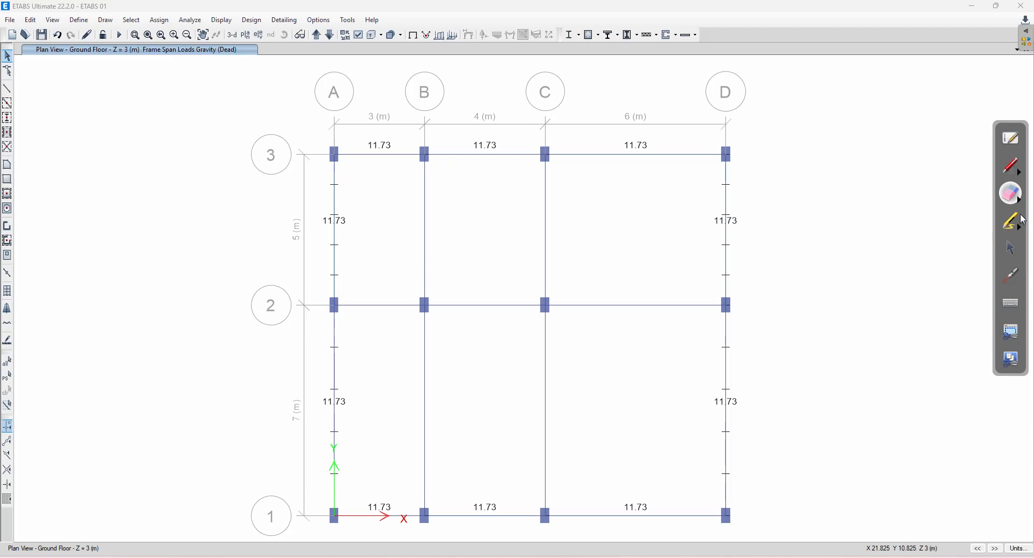
Circle in red the load label on each of the ten perimeter beams and return to the normal pointer.
{"action": "left_click", "coordinate": [1010, 166]}
{"action": "mouse_move", "coordinate": [643, 134]}
{"action": "left_mouse_down"}
{"action": "mouse_move", "coordinate": [614, 145]}
{"action": "mouse_move", "coordinate": [647, 132]}
{"action": "left_mouse_up"}
{"action": "left_click_drag", "start_coordinate": [492, 130], "coordinate": [468, 143]}
{"action": "left_click_drag", "start_coordinate": [378, 136], "coordinate": [362, 145]}
{"action": "left_click_drag", "start_coordinate": [341, 204], "coordinate": [319, 208]}
{"action": "left_click_drag", "start_coordinate": [338, 381], "coordinate": [322, 388]}
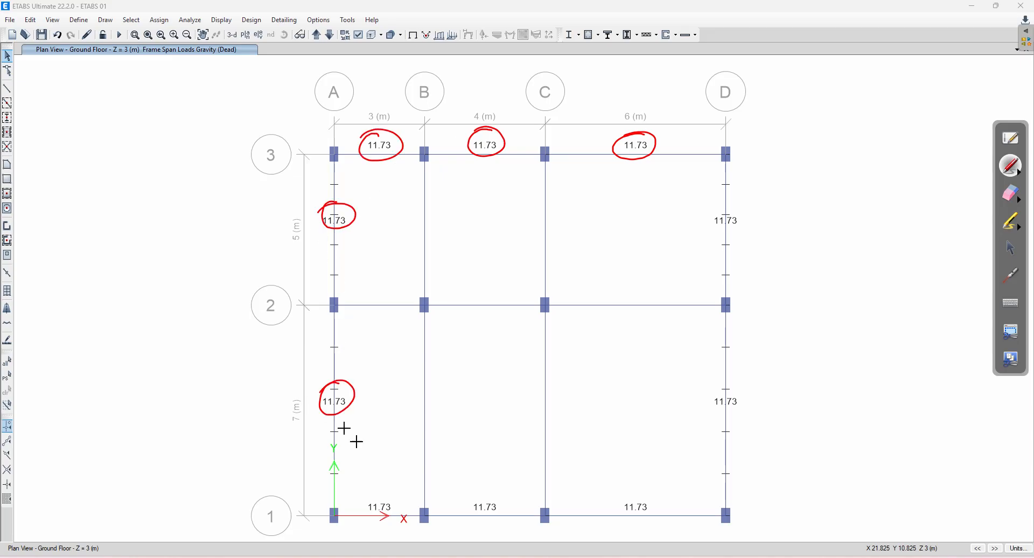
{"action": "left_click_drag", "start_coordinate": [384, 487], "coordinate": [389, 515]}
{"action": "left_click_drag", "start_coordinate": [487, 487], "coordinate": [473, 495]}
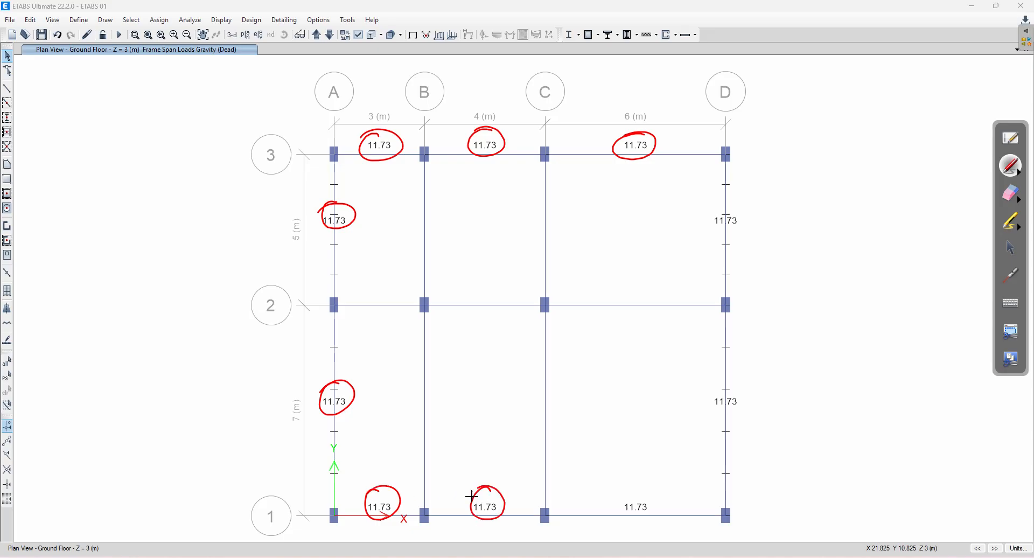
{"action": "left_click_drag", "start_coordinate": [639, 487], "coordinate": [652, 487]}
{"action": "mouse_move", "coordinate": [731, 389]}
{"action": "left_mouse_down"}
{"action": "mouse_move", "coordinate": [712, 410]}
{"action": "mouse_move", "coordinate": [711, 381]}
{"action": "left_mouse_up"}
{"action": "mouse_move", "coordinate": [736, 203]}
{"action": "left_mouse_down"}
{"action": "mouse_move", "coordinate": [718, 206]}
{"action": "mouse_move", "coordinate": [741, 206]}
{"action": "left_mouse_up"}
{"action": "left_click", "coordinate": [1013, 248]}
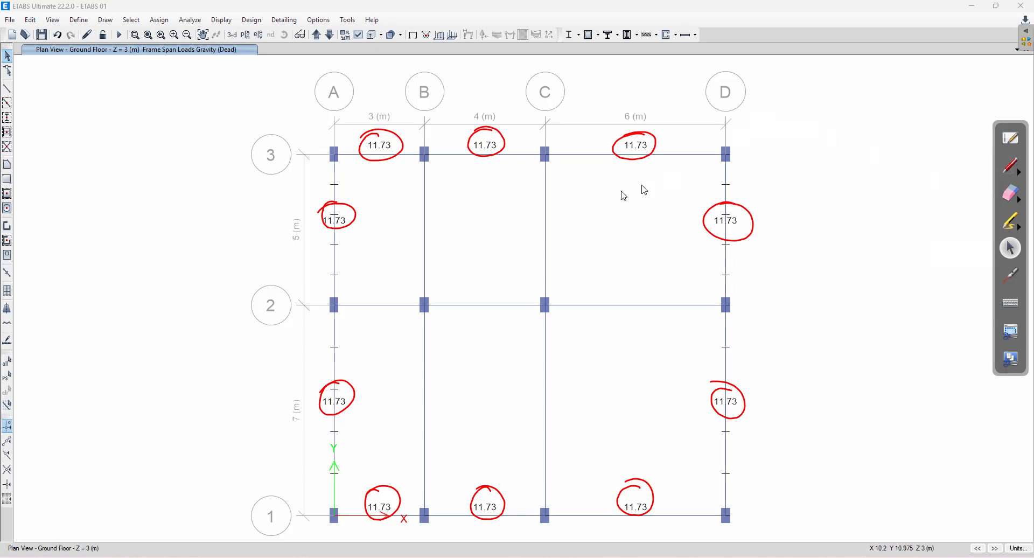
Examine the assigned loads of the perimeter beam on grid 3 between C and D, and clear the selection.
{"action": "left_click", "coordinate": [586, 155]}
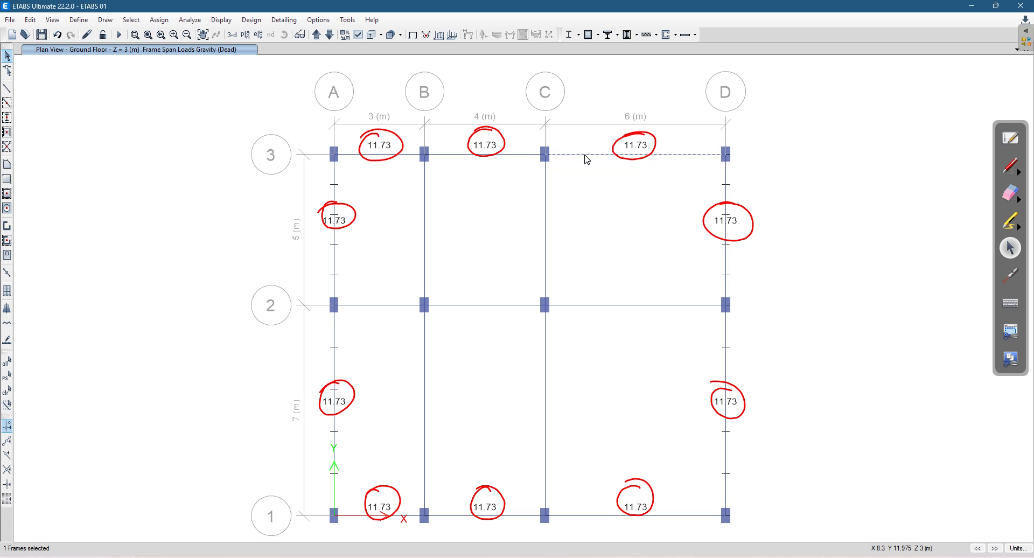
{"action": "right_click", "coordinate": [587, 160]}
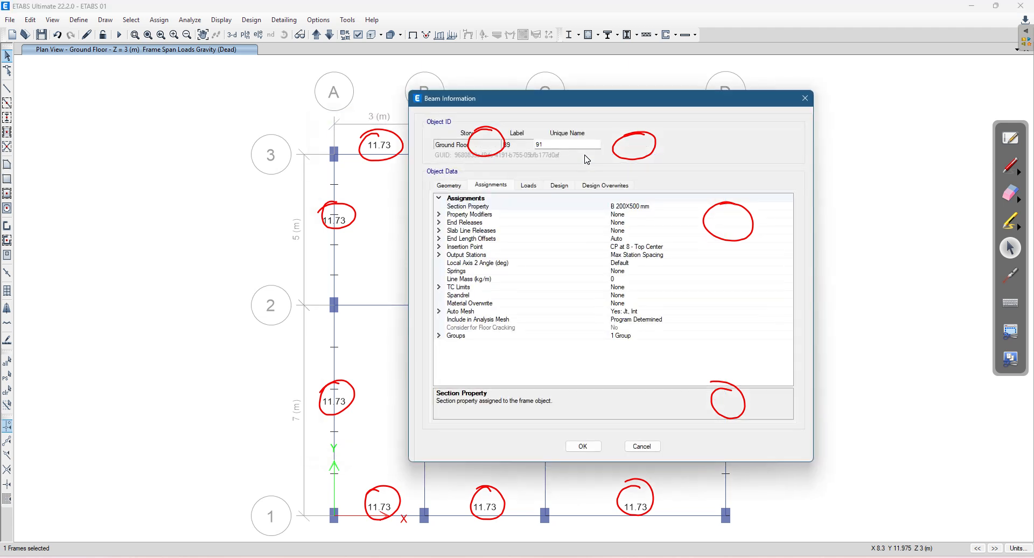
{"action": "left_click", "coordinate": [527, 186]}
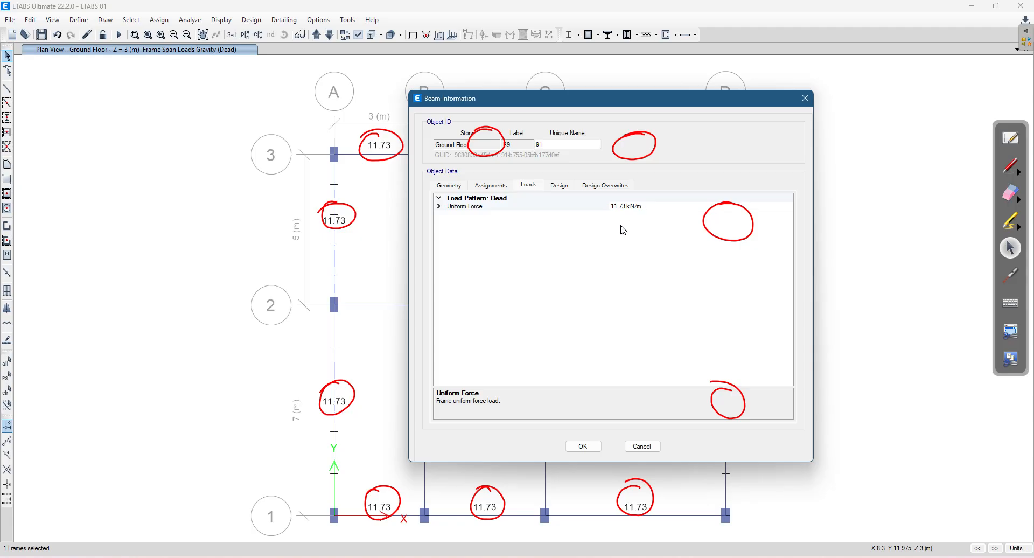
{"action": "left_click", "coordinate": [583, 445]}
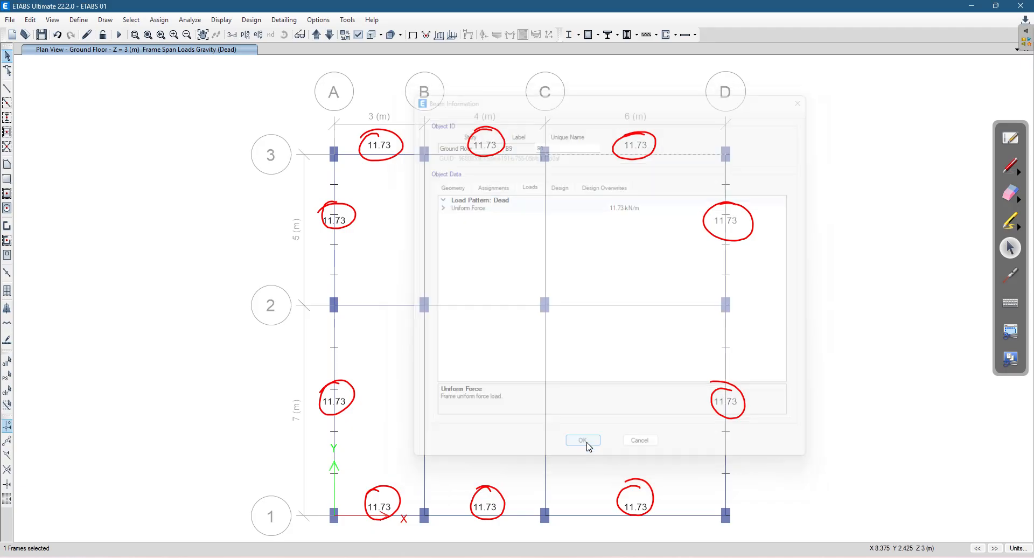
{"action": "key", "text": "Escape"}
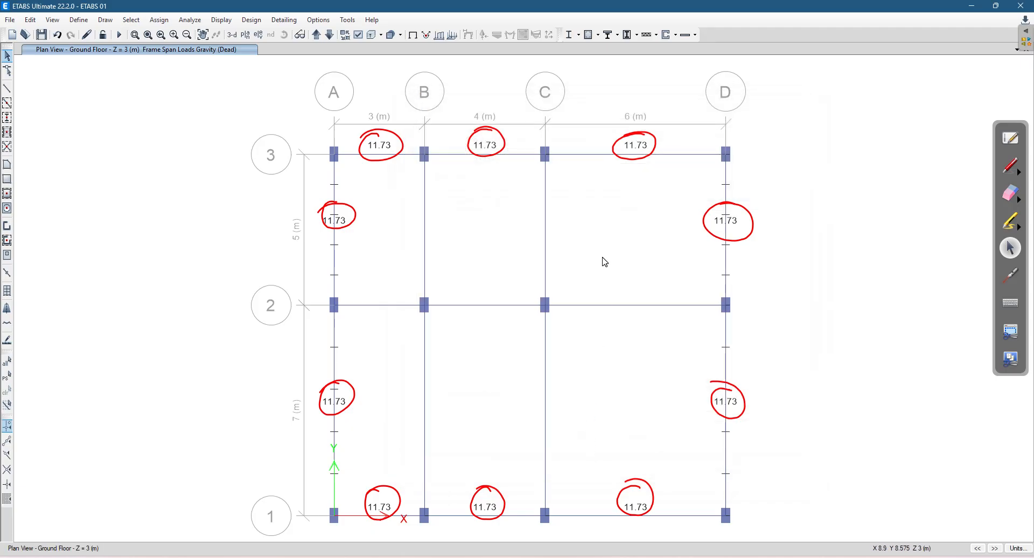
Examine the assigned loads of the interior beam on grid 2 between C and D.
{"action": "left_click", "coordinate": [613, 307]}
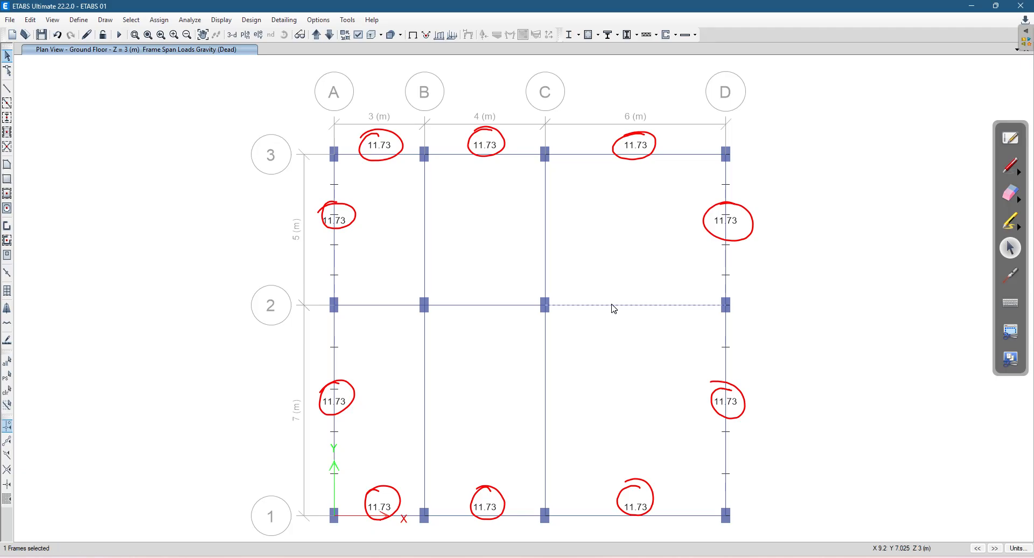
{"action": "right_click", "coordinate": [613, 307]}
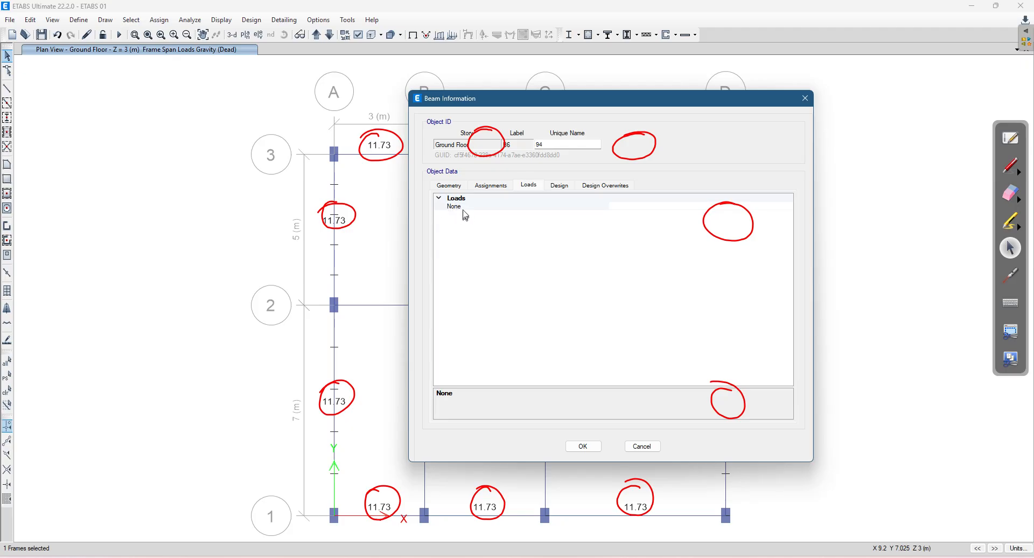
{"action": "left_click", "coordinate": [583, 446]}
Erase all red circles around the perimeter load labels and return to the normal pointer.
{"action": "left_click", "coordinate": [1012, 193]}
{"action": "mouse_move", "coordinate": [791, 166]}
{"action": "left_mouse_down"}
{"action": "mouse_move", "coordinate": [485, 143]}
{"action": "mouse_move", "coordinate": [372, 219]}
{"action": "mouse_move", "coordinate": [315, 322]}
{"action": "mouse_move", "coordinate": [337, 397]}
{"action": "mouse_move", "coordinate": [434, 484]}
{"action": "mouse_move", "coordinate": [535, 508]}
{"action": "mouse_move", "coordinate": [729, 405]}
{"action": "mouse_move", "coordinate": [766, 221]}
{"action": "mouse_move", "coordinate": [780, 226]}
{"action": "left_mouse_up"}
{"action": "left_click", "coordinate": [1011, 248]}
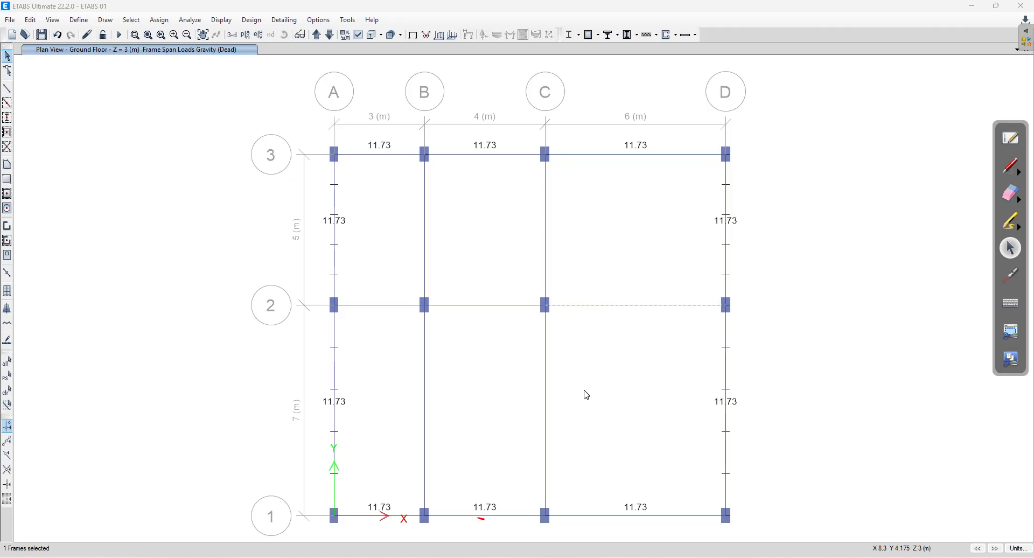
{"action": "left_click", "coordinate": [1011, 192]}
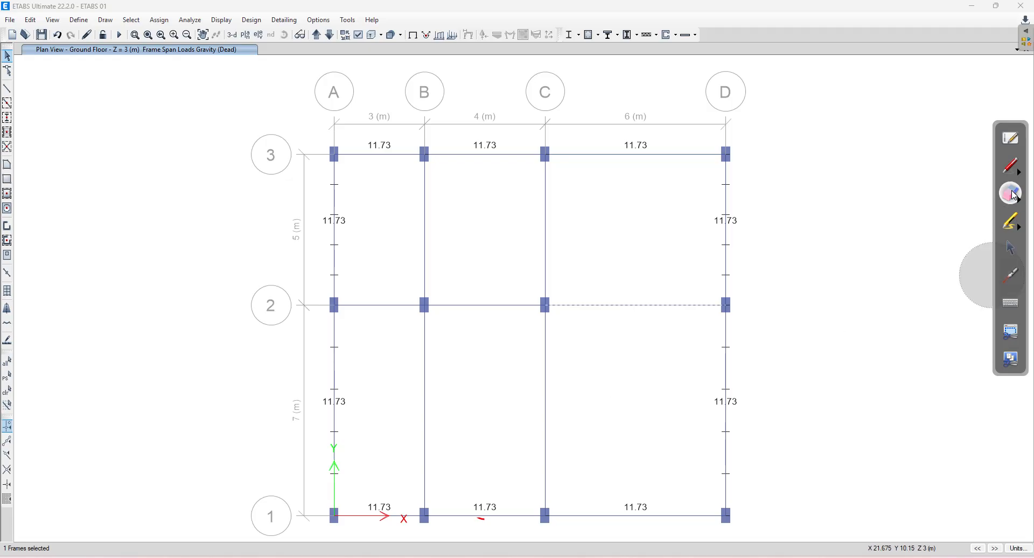
{"action": "left_click_drag", "start_coordinate": [496, 478], "coordinate": [480, 506]}
{"action": "left_click", "coordinate": [1011, 250]}
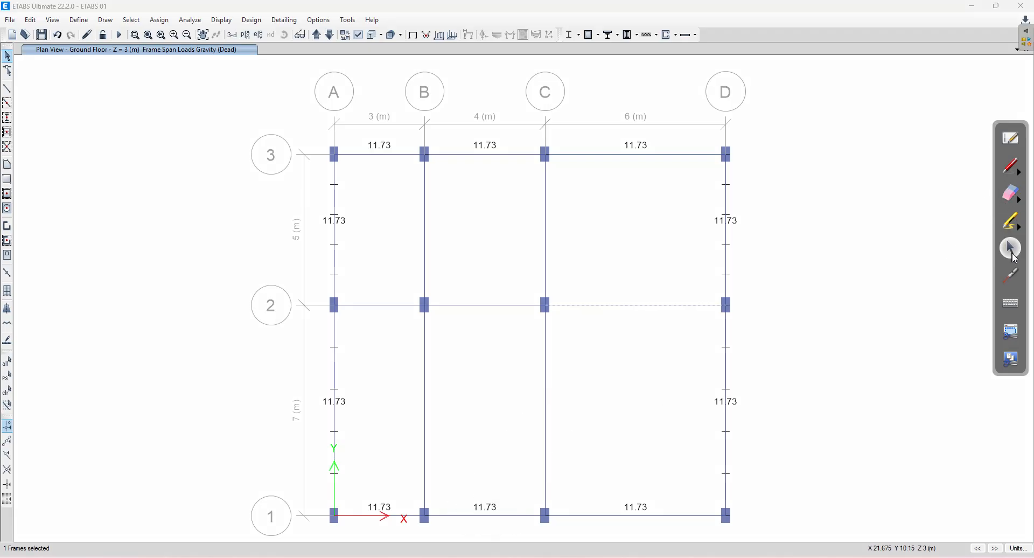
{"action": "left_click", "coordinate": [1010, 168]}
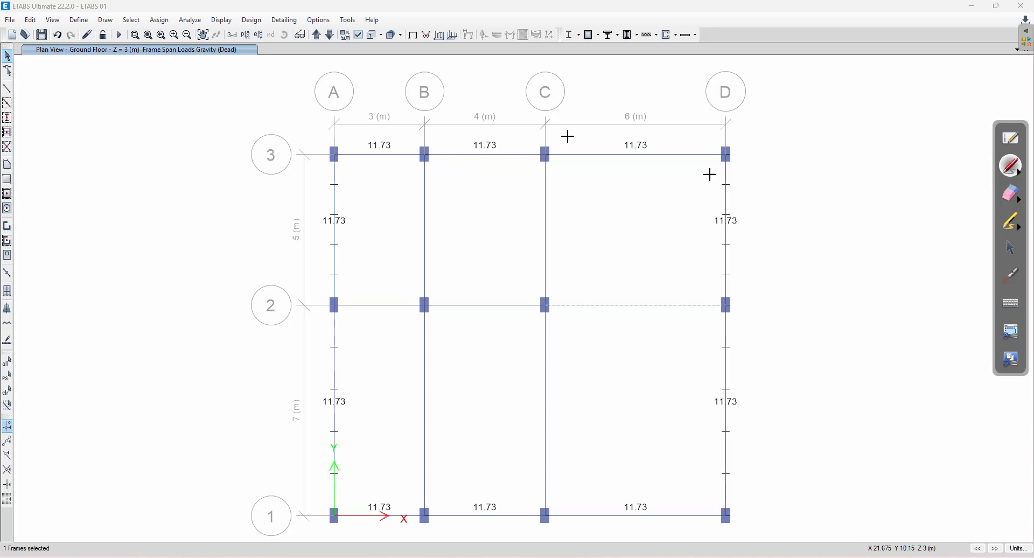
{"action": "left_click", "coordinate": [1011, 248]}
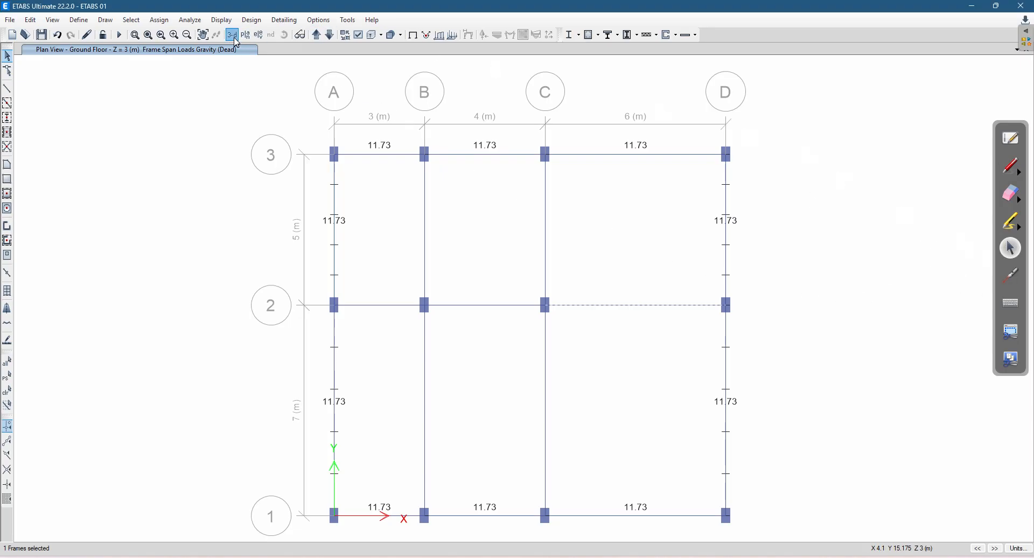
Show the model in 3-D, examine the dead loads on the ground floor perimeter beams, and clear the load display.
{"action": "left_click", "coordinate": [232, 35]}
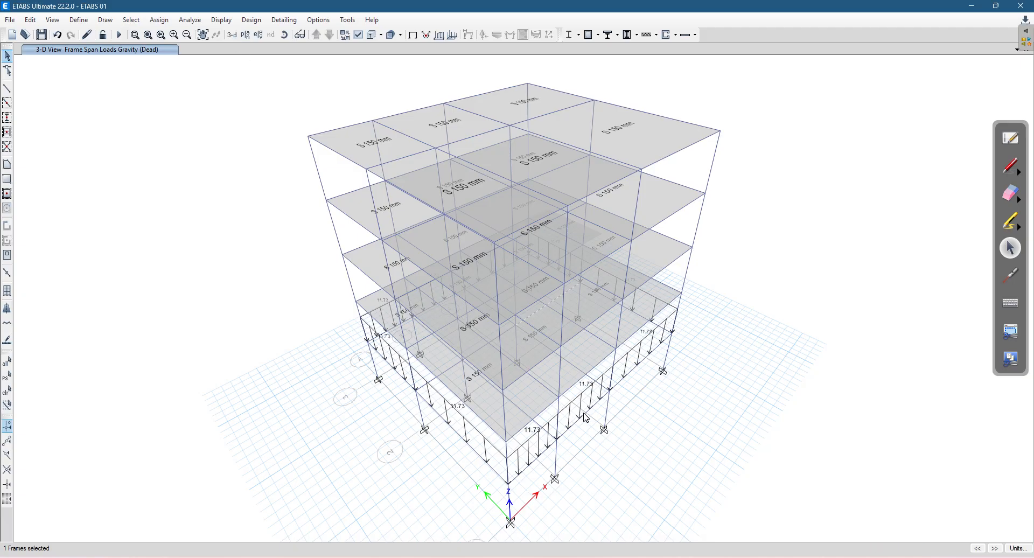
{"action": "scroll", "coordinate": [585, 418], "scroll_direction": "up", "scroll_amount": 3}
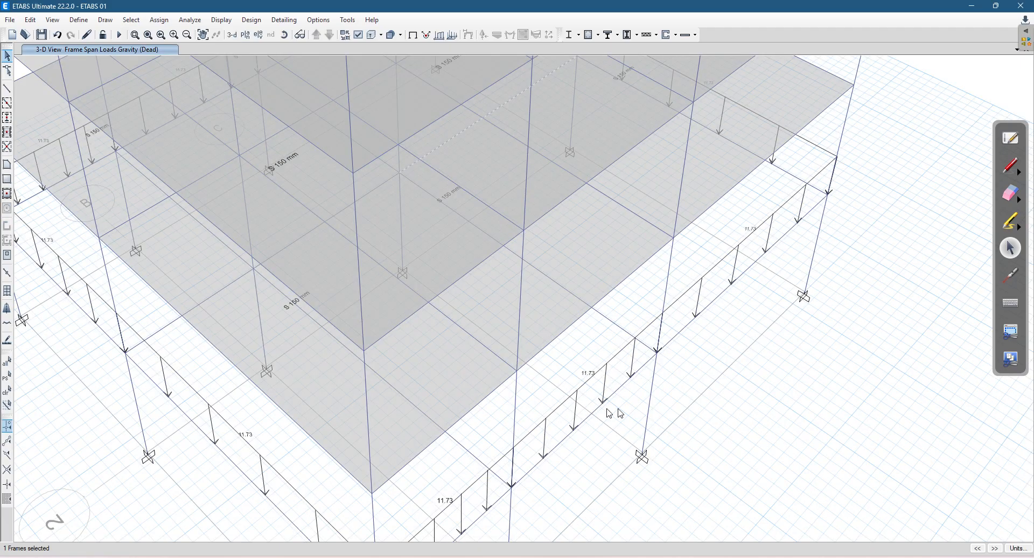
{"action": "left_click", "coordinate": [233, 22]}
{"action": "left_click", "coordinate": [239, 38]}
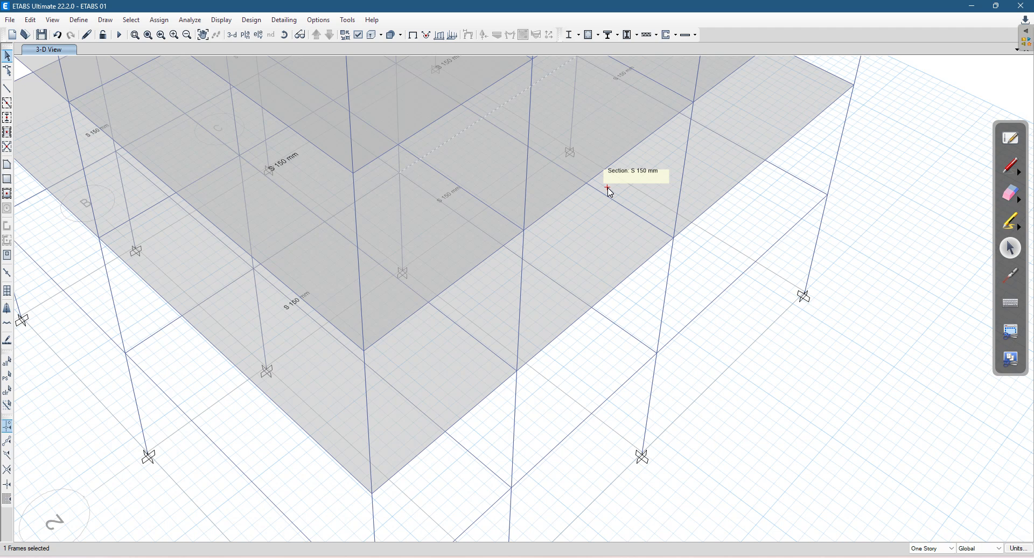
Show the Ground Floor plan view of the model.
{"action": "left_click", "coordinate": [246, 34]}
{"action": "left_click", "coordinate": [479, 283]}
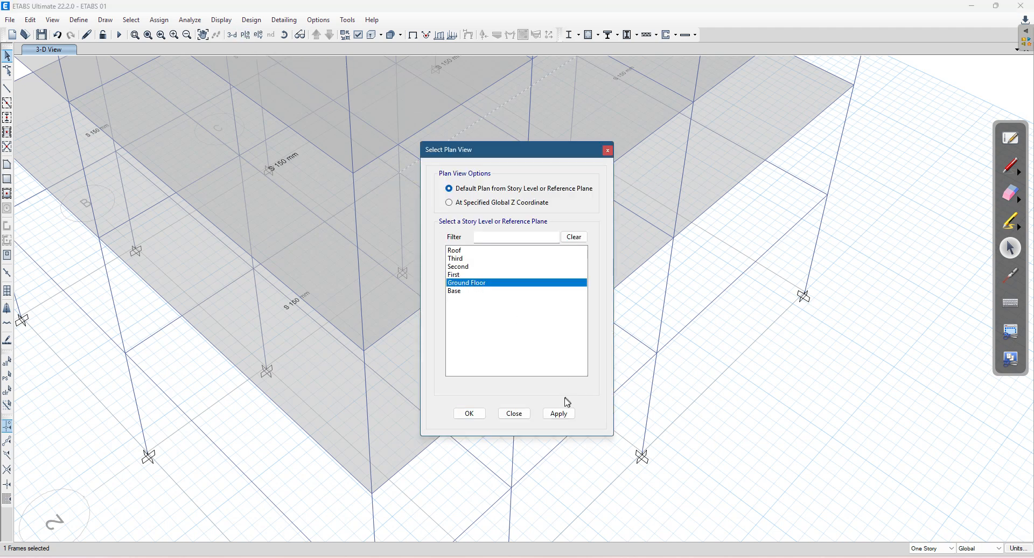
{"action": "left_click", "coordinate": [546, 415]}
{"action": "left_click", "coordinate": [469, 413]}
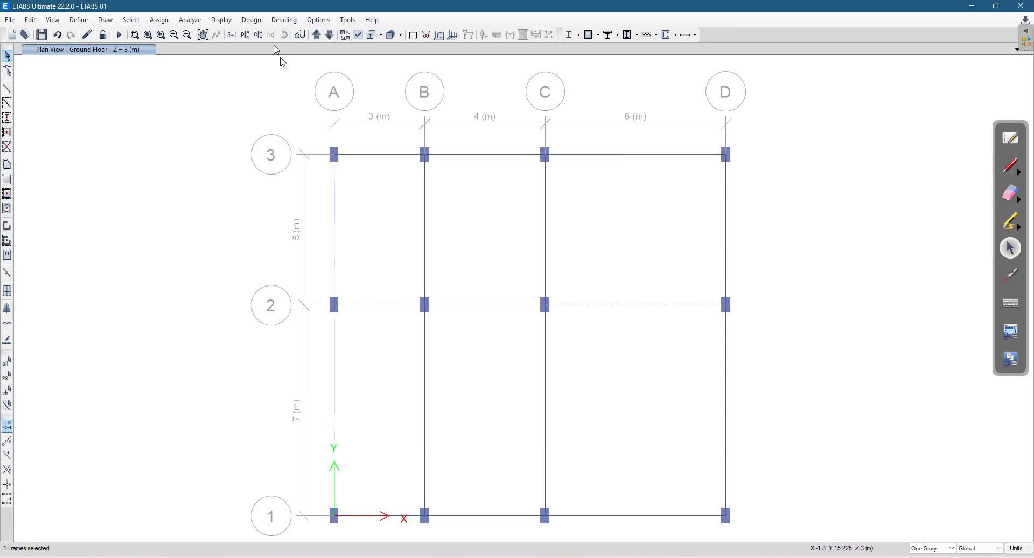
Display the Dead frame span loads with their values on the Ground Floor plan, and deselect the grid 2 beam between C and D.
{"action": "left_click", "coordinate": [229, 24]}
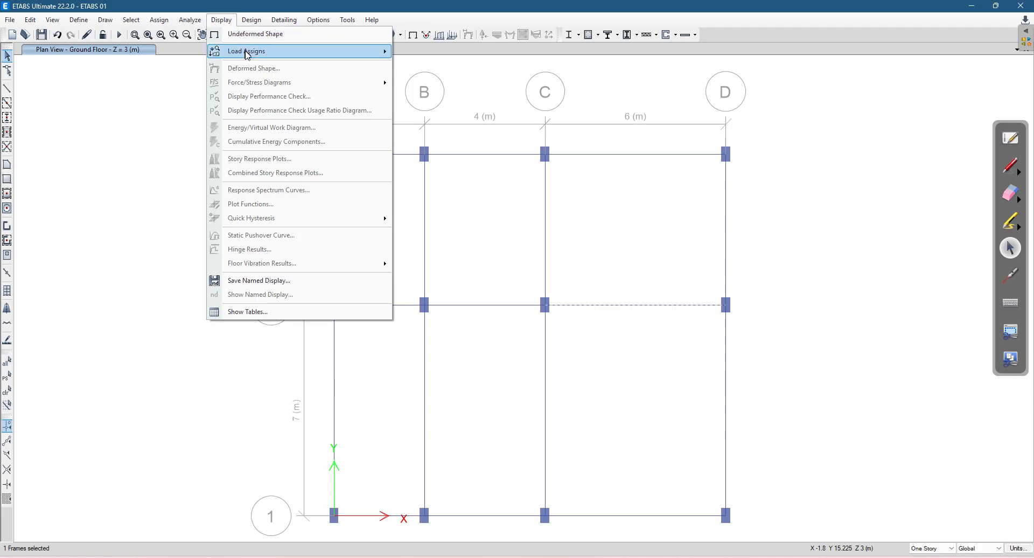
{"action": "mouse_move", "coordinate": [250, 55]}
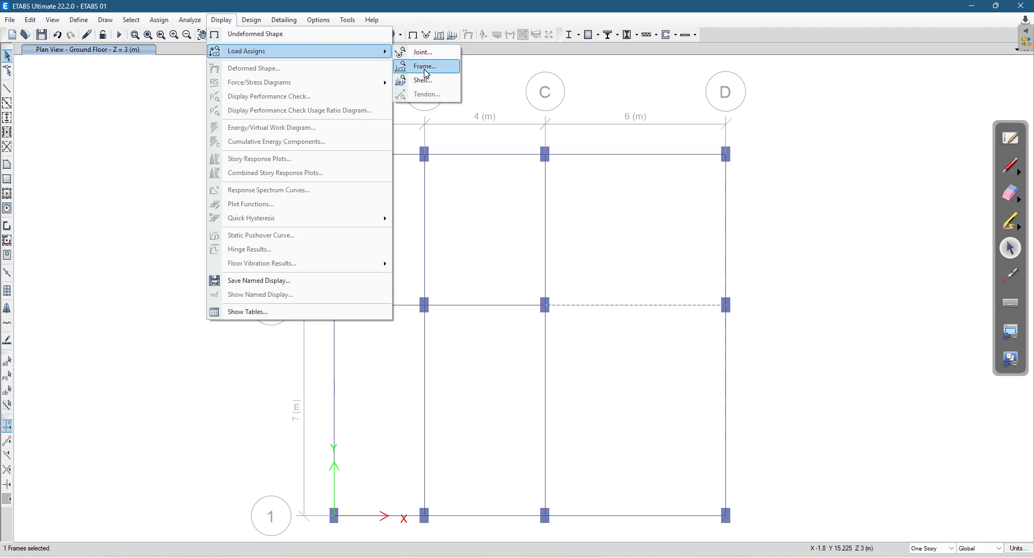
{"action": "left_click", "coordinate": [448, 67]}
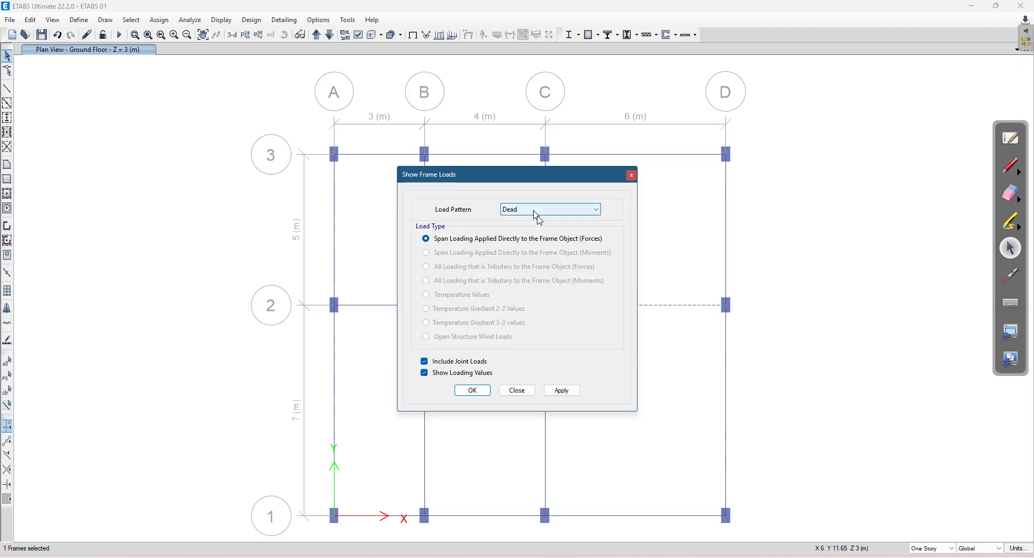
{"action": "left_click", "coordinate": [561, 390]}
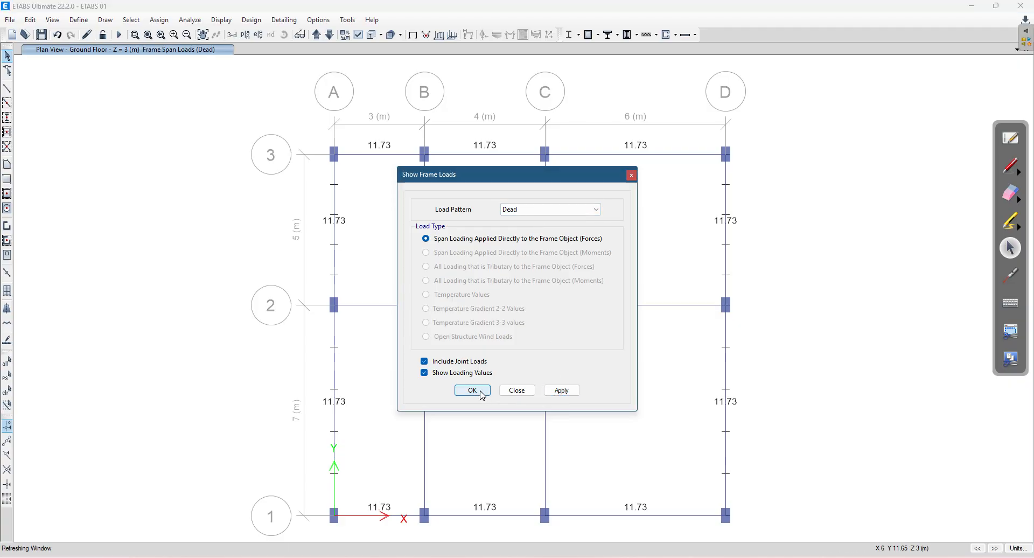
{"action": "left_click", "coordinate": [472, 390]}
{"action": "left_click", "coordinate": [619, 305]}
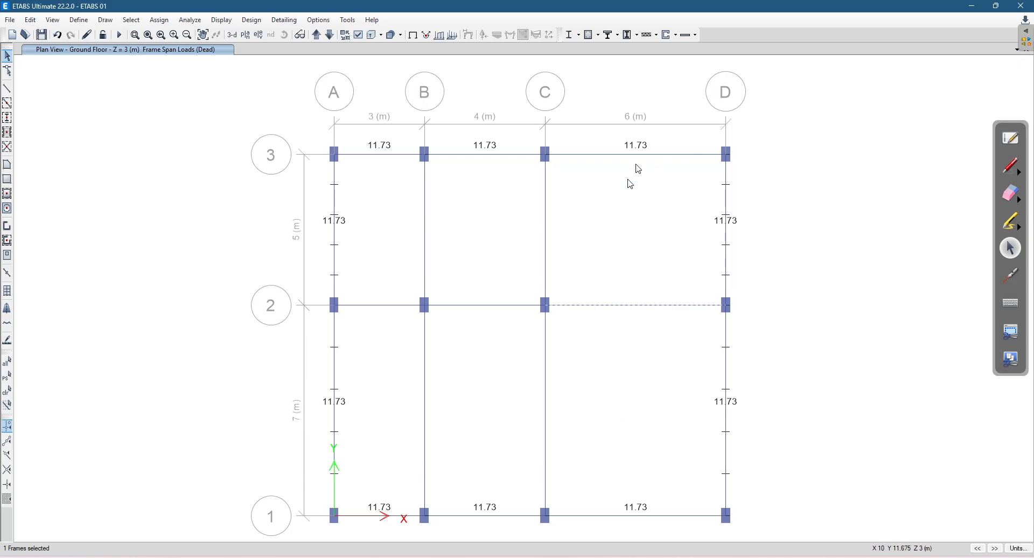
{"action": "left_click", "coordinate": [619, 305]}
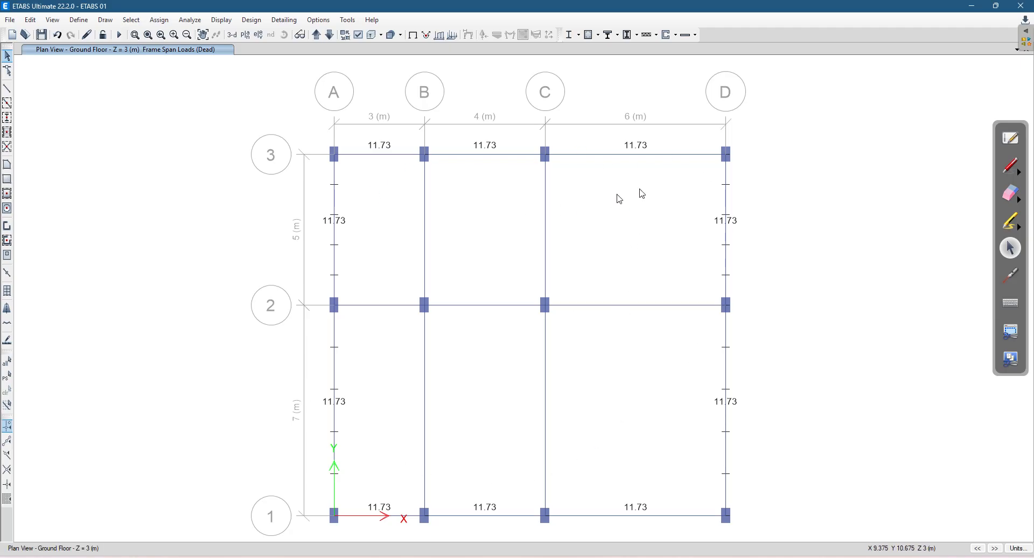
Circle the load label on the grid 3 beam between C and D in red, erase the stray mark beside it, and return to the normal pointer.
{"action": "left_click", "coordinate": [1008, 172]}
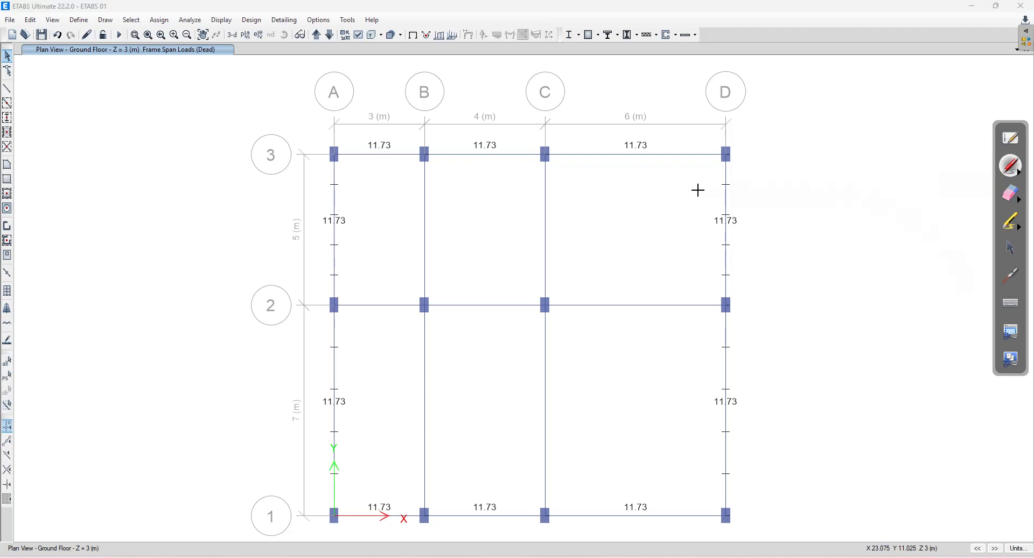
{"action": "mouse_move", "coordinate": [640, 134]}
{"action": "left_mouse_down"}
{"action": "mouse_move", "coordinate": [612, 157]}
{"action": "mouse_move", "coordinate": [614, 138]}
{"action": "left_mouse_up"}
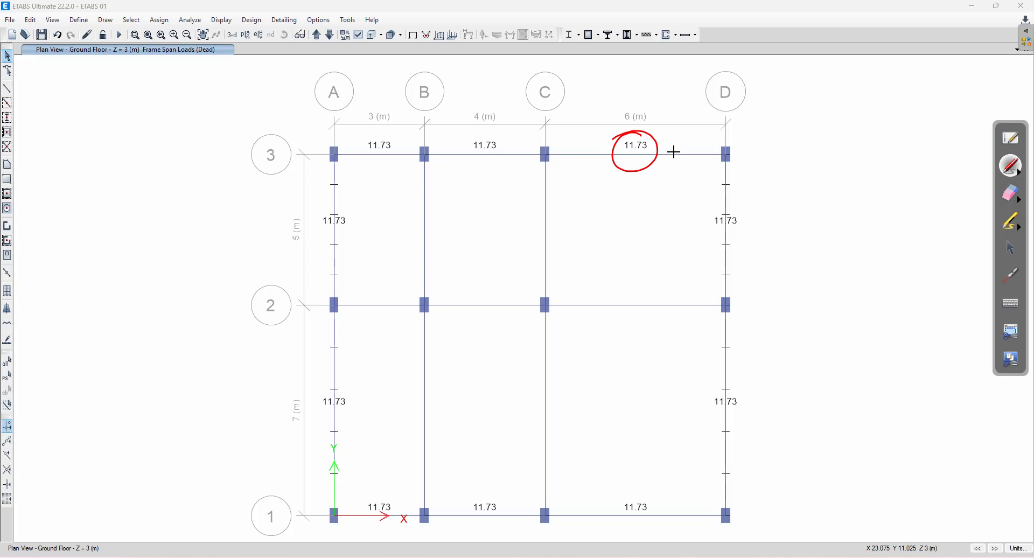
{"action": "left_click_drag", "start_coordinate": [685, 145], "coordinate": [690, 158]}
{"action": "left_click", "coordinate": [1010, 193]}
{"action": "left_click_drag", "start_coordinate": [697, 160], "coordinate": [715, 162]}
{"action": "left_click", "coordinate": [1010, 248]}
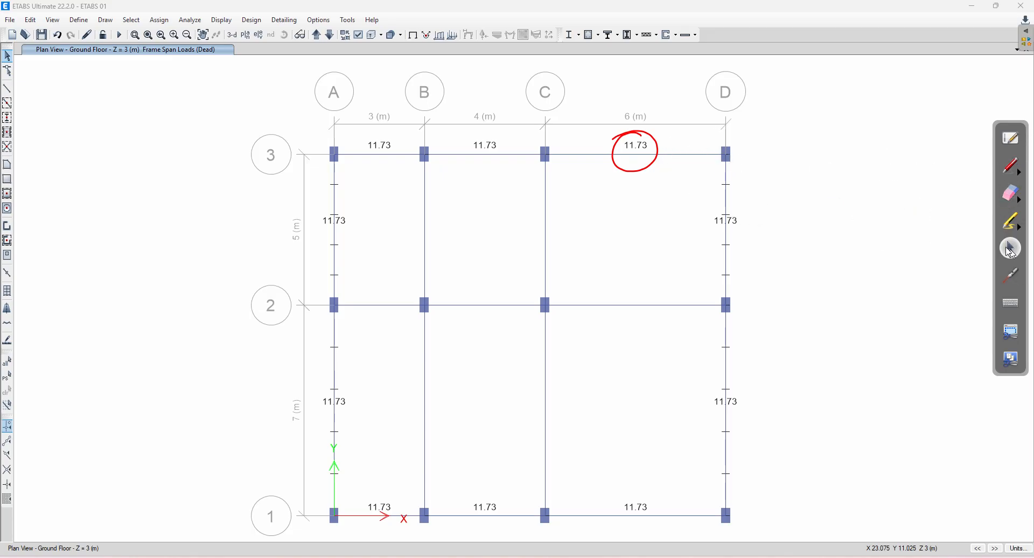
Delete the existing Dead distributed load from the grid 3 beam between C and D.
{"action": "left_click", "coordinate": [592, 158]}
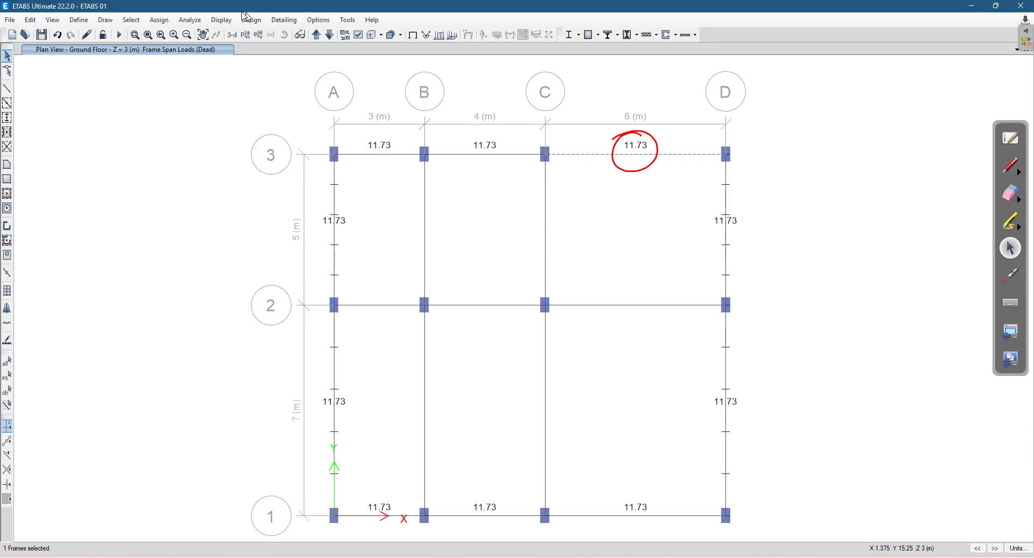
{"action": "left_click", "coordinate": [157, 20]}
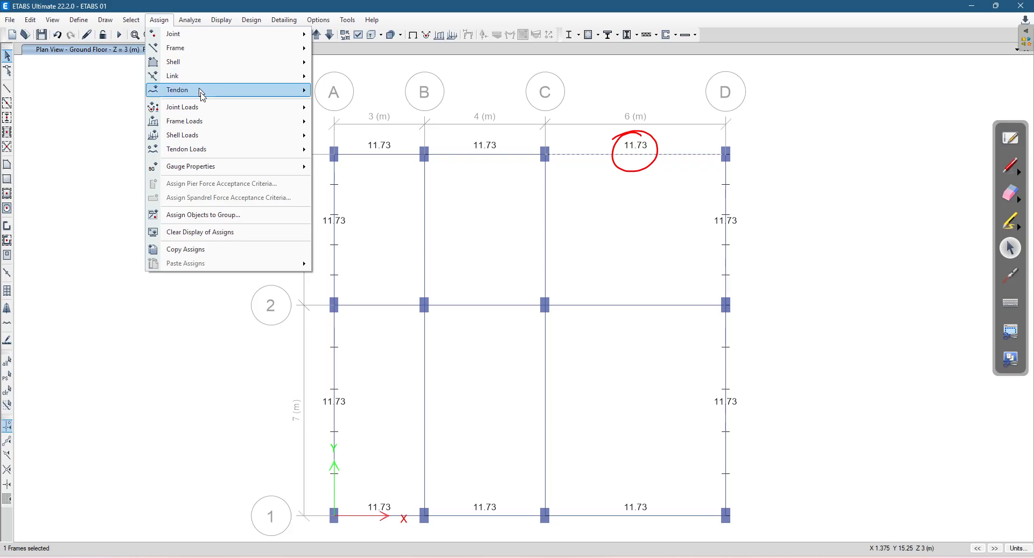
{"action": "mouse_move", "coordinate": [215, 122]}
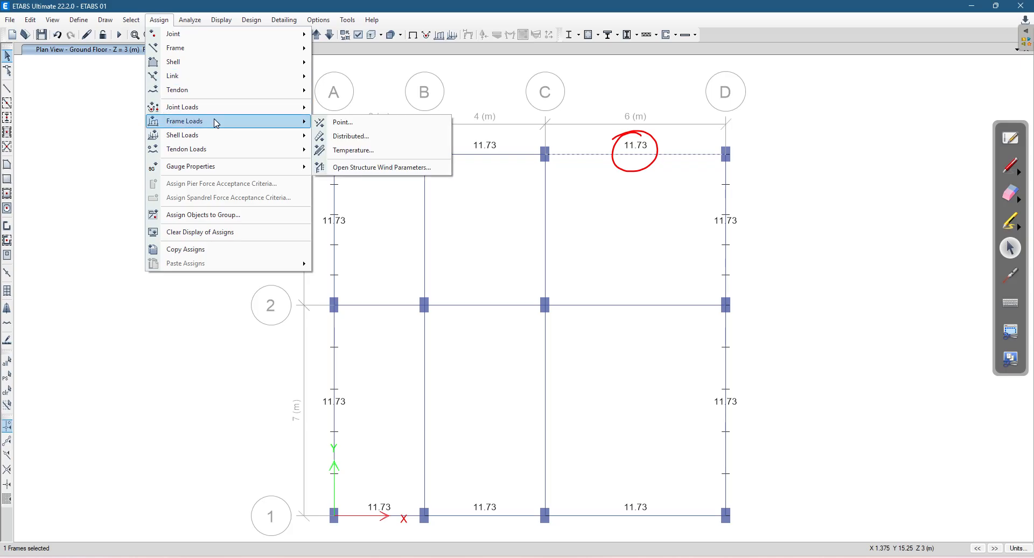
{"action": "left_click", "coordinate": [364, 137]}
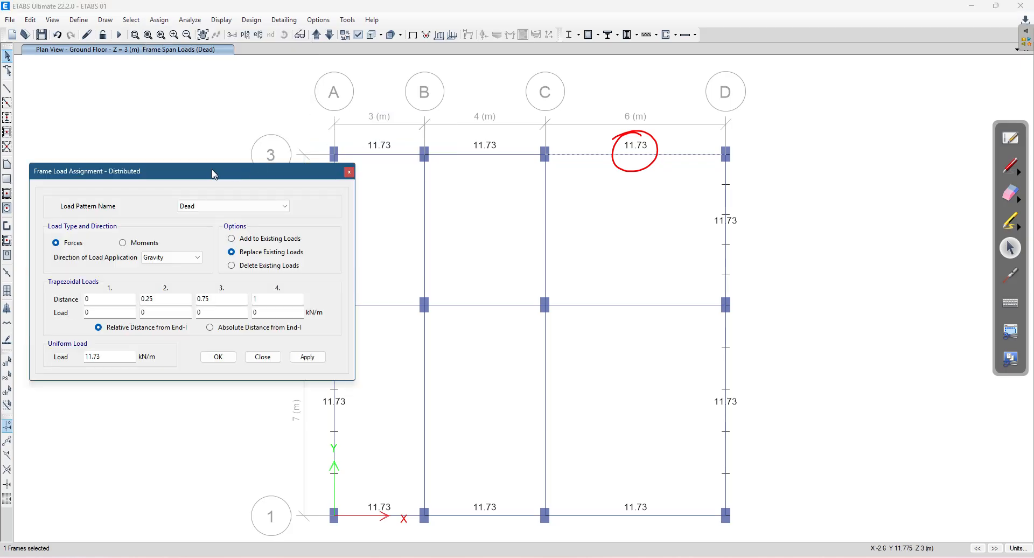
{"action": "left_click_drag", "start_coordinate": [210, 174], "coordinate": [232, 133]}
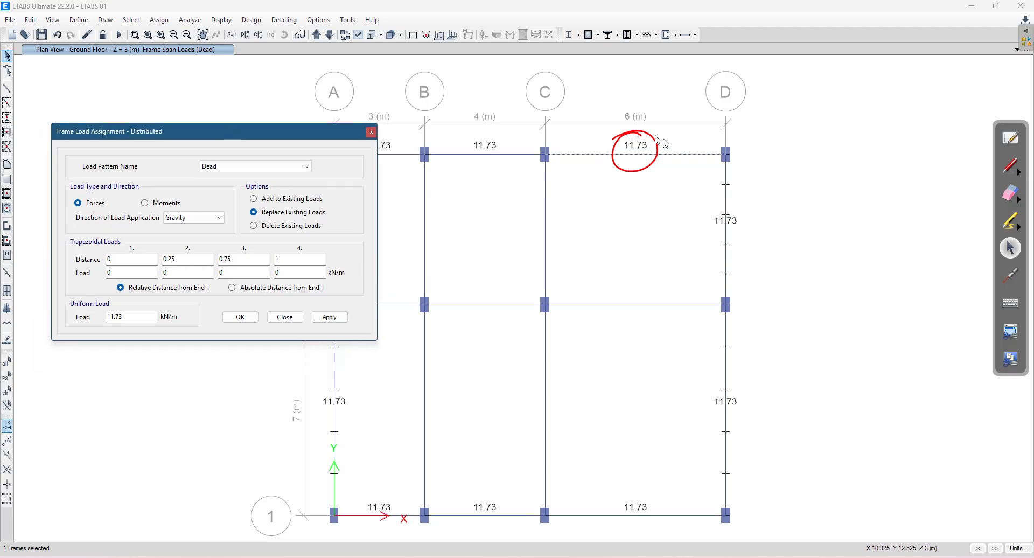
{"action": "left_click", "coordinate": [233, 168]}
{"action": "left_click", "coordinate": [233, 169]}
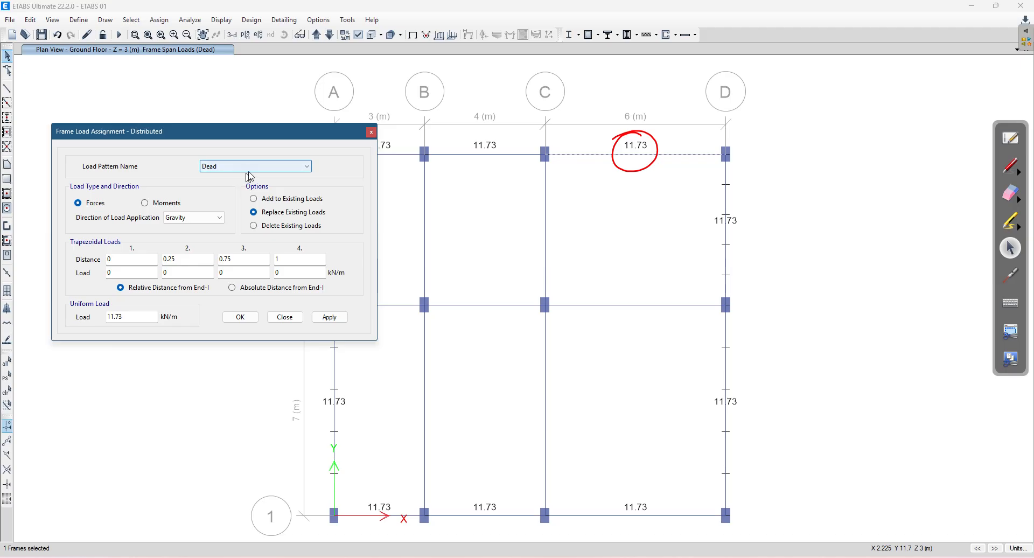
{"action": "left_click", "coordinate": [270, 226]}
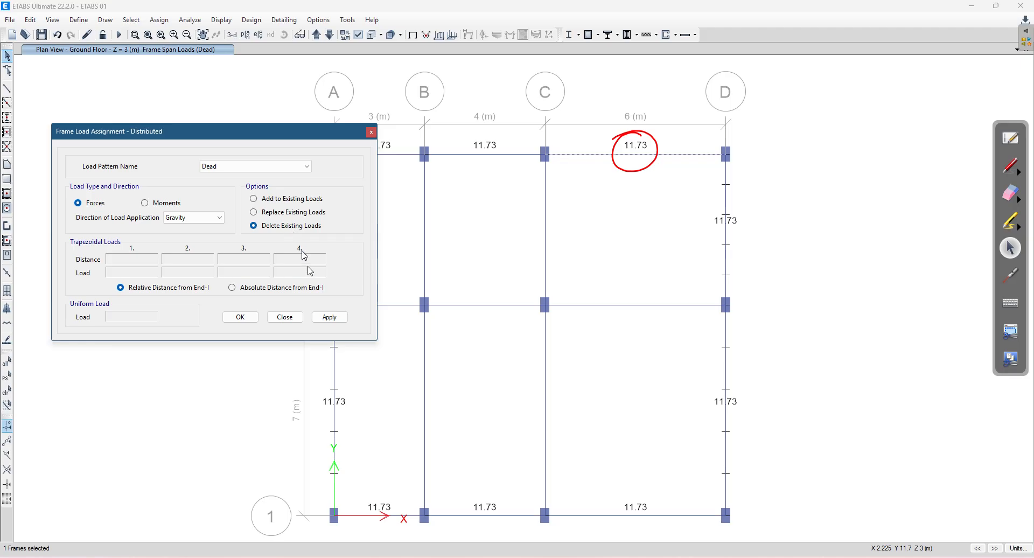
{"action": "left_click", "coordinate": [328, 318]}
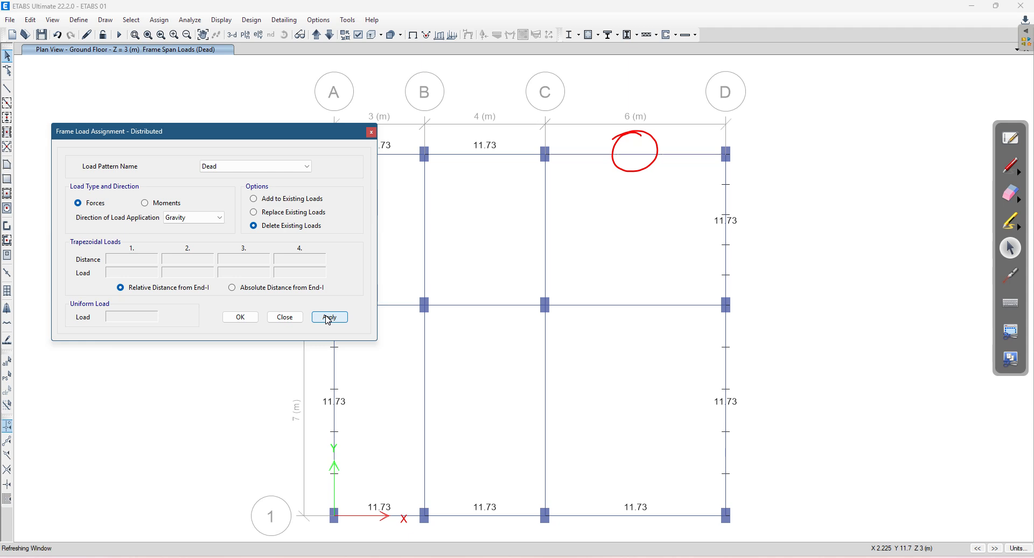
{"action": "left_click", "coordinate": [240, 317]}
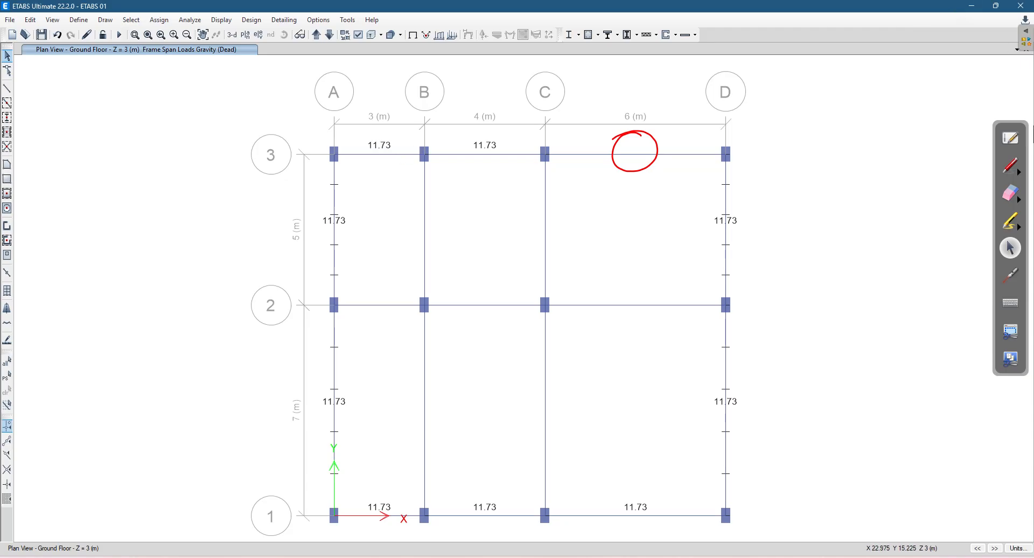
Erase the red circle on grid 3, and mark beams A-B and B-C with red ticks and beam C-D with a question mark.
{"action": "left_click", "coordinate": [1011, 193]}
{"action": "left_click", "coordinate": [678, 177]}
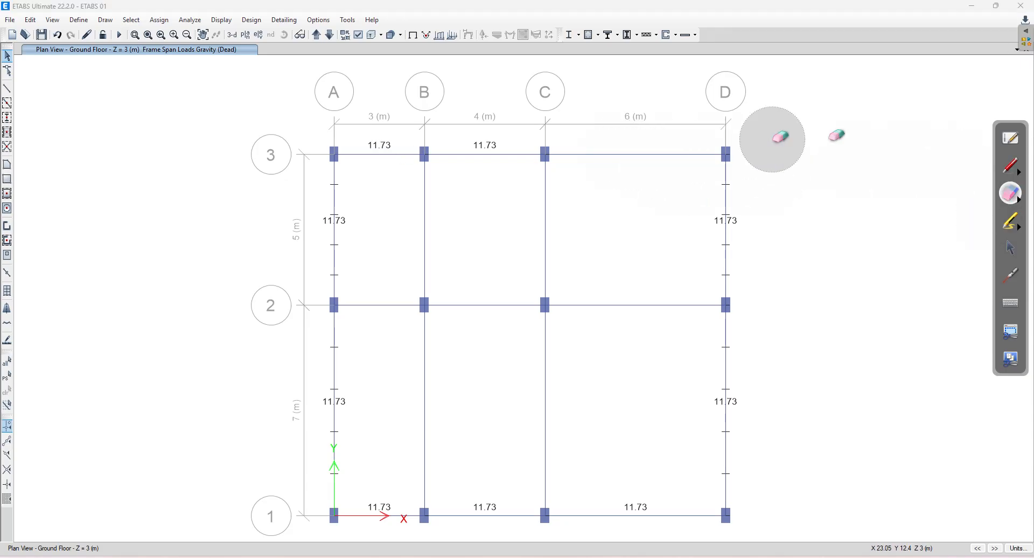
{"action": "left_click", "coordinate": [1010, 165]}
{"action": "left_click_drag", "start_coordinate": [390, 132], "coordinate": [411, 124]}
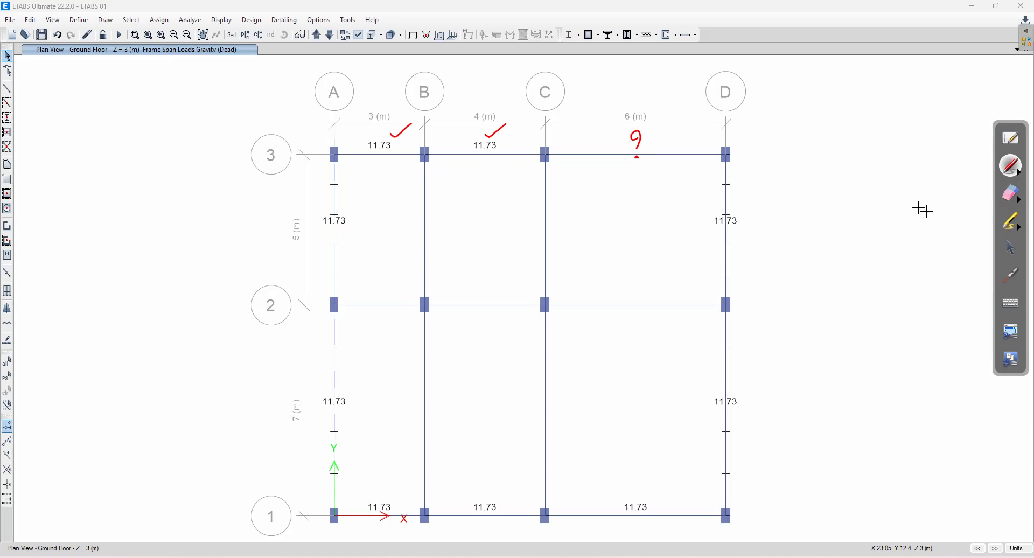
Erase the red ticks and question mark along grid 3 and return to the normal pointer.
{"action": "left_click", "coordinate": [1011, 192]}
{"action": "left_click", "coordinate": [637, 141]}
{"action": "left_click", "coordinate": [477, 136]}
{"action": "left_click", "coordinate": [379, 138]}
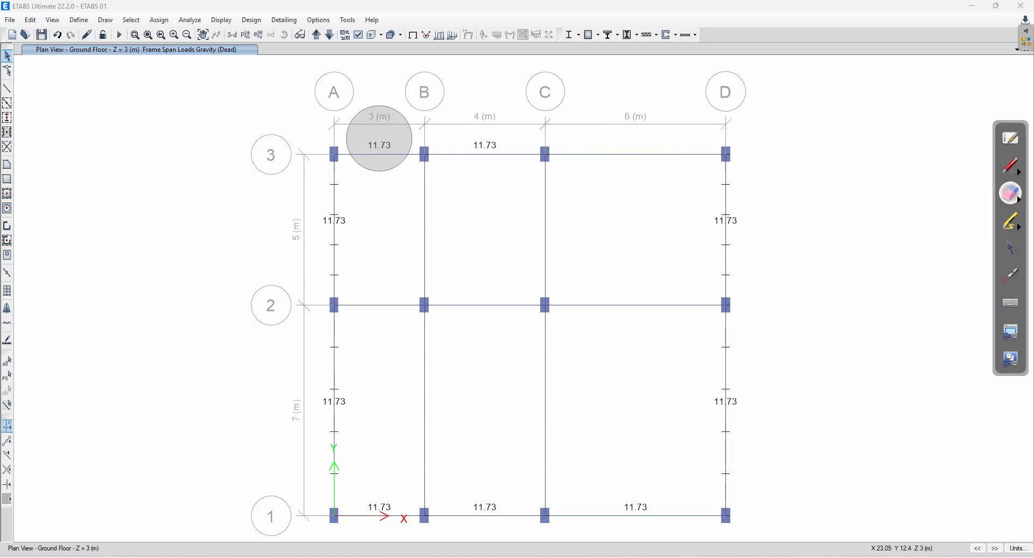
{"action": "left_click", "coordinate": [1010, 249]}
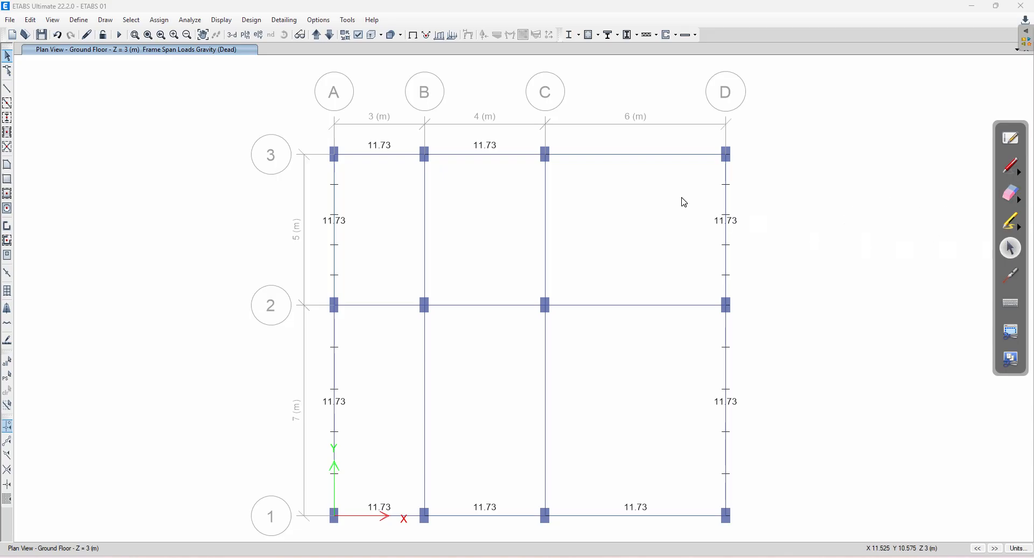
Examine the assigned loads of the grid 3 beams between B and C and between C and D, and clear the selection.
{"action": "left_click", "coordinate": [513, 155]}
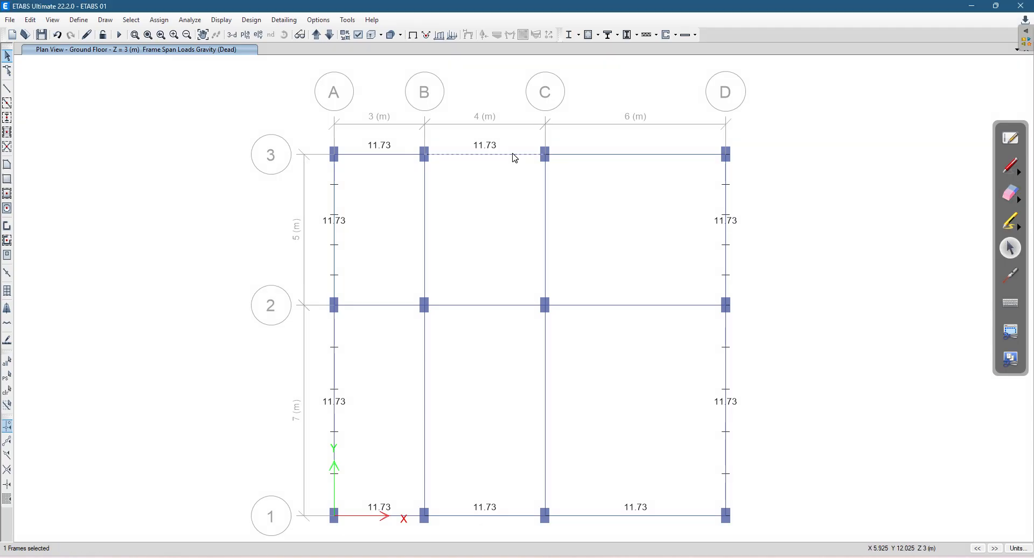
{"action": "right_click", "coordinate": [515, 157]}
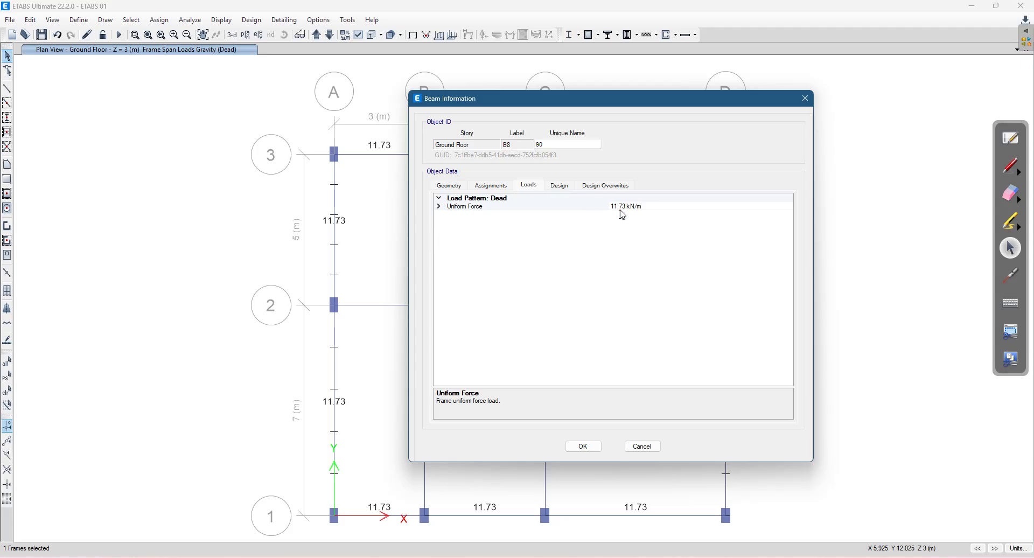
{"action": "left_click", "coordinate": [641, 448]}
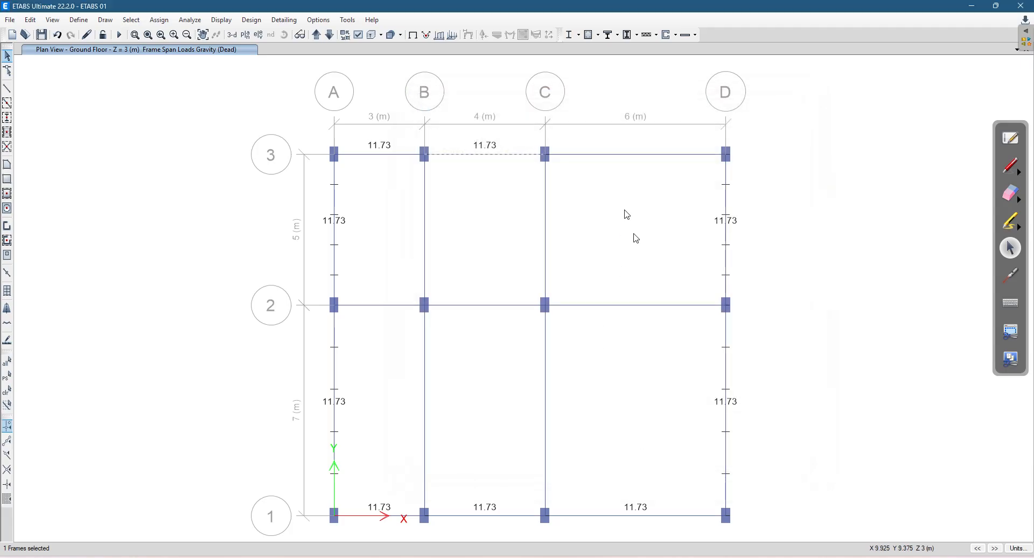
{"action": "right_click", "coordinate": [616, 159]}
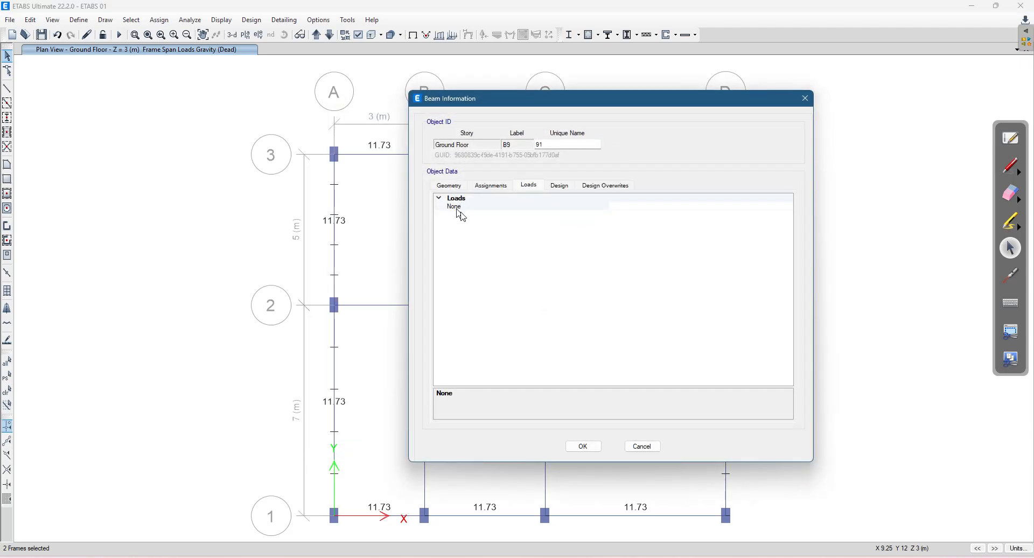
{"action": "left_click", "coordinate": [578, 447]}
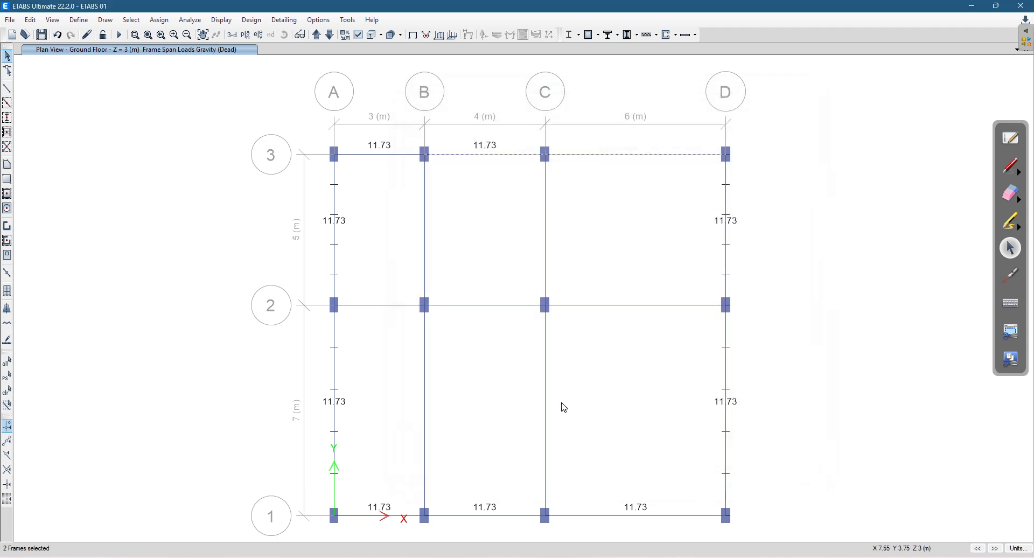
{"action": "key", "text": "Escape"}
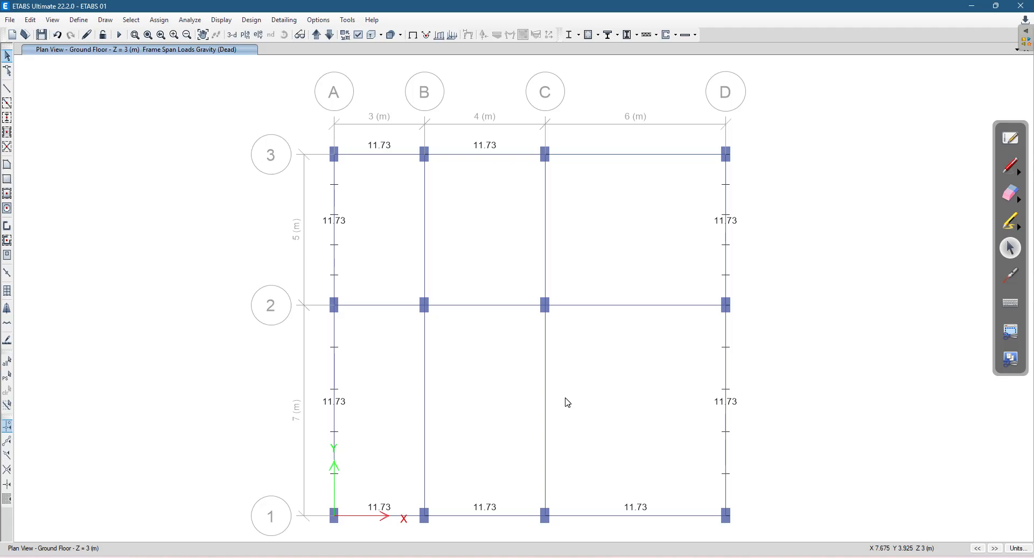
Circle the load label on the grid 3 beam between B and C in red and write an underlined "20 KN/m" below it.
{"action": "left_click", "coordinate": [1012, 172]}
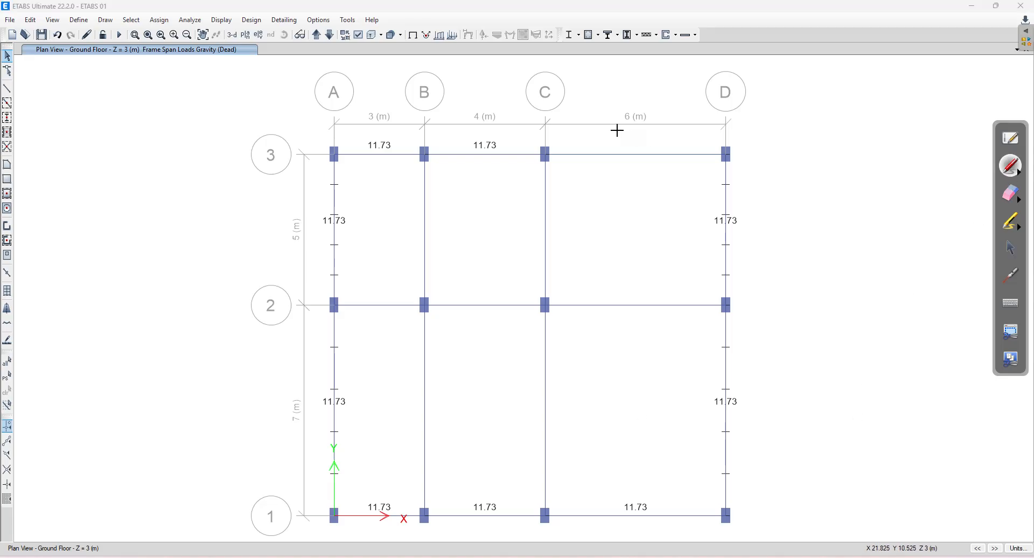
{"action": "left_click_drag", "start_coordinate": [487, 130], "coordinate": [486, 130]}
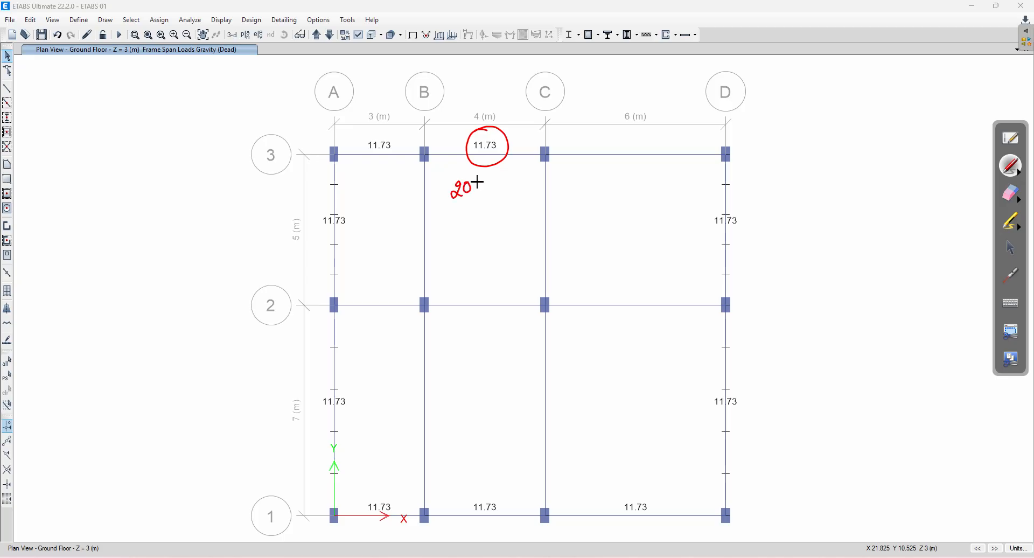
{"action": "mouse_move", "coordinate": [487, 187]}
{"action": "left_mouse_down"}
{"action": "mouse_move", "coordinate": [500, 170]}
{"action": "mouse_move", "coordinate": [523, 186]}
{"action": "left_mouse_up"}
{"action": "left_click_drag", "start_coordinate": [444, 218], "coordinate": [523, 190]}
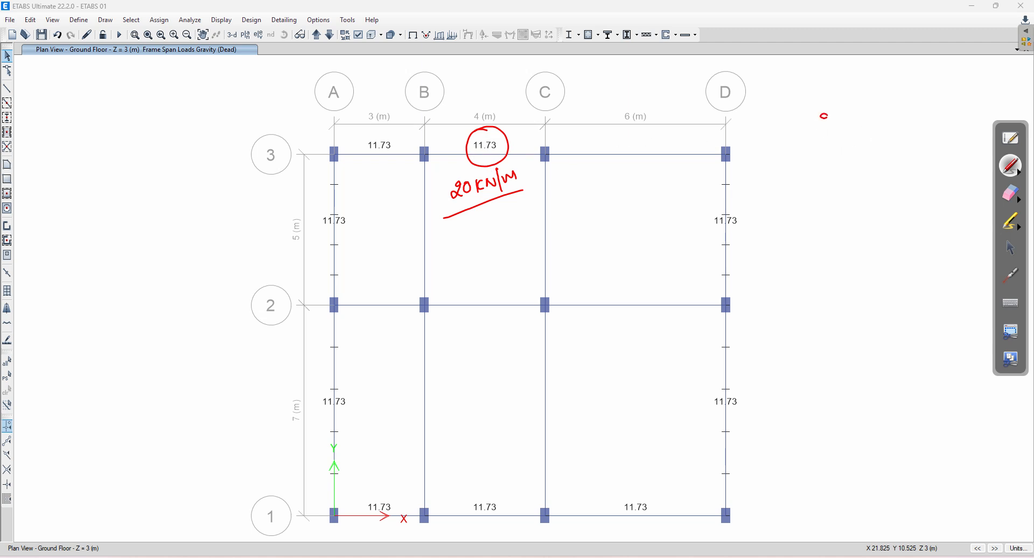
Write the load difference "20 - 11.73 = 8.27" in red in the empty area beside the plan and underline it.
{"action": "left_click_drag", "start_coordinate": [848, 118], "coordinate": [900, 114]}
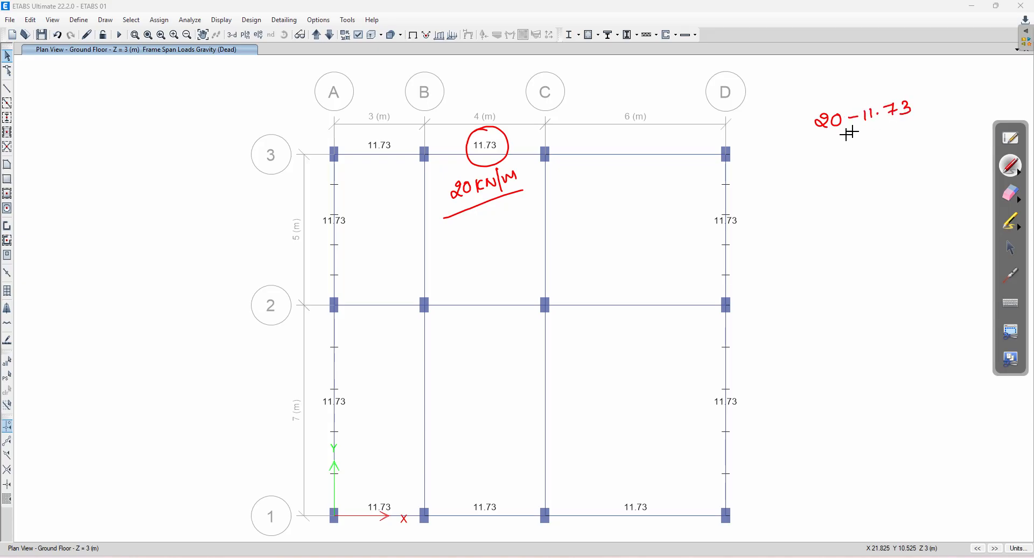
{"action": "left_click_drag", "start_coordinate": [826, 144], "coordinate": [838, 142]}
{"action": "left_click_drag", "start_coordinate": [824, 149], "coordinate": [837, 147]}
{"action": "left_click_drag", "start_coordinate": [855, 136], "coordinate": [856, 142]}
{"action": "left_click", "coordinate": [862, 143]}
{"action": "left_click_drag", "start_coordinate": [874, 134], "coordinate": [914, 141]}
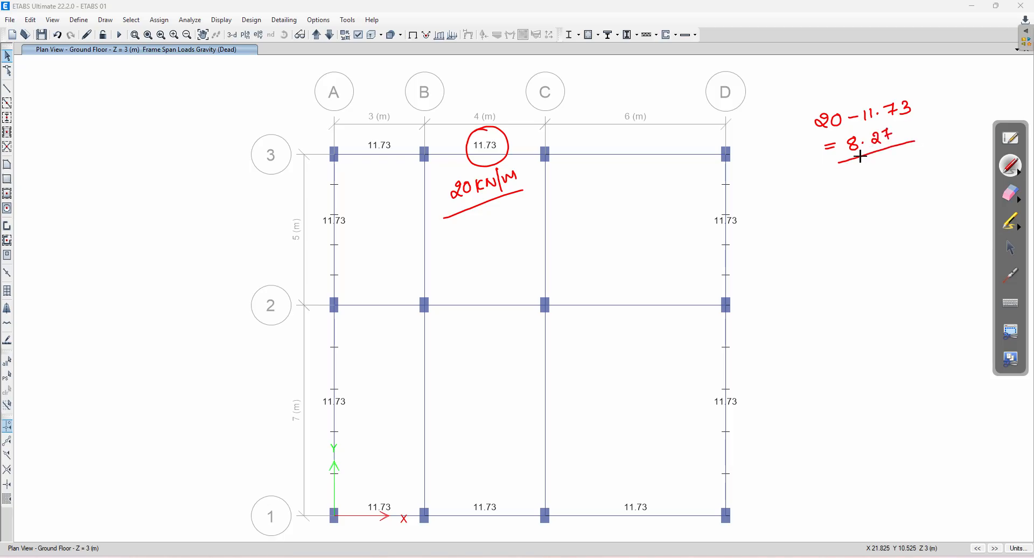
Prepare an additional 8.27 kN/m uniform Dead load for the grid 3 beam between B and C, adding to existing loads.
{"action": "left_click", "coordinate": [1012, 249]}
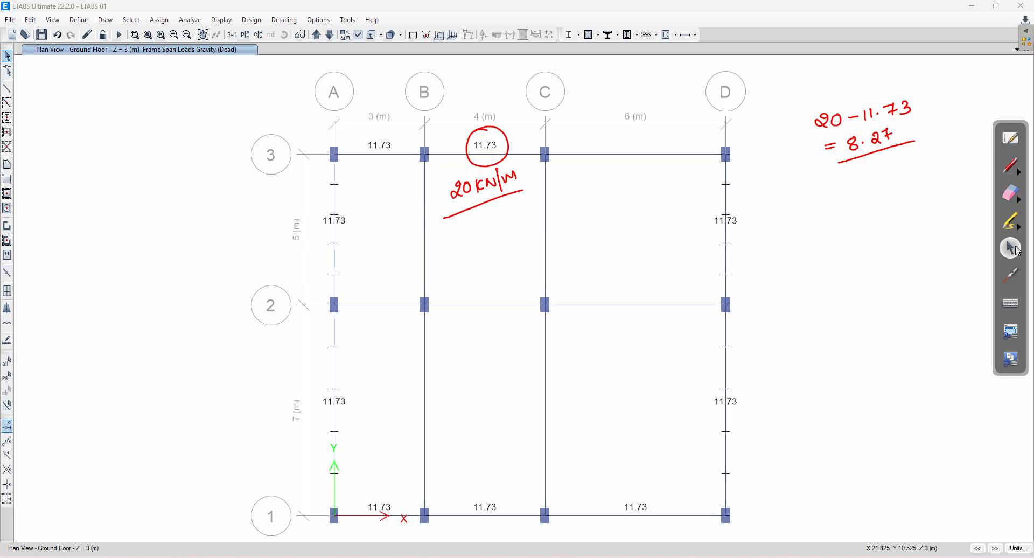
{"action": "left_click", "coordinate": [464, 155]}
{"action": "left_click", "coordinate": [466, 159]}
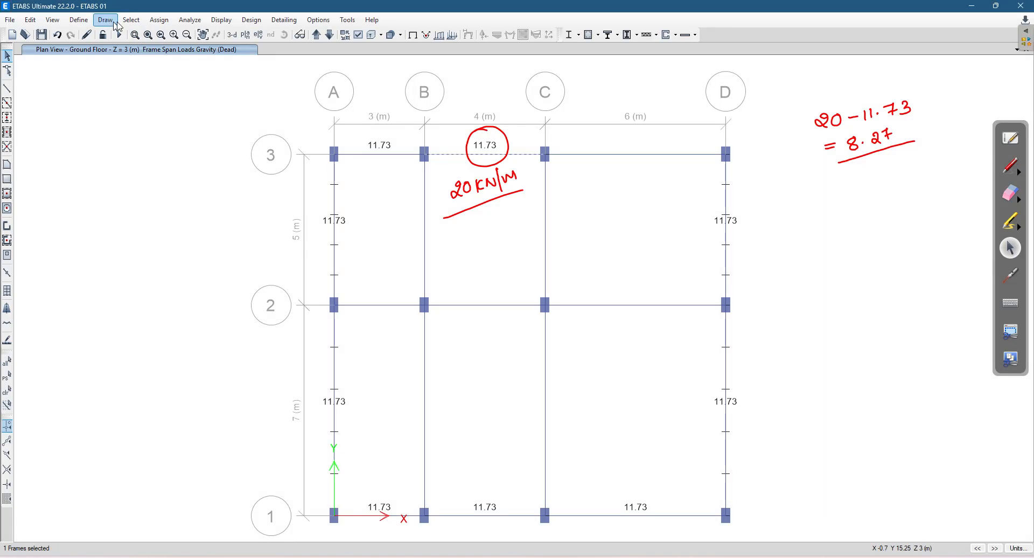
{"action": "left_click", "coordinate": [158, 19]}
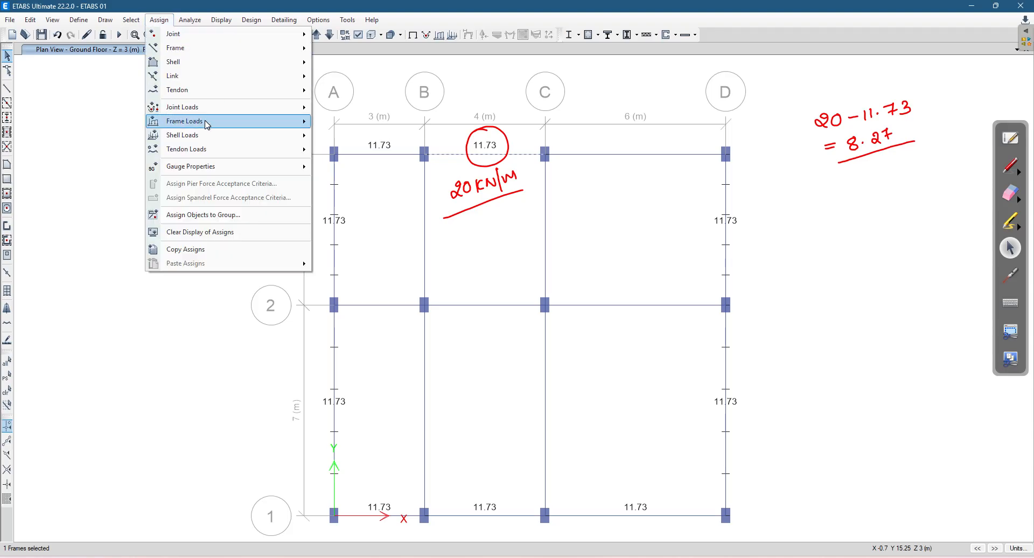
{"action": "mouse_move", "coordinate": [208, 121]}
{"action": "left_click", "coordinate": [339, 137]}
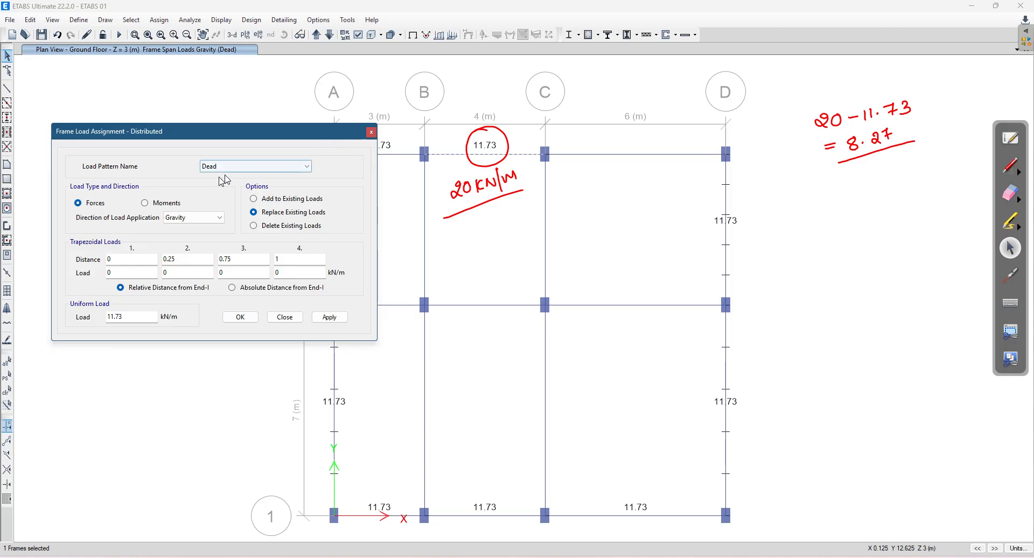
{"action": "left_click_drag", "start_coordinate": [127, 316], "coordinate": [93, 318]}
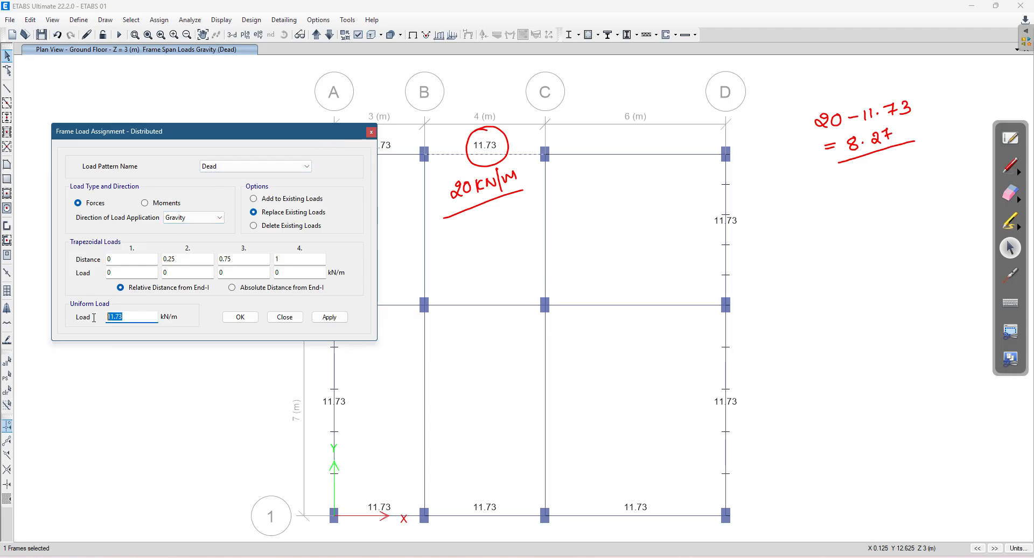
{"action": "type", "text": "8.27"}
{"action": "left_click", "coordinate": [263, 201]}
Tick the add-to-existing option in red and write "11.73 Existing load + 8.27" with "20 KN/m" under a line beside the plan.
{"action": "left_click", "coordinate": [1015, 170]}
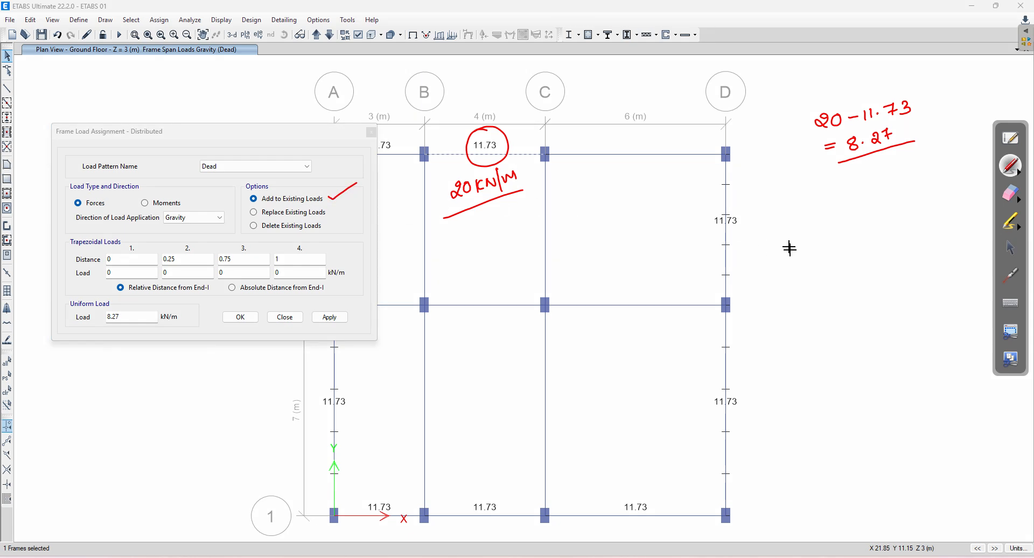
{"action": "mouse_move", "coordinate": [829, 236]}
{"action": "left_mouse_down"}
{"action": "mouse_move", "coordinate": [828, 249]}
{"action": "mouse_move", "coordinate": [868, 235]}
{"action": "mouse_move", "coordinate": [864, 244]}
{"action": "mouse_move", "coordinate": [961, 211]}
{"action": "mouse_move", "coordinate": [959, 228]}
{"action": "mouse_move", "coordinate": [915, 251]}
{"action": "left_mouse_up"}
{"action": "left_click_drag", "start_coordinate": [922, 243], "coordinate": [944, 249]}
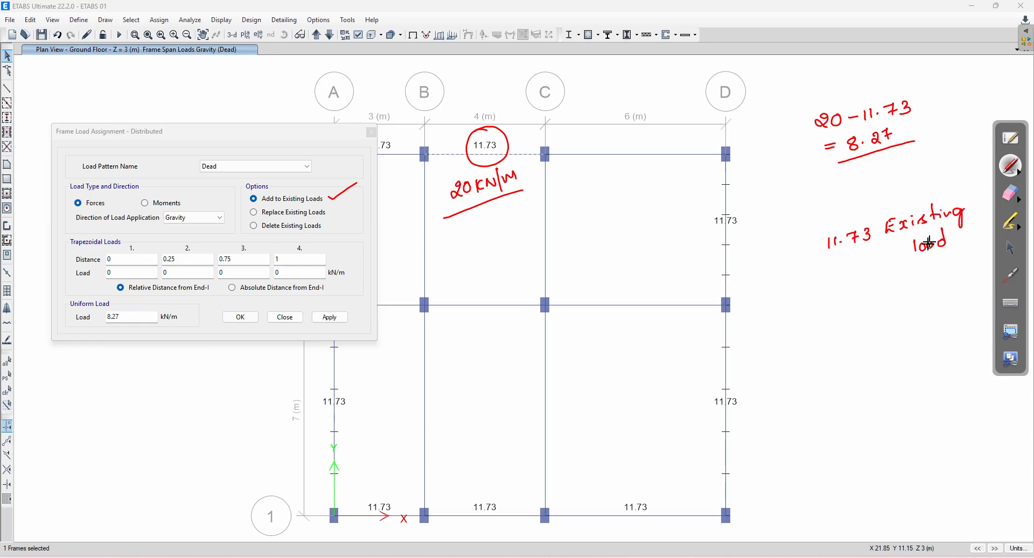
{"action": "mouse_move", "coordinate": [846, 287]}
{"action": "left_mouse_down"}
{"action": "mouse_move", "coordinate": [862, 284]}
{"action": "mouse_move", "coordinate": [853, 292]}
{"action": "left_mouse_up"}
{"action": "left_click_drag", "start_coordinate": [843, 311], "coordinate": [860, 311]}
{"action": "left_click_drag", "start_coordinate": [808, 343], "coordinate": [964, 316]}
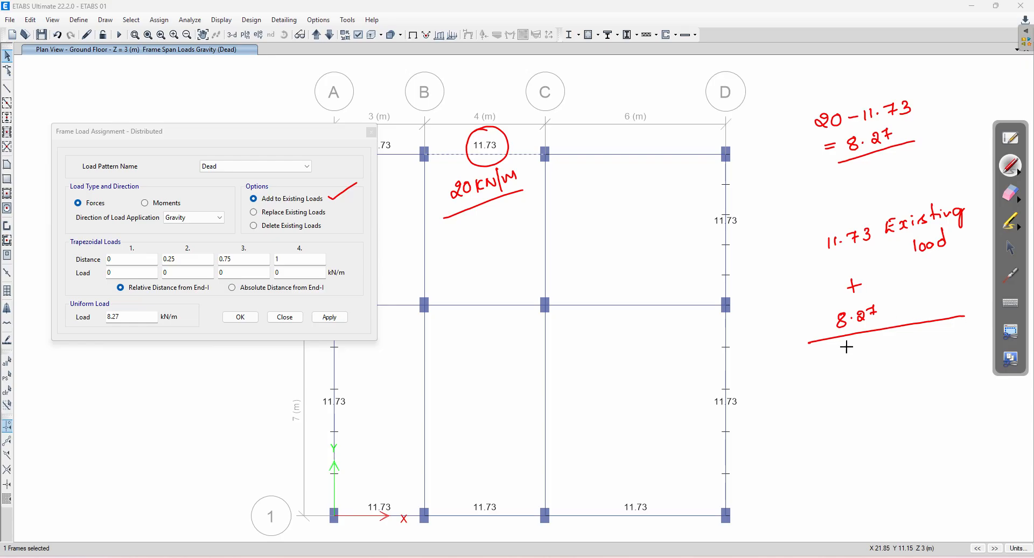
{"action": "left_click_drag", "start_coordinate": [866, 351], "coordinate": [867, 351]}
{"action": "mouse_move", "coordinate": [879, 347]}
{"action": "left_mouse_down"}
{"action": "mouse_move", "coordinate": [882, 356]}
{"action": "mouse_move", "coordinate": [915, 354]}
{"action": "left_mouse_up"}
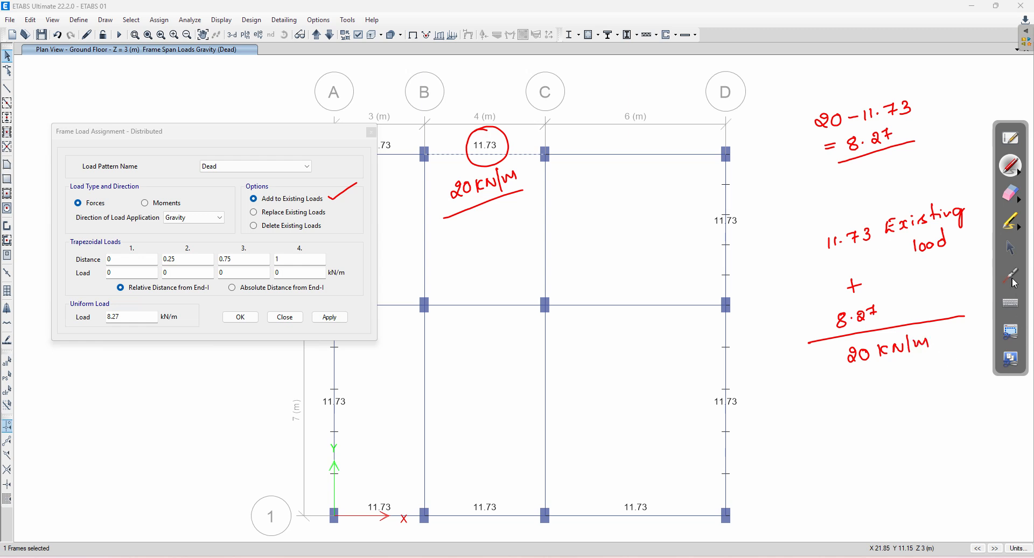
Apply the additional 8.27 kN/m load to the selected beam and finish the load assignment.
{"action": "left_click", "coordinate": [1014, 254]}
{"action": "left_click", "coordinate": [276, 204]}
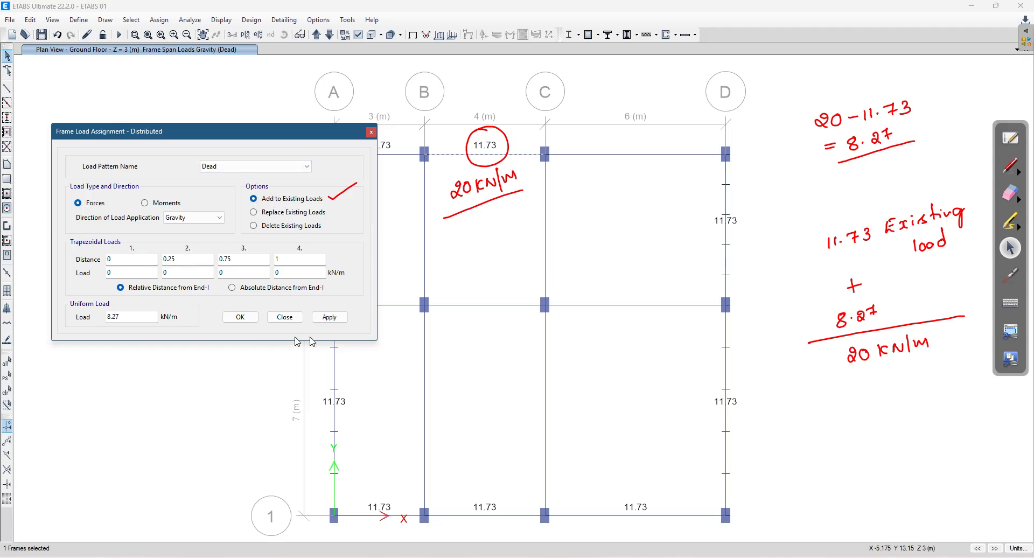
{"action": "left_click", "coordinate": [329, 317]}
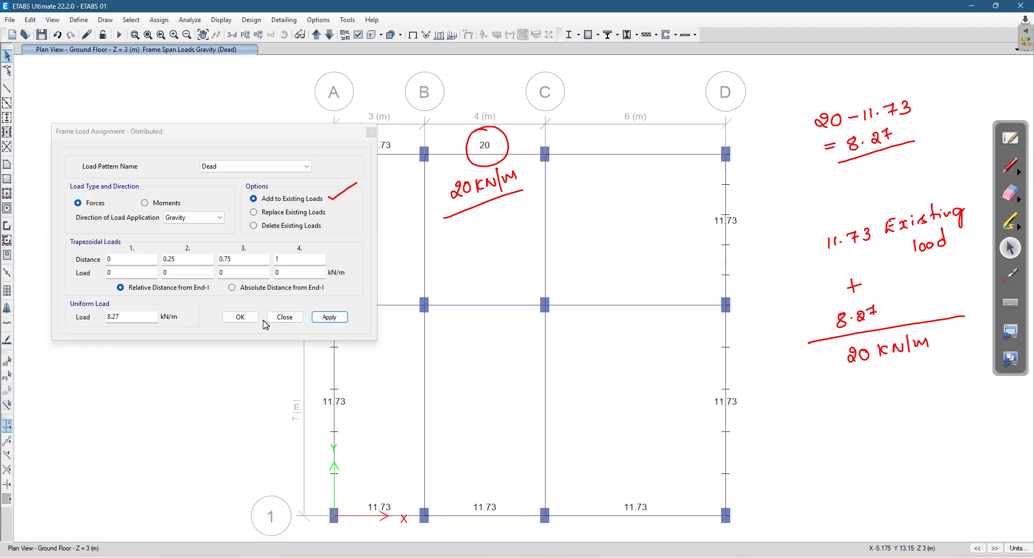
{"action": "left_click", "coordinate": [240, 317]}
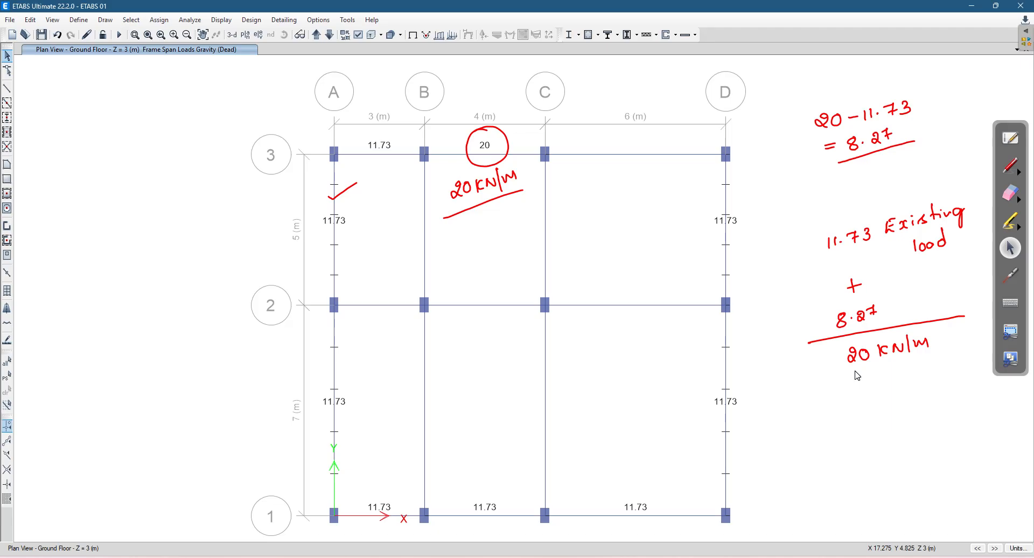
Erase all red notes, the circle and the tick from the plan and return to the normal pointer.
{"action": "left_click", "coordinate": [1010, 193]}
{"action": "mouse_move", "coordinate": [584, 181]}
{"action": "left_mouse_down"}
{"action": "mouse_move", "coordinate": [470, 192]}
{"action": "mouse_move", "coordinate": [875, 142]}
{"action": "mouse_move", "coordinate": [843, 165]}
{"action": "mouse_move", "coordinate": [825, 215]}
{"action": "mouse_move", "coordinate": [931, 237]}
{"action": "mouse_move", "coordinate": [953, 337]}
{"action": "left_mouse_up"}
{"action": "left_click", "coordinate": [1010, 247]}
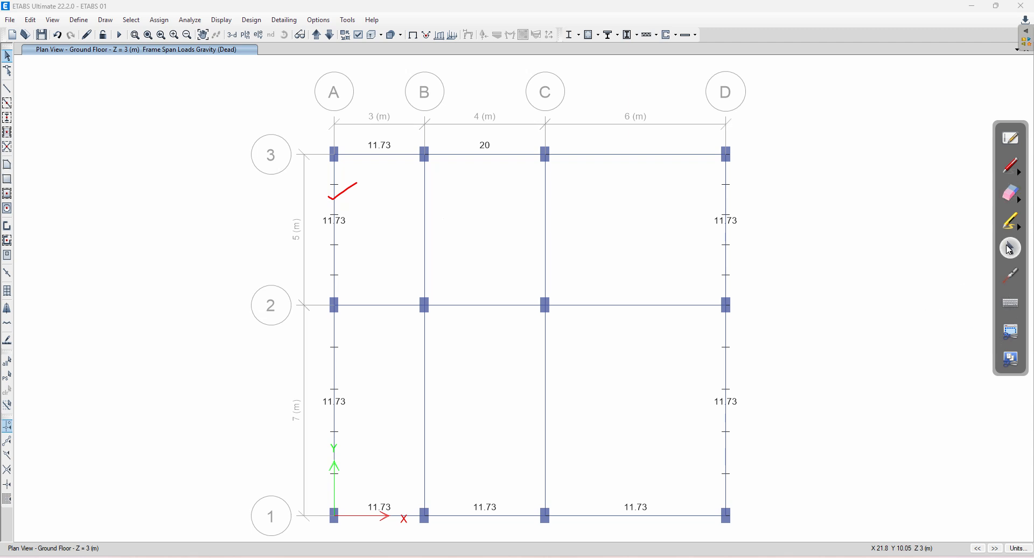
{"action": "left_click", "coordinate": [1010, 193]}
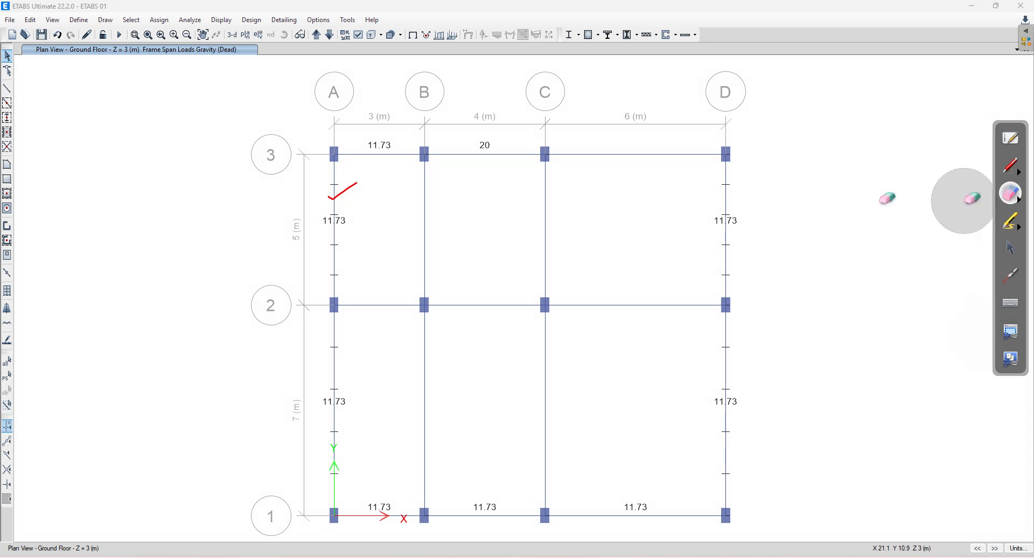
{"action": "left_click_drag", "start_coordinate": [338, 183], "coordinate": [375, 190]}
{"action": "left_click", "coordinate": [1010, 247]}
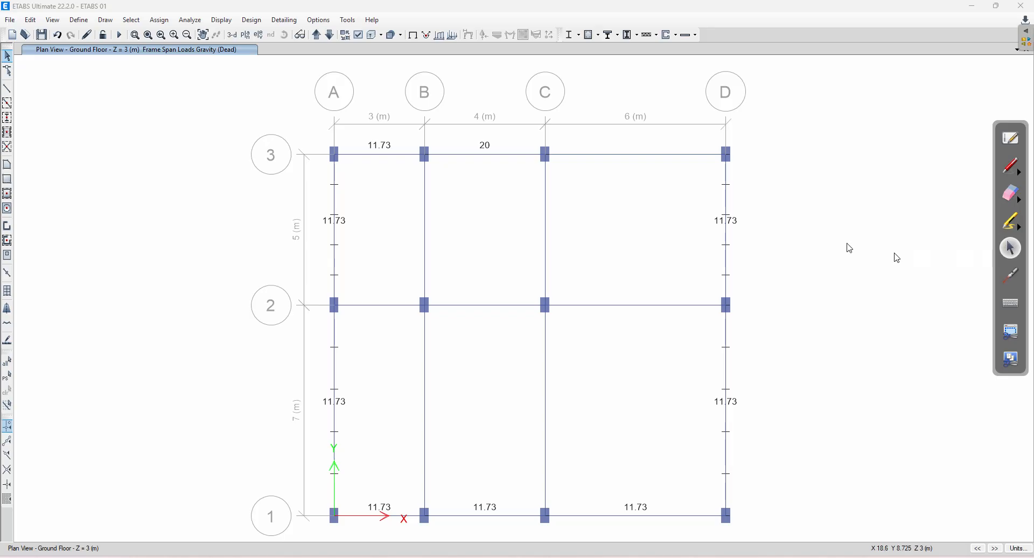
Draw a red arrow down from the grid 3 beam between B and C and write an underlined "5 KN/m" at its end.
{"action": "left_click", "coordinate": [1010, 165]}
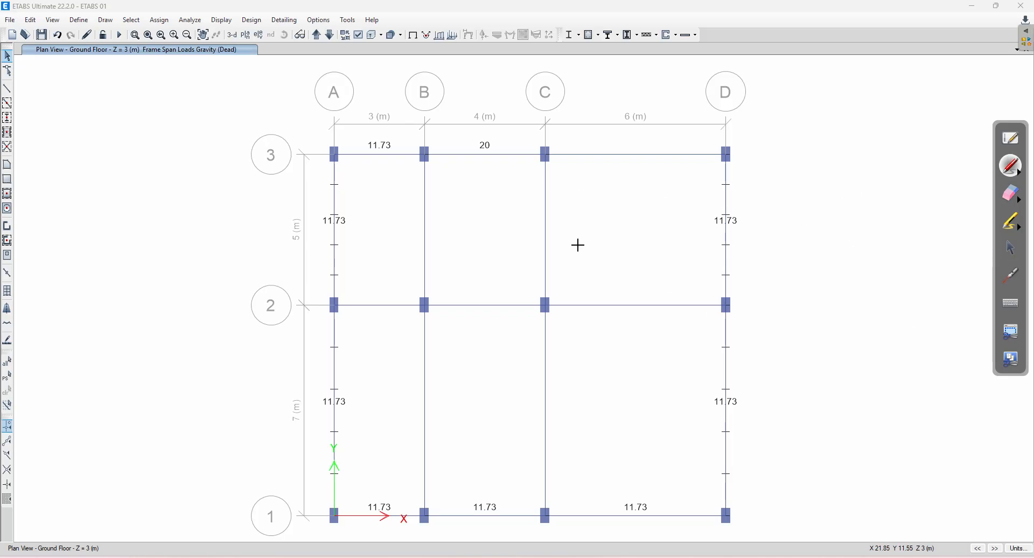
{"action": "left_click_drag", "start_coordinate": [479, 156], "coordinate": [472, 209]}
{"action": "left_click_drag", "start_coordinate": [482, 206], "coordinate": [526, 190]}
{"action": "left_click_drag", "start_coordinate": [461, 227], "coordinate": [540, 193]}
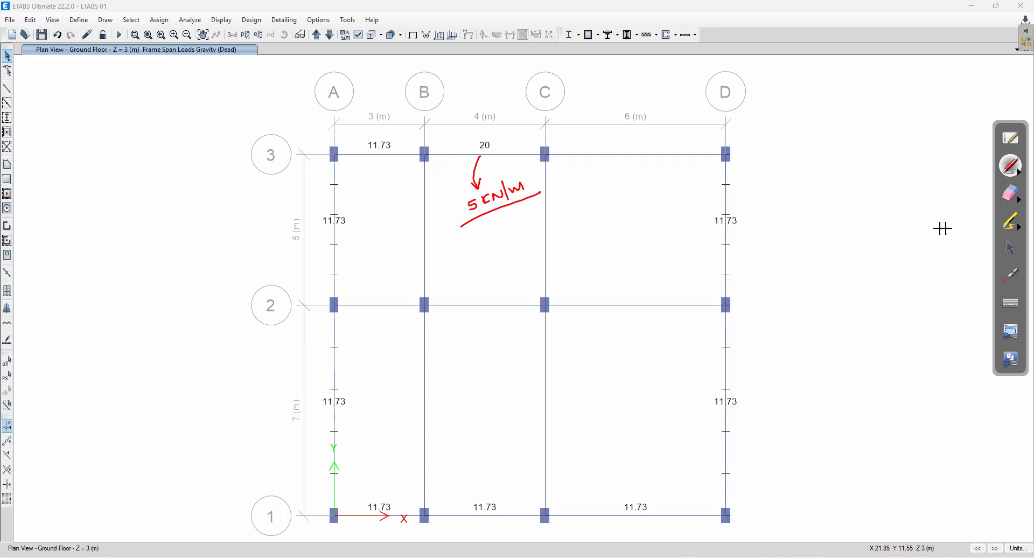
Prepare a 5 kN/m uniform Dead load for the grid 3 beam between B and C, replacing existing loads.
{"action": "left_click", "coordinate": [1012, 250]}
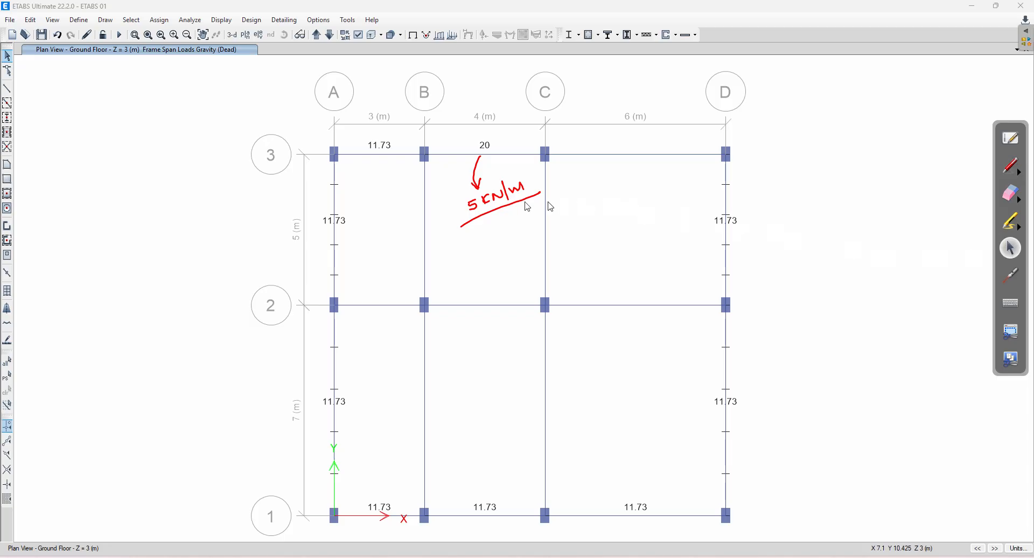
{"action": "left_click", "coordinate": [460, 155]}
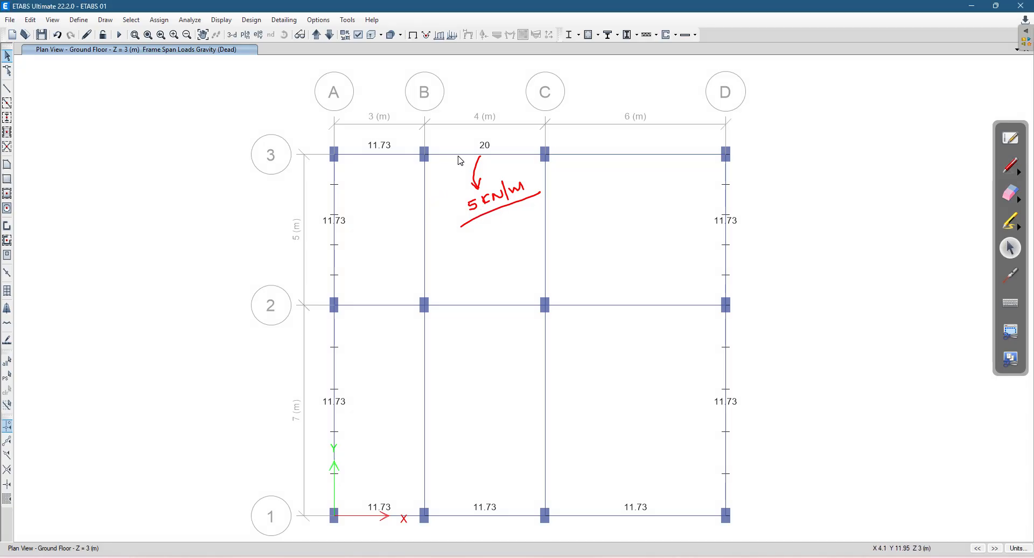
{"action": "left_click", "coordinate": [159, 19]}
{"action": "mouse_move", "coordinate": [209, 123]}
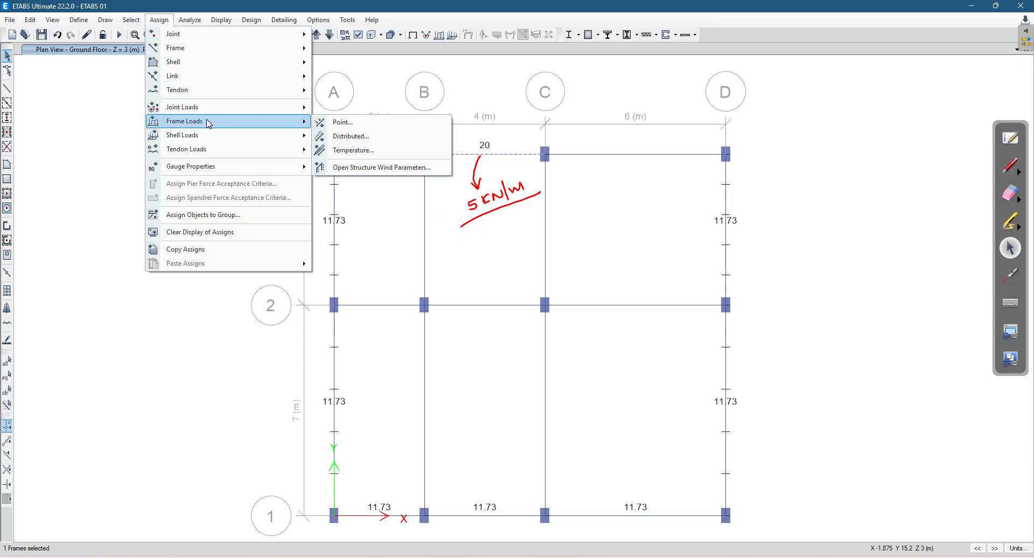
{"action": "left_click", "coordinate": [349, 141]}
{"action": "left_click_drag", "start_coordinate": [250, 131], "coordinate": [247, 164]}
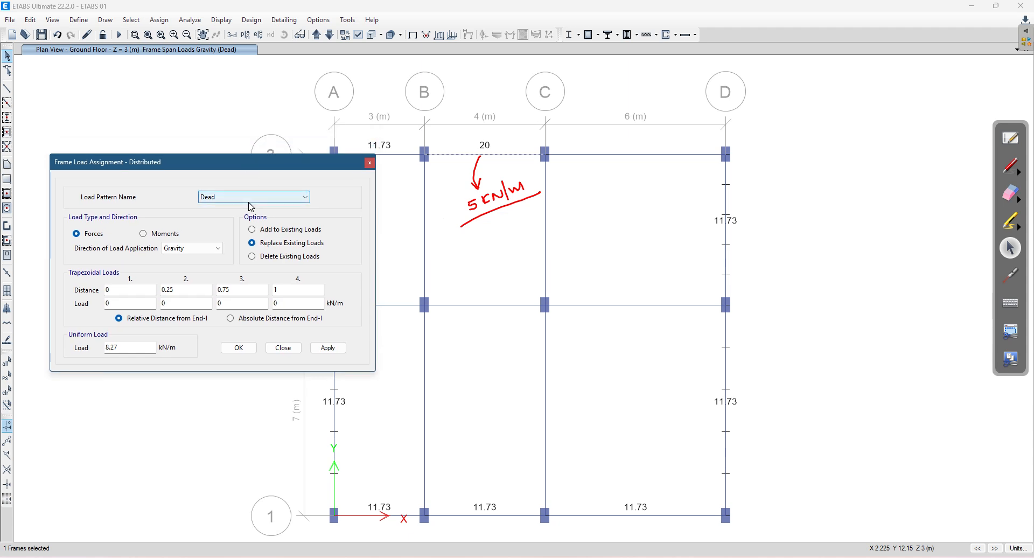
{"action": "left_click_drag", "start_coordinate": [134, 348], "coordinate": [96, 353]}
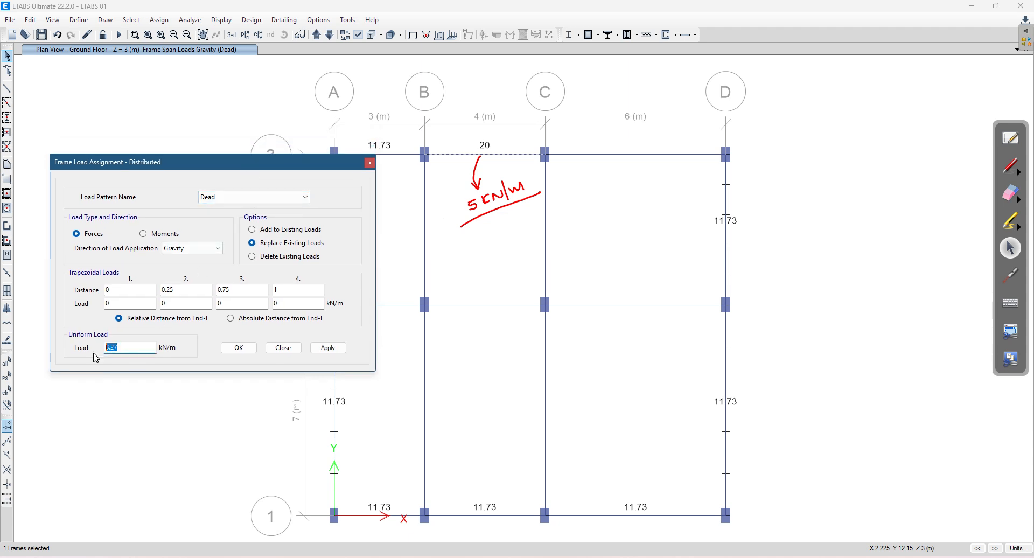
{"action": "type", "text": "5"}
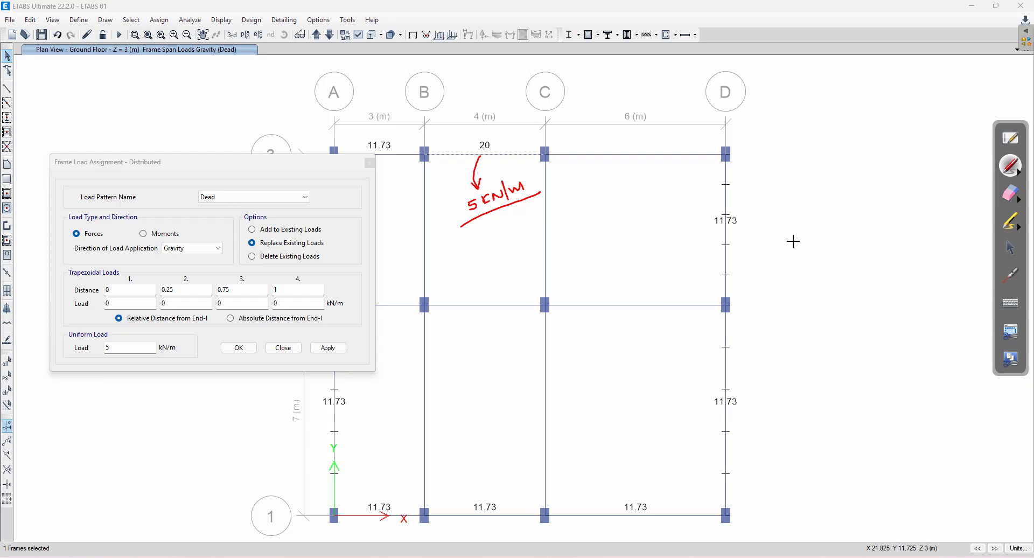
Write "Existing load 20 KN/m" and "Replace EL 5 KN/m" in red beside the plan, with a long line below.
{"action": "left_click_drag", "start_coordinate": [819, 239], "coordinate": [825, 248]}
{"action": "left_click_drag", "start_coordinate": [836, 226], "coordinate": [863, 254]}
{"action": "mouse_move", "coordinate": [886, 218]}
{"action": "left_mouse_down"}
{"action": "mouse_move", "coordinate": [889, 237]}
{"action": "mouse_move", "coordinate": [896, 232]}
{"action": "left_mouse_up"}
{"action": "left_click_drag", "start_coordinate": [898, 229], "coordinate": [918, 234]}
{"action": "mouse_move", "coordinate": [842, 265]}
{"action": "left_mouse_down"}
{"action": "mouse_move", "coordinate": [851, 278]}
{"action": "mouse_move", "coordinate": [855, 267]}
{"action": "mouse_move", "coordinate": [890, 257]}
{"action": "mouse_move", "coordinate": [890, 274]}
{"action": "mouse_move", "coordinate": [910, 259]}
{"action": "left_mouse_up"}
{"action": "mouse_move", "coordinate": [794, 317]}
{"action": "left_mouse_down"}
{"action": "mouse_move", "coordinate": [794, 336]}
{"action": "mouse_move", "coordinate": [814, 333]}
{"action": "left_mouse_up"}
{"action": "mouse_move", "coordinate": [818, 313]}
{"action": "left_mouse_down"}
{"action": "mouse_move", "coordinate": [818, 335]}
{"action": "mouse_move", "coordinate": [835, 322]}
{"action": "left_mouse_up"}
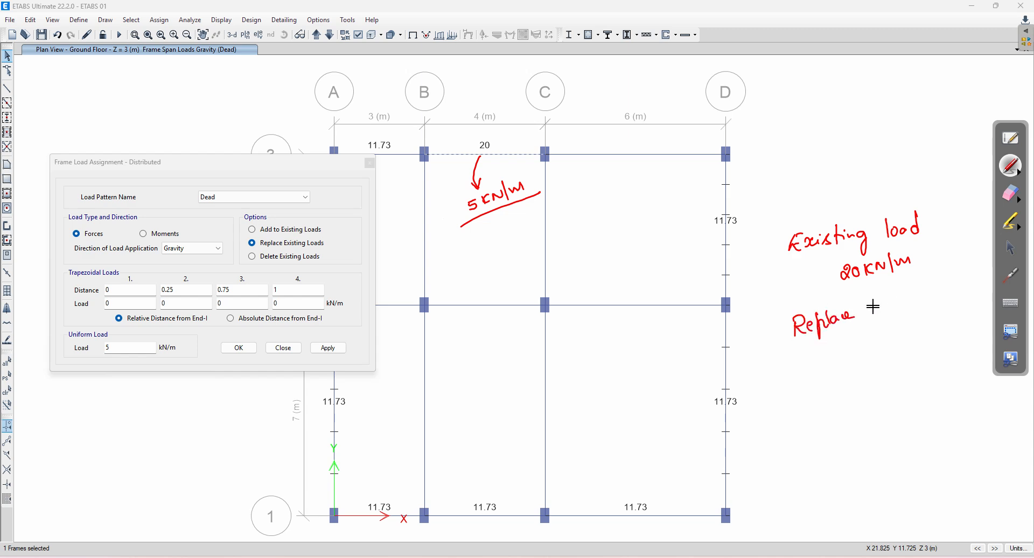
{"action": "mouse_move", "coordinate": [888, 302]}
{"action": "left_mouse_down"}
{"action": "mouse_move", "coordinate": [886, 312]}
{"action": "mouse_move", "coordinate": [907, 305]}
{"action": "mouse_move", "coordinate": [880, 338]}
{"action": "mouse_move", "coordinate": [918, 326]}
{"action": "left_mouse_up"}
{"action": "mouse_move", "coordinate": [926, 307]}
{"action": "left_mouse_down"}
{"action": "mouse_move", "coordinate": [923, 328]}
{"action": "mouse_move", "coordinate": [946, 323]}
{"action": "left_mouse_up"}
{"action": "left_click_drag", "start_coordinate": [759, 385], "coordinate": [976, 348]}
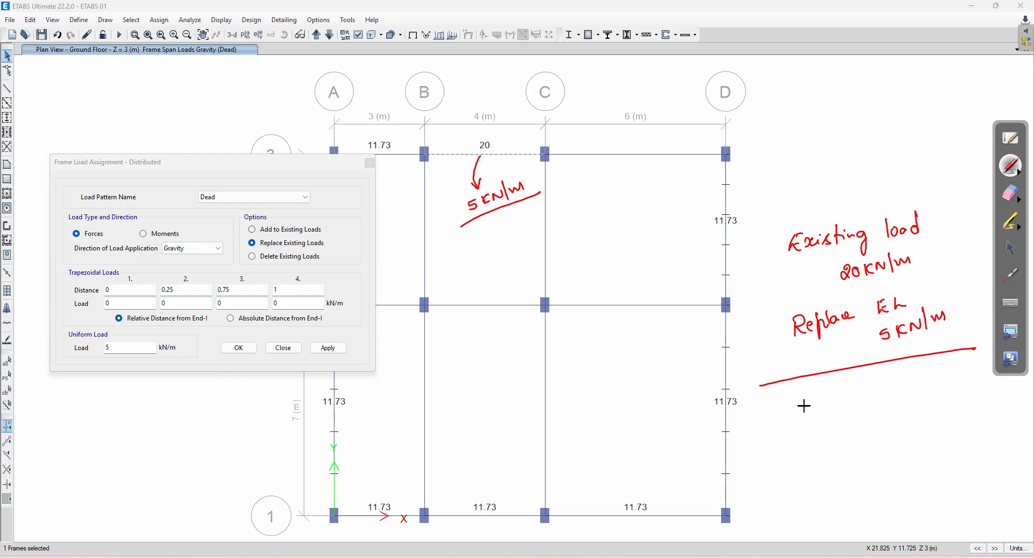
Write "20 KN/m", "5 KN/m" and "25 KN/m" in red one below the other under the long line.
{"action": "mouse_move", "coordinate": [835, 389]}
{"action": "left_mouse_down"}
{"action": "mouse_move", "coordinate": [847, 398]}
{"action": "mouse_move", "coordinate": [855, 386]}
{"action": "mouse_move", "coordinate": [886, 383]}
{"action": "left_mouse_up"}
{"action": "left_click_drag", "start_coordinate": [891, 376], "coordinate": [914, 385]}
{"action": "mouse_move", "coordinate": [849, 417]}
{"action": "left_mouse_down"}
{"action": "mouse_move", "coordinate": [838, 428]}
{"action": "mouse_move", "coordinate": [866, 426]}
{"action": "left_mouse_up"}
{"action": "left_click_drag", "start_coordinate": [878, 413], "coordinate": [912, 414]}
{"action": "left_click_drag", "start_coordinate": [845, 457], "coordinate": [922, 442]}
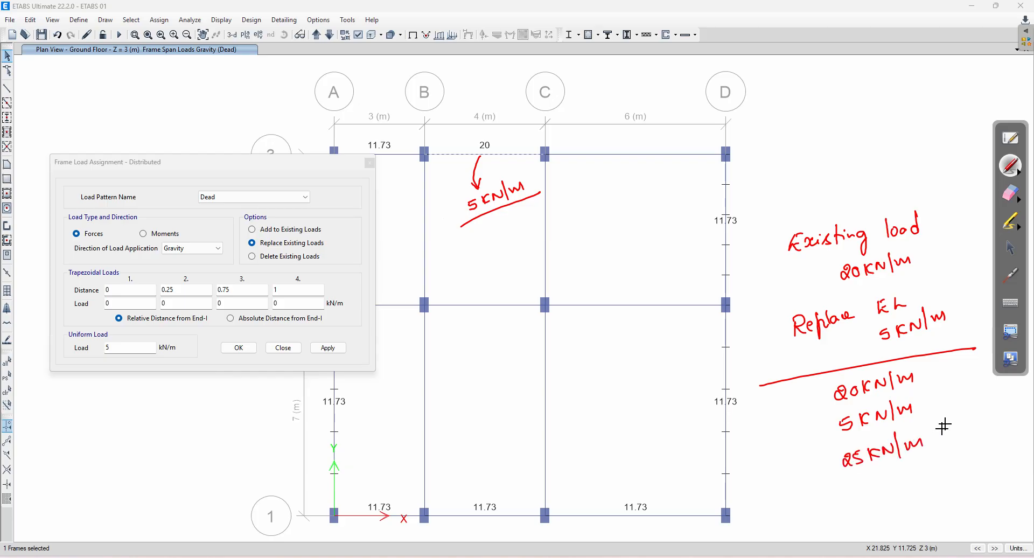
In yellow, circle the existing 20 and replacement 5, underline "Replace EL" and bracket the three lower values, and set the pen to blue.
{"action": "left_click", "coordinate": [1020, 173]}
{"action": "left_click", "coordinate": [914, 171]}
{"action": "left_click_drag", "start_coordinate": [858, 246], "coordinate": [856, 243]}
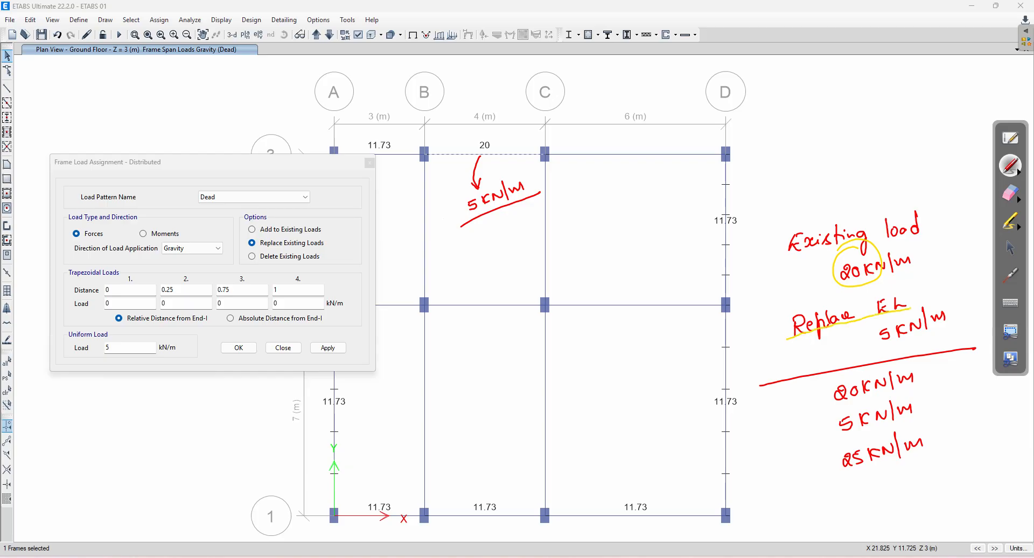
{"action": "mouse_move", "coordinate": [895, 322]}
{"action": "left_mouse_down"}
{"action": "mouse_move", "coordinate": [877, 338]}
{"action": "mouse_move", "coordinate": [885, 336]}
{"action": "left_mouse_up"}
{"action": "left_click_drag", "start_coordinate": [940, 413], "coordinate": [936, 454]}
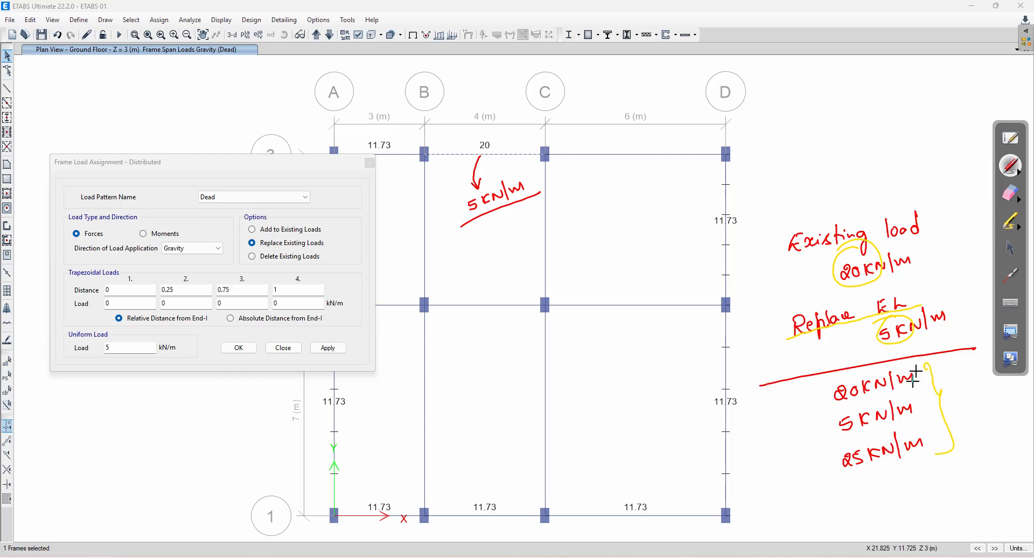
{"action": "left_click", "coordinate": [1018, 171]}
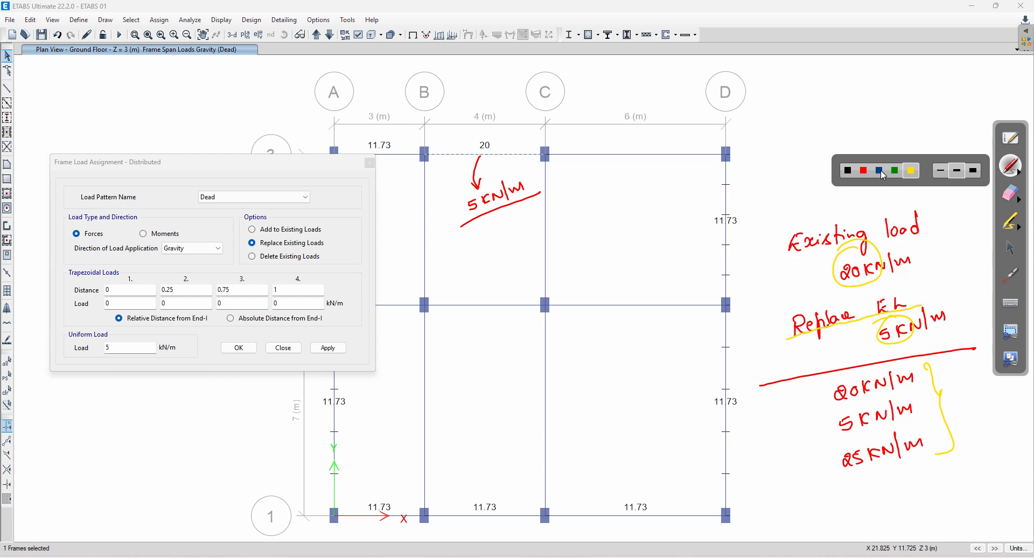
{"action": "left_click", "coordinate": [880, 171]}
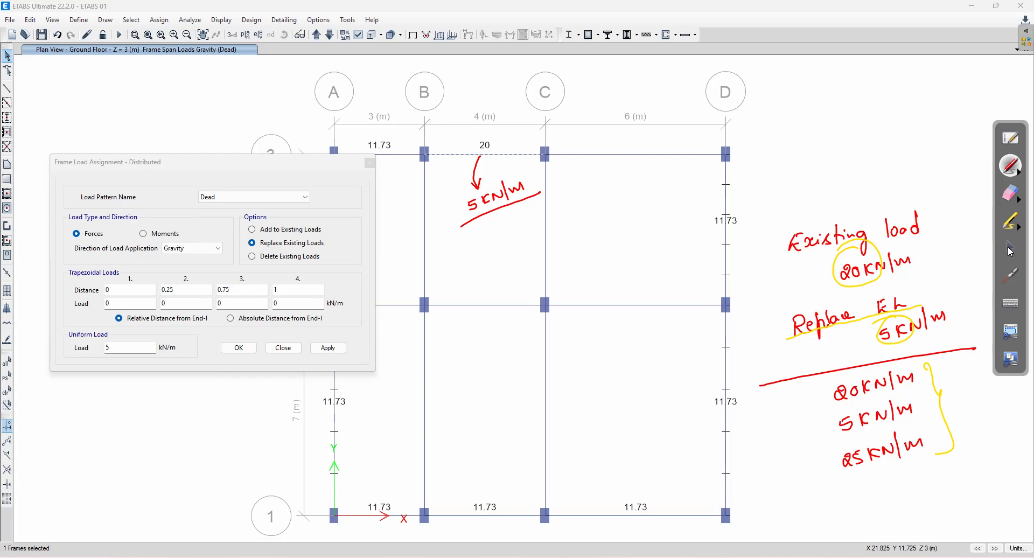
Apply the 5 kN/m replacement load to the selected beam and finish the load assignment.
{"action": "left_click", "coordinate": [1010, 248]}
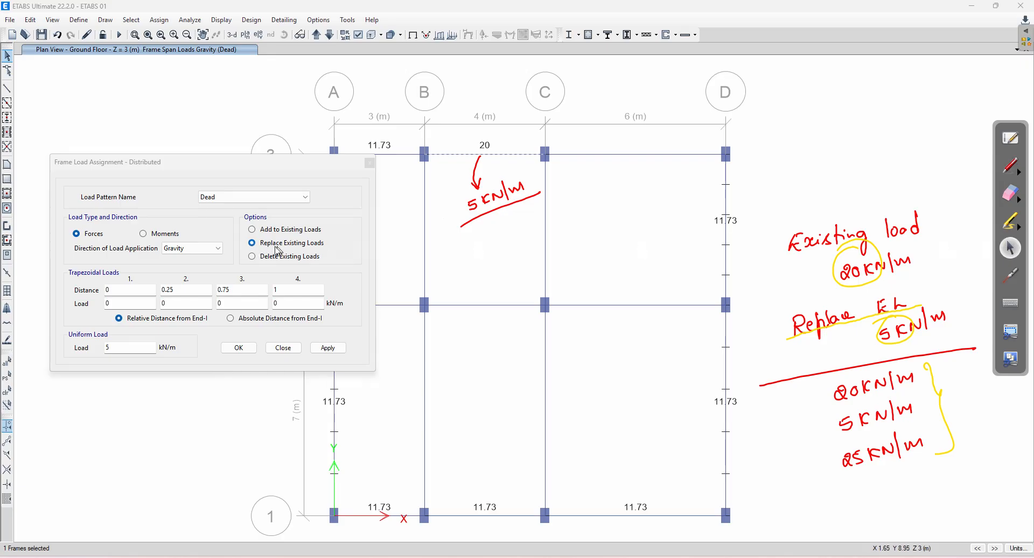
{"action": "left_click", "coordinate": [327, 347]}
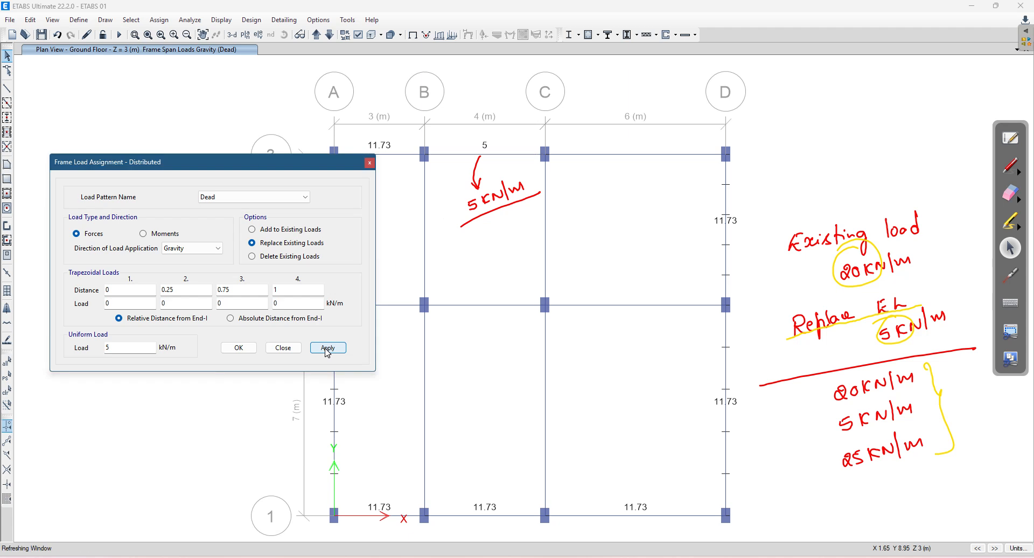
{"action": "left_click", "coordinate": [238, 348]}
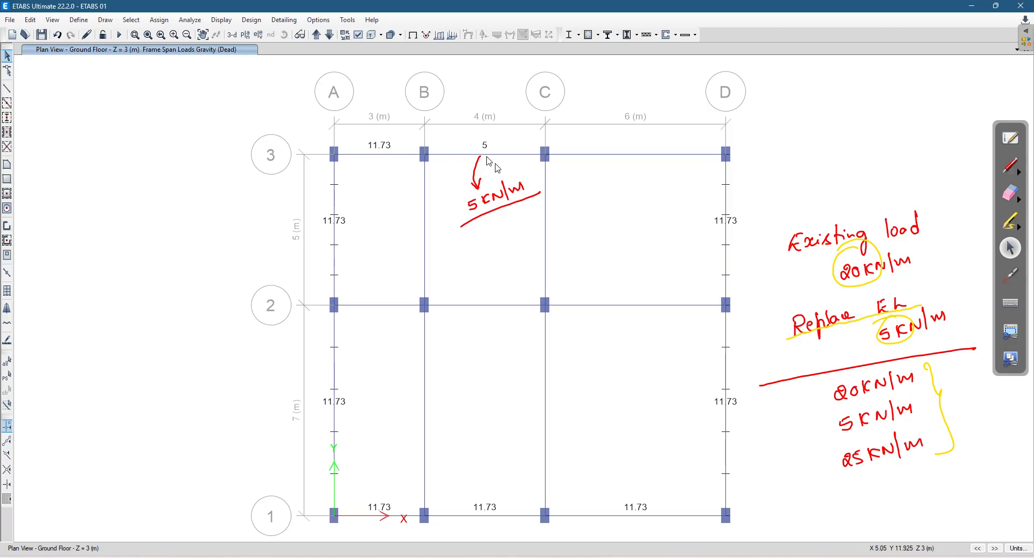
Erase the red and yellow replacement-load notes from the plan and return to the normal pointer.
{"action": "left_click", "coordinate": [1010, 192]}
{"action": "mouse_move", "coordinate": [931, 207]}
{"action": "left_mouse_down"}
{"action": "mouse_move", "coordinate": [832, 328]}
{"action": "mouse_move", "coordinate": [918, 247]}
{"action": "mouse_move", "coordinate": [998, 383]}
{"action": "mouse_move", "coordinate": [831, 450]}
{"action": "mouse_move", "coordinate": [576, 281]}
{"action": "mouse_move", "coordinate": [417, 219]}
{"action": "mouse_move", "coordinate": [421, 181]}
{"action": "left_mouse_up"}
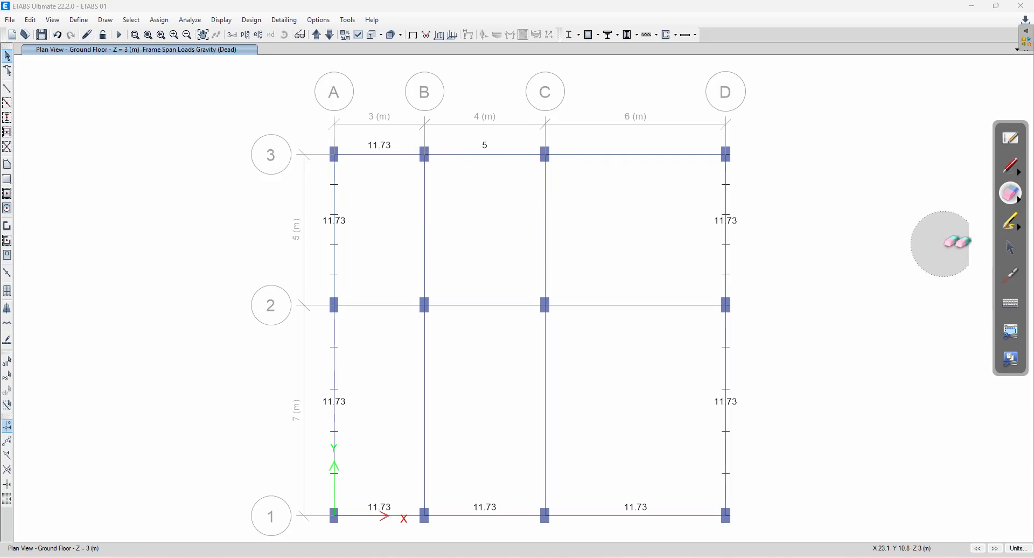
{"action": "left_click", "coordinate": [1011, 247]}
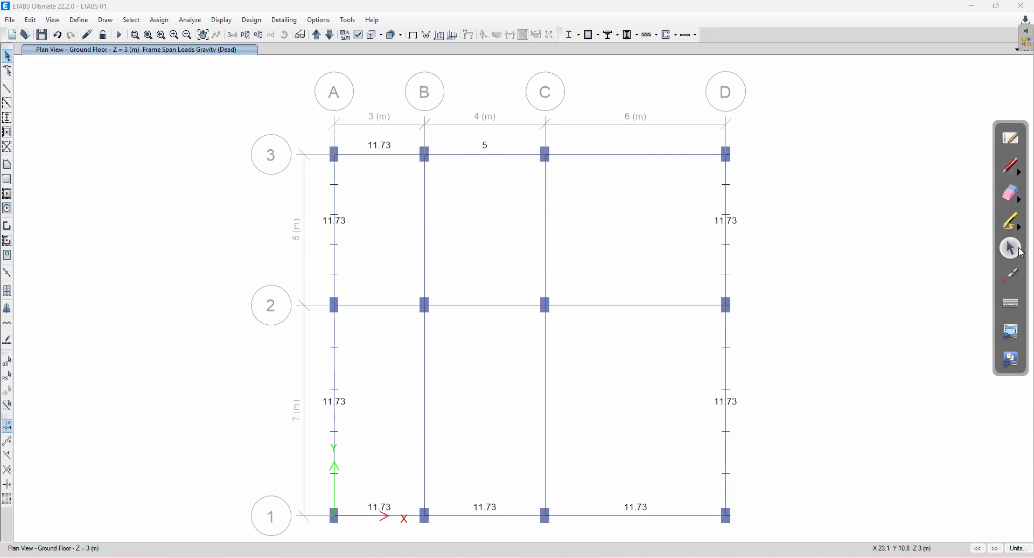
{"action": "left_click", "coordinate": [155, 20]}
{"action": "mouse_move", "coordinate": [230, 123]}
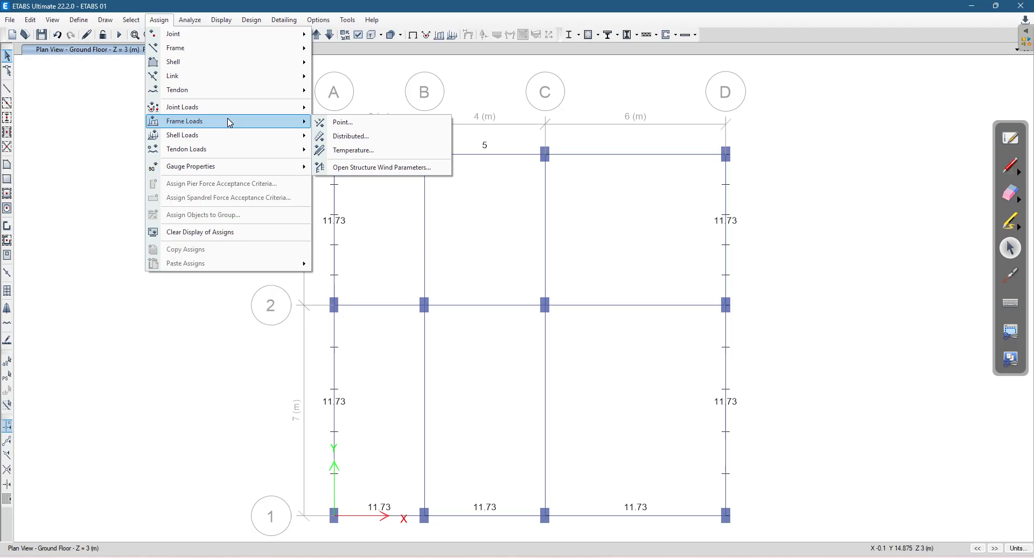
{"action": "left_click", "coordinate": [344, 136]}
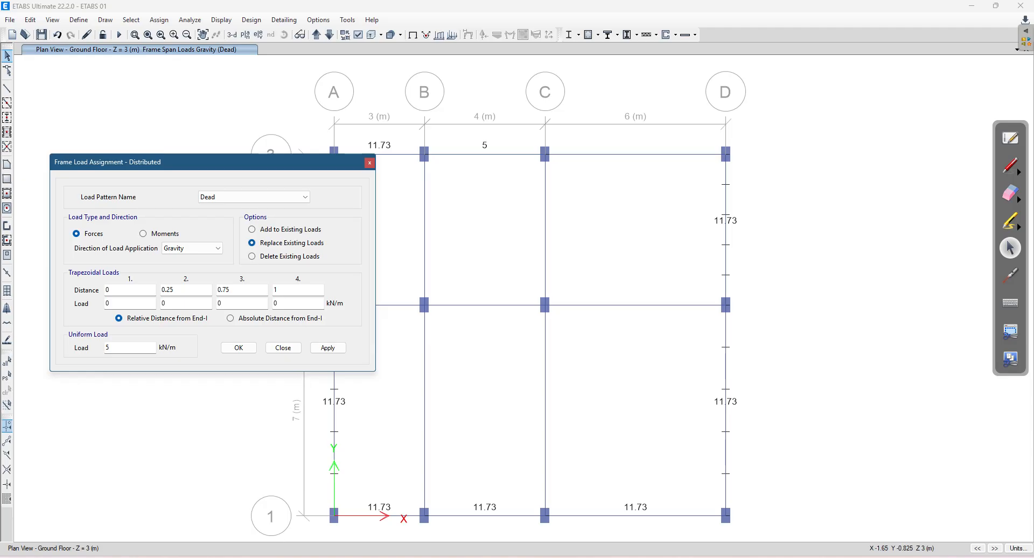
{"action": "left_click", "coordinate": [264, 557]}
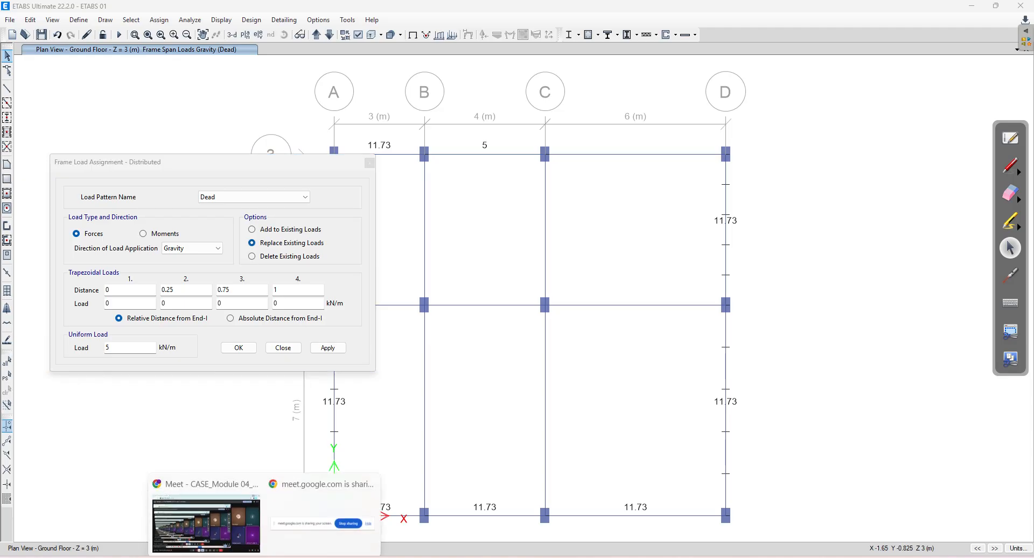
{"action": "left_click", "coordinate": [274, 411]}
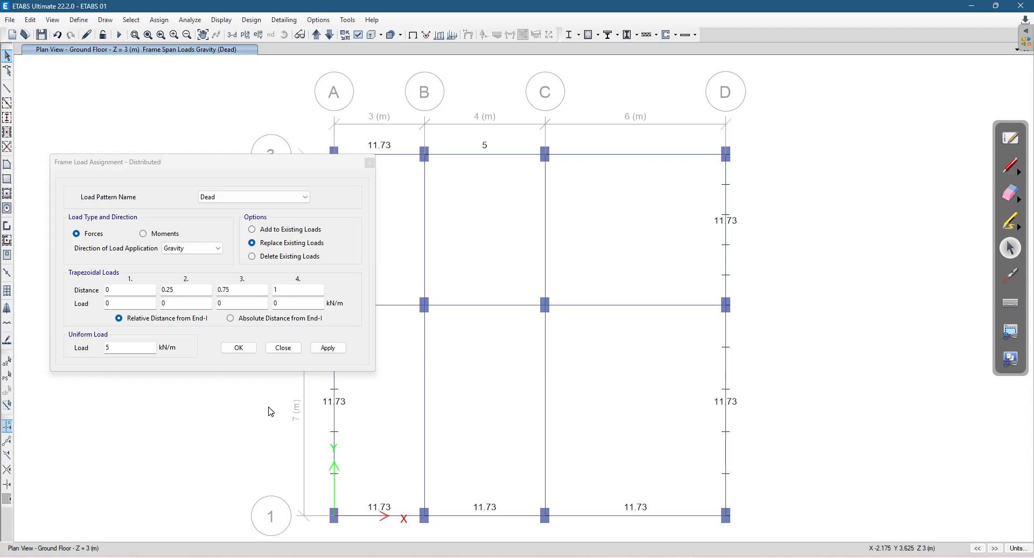
{"action": "left_click", "coordinate": [284, 349]}
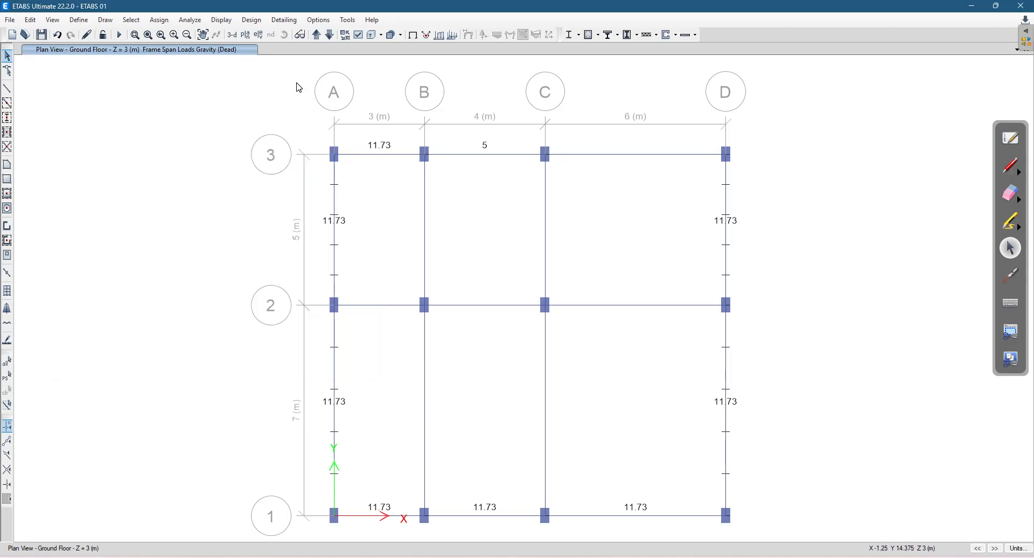
Return the plan to the undeformed display, select the whole ground floor and delete its existing Dead distributed frame loads.
{"action": "left_click", "coordinate": [221, 20]}
{"action": "left_click", "coordinate": [234, 37]}
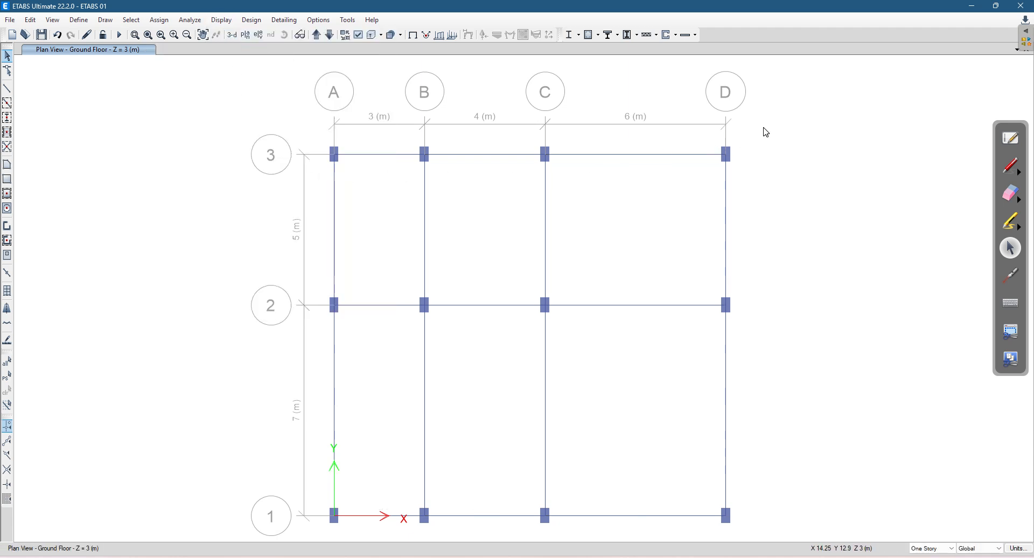
{"action": "left_click_drag", "start_coordinate": [754, 132], "coordinate": [299, 531]}
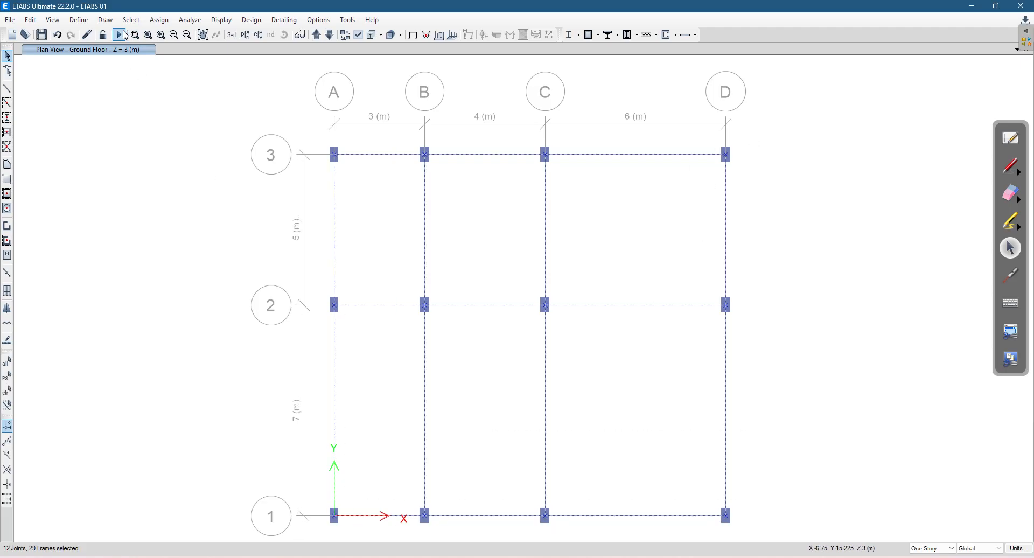
{"action": "left_click", "coordinate": [152, 21]}
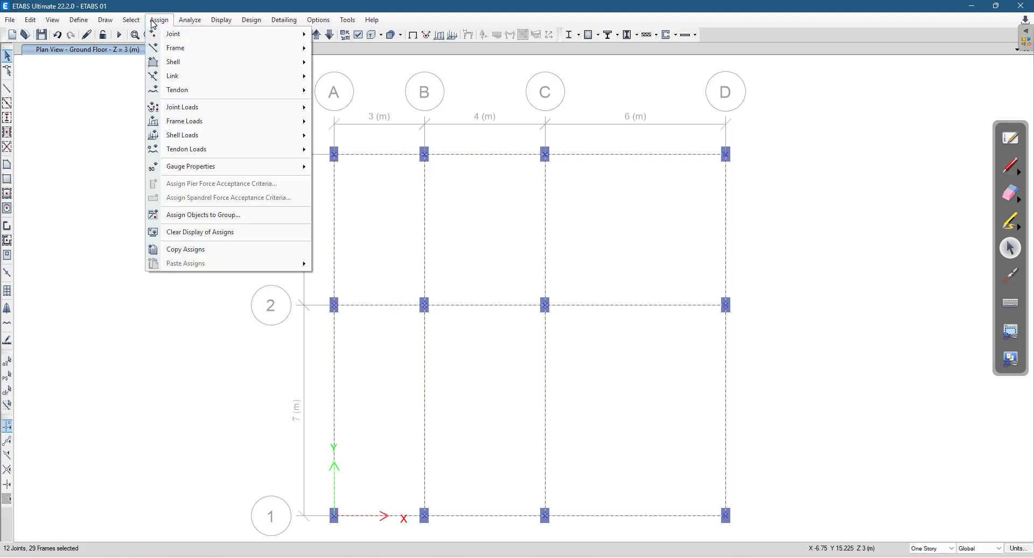
{"action": "mouse_move", "coordinate": [269, 121]}
{"action": "left_click", "coordinate": [350, 136]}
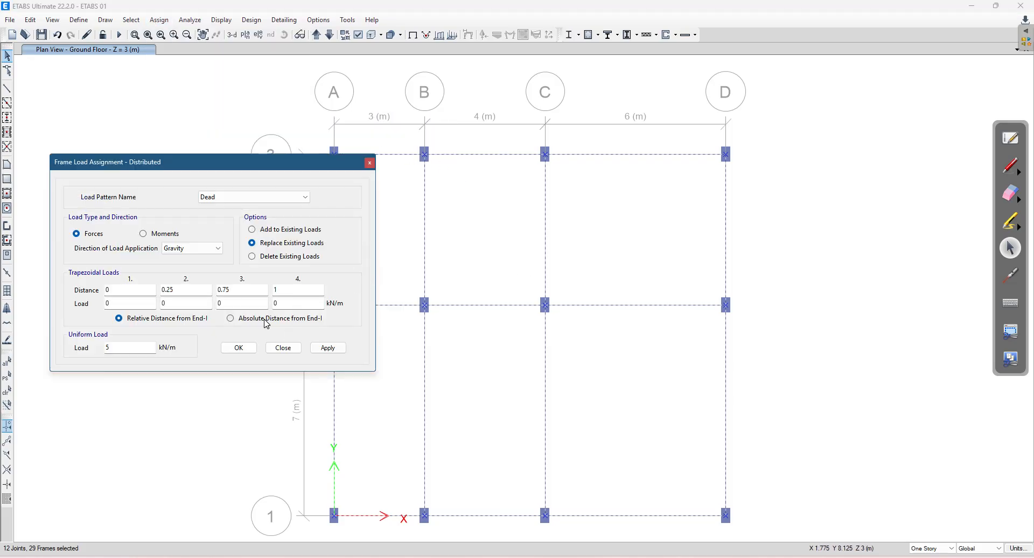
{"action": "left_click", "coordinate": [275, 257]}
{"action": "left_click", "coordinate": [328, 348]}
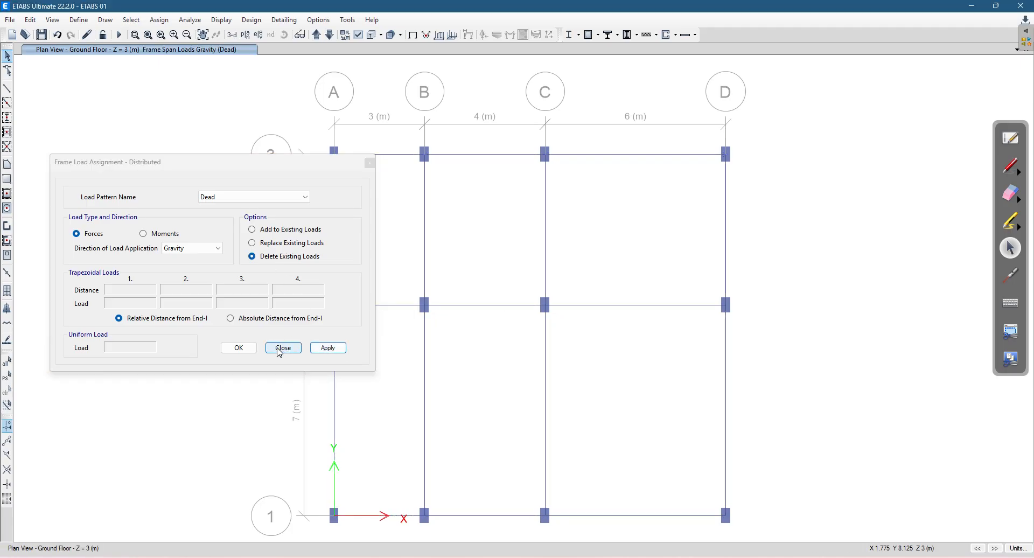
{"action": "left_click", "coordinate": [283, 348]}
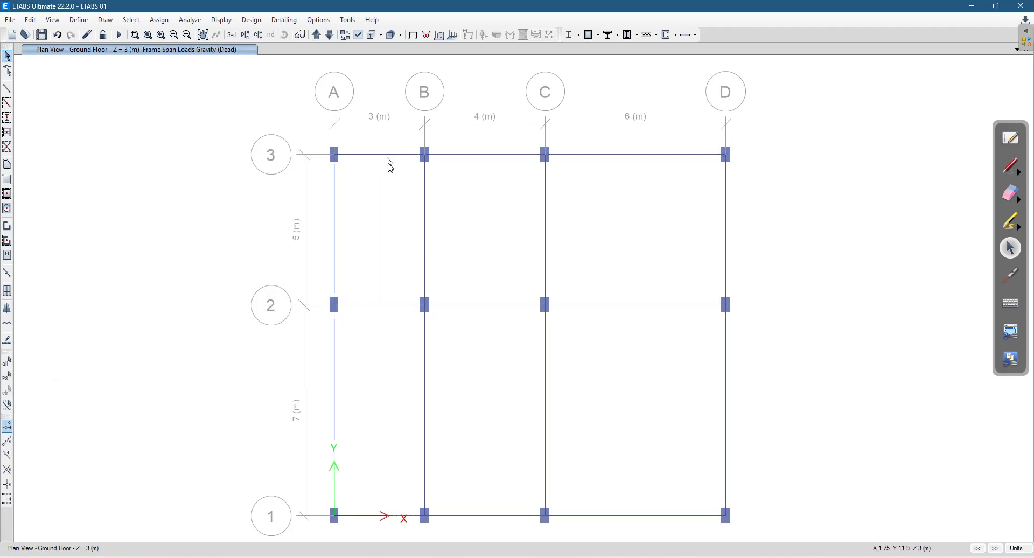
Clear the load display from the ground floor plan and add a second model window showing the 3-D view.
{"action": "left_click", "coordinate": [221, 20]}
{"action": "left_click", "coordinate": [232, 33]}
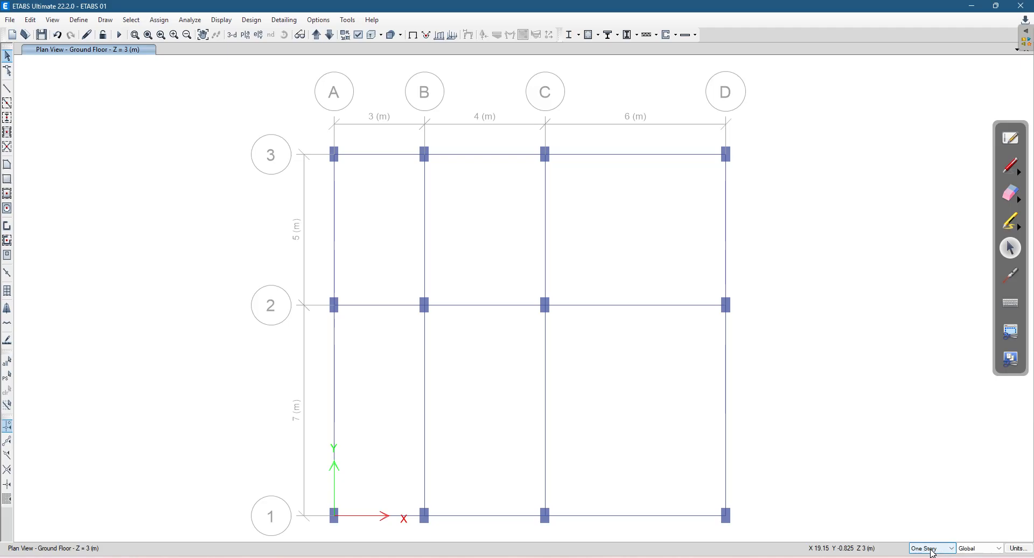
{"action": "left_click", "coordinate": [934, 548]}
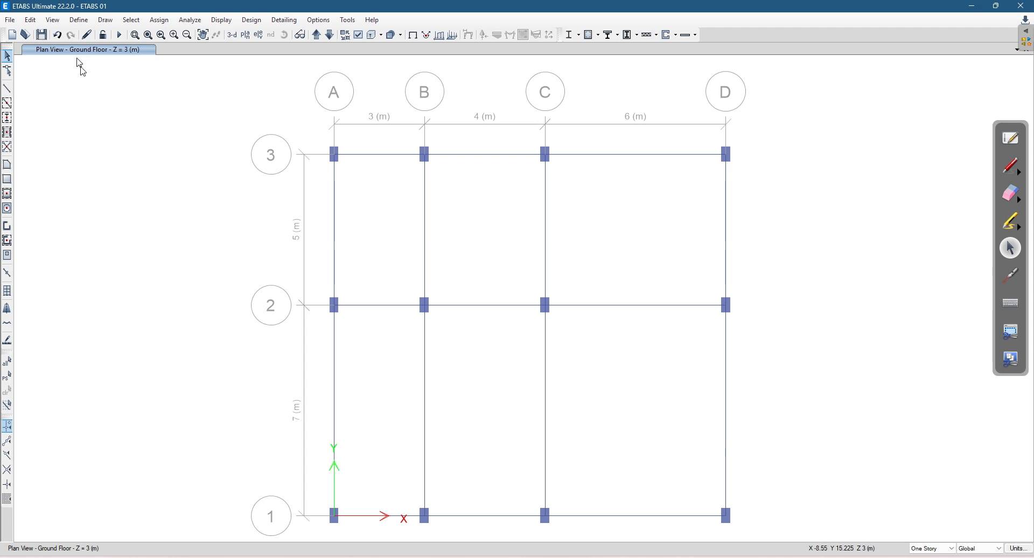
{"action": "middle_click_drag", "start_coordinate": [757, 196], "coordinate": [524, 196]}
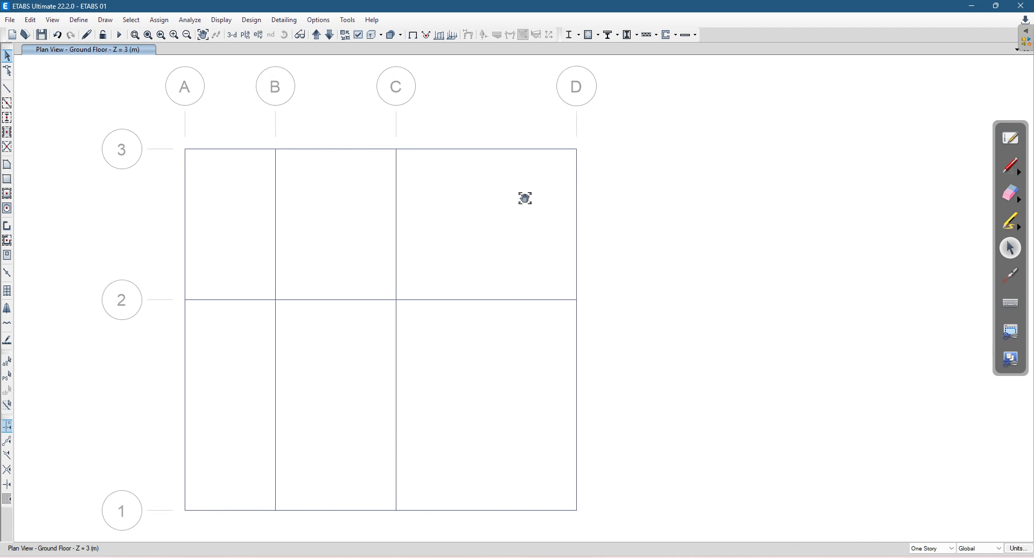
{"action": "left_click", "coordinate": [996, 6]}
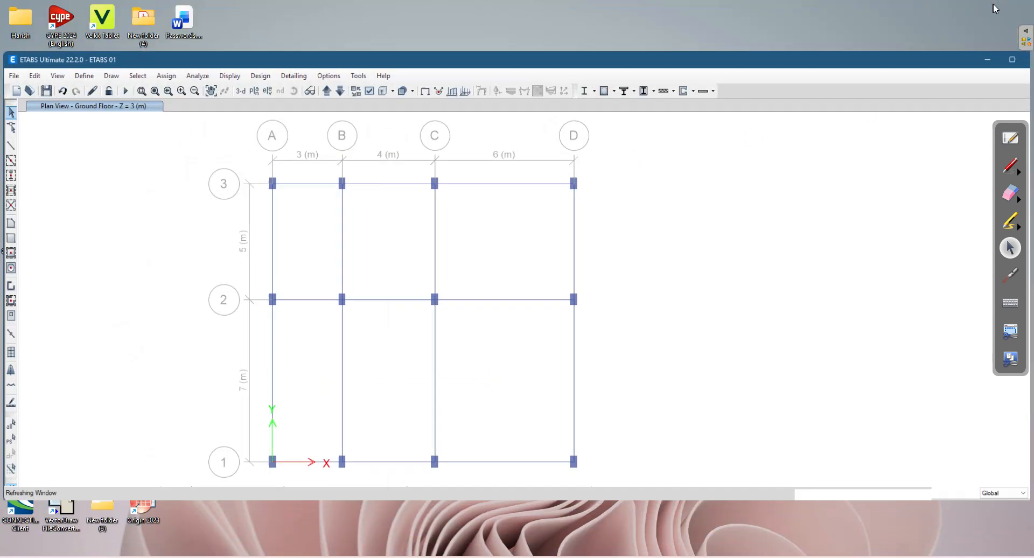
{"action": "left_click", "coordinate": [1012, 108]}
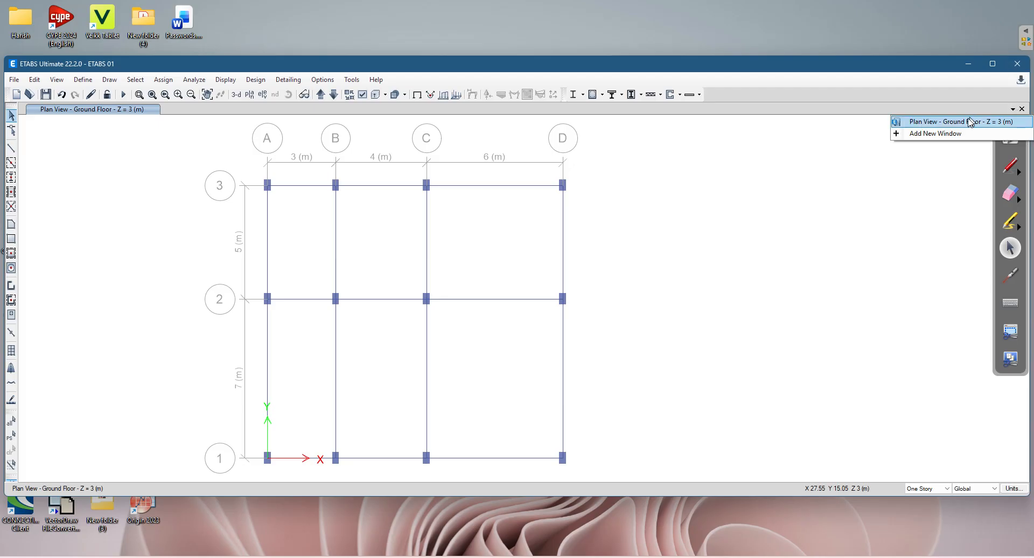
{"action": "left_click", "coordinate": [935, 133]}
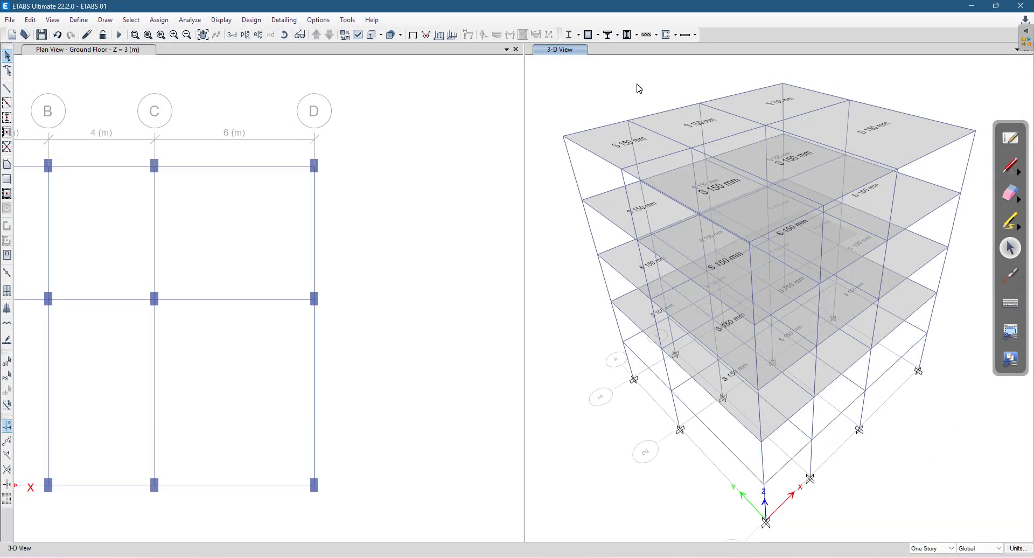
Turn off the shell section labels in the 3-D view.
{"action": "left_click", "coordinate": [221, 20]}
{"action": "left_click", "coordinate": [235, 34]}
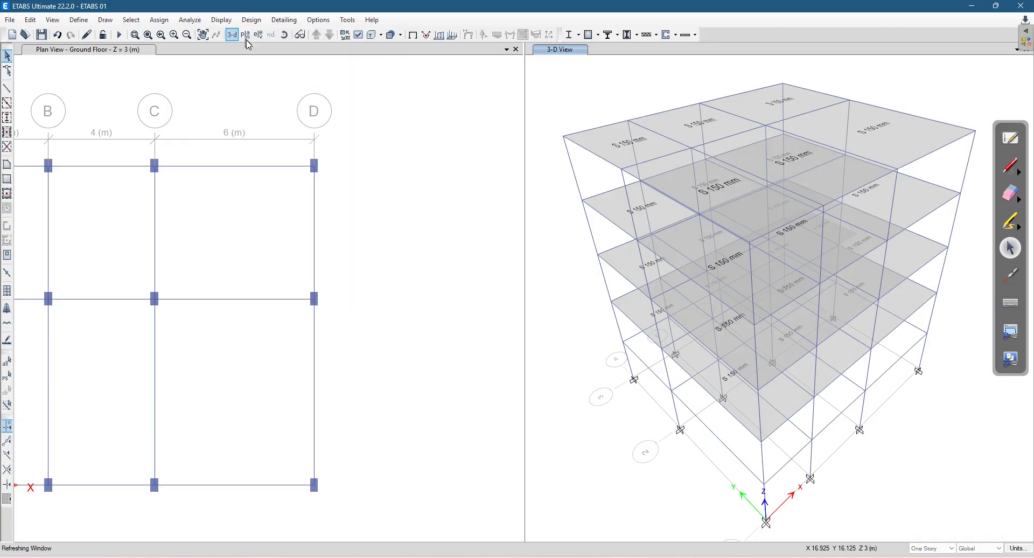
{"action": "left_click", "coordinate": [358, 35]}
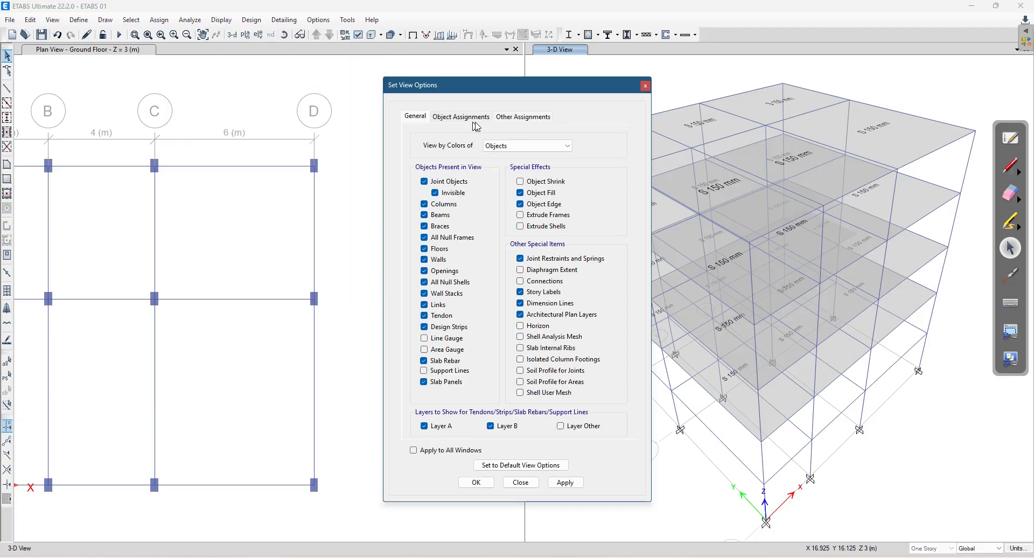
{"action": "left_click", "coordinate": [473, 116]}
{"action": "left_click", "coordinate": [425, 250]}
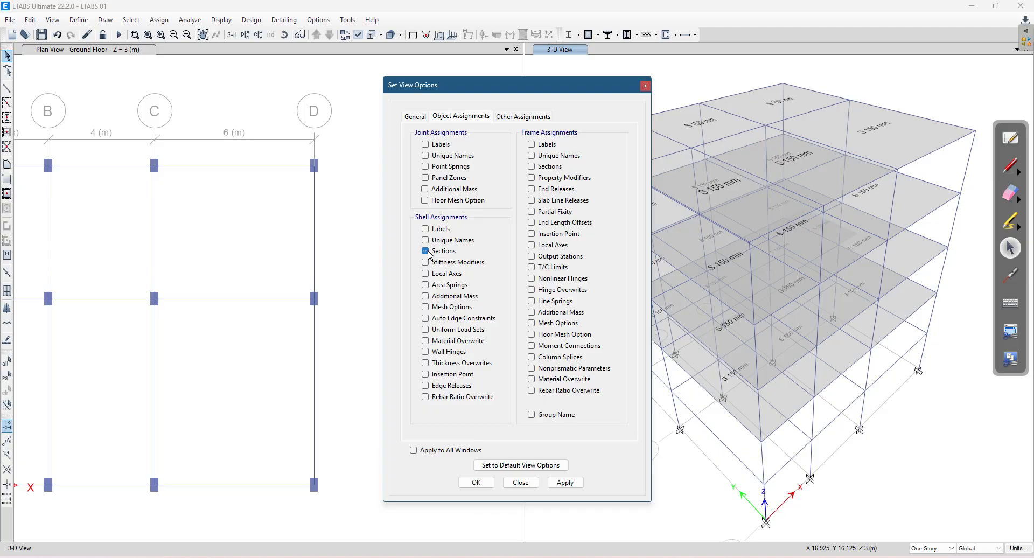
{"action": "left_click", "coordinate": [564, 481]}
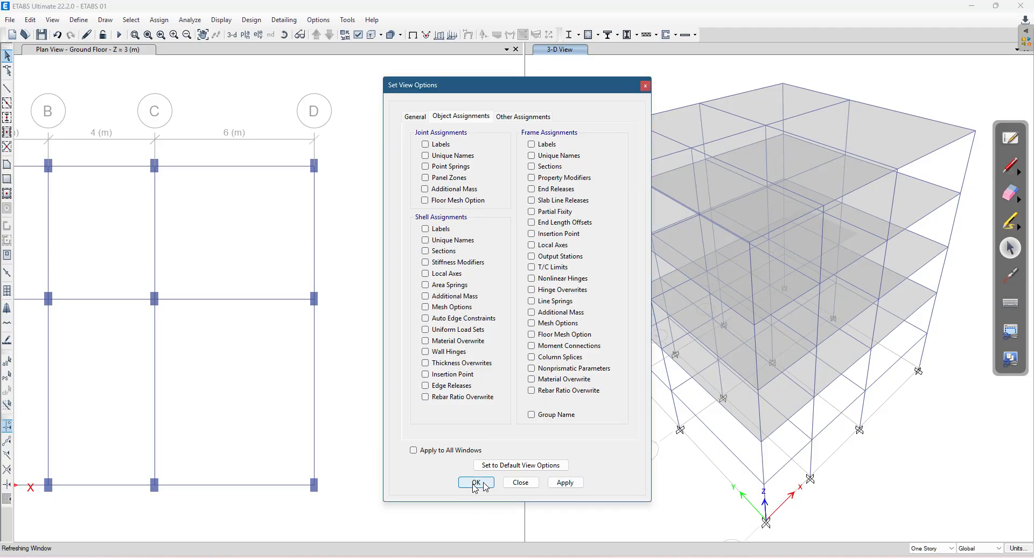
{"action": "left_click", "coordinate": [473, 484]}
Set the plan's story scope to All Stories and select all perimeter beams along grids 1, 3, A and D.
{"action": "left_click", "coordinate": [143, 311]}
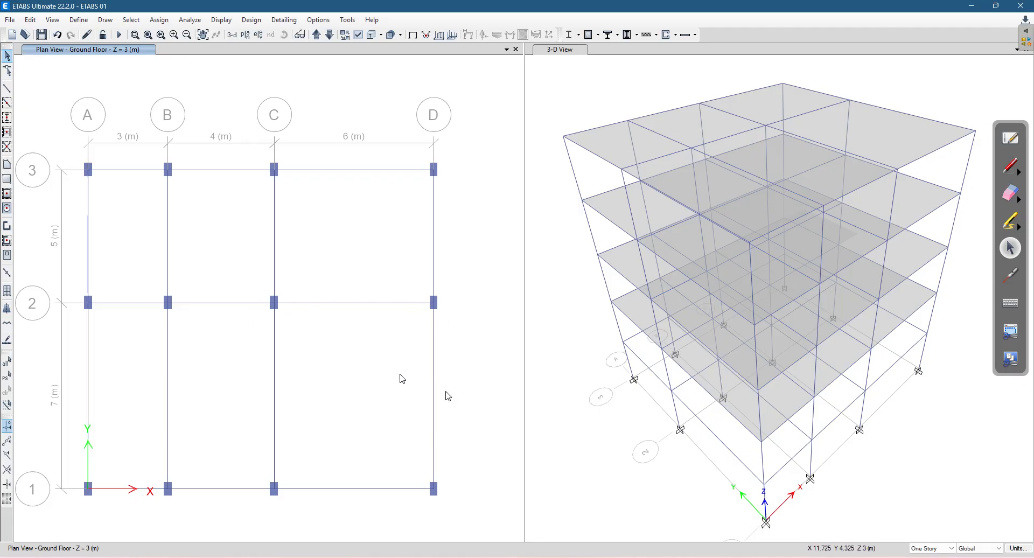
{"action": "left_click", "coordinate": [931, 548]}
{"action": "left_click", "coordinate": [924, 556]}
{"action": "left_click", "coordinate": [190, 170]}
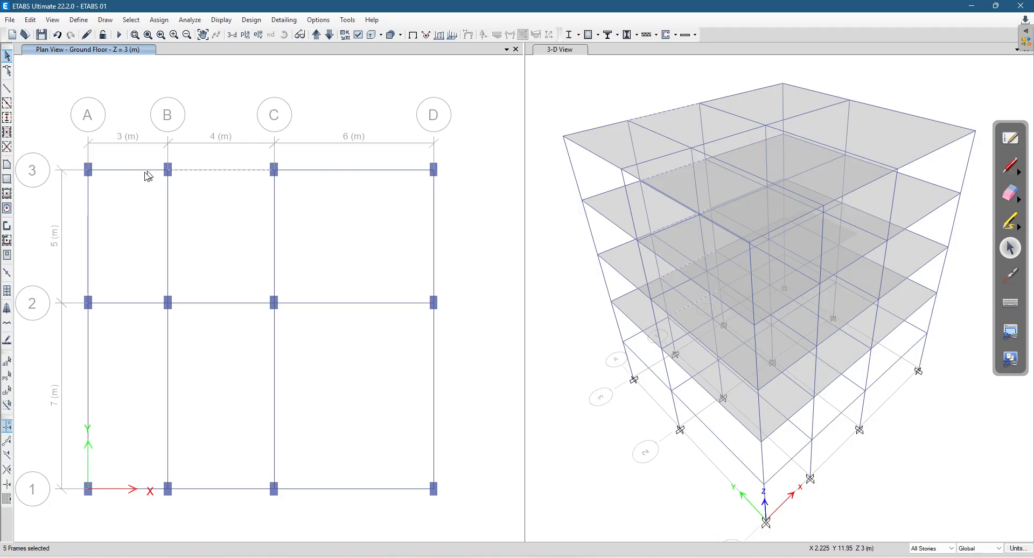
{"action": "left_click", "coordinate": [323, 170]}
{"action": "left_click_drag", "start_coordinate": [423, 264], "coordinate": [399, 271]}
{"action": "left_click_drag", "start_coordinate": [464, 323], "coordinate": [399, 378]}
{"action": "left_click_drag", "start_coordinate": [348, 446], "coordinate": [308, 497]}
{"action": "left_click_drag", "start_coordinate": [237, 479], "coordinate": [205, 501]}
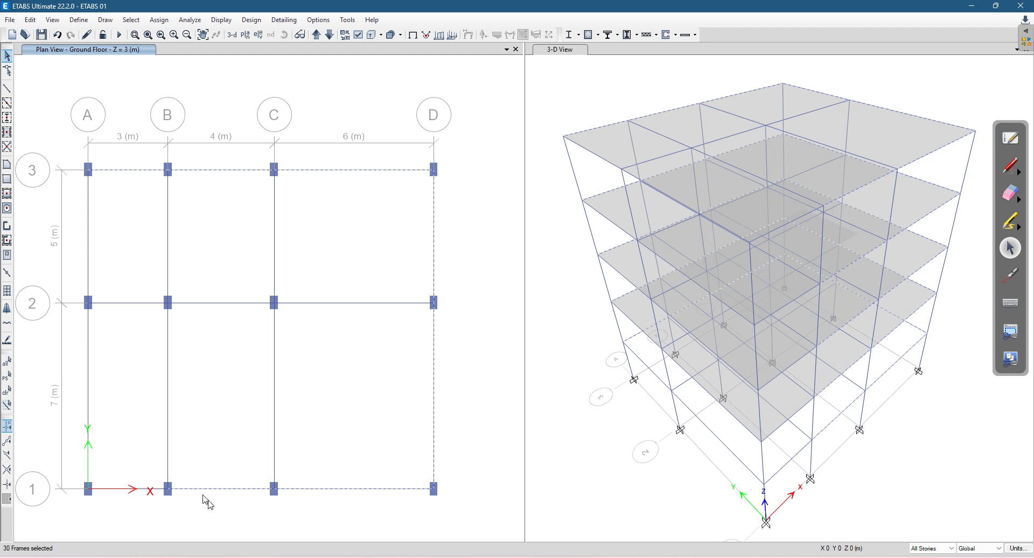
{"action": "left_click_drag", "start_coordinate": [126, 435], "coordinate": [87, 445]}
{"action": "left_click_drag", "start_coordinate": [134, 468], "coordinate": [125, 509]}
Assign an 11.73 kN/m uniform gravity load in the Dead pattern to the selected beams, using Add to Existing Loads.
{"action": "left_click", "coordinate": [160, 21]}
{"action": "mouse_move", "coordinate": [207, 123]}
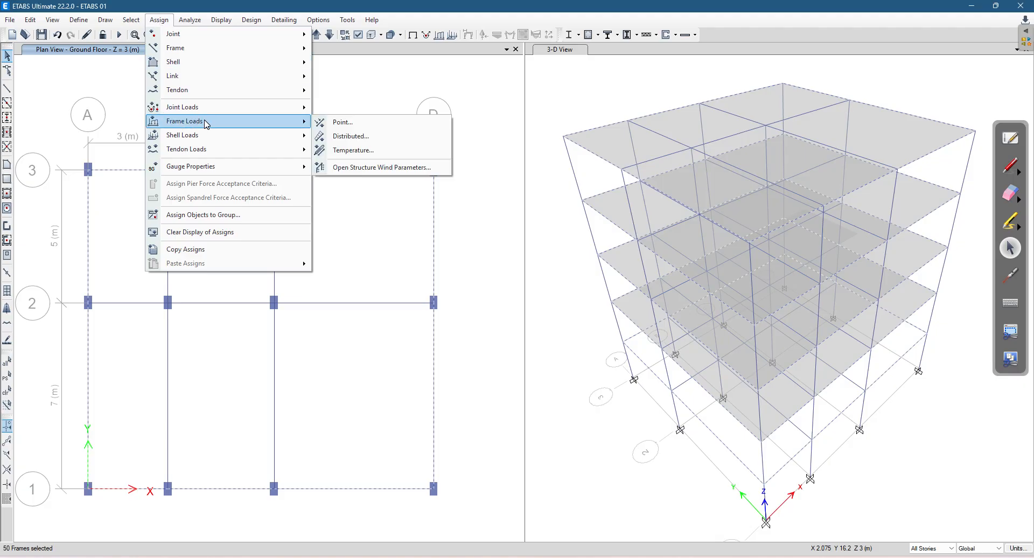
{"action": "left_click", "coordinate": [351, 137]}
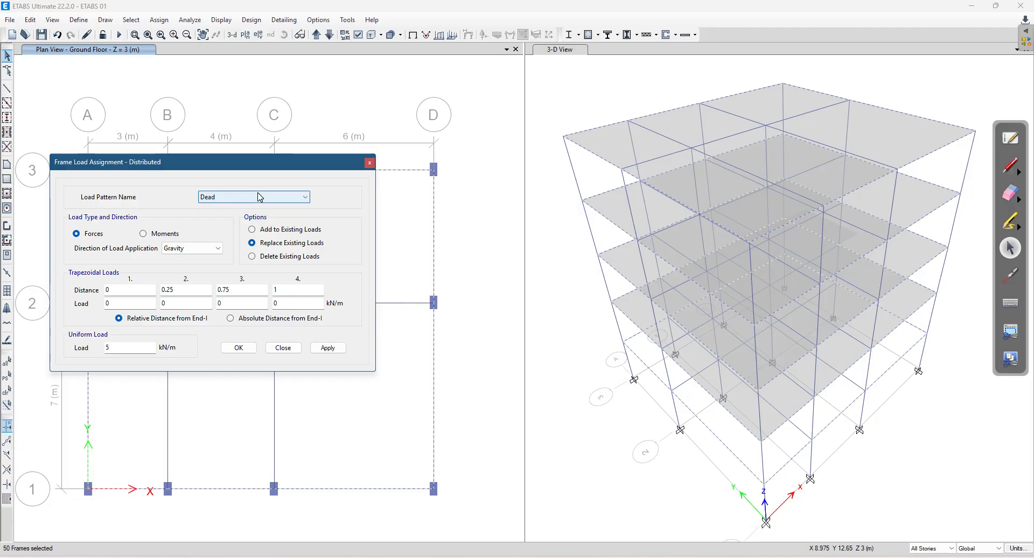
{"action": "left_click", "coordinate": [274, 232]}
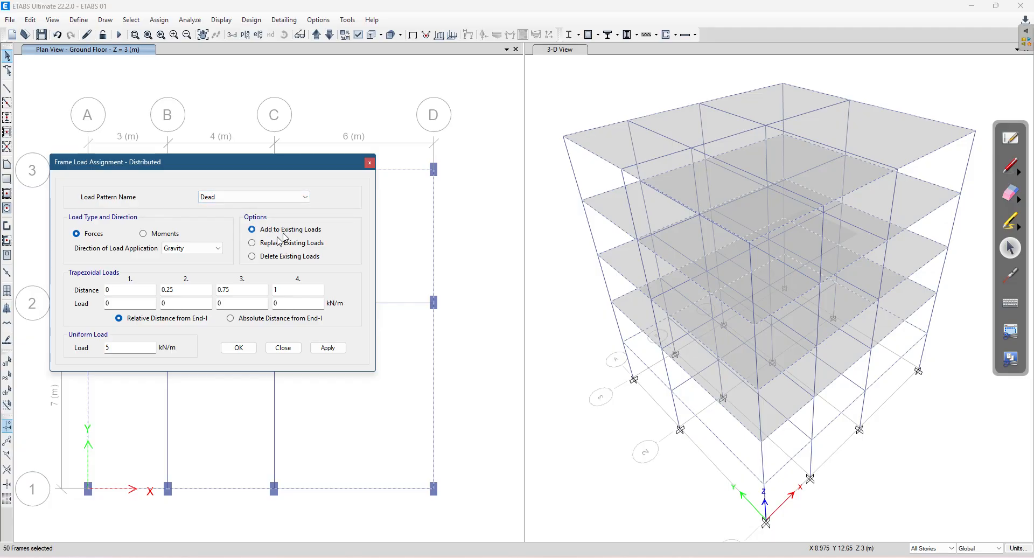
{"action": "type", "text": "11.73"}
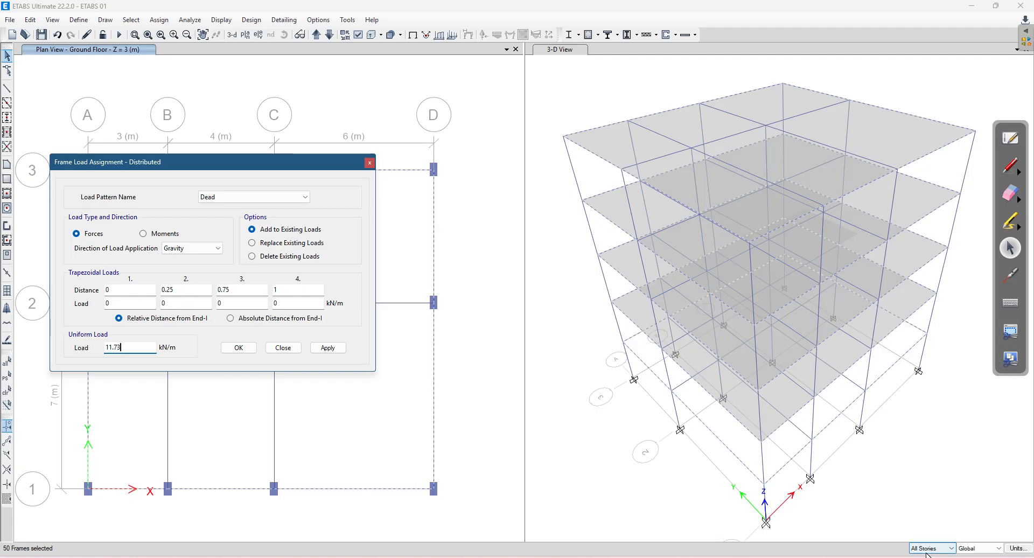
{"action": "left_click", "coordinate": [327, 348]}
{"action": "left_click", "coordinate": [237, 348]}
Display the Dead frame loads with their loading values in the 3-D view and inspect them on every story.
{"action": "left_click", "coordinate": [560, 330]}
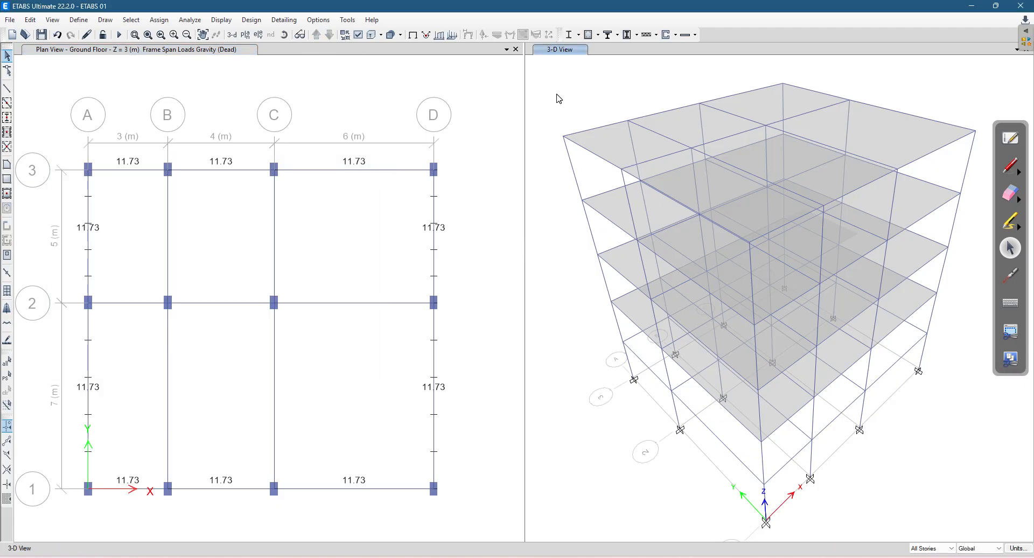
{"action": "left_click", "coordinate": [221, 20]}
{"action": "mouse_move", "coordinate": [258, 51]}
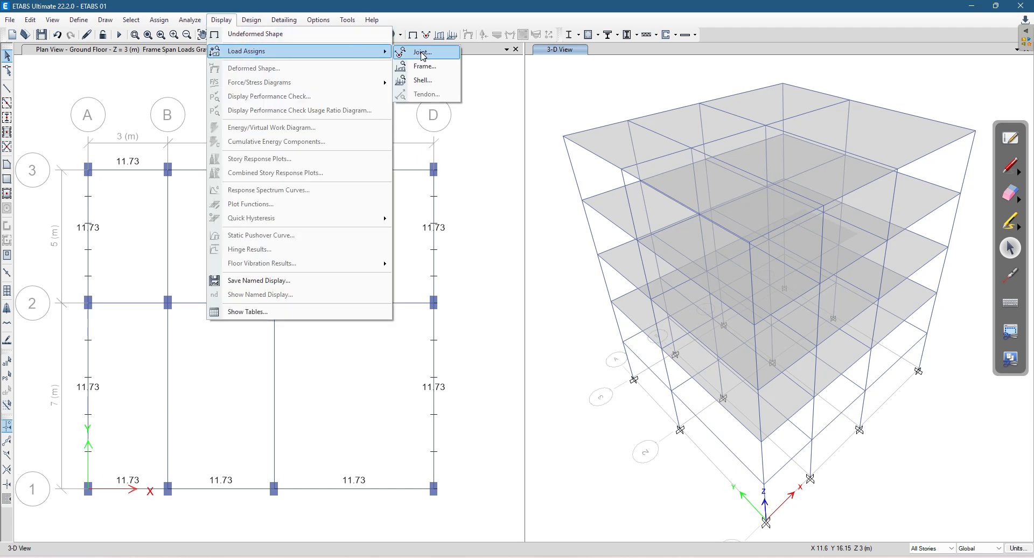
{"action": "left_click", "coordinate": [424, 67]}
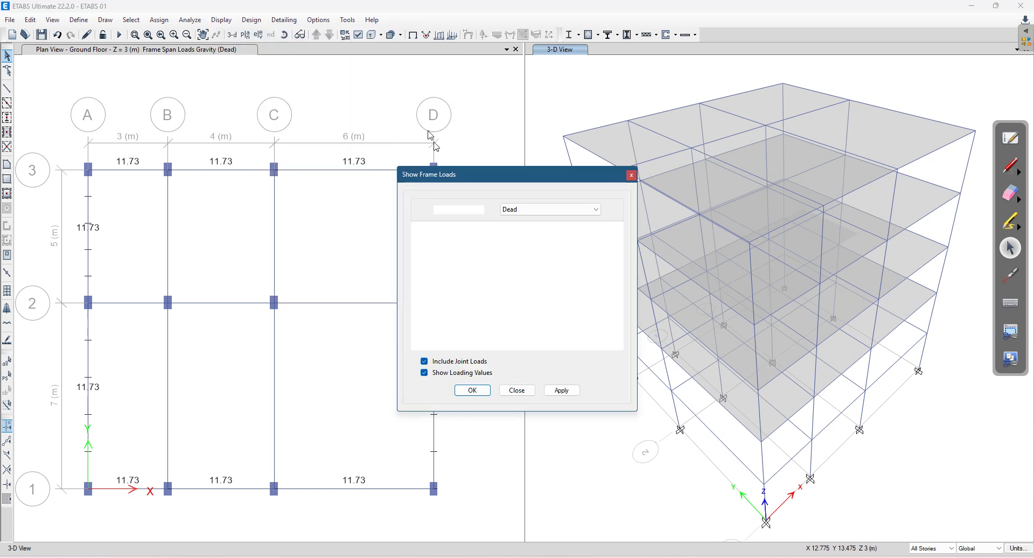
{"action": "left_click", "coordinate": [561, 390]}
{"action": "left_click", "coordinate": [473, 391]}
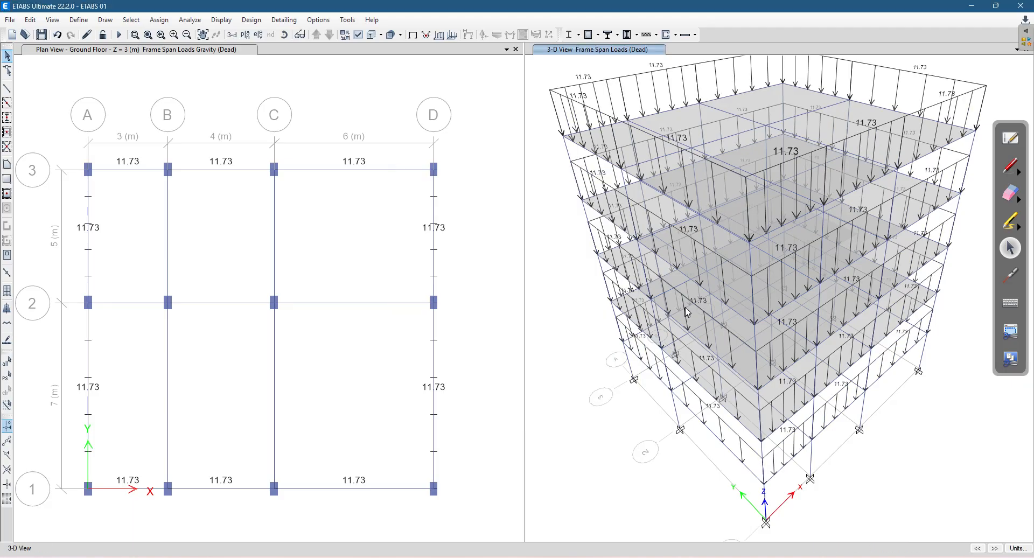
{"action": "middle_click_drag", "start_coordinate": [712, 285], "coordinate": [697, 323]}
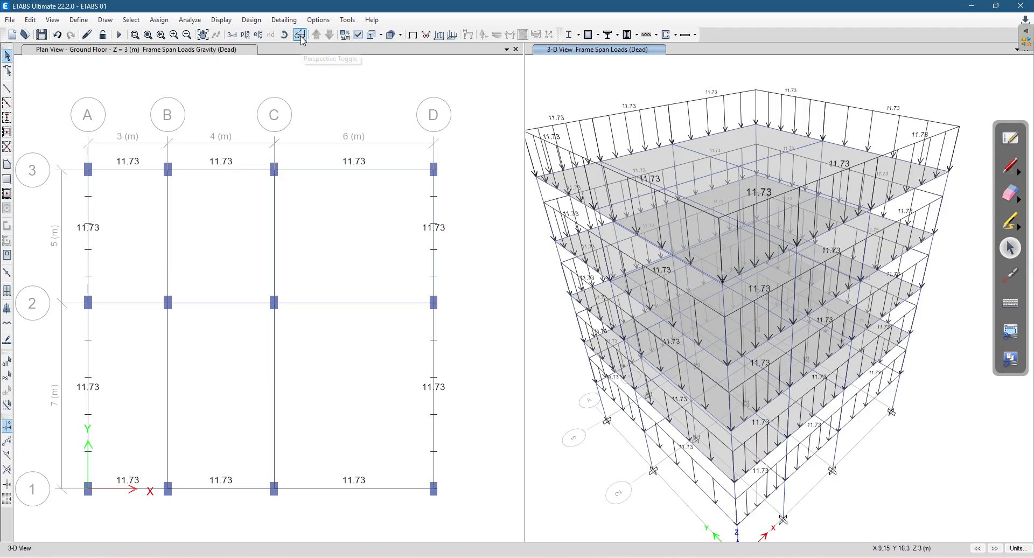
Switch the 3-D window to the Roof plan view to check its perimeter beam loads.
{"action": "left_click", "coordinate": [245, 35]}
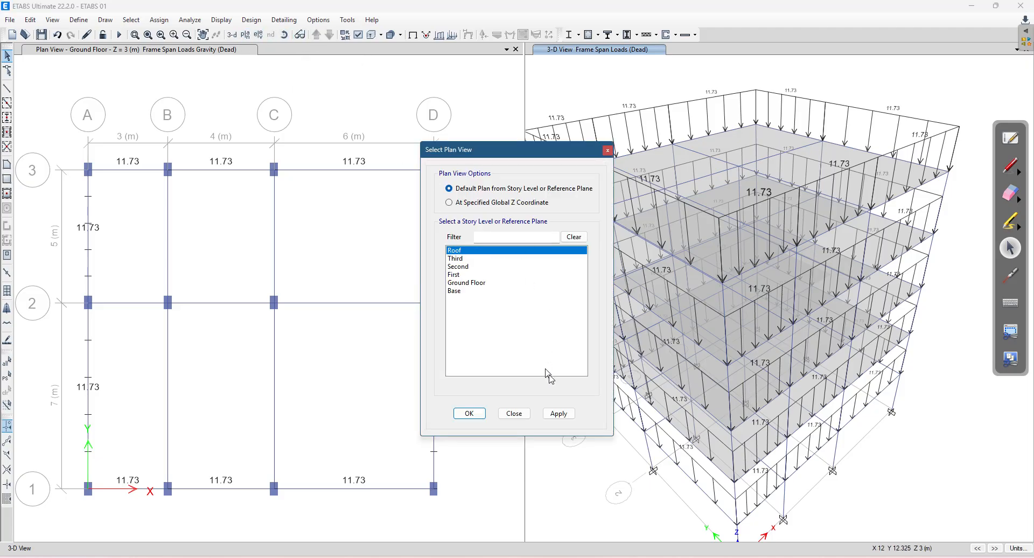
{"action": "left_click", "coordinate": [557, 413]}
{"action": "left_click", "coordinate": [470, 414]}
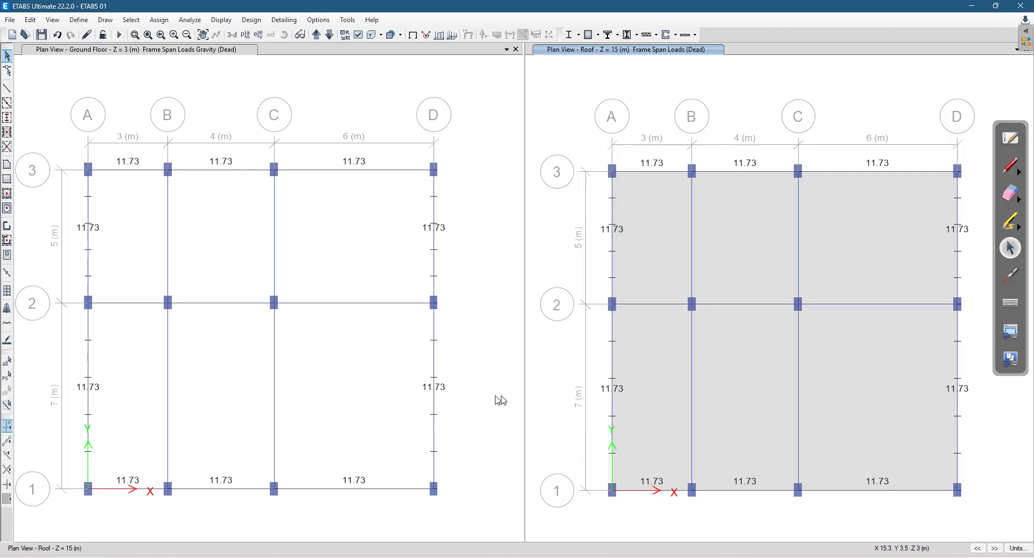
Close the Ground Floor plan window and display the Roof plan without its frame loads.
{"action": "left_click", "coordinate": [515, 49]}
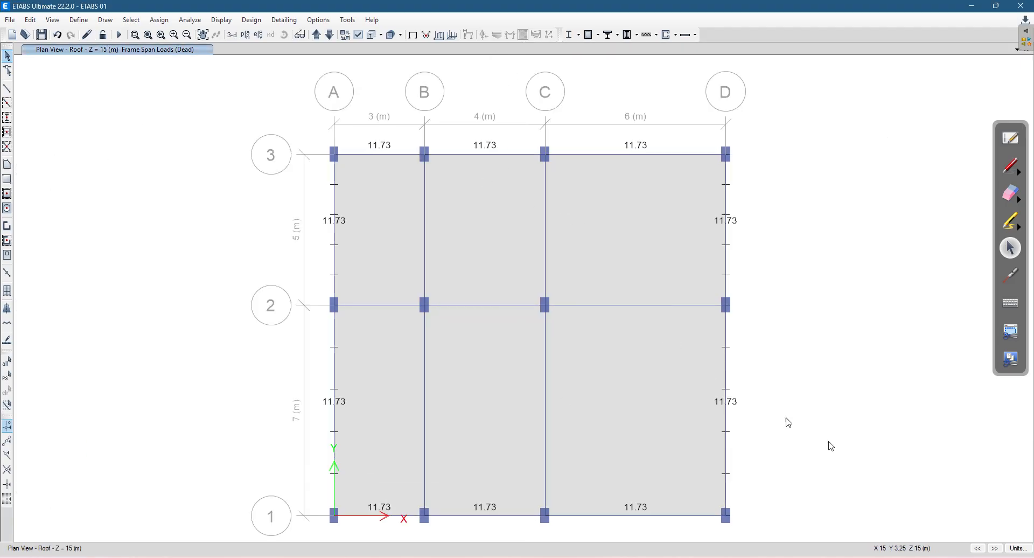
{"action": "left_click", "coordinate": [232, 20]}
{"action": "left_click", "coordinate": [233, 33]}
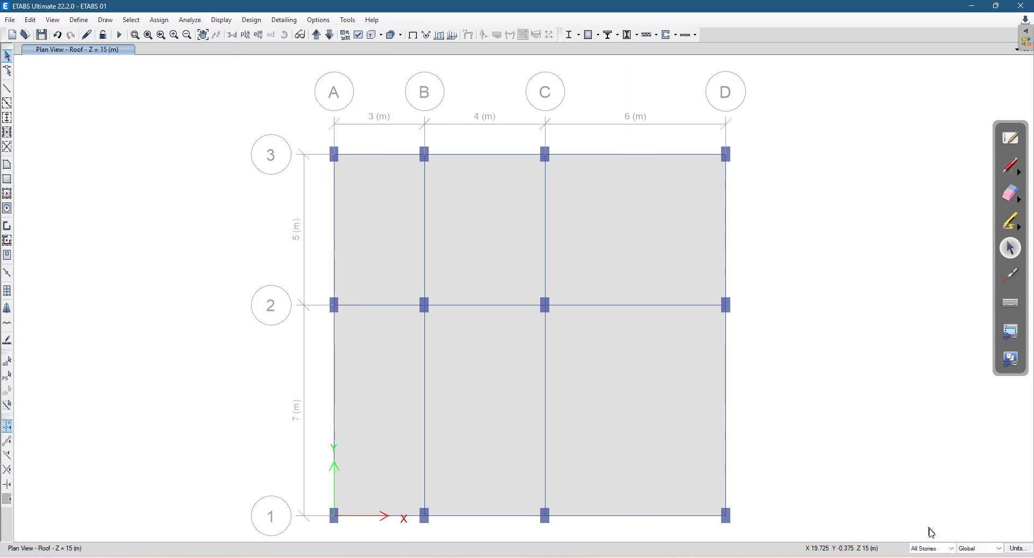
Set the story scope to One Story and select all objects in the Roof plan.
{"action": "left_click", "coordinate": [931, 548]}
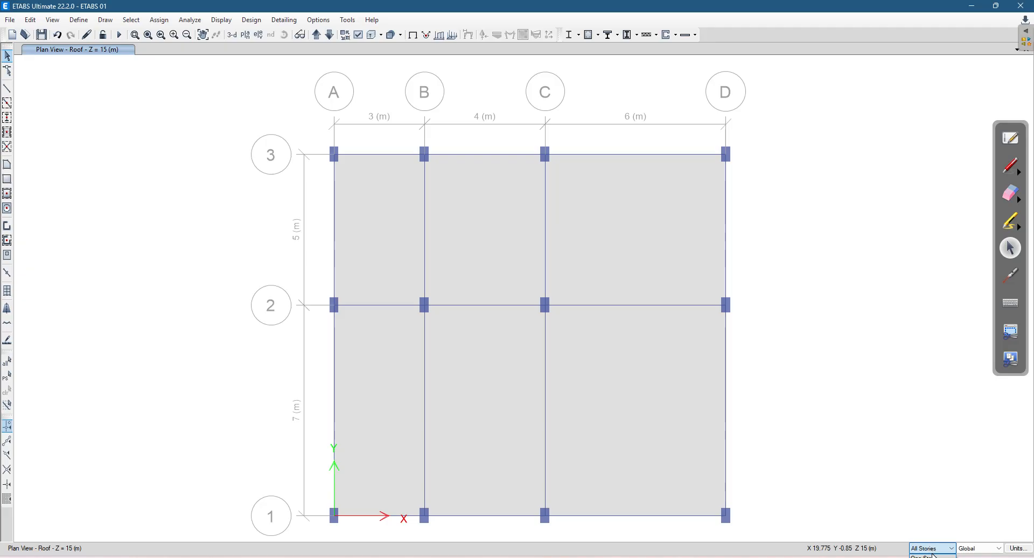
{"action": "left_click", "coordinate": [931, 555]}
{"action": "left_click_drag", "start_coordinate": [753, 145], "coordinate": [305, 541]}
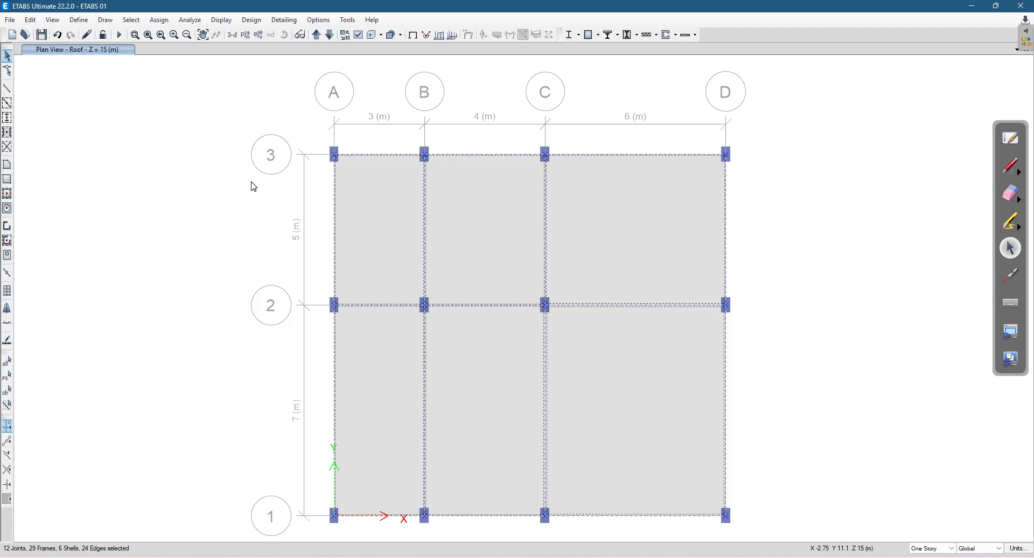
Inspect the loads assigned to the Roof beam on grid 3 between grids A and B, and close its information.
{"action": "right_click", "coordinate": [353, 157]}
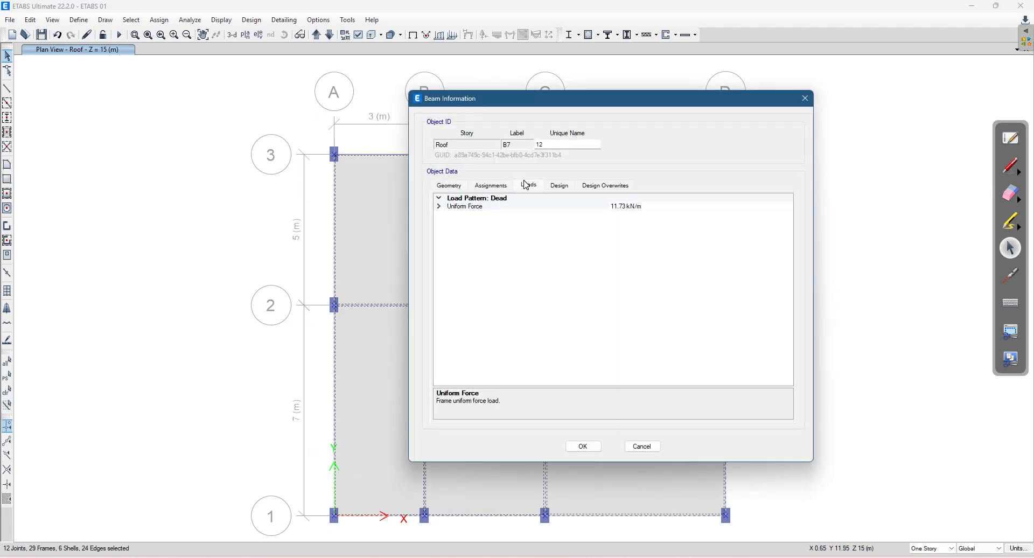
{"action": "left_click", "coordinate": [804, 100]}
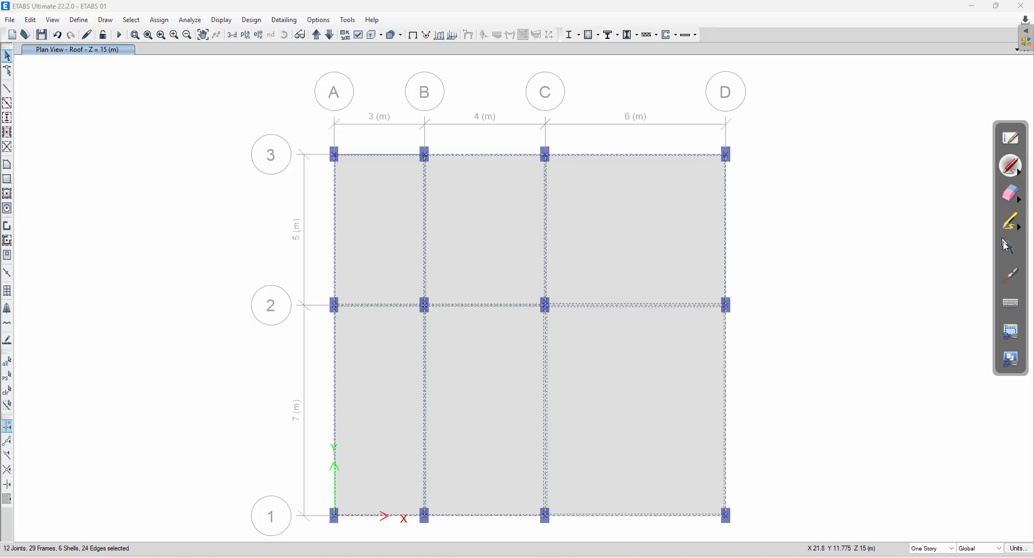
{"action": "left_click", "coordinate": [1012, 250]}
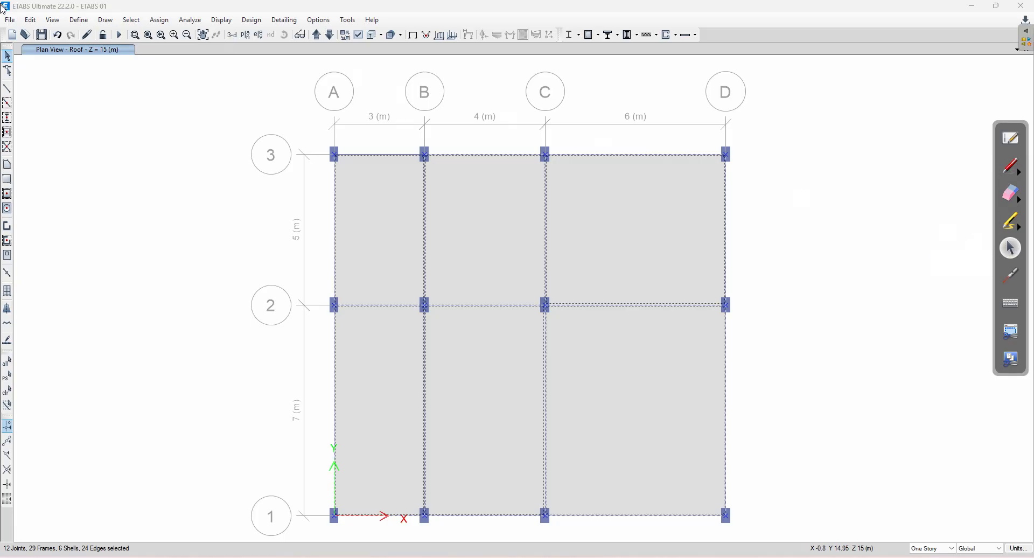
Select everything across the Roof plan again and start an assignment for the selected objects.
{"action": "left_click_drag", "start_coordinate": [773, 135], "coordinate": [309, 534]}
{"action": "left_click", "coordinate": [159, 19]}
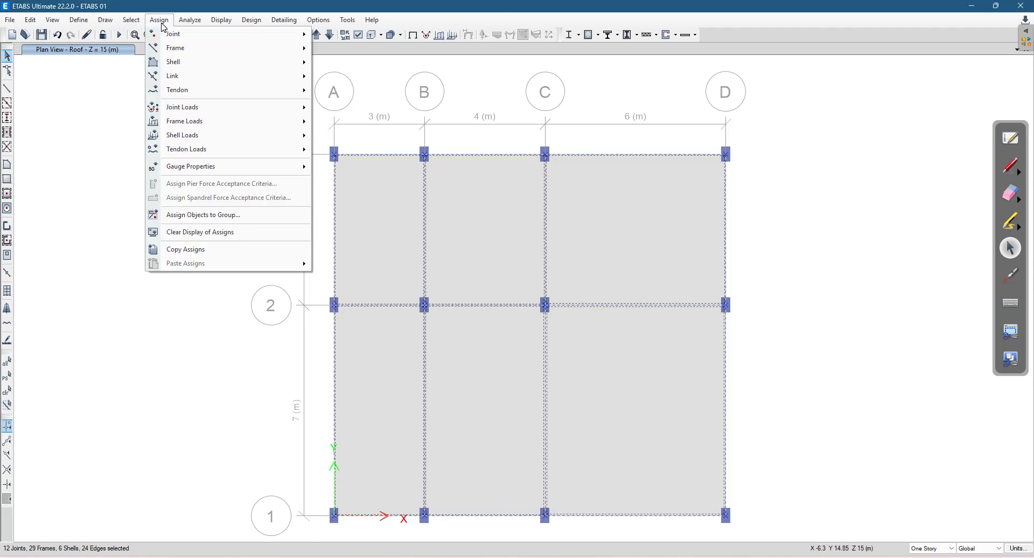
Assign a 5 kN/m uniform gravity load in the Dead pattern to all selected roof frames, replacing existing loads, and inspect it in 3-D.
{"action": "mouse_move", "coordinate": [195, 121]}
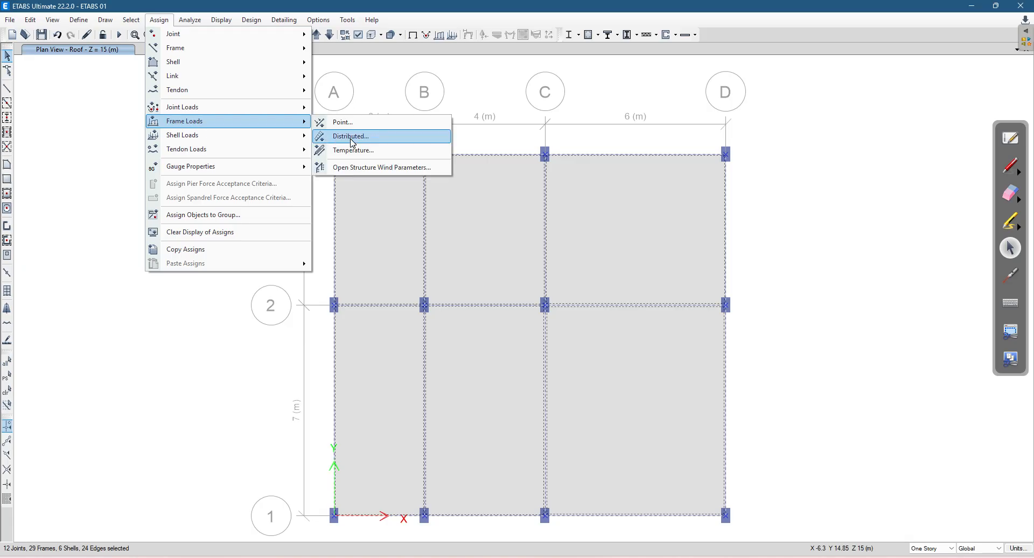
{"action": "left_click", "coordinate": [351, 141]}
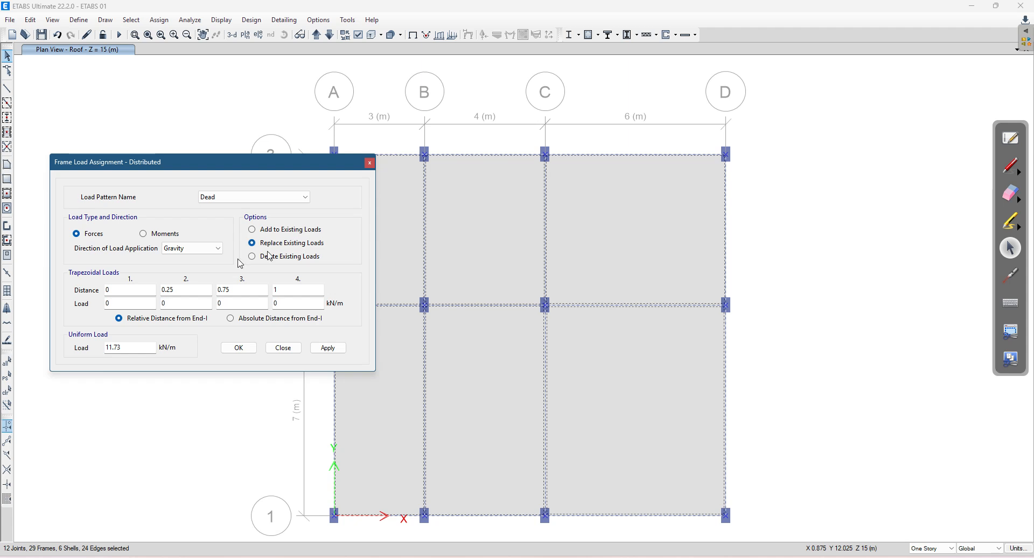
{"action": "left_click_drag", "start_coordinate": [138, 348], "coordinate": [81, 346]}
{"action": "type", "text": "5"}
{"action": "left_click", "coordinate": [328, 348]}
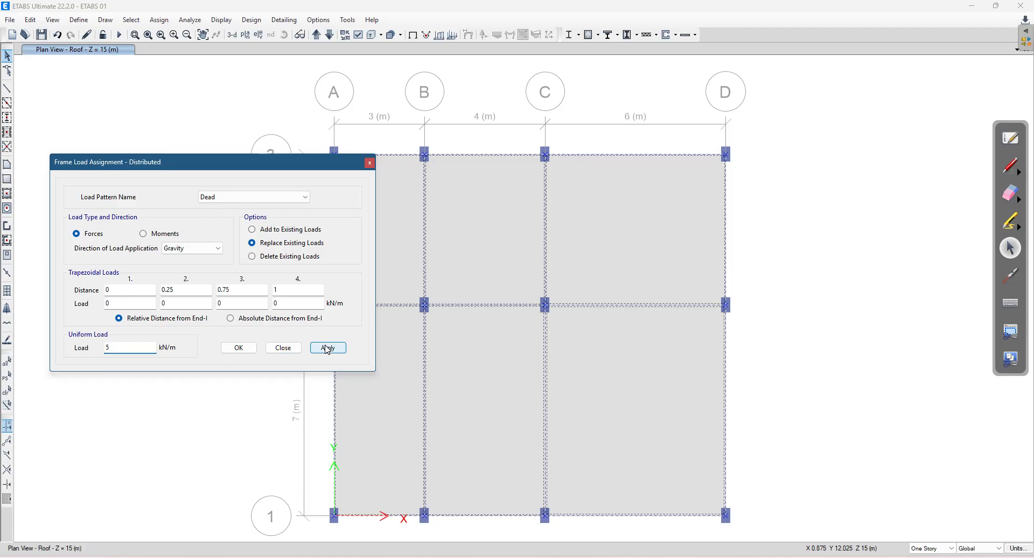
{"action": "left_click", "coordinate": [253, 351]}
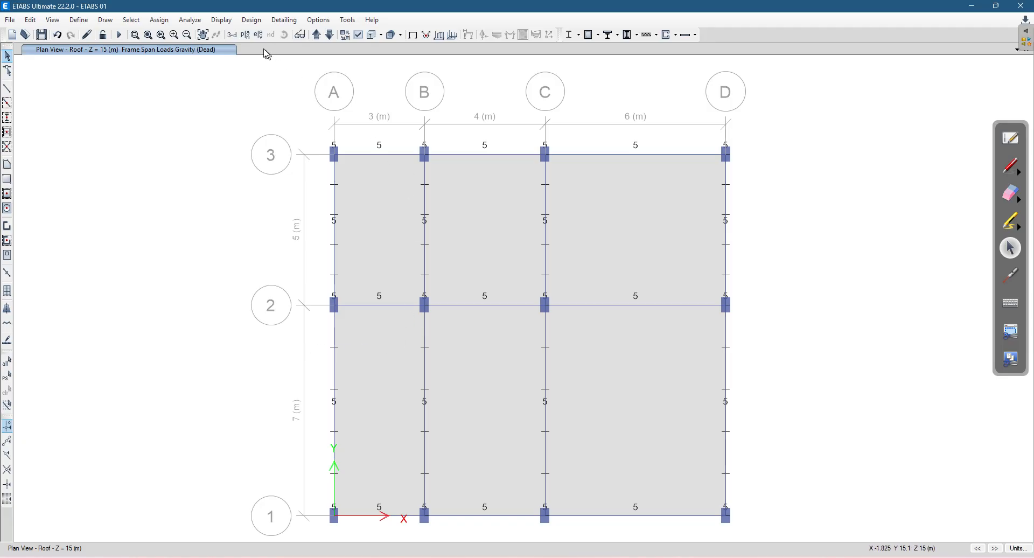
{"action": "left_click", "coordinate": [232, 36]}
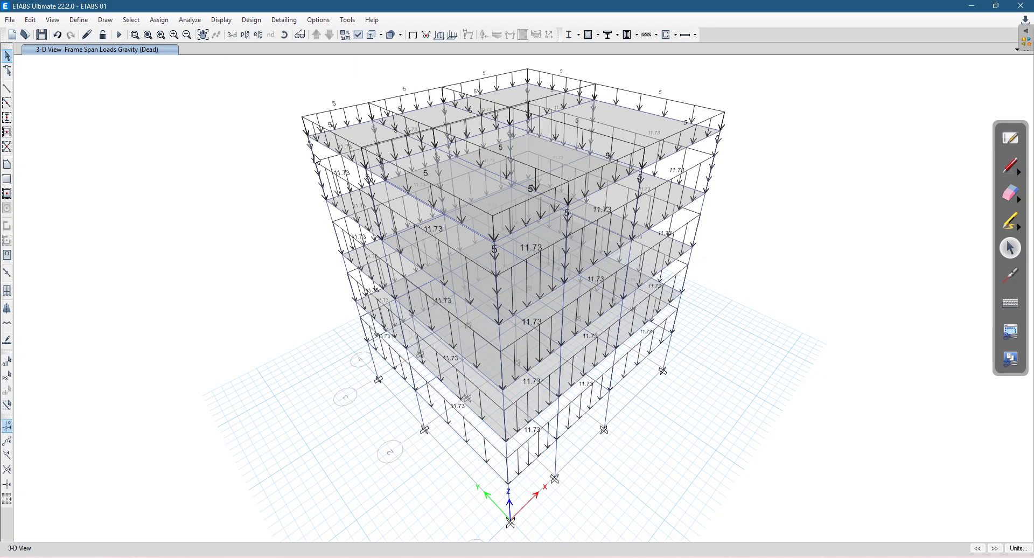
Delete the distributed Dead loads from all frames on the Roof plan.
{"action": "left_click", "coordinate": [245, 34]}
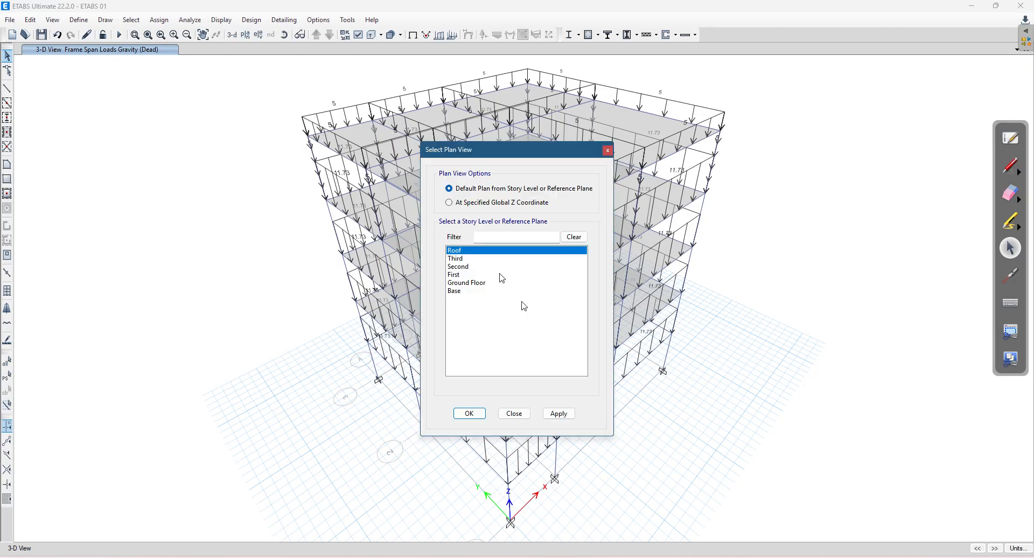
{"action": "left_click", "coordinate": [559, 413]}
{"action": "left_click", "coordinate": [469, 413]}
{"action": "left_click_drag", "start_coordinate": [779, 127], "coordinate": [305, 543]}
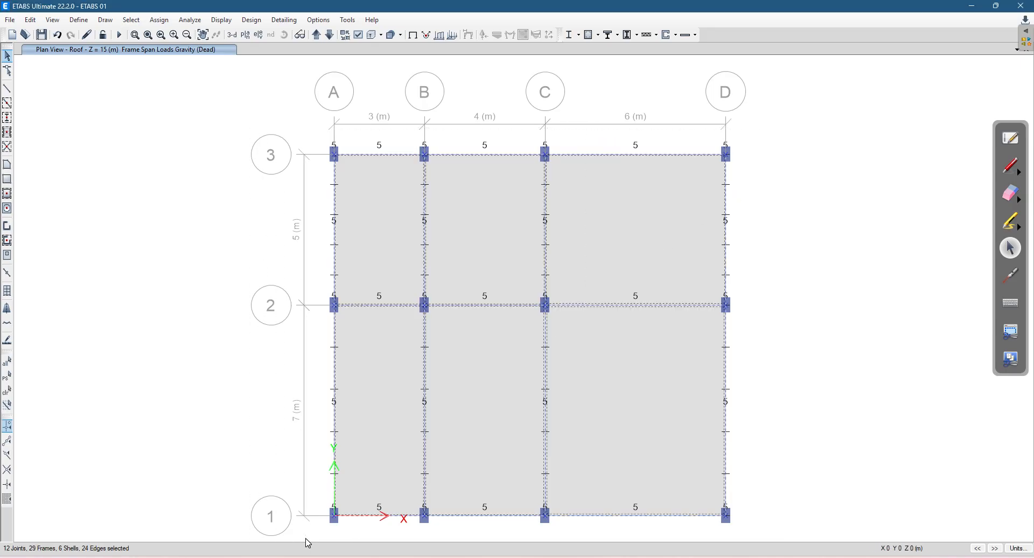
{"action": "left_click", "coordinate": [190, 21]}
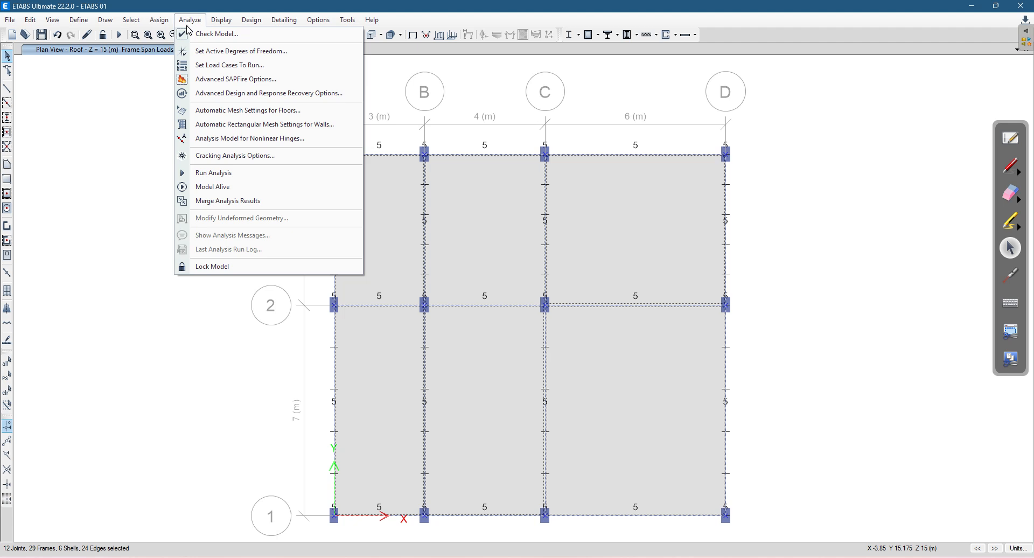
{"action": "mouse_move", "coordinate": [158, 20]}
{"action": "mouse_move", "coordinate": [223, 122]}
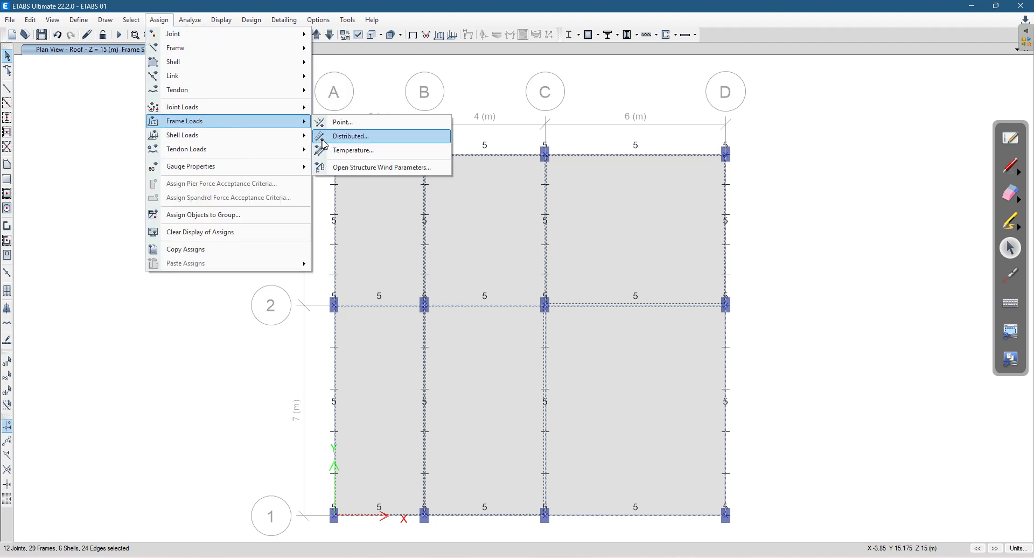
{"action": "left_click", "coordinate": [323, 141]}
{"action": "left_click", "coordinate": [282, 257]}
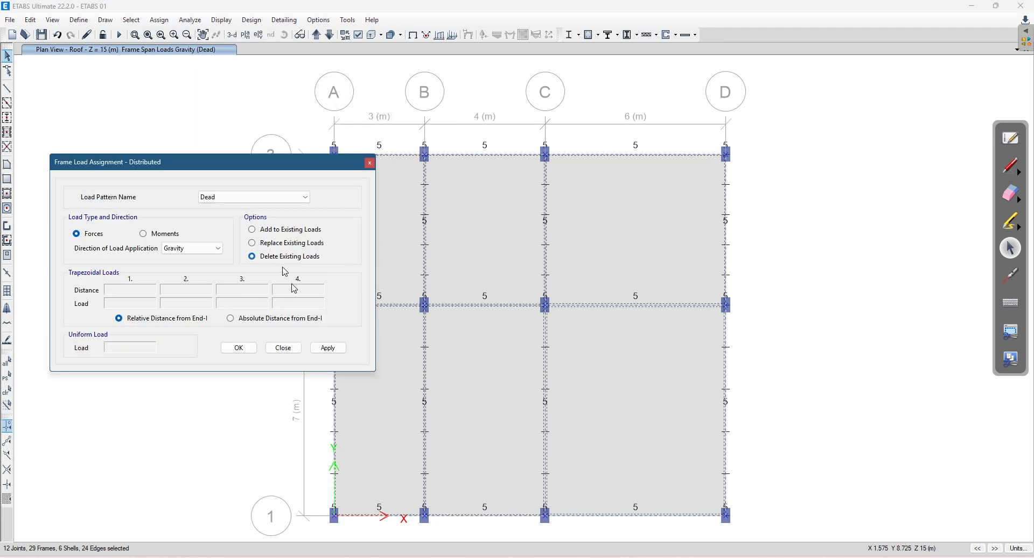
{"action": "left_click", "coordinate": [327, 348]}
{"action": "left_click", "coordinate": [238, 348]}
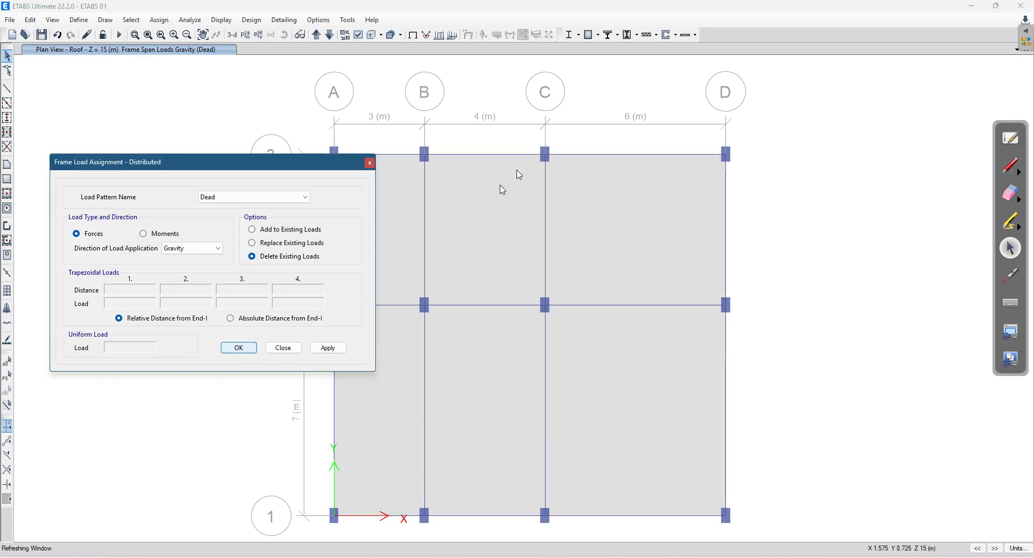
Add a 5 kN/m uniform gravity Dead load to only the perimeter beams of the Roof plan and check it in the 3-D view.
{"action": "left_click", "coordinate": [386, 155]}
{"action": "left_click", "coordinate": [474, 155]}
{"action": "left_click", "coordinate": [617, 158]}
{"action": "left_click", "coordinate": [683, 202]}
{"action": "left_click", "coordinate": [694, 159]}
{"action": "left_click", "coordinate": [699, 187]}
{"action": "left_click", "coordinate": [703, 156]}
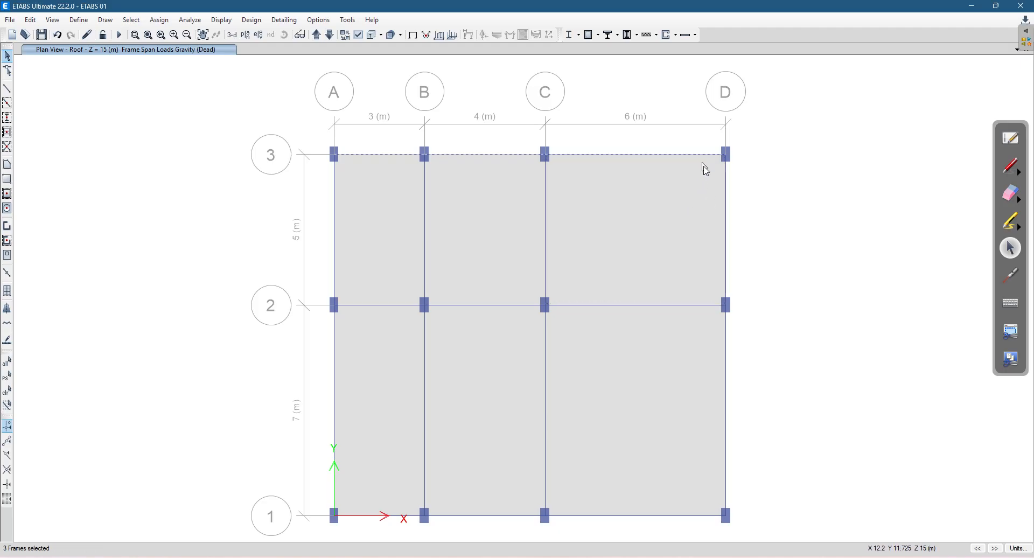
{"action": "left_click", "coordinate": [725, 234]}
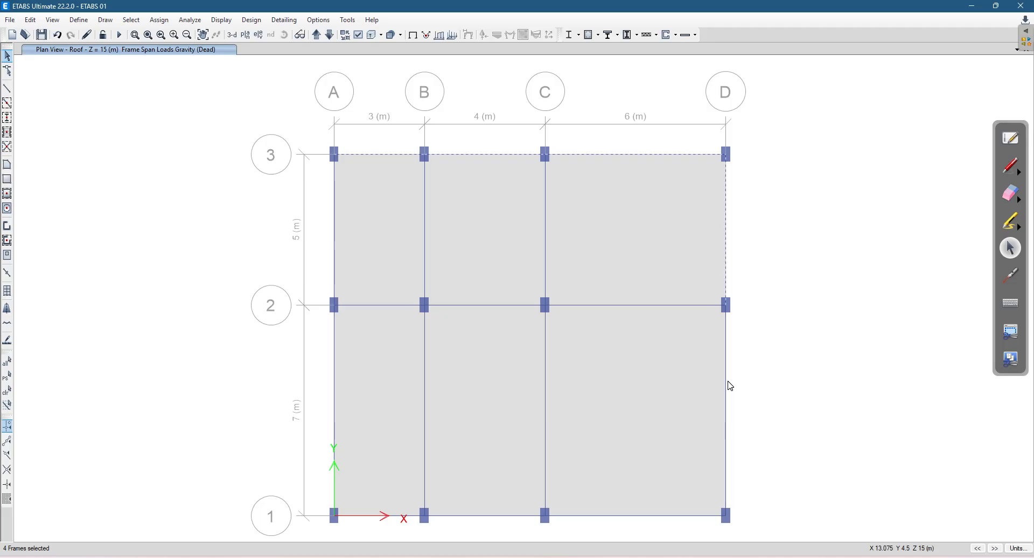
{"action": "left_click", "coordinate": [494, 516]}
{"action": "left_click", "coordinate": [335, 488]}
{"action": "left_click", "coordinate": [335, 244]}
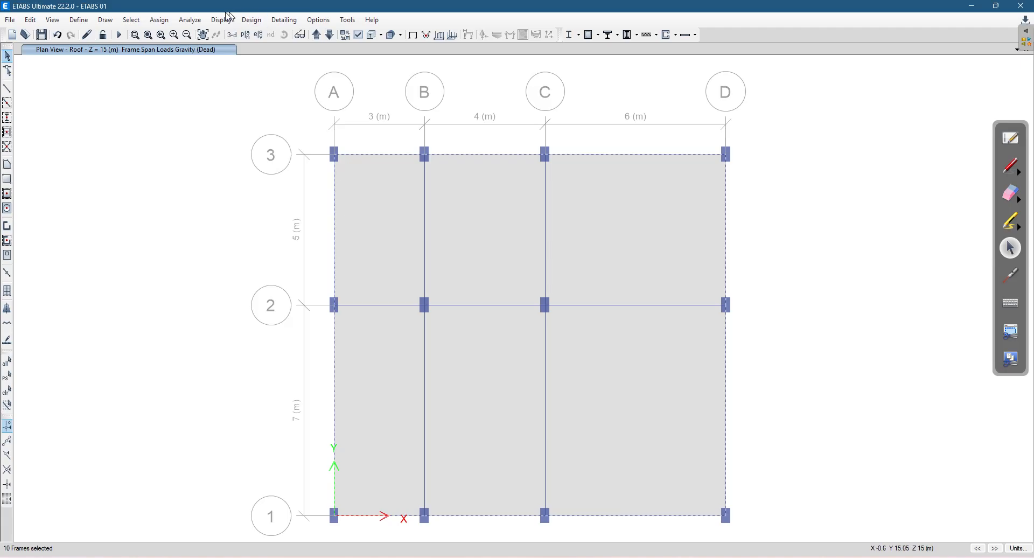
{"action": "left_click", "coordinate": [159, 20]}
{"action": "mouse_move", "coordinate": [249, 122]}
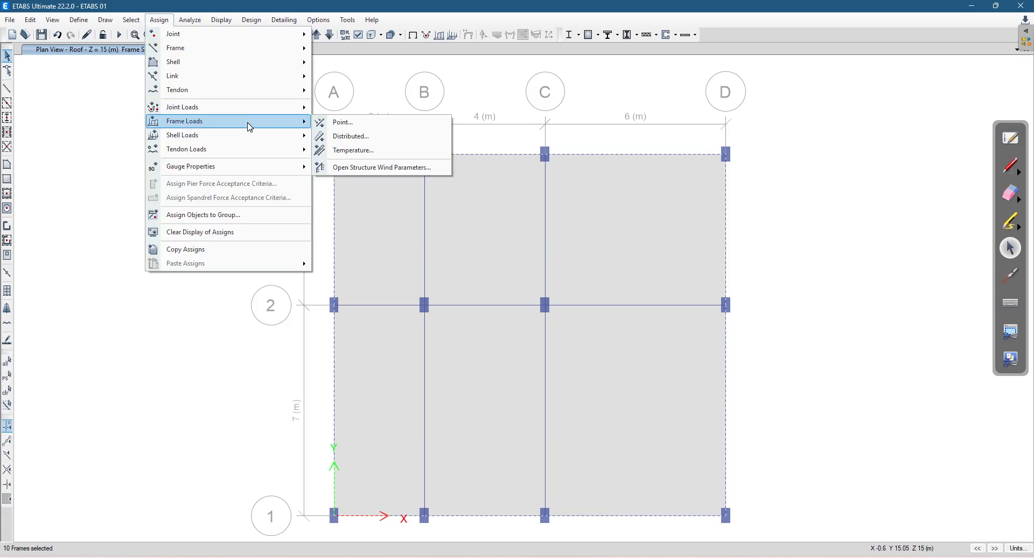
{"action": "left_click", "coordinate": [353, 137]}
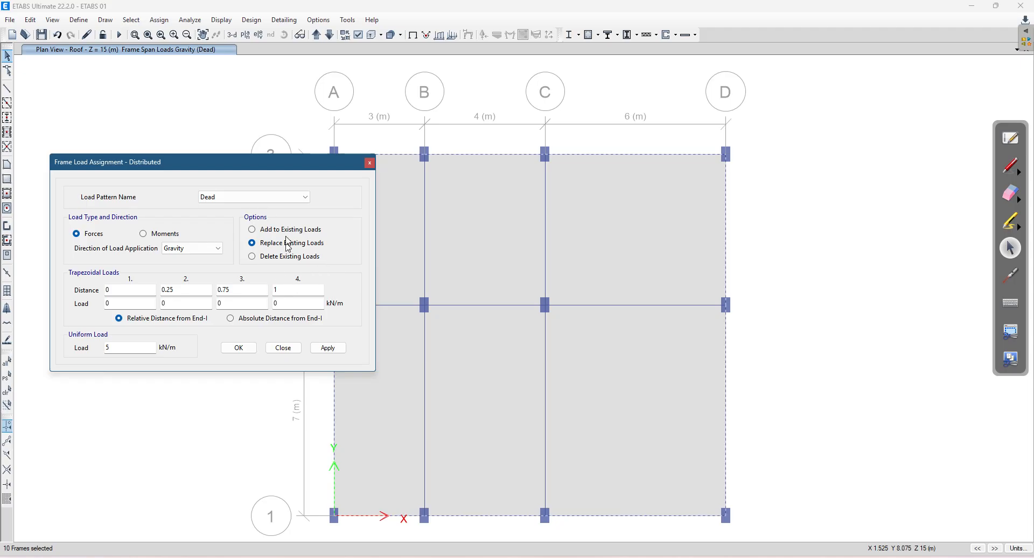
{"action": "left_click", "coordinate": [276, 231]}
{"action": "left_click", "coordinate": [313, 348]}
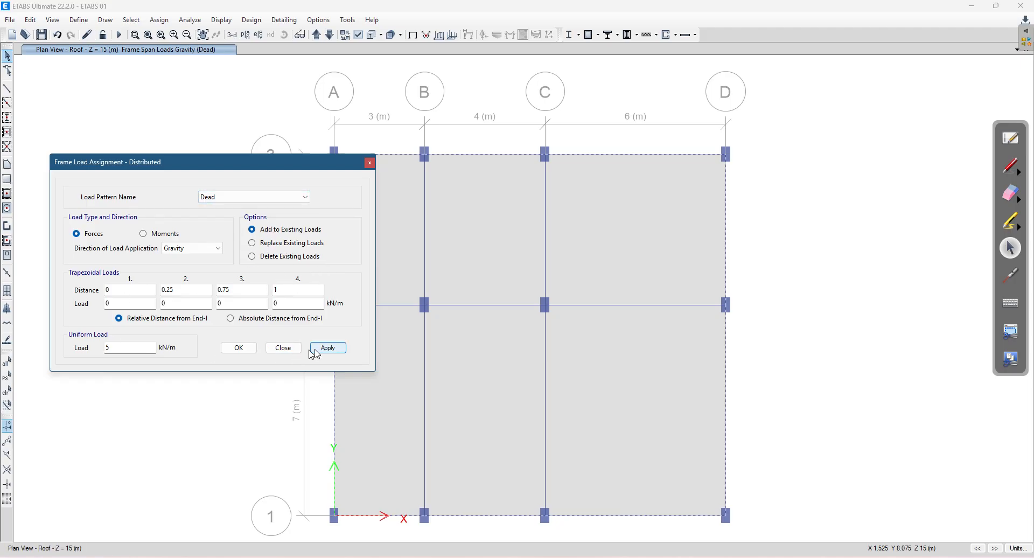
{"action": "left_click", "coordinate": [239, 347]}
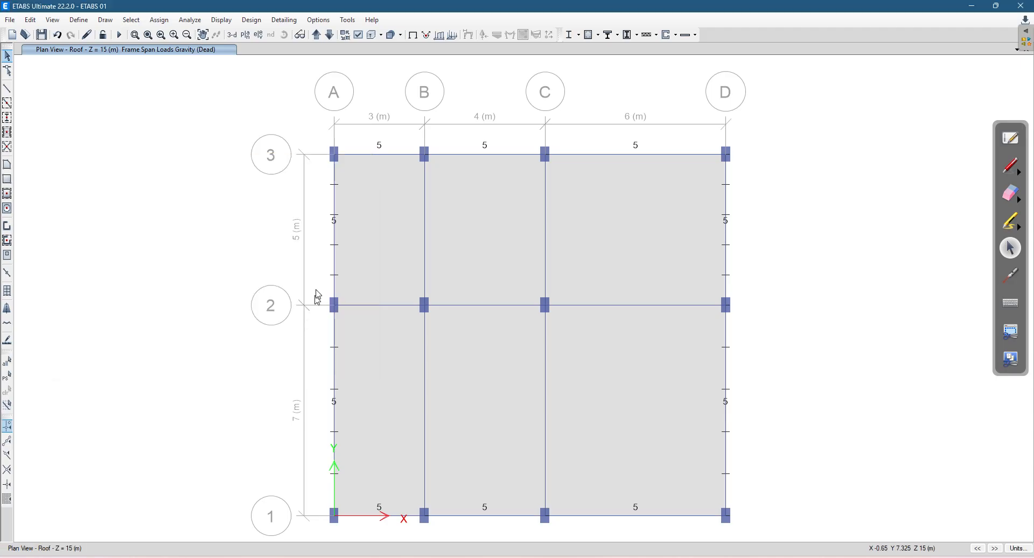
{"action": "left_click", "coordinate": [231, 35]}
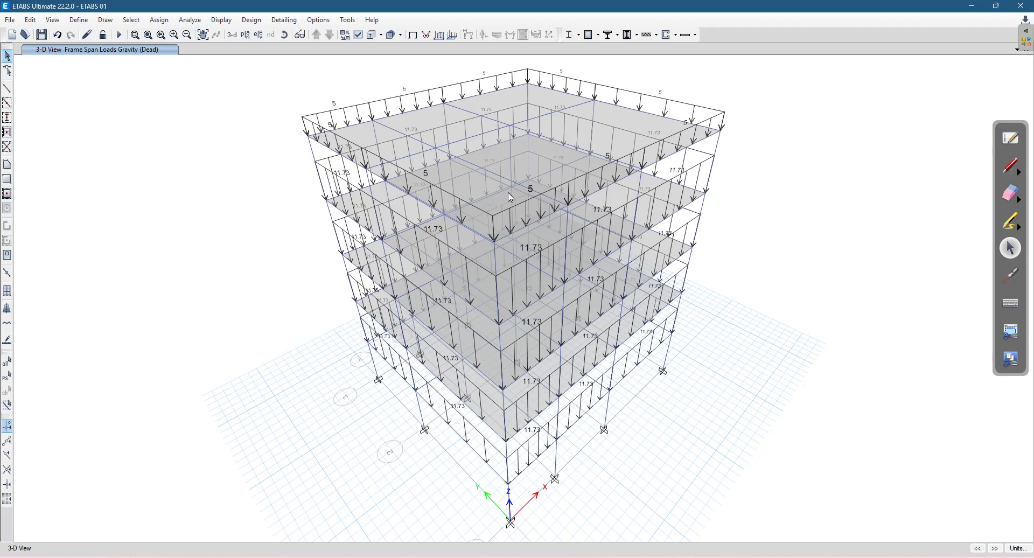
Handwrite a "UDL Frames" note beside the model listing main wall, partition wall and parapet wall, and erase it.
{"action": "left_click", "coordinate": [1006, 166]}
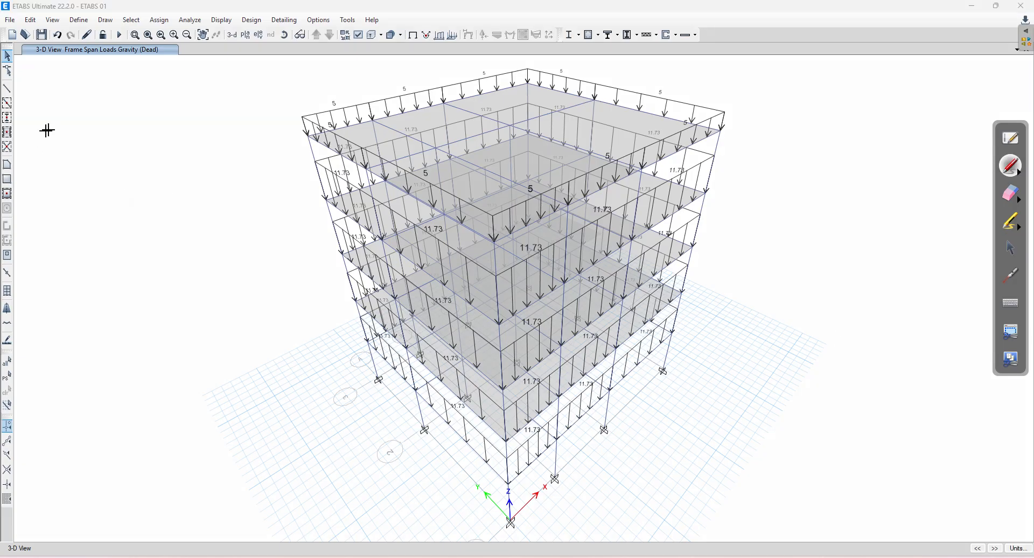
{"action": "left_click_drag", "start_coordinate": [53, 121], "coordinate": [93, 114]}
{"action": "left_click_drag", "start_coordinate": [49, 144], "coordinate": [110, 110]}
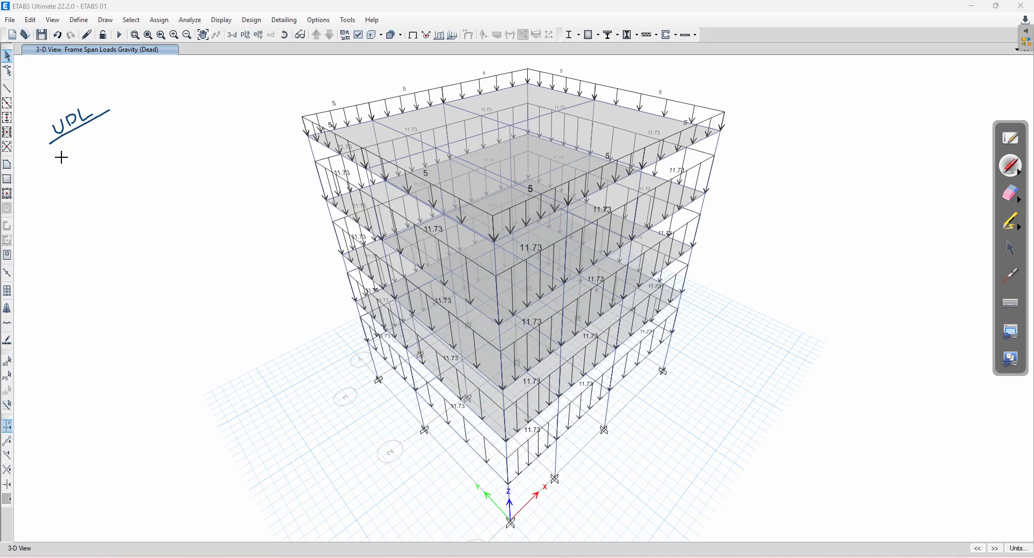
{"action": "left_click_drag", "start_coordinate": [59, 150], "coordinate": [61, 165]}
{"action": "mouse_move", "coordinate": [58, 152]}
{"action": "left_mouse_down"}
{"action": "mouse_move", "coordinate": [76, 159]}
{"action": "mouse_move", "coordinate": [124, 131]}
{"action": "left_mouse_up"}
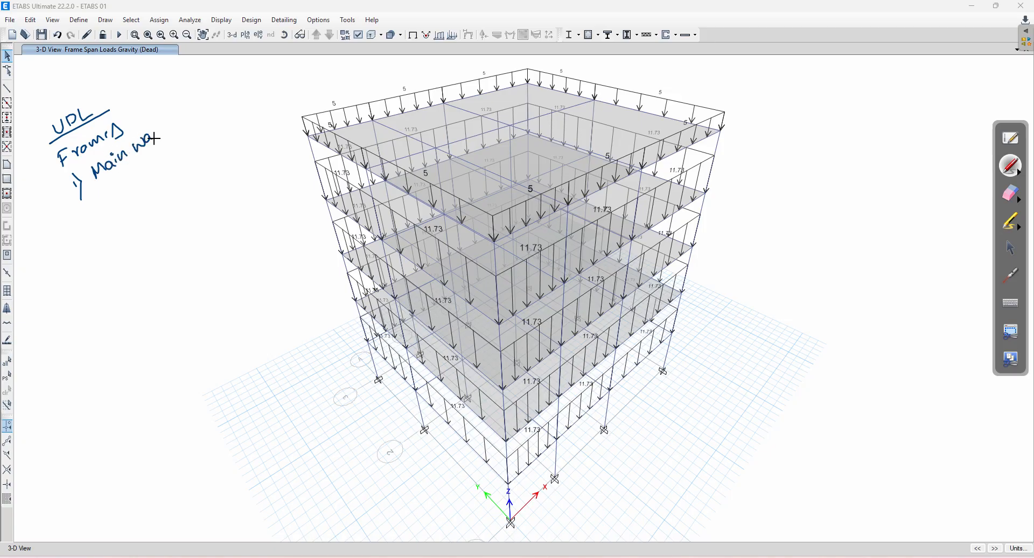
{"action": "left_click", "coordinate": [89, 211]}
{"action": "left_click_drag", "start_coordinate": [110, 200], "coordinate": [114, 194]}
{"action": "left_click_drag", "start_coordinate": [158, 166], "coordinate": [204, 113]}
{"action": "mouse_move", "coordinate": [205, 130]}
{"action": "left_mouse_down"}
{"action": "mouse_move", "coordinate": [225, 97]}
{"action": "mouse_move", "coordinate": [229, 123]}
{"action": "left_mouse_up"}
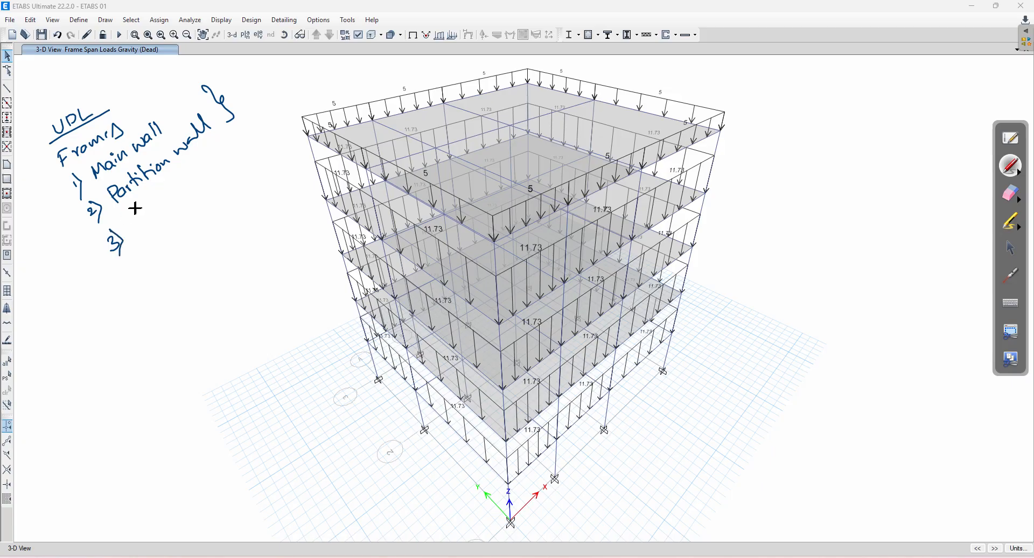
{"action": "left_click_drag", "start_coordinate": [132, 231], "coordinate": [167, 199]}
{"action": "left_click_drag", "start_coordinate": [211, 171], "coordinate": [212, 174]}
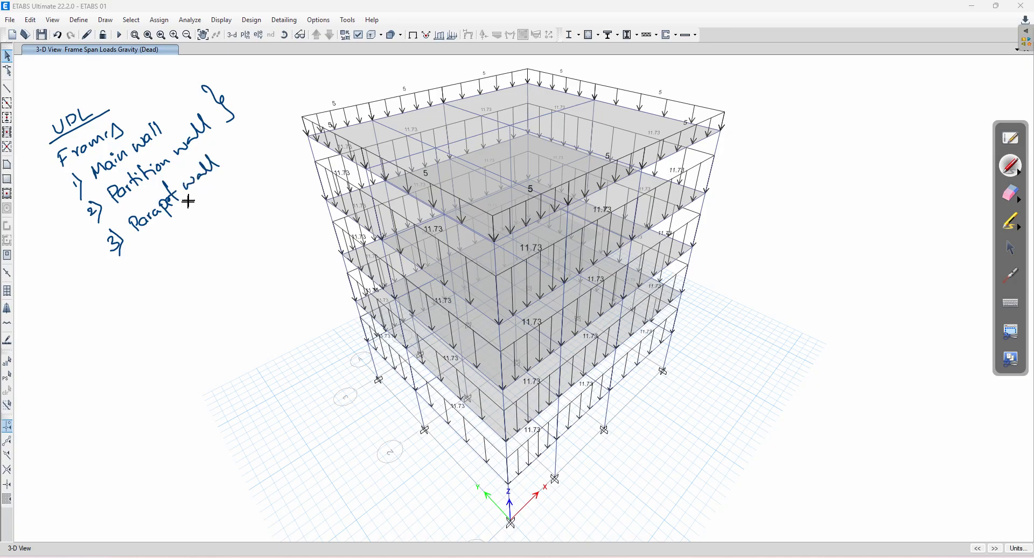
{"action": "left_click", "coordinate": [1011, 192]}
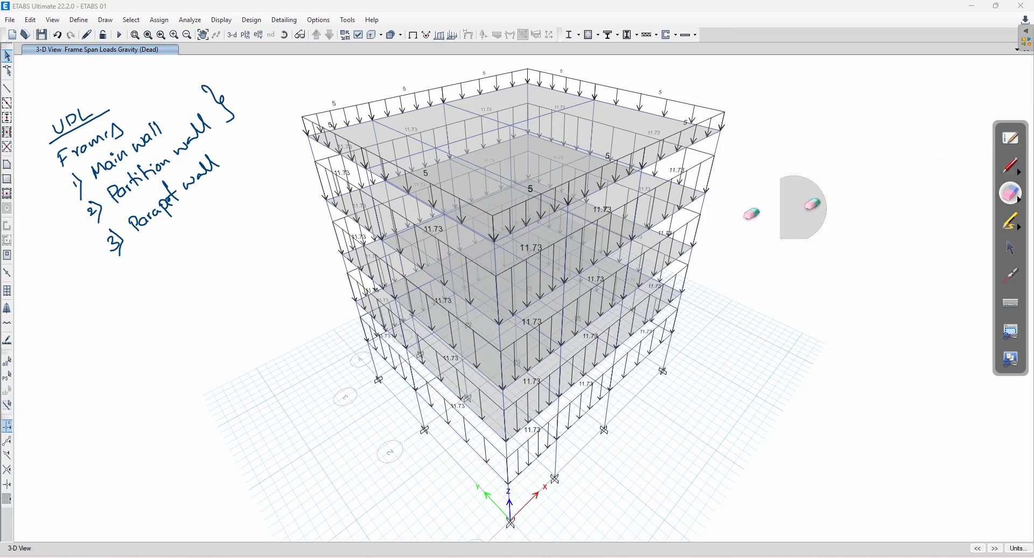
{"action": "mouse_move", "coordinate": [147, 240]}
{"action": "left_mouse_down"}
{"action": "mouse_move", "coordinate": [111, 249]}
{"action": "mouse_move", "coordinate": [208, 155]}
{"action": "mouse_move", "coordinate": [79, 116]}
{"action": "mouse_move", "coordinate": [158, 180]}
{"action": "left_mouse_up"}
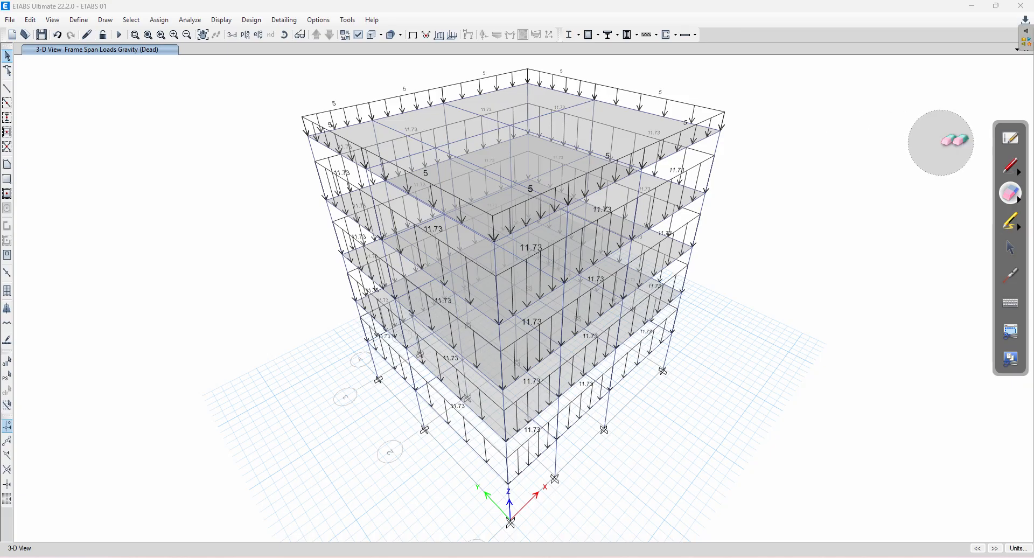
Handwrite the notes "Area load", "Slab load" and "Shell loads" beside the model, with the first two underlined.
{"action": "left_click", "coordinate": [1011, 165]}
{"action": "left_click_drag", "start_coordinate": [57, 205], "coordinate": [66, 191]}
{"action": "left_click_drag", "start_coordinate": [68, 189], "coordinate": [133, 158]}
{"action": "left_click_drag", "start_coordinate": [45, 226], "coordinate": [146, 159]}
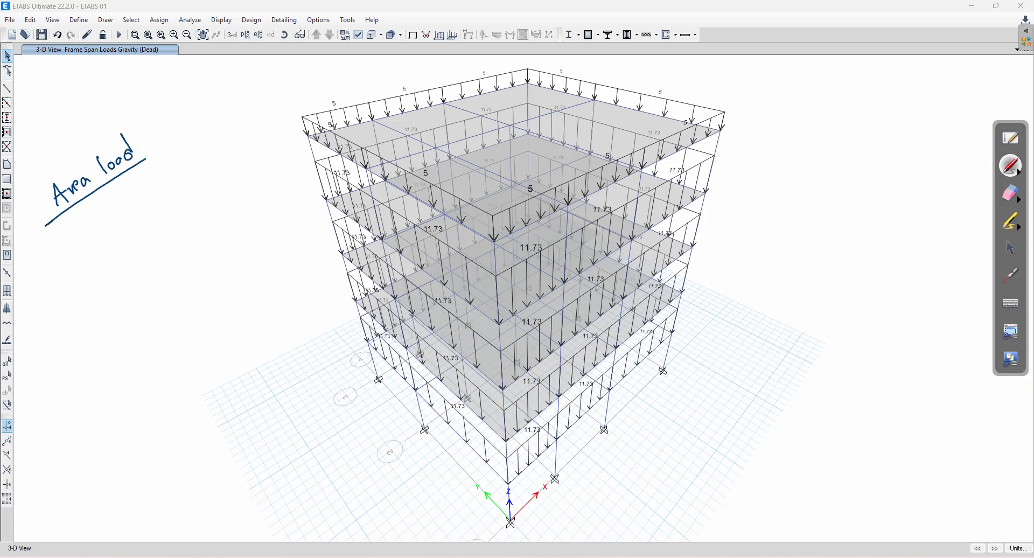
{"action": "left_click_drag", "start_coordinate": [75, 218], "coordinate": [66, 236]}
{"action": "mouse_move", "coordinate": [82, 216]}
{"action": "left_mouse_down"}
{"action": "mouse_move", "coordinate": [80, 233]}
{"action": "mouse_move", "coordinate": [113, 208]}
{"action": "left_mouse_up"}
{"action": "left_click_drag", "start_coordinate": [121, 197], "coordinate": [129, 196]}
{"action": "left_click_drag", "start_coordinate": [63, 262], "coordinate": [159, 189]}
{"action": "mouse_move", "coordinate": [101, 251]}
{"action": "left_mouse_down"}
{"action": "mouse_move", "coordinate": [90, 263]}
{"action": "mouse_move", "coordinate": [109, 264]}
{"action": "left_mouse_up"}
{"action": "left_click_drag", "start_coordinate": [117, 231], "coordinate": [127, 240]}
{"action": "left_click_drag", "start_coordinate": [130, 221], "coordinate": [133, 238]}
{"action": "mouse_move", "coordinate": [135, 219]}
{"action": "left_mouse_down"}
{"action": "mouse_move", "coordinate": [142, 227]}
{"action": "mouse_move", "coordinate": [172, 209]}
{"action": "left_mouse_up"}
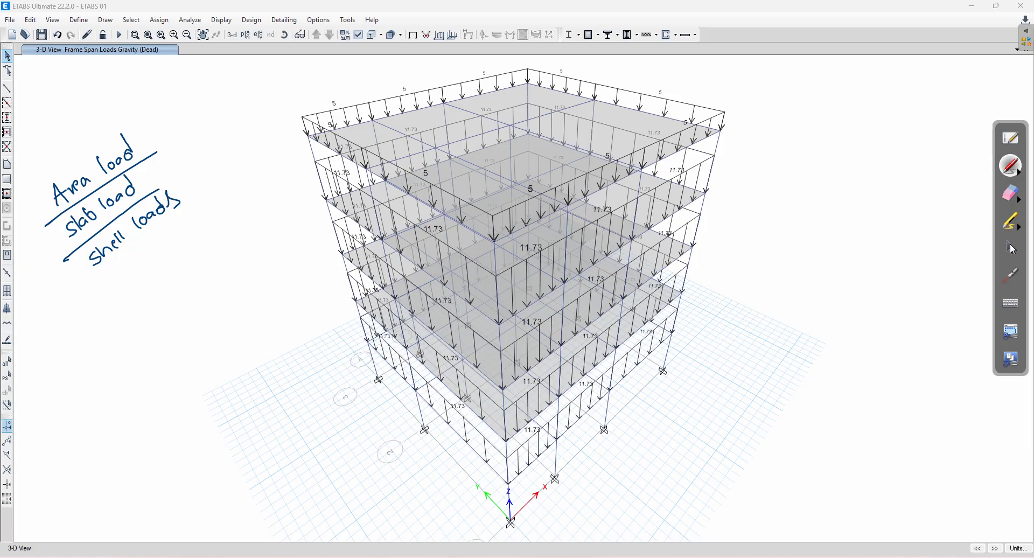
{"action": "left_click", "coordinate": [1012, 249]}
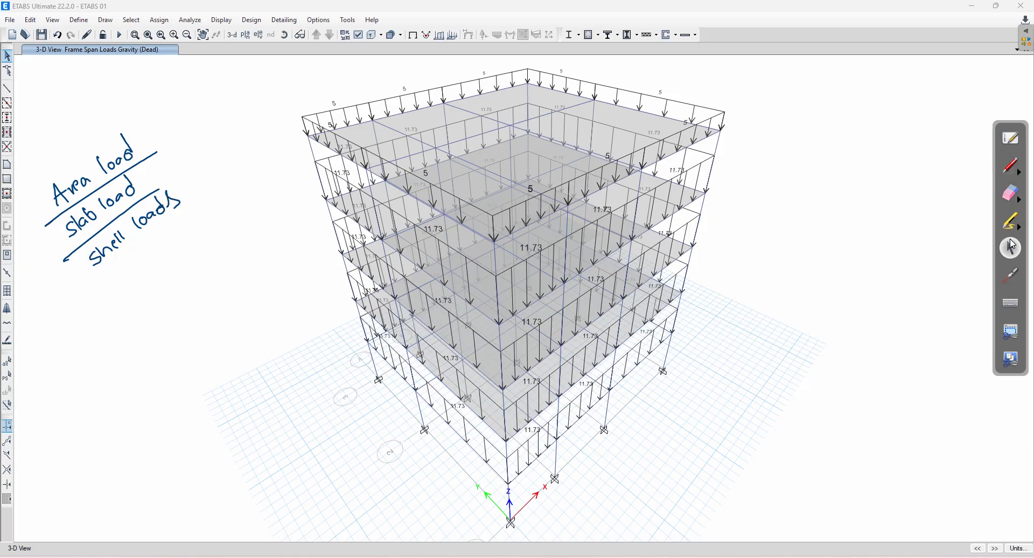
Return the display to the undeformed shape without load diagrams and show the First story plan view.
{"action": "left_click", "coordinate": [227, 23]}
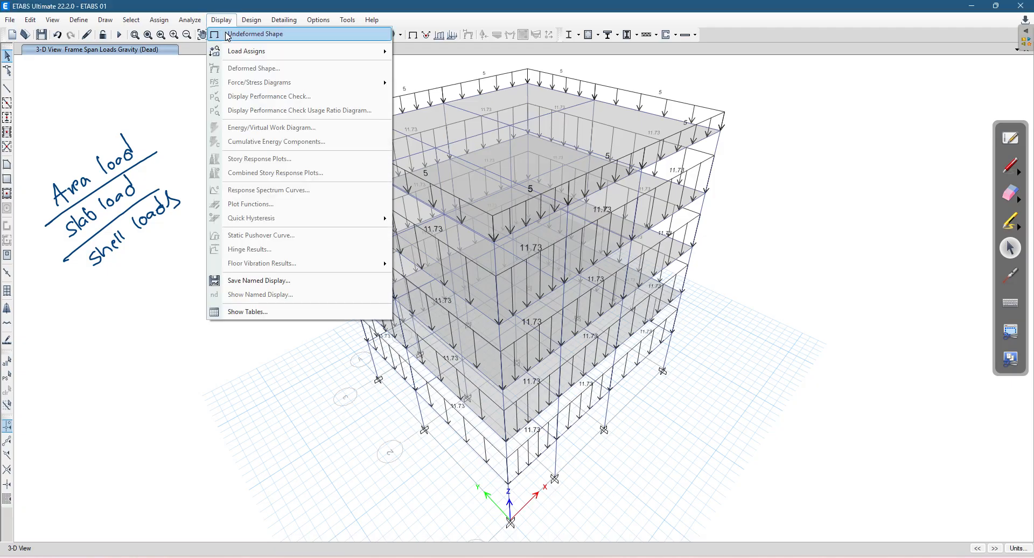
{"action": "left_click", "coordinate": [228, 35]}
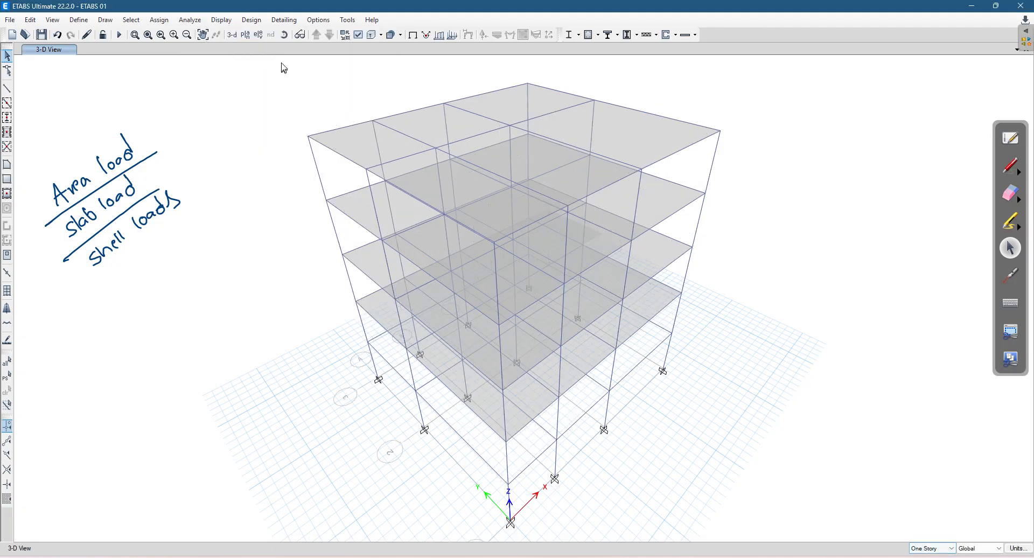
{"action": "left_click", "coordinate": [245, 34]}
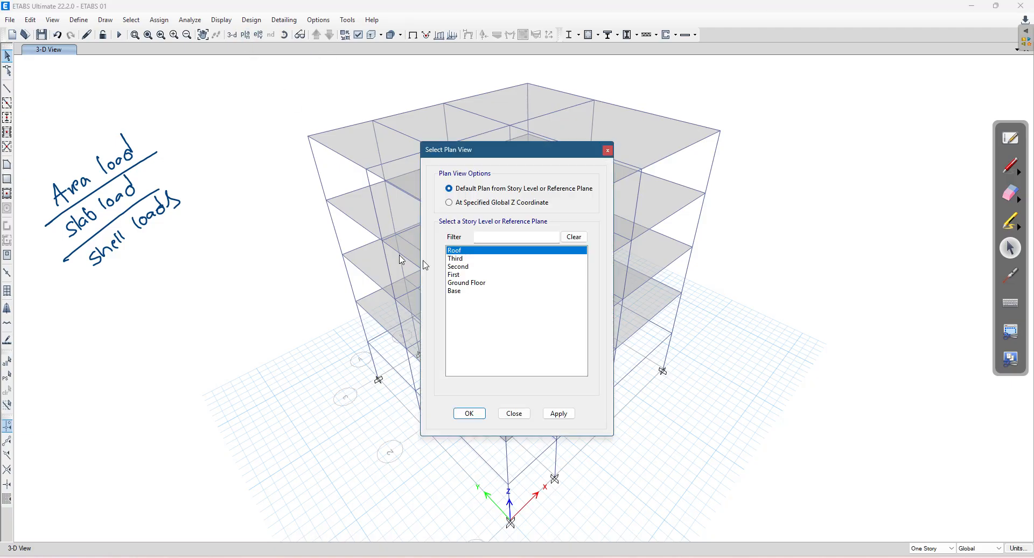
{"action": "left_click", "coordinate": [465, 275]}
{"action": "left_click", "coordinate": [560, 414]}
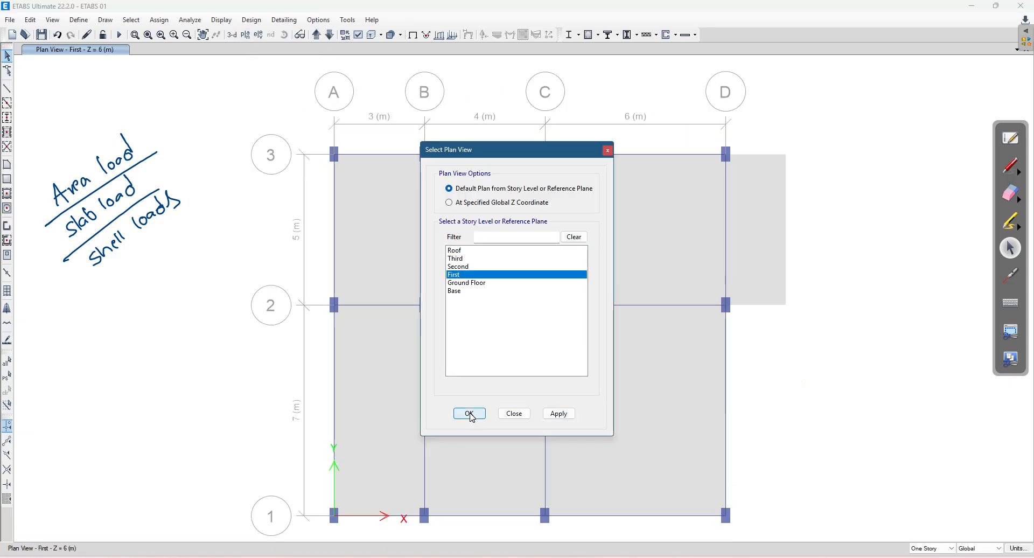
{"action": "left_click", "coordinate": [470, 413]}
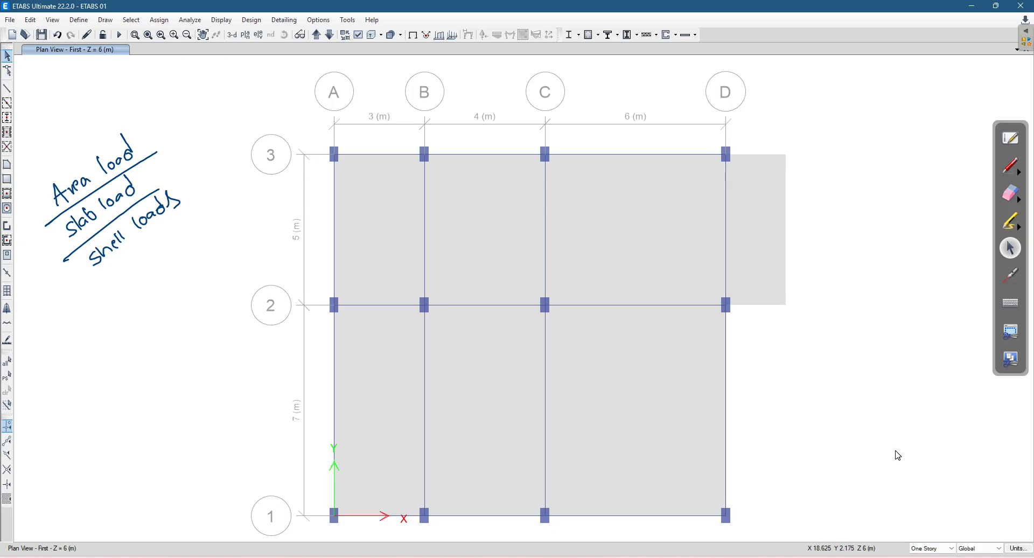
{"action": "left_click", "coordinate": [929, 548]}
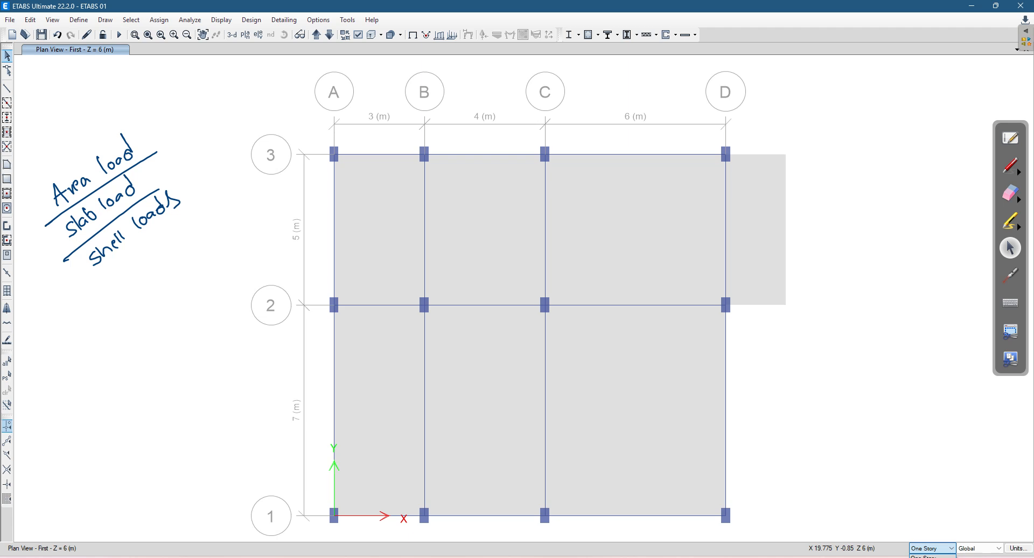
{"action": "left_click", "coordinate": [897, 388]}
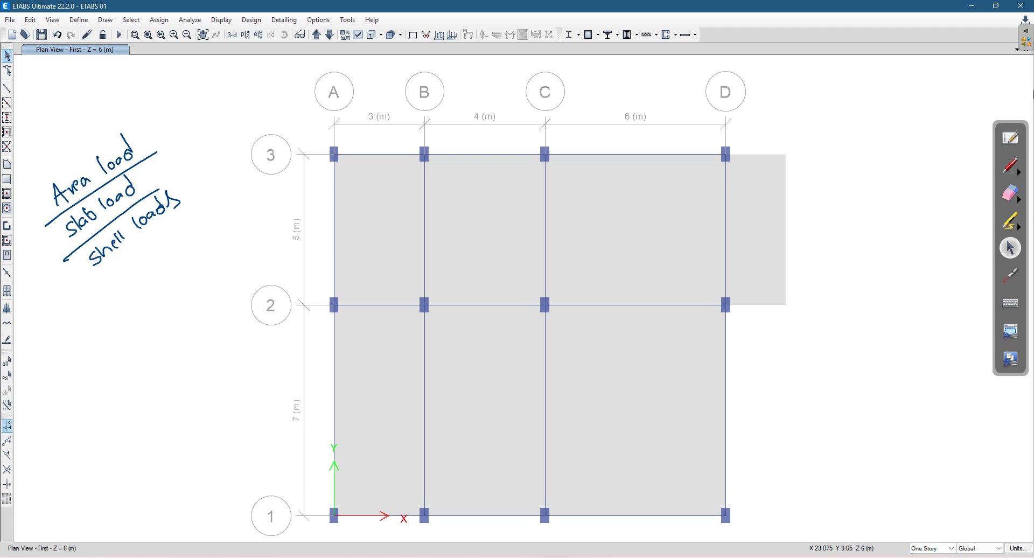
Annotate the plan in red, writing a circled "Toilet area" in bay A–B/2–3 and an arrowed "Balcony" label beside the overhang past grid D.
{"action": "left_click", "coordinate": [1006, 169]}
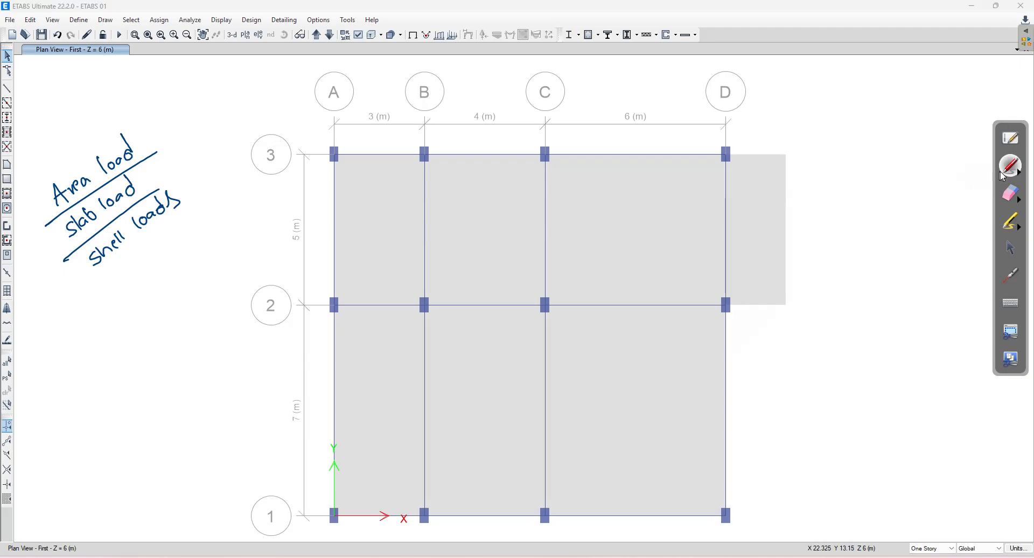
{"action": "left_click", "coordinate": [1021, 173]}
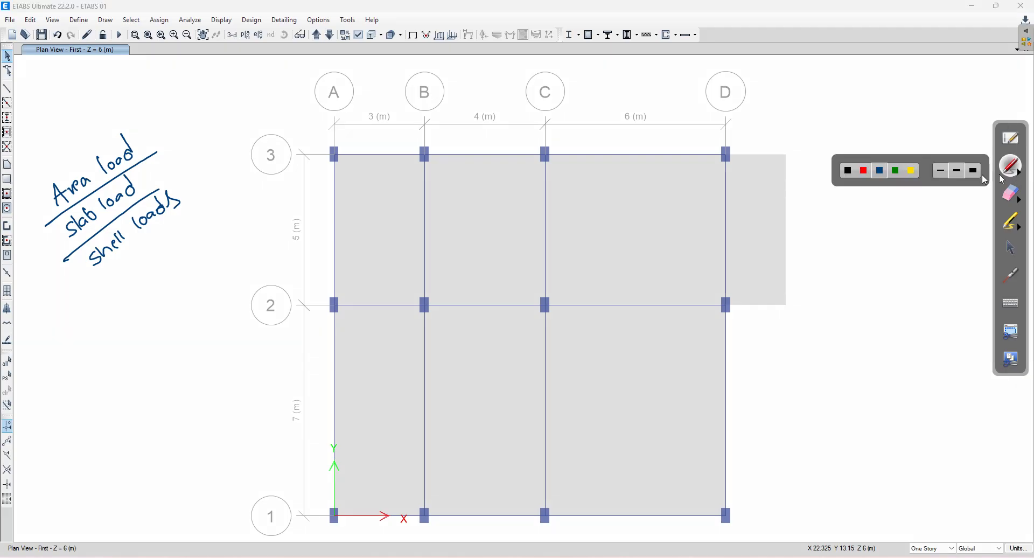
{"action": "left_click", "coordinate": [865, 171]}
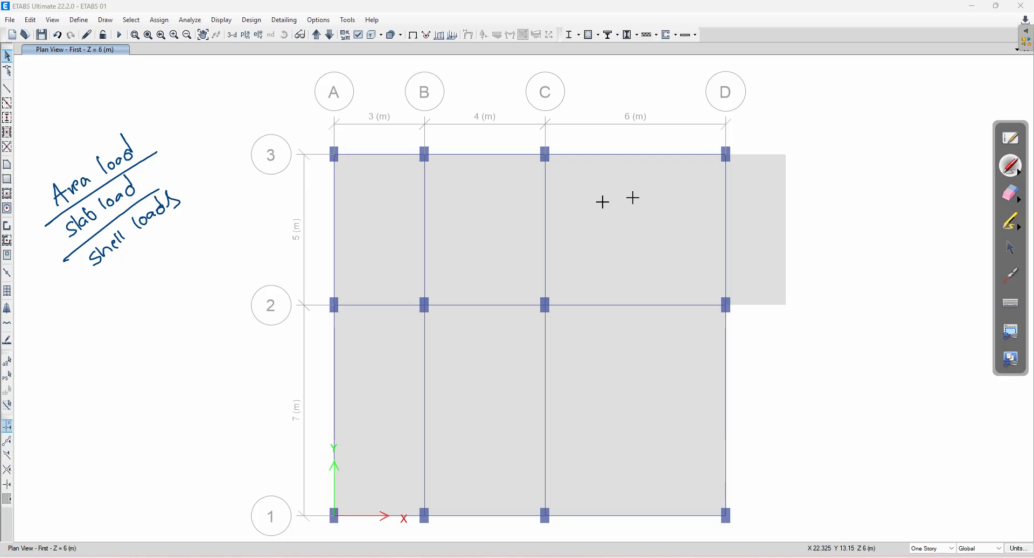
{"action": "mouse_move", "coordinate": [353, 225]}
{"action": "left_mouse_down"}
{"action": "mouse_move", "coordinate": [380, 209]}
{"action": "mouse_move", "coordinate": [390, 226]}
{"action": "left_mouse_up"}
{"action": "left_click", "coordinate": [366, 241]}
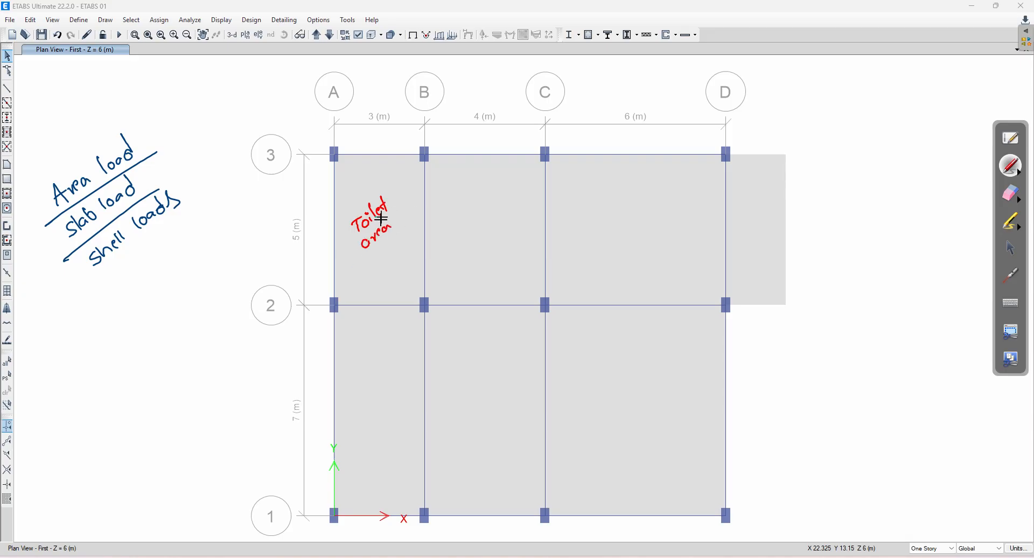
{"action": "left_click_drag", "start_coordinate": [356, 197], "coordinate": [350, 253]}
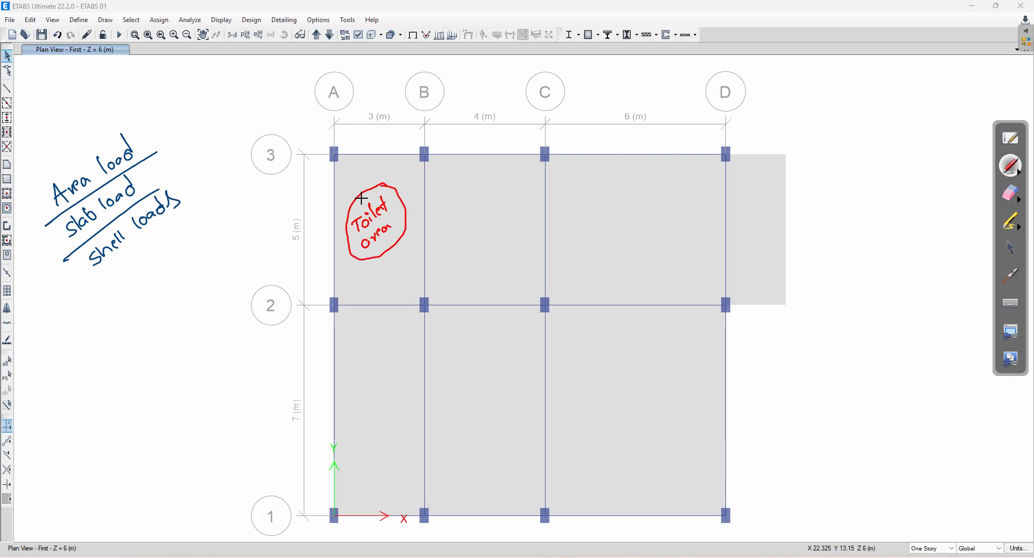
{"action": "left_click_drag", "start_coordinate": [767, 211], "coordinate": [844, 190]}
{"action": "mouse_move", "coordinate": [849, 169]}
{"action": "left_mouse_down"}
{"action": "mouse_move", "coordinate": [852, 188]}
{"action": "mouse_move", "coordinate": [893, 164]}
{"action": "mouse_move", "coordinate": [885, 182]}
{"action": "left_mouse_up"}
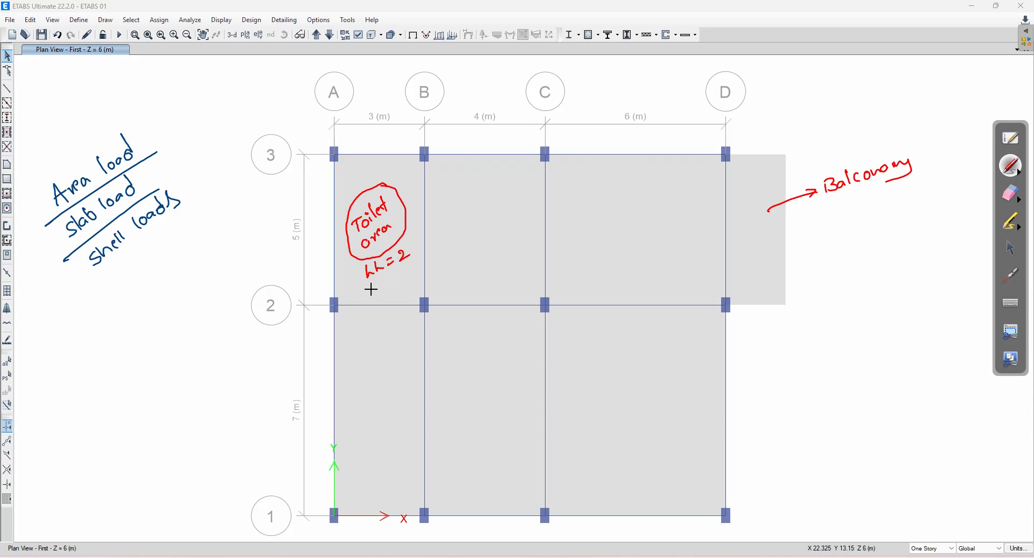
Handwrite LL = 2, DL = 1.5 and SL = 6 by the toilet, and LL = 2, DL = 1.5 in bay B–C/2–3 with arrows to the other bays.
{"action": "mouse_move", "coordinate": [370, 288]}
{"action": "left_mouse_down"}
{"action": "mouse_move", "coordinate": [373, 296]}
{"action": "mouse_move", "coordinate": [381, 286]}
{"action": "left_mouse_up"}
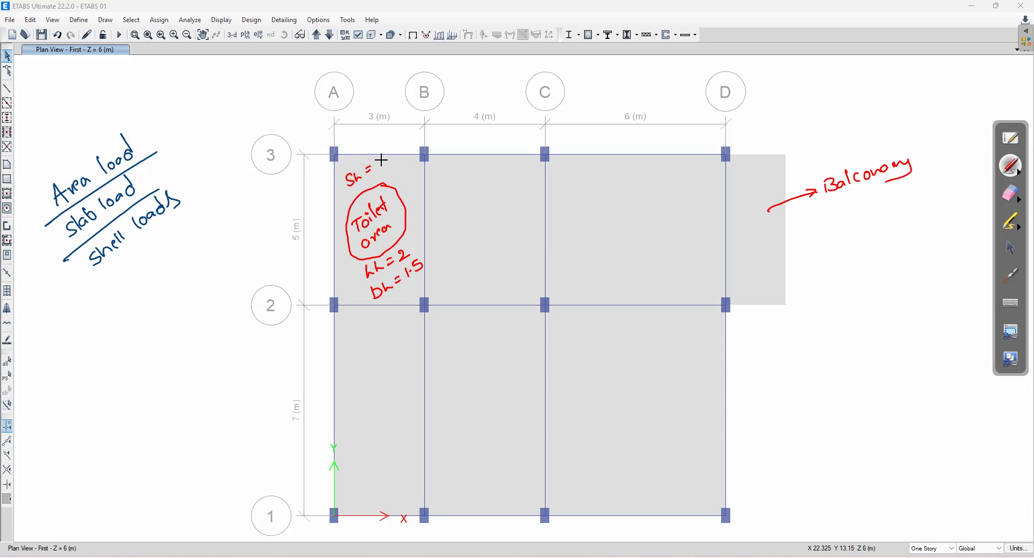
{"action": "left_click_drag", "start_coordinate": [382, 156], "coordinate": [383, 165]}
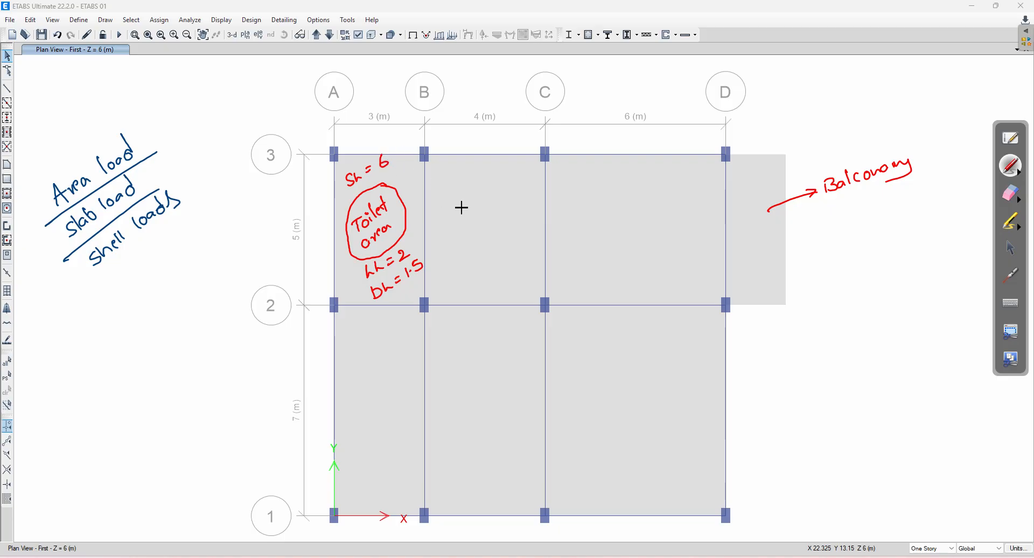
{"action": "mouse_move", "coordinate": [455, 204]}
{"action": "left_mouse_down"}
{"action": "mouse_move", "coordinate": [463, 215]}
{"action": "mouse_move", "coordinate": [485, 197]}
{"action": "mouse_move", "coordinate": [499, 198]}
{"action": "mouse_move", "coordinate": [485, 216]}
{"action": "mouse_move", "coordinate": [507, 207]}
{"action": "left_mouse_up"}
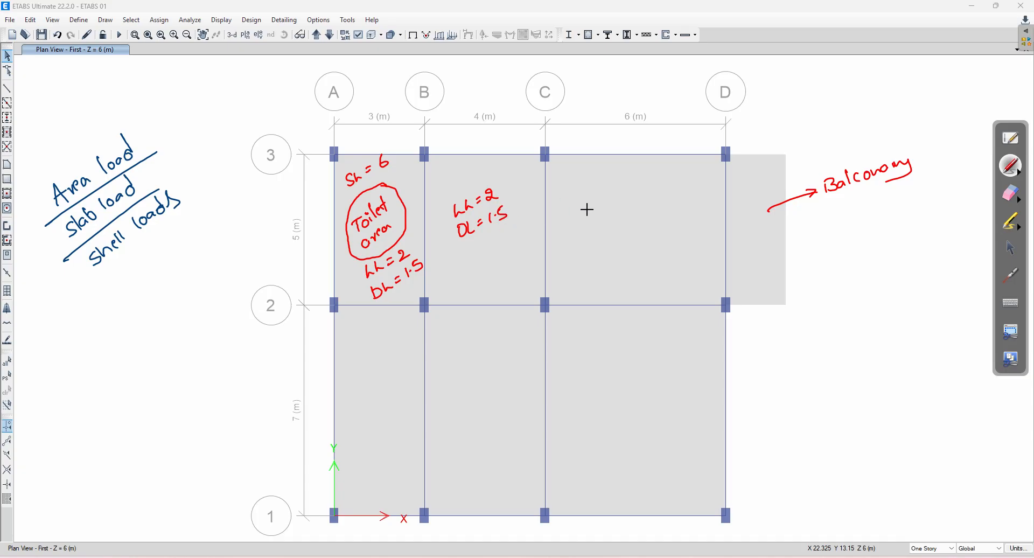
{"action": "mouse_move", "coordinate": [518, 232]}
{"action": "left_mouse_down"}
{"action": "mouse_move", "coordinate": [601, 223]}
{"action": "mouse_move", "coordinate": [587, 233]}
{"action": "left_mouse_up"}
{"action": "left_click_drag", "start_coordinate": [466, 286], "coordinate": [409, 353]}
{"action": "left_click_drag", "start_coordinate": [490, 286], "coordinate": [482, 346]}
{"action": "left_click_drag", "start_coordinate": [599, 282], "coordinate": [593, 346]}
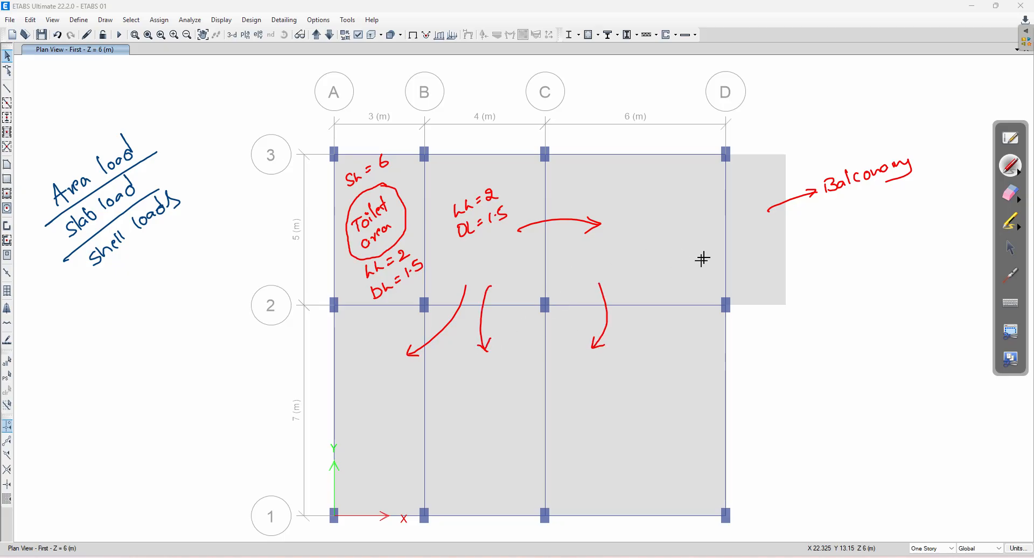
Handwrite an arrowed balcony load note reading DL = 1.5 kN/m² and LL = 3 kN/m², and leave the pen.
{"action": "mouse_move", "coordinate": [762, 251]}
{"action": "left_mouse_down"}
{"action": "mouse_move", "coordinate": [809, 231]}
{"action": "mouse_move", "coordinate": [834, 242]}
{"action": "mouse_move", "coordinate": [869, 229]}
{"action": "left_mouse_up"}
{"action": "left_click_drag", "start_coordinate": [864, 235], "coordinate": [870, 233]}
{"action": "left_click", "coordinate": [889, 226]}
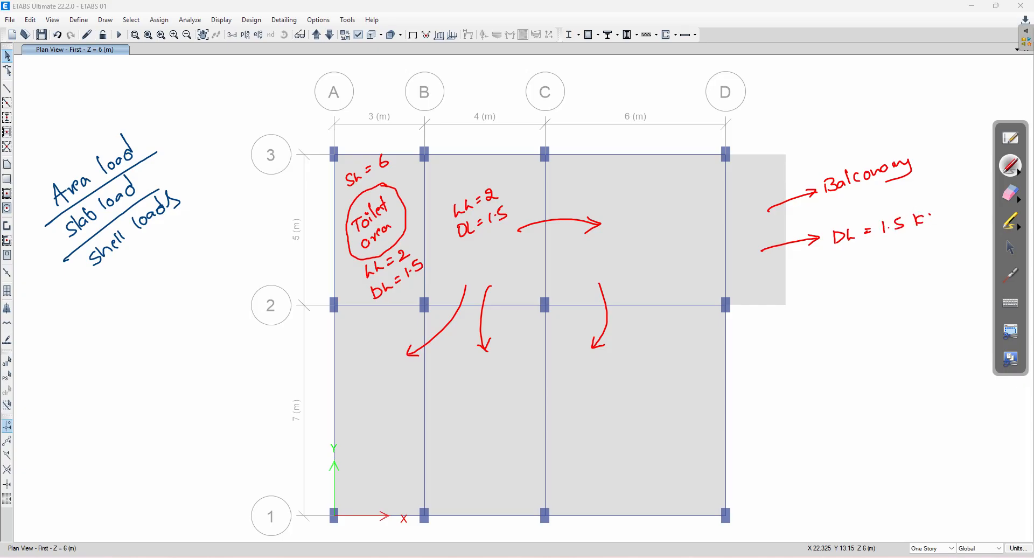
{"action": "left_click_drag", "start_coordinate": [945, 210], "coordinate": [945, 223]}
{"action": "left_click_drag", "start_coordinate": [950, 211], "coordinate": [949, 214]}
{"action": "mouse_move", "coordinate": [846, 256]}
{"action": "left_mouse_down"}
{"action": "mouse_move", "coordinate": [854, 265]}
{"action": "mouse_move", "coordinate": [898, 258]}
{"action": "left_mouse_up"}
{"action": "left_click_drag", "start_coordinate": [909, 242], "coordinate": [910, 256]}
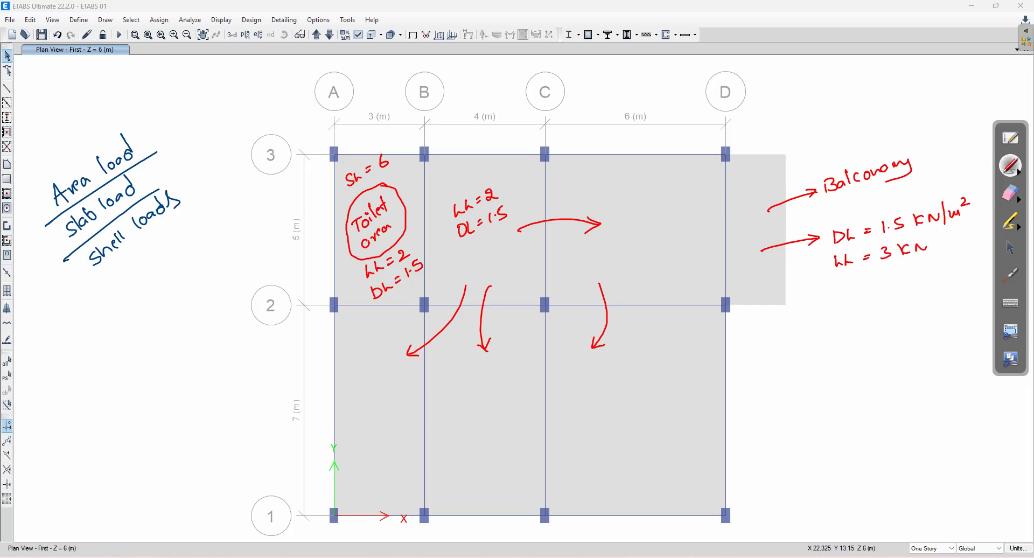
{"action": "left_click_drag", "start_coordinate": [957, 232], "coordinate": [964, 241]}
{"action": "left_click", "coordinate": [1009, 249]}
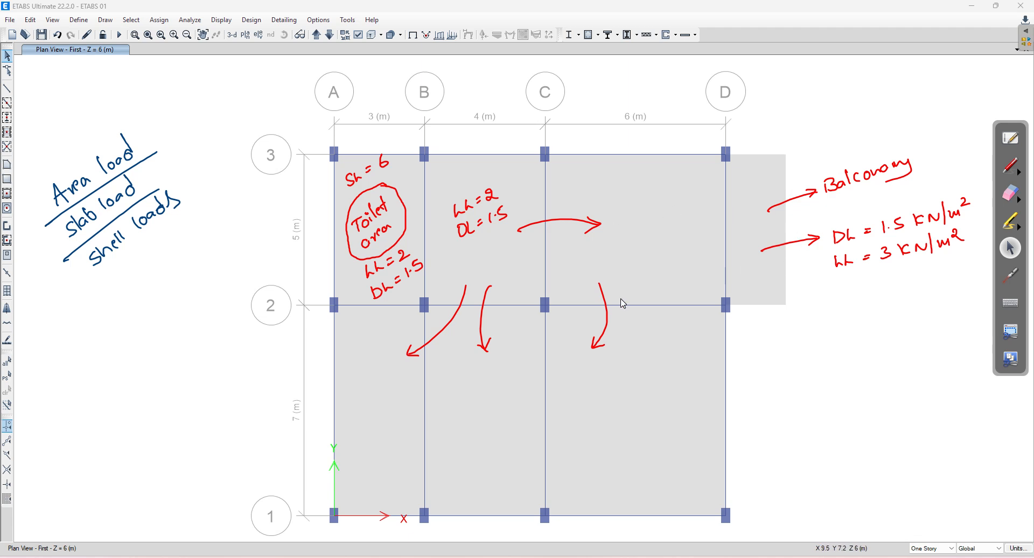
Add a uniform gravity Dead shell load of 1.5 kN/m² to all First story slabs, including the balcony, using Add to Existing Loads.
{"action": "left_click", "coordinate": [719, 237]}
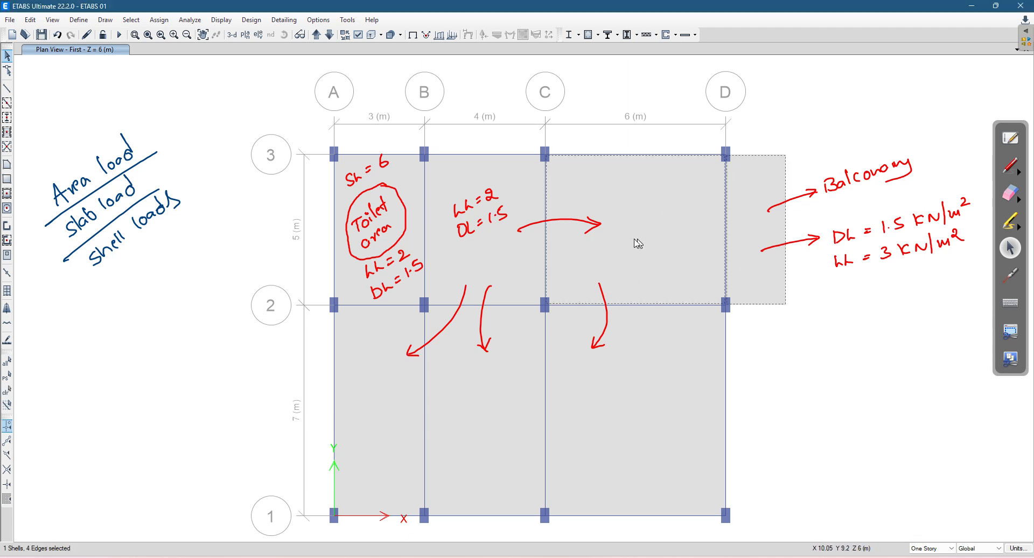
{"action": "left_click", "coordinate": [381, 344]}
{"action": "left_click", "coordinate": [487, 359]}
{"action": "left_click", "coordinate": [606, 361]}
{"action": "left_click", "coordinate": [622, 360]}
{"action": "left_click", "coordinate": [339, 248]}
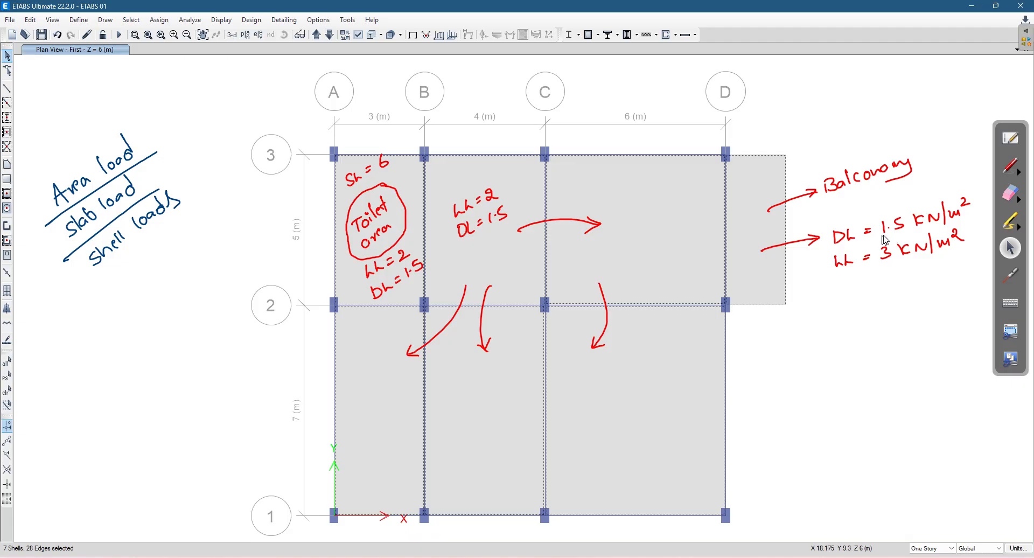
{"action": "left_click", "coordinate": [159, 21]}
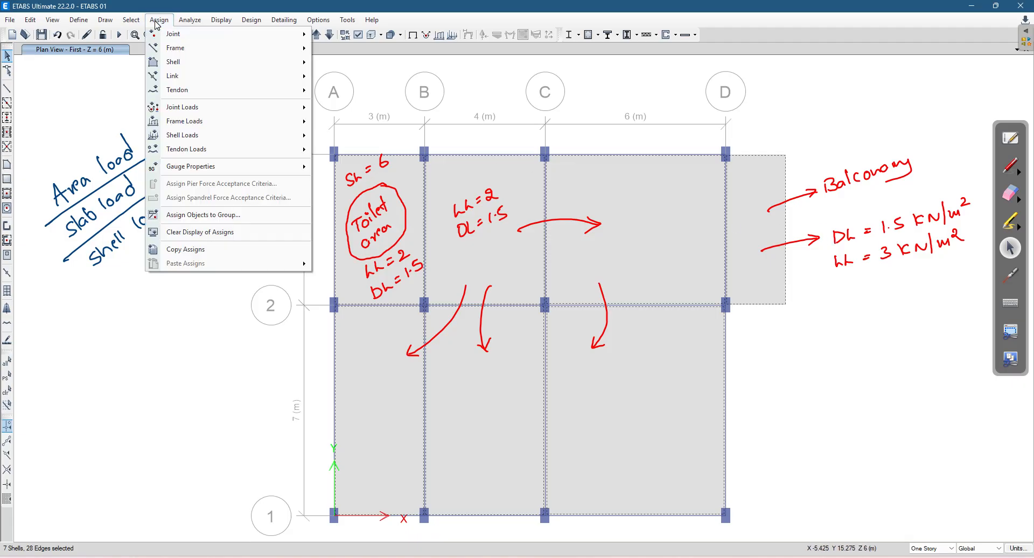
{"action": "mouse_move", "coordinate": [182, 140]}
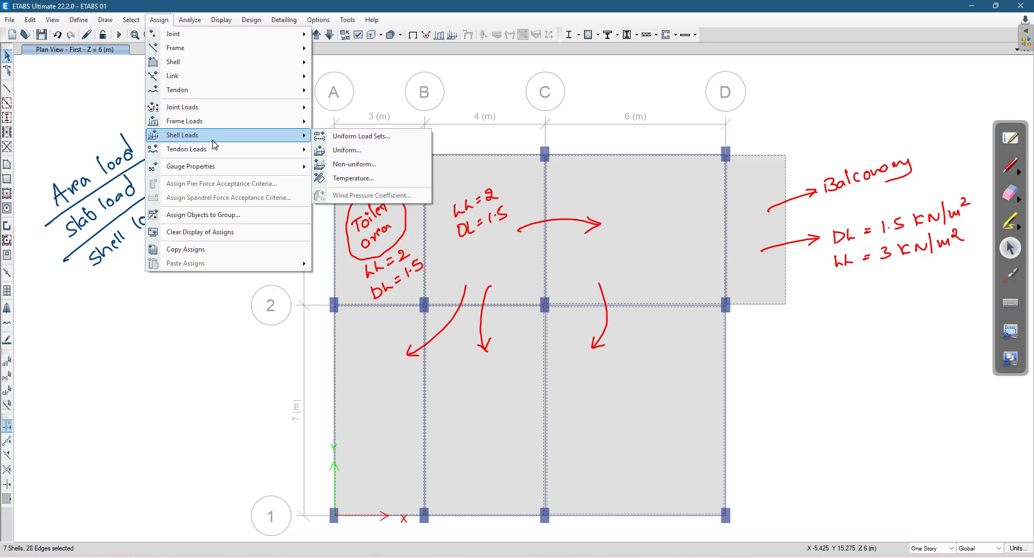
{"action": "left_click", "coordinate": [342, 150]}
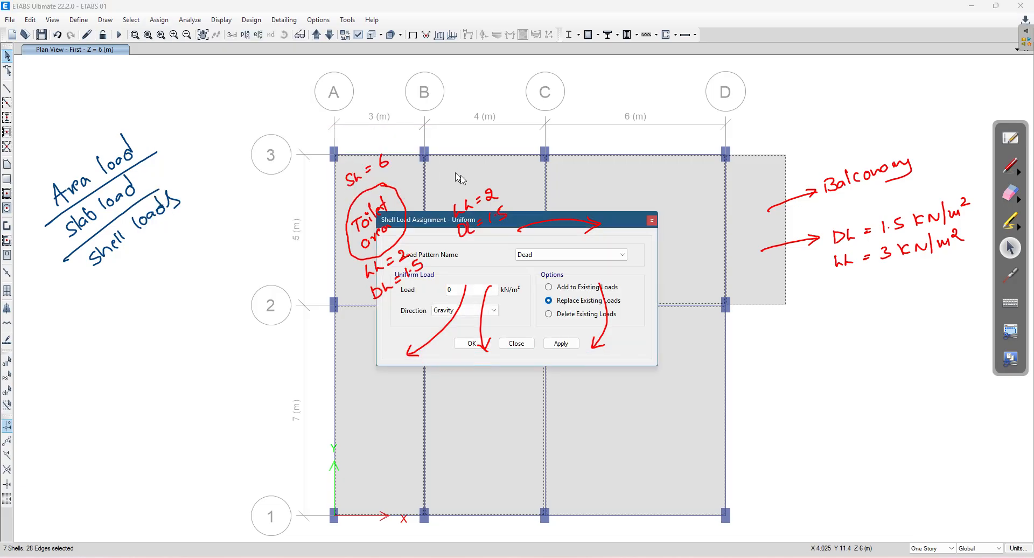
{"action": "left_click_drag", "start_coordinate": [501, 226], "coordinate": [166, 305]}
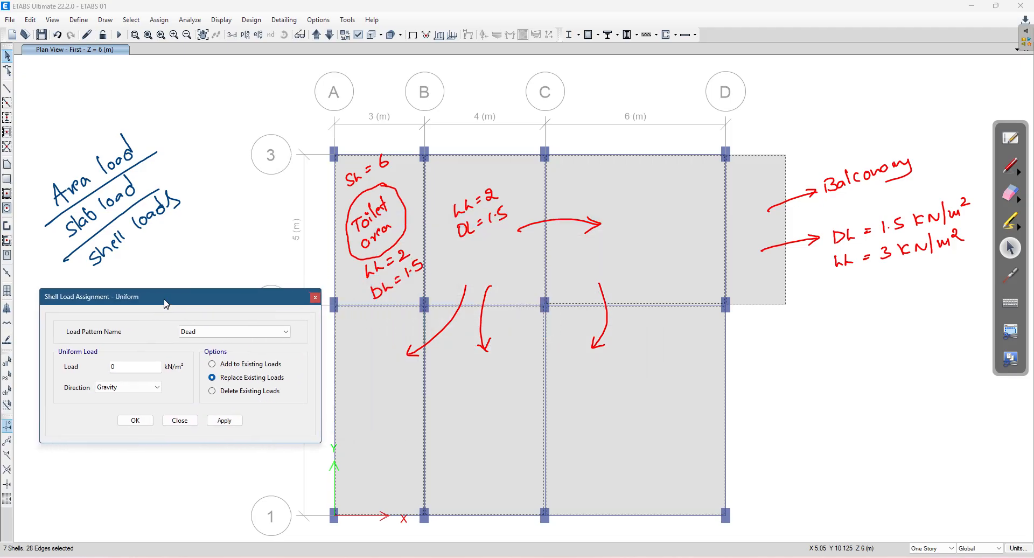
{"action": "left_click", "coordinate": [225, 332]}
{"action": "left_click", "coordinate": [223, 336]}
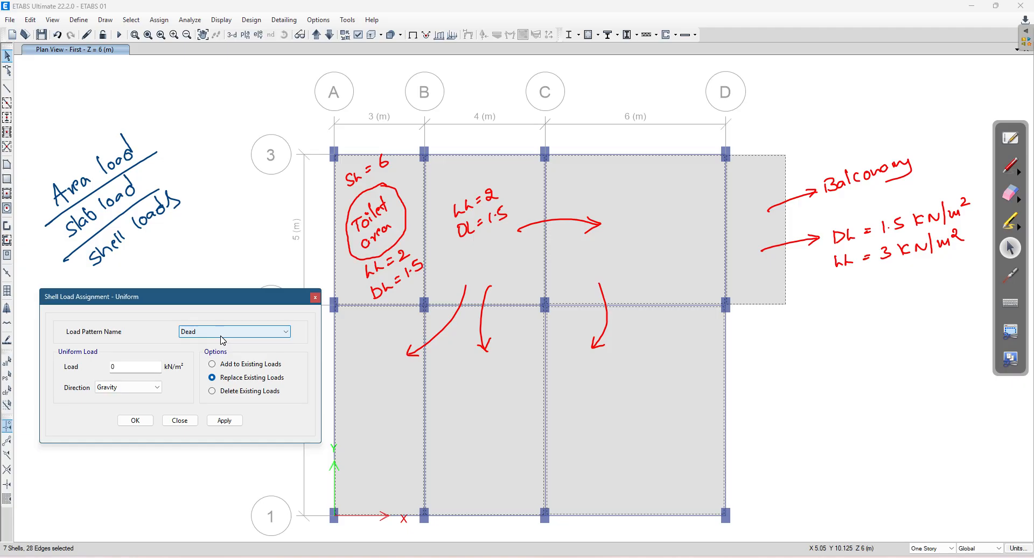
{"action": "left_click_drag", "start_coordinate": [134, 367], "coordinate": [84, 369]}
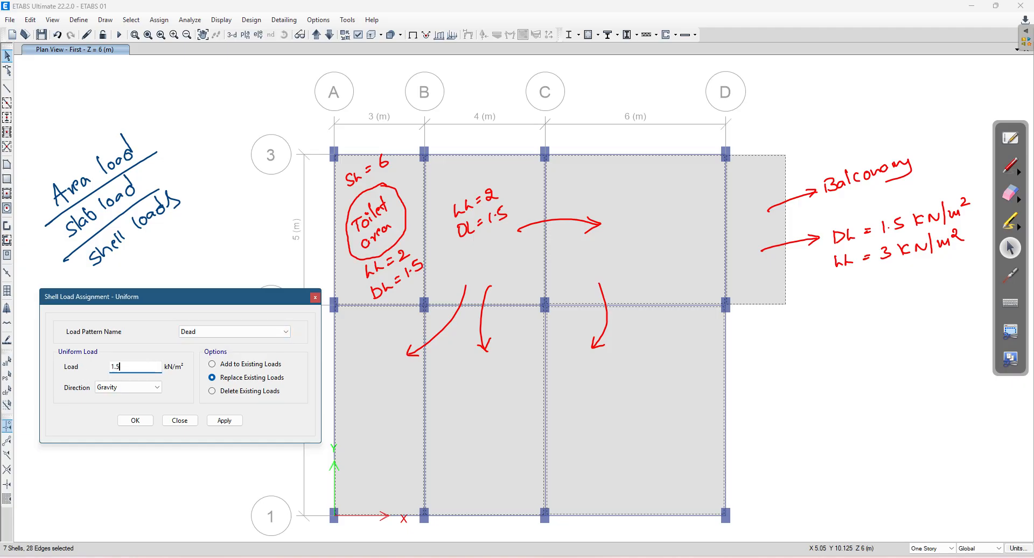
{"action": "type", "text": "1.5"}
{"action": "left_click", "coordinate": [231, 366]}
{"action": "left_click", "coordinate": [225, 421]}
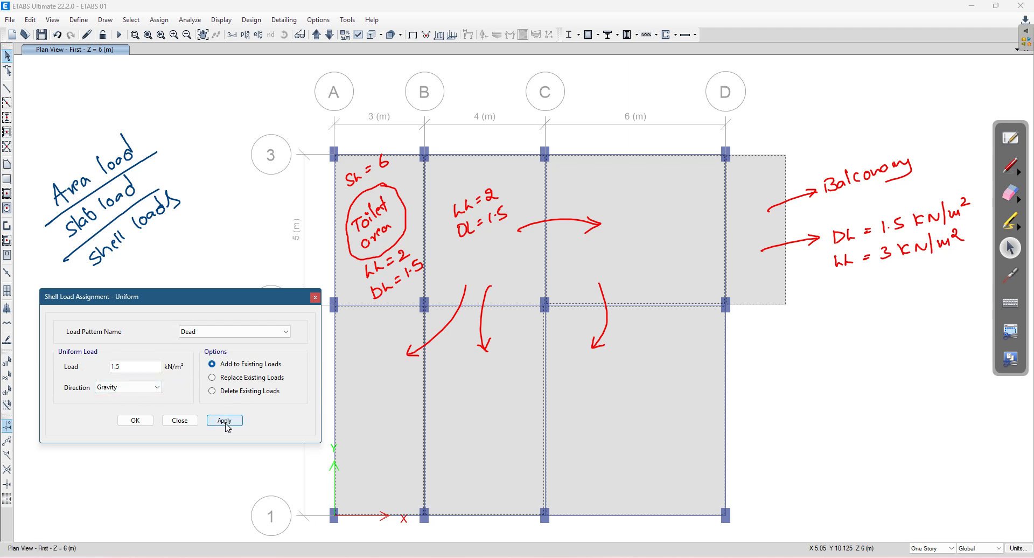
{"action": "left_click", "coordinate": [137, 423]}
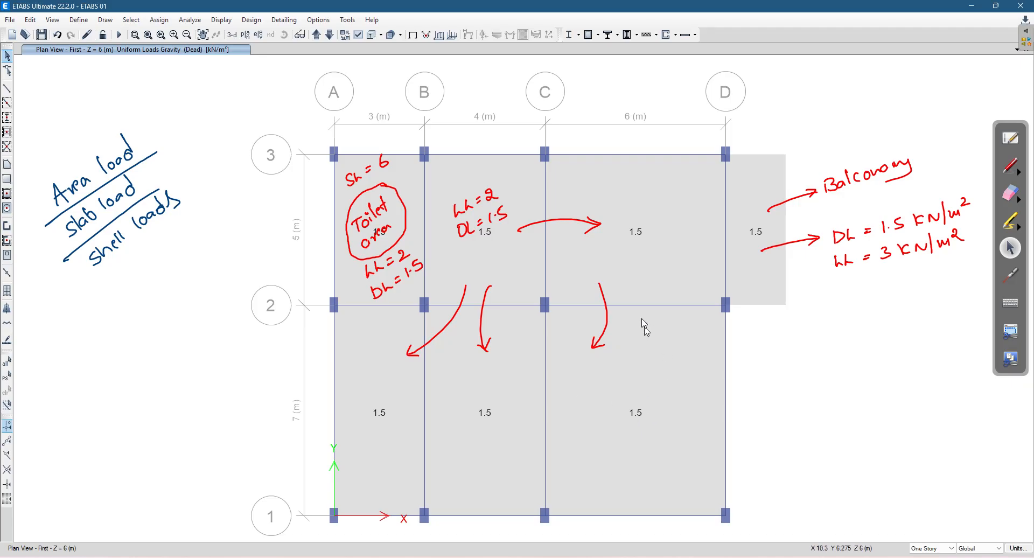
Add a uniform gravity Live shell load of 2 kN/m² to the six First story slabs, excluding the balcony, using Add to Existing Loads.
{"action": "left_click", "coordinate": [479, 245]}
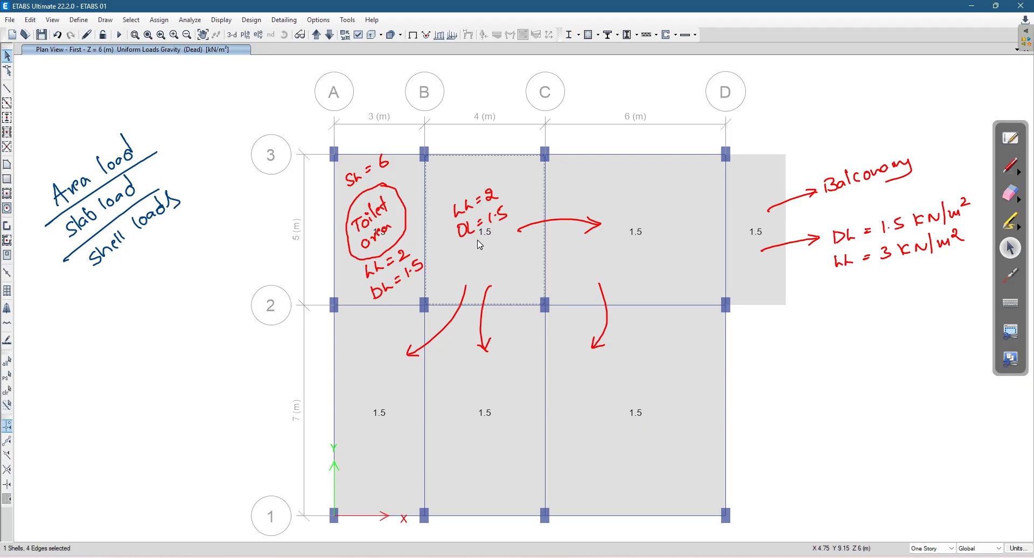
{"action": "left_click", "coordinate": [394, 234]}
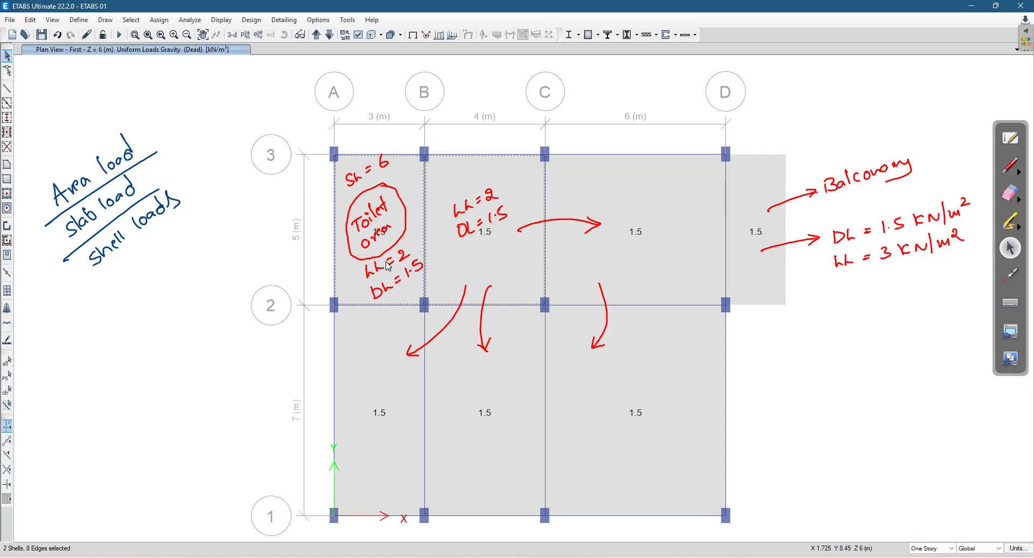
{"action": "left_click", "coordinate": [382, 342]}
{"action": "left_click", "coordinate": [485, 398]}
{"action": "left_click", "coordinate": [630, 387]}
{"action": "left_click", "coordinate": [625, 276]}
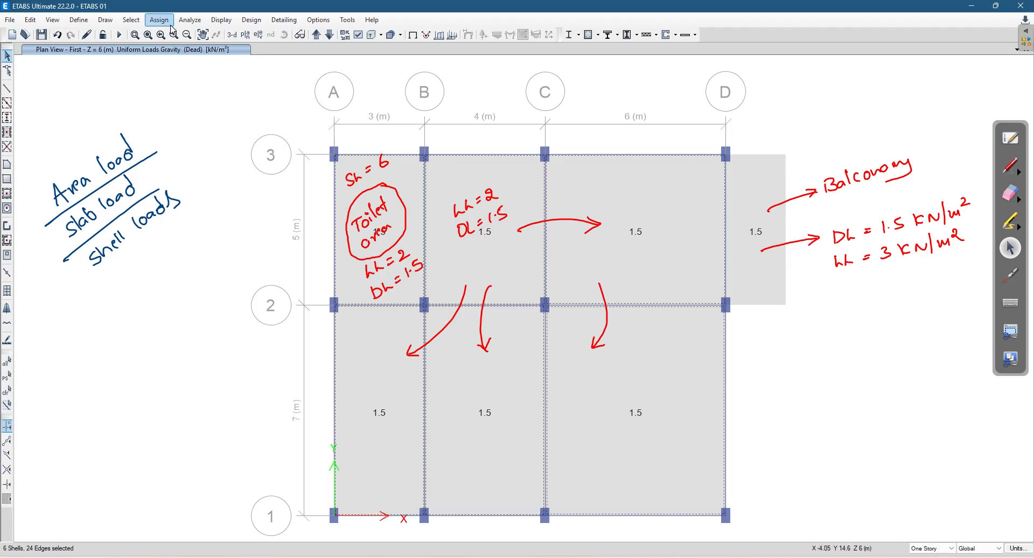
{"action": "left_click", "coordinate": [151, 24]}
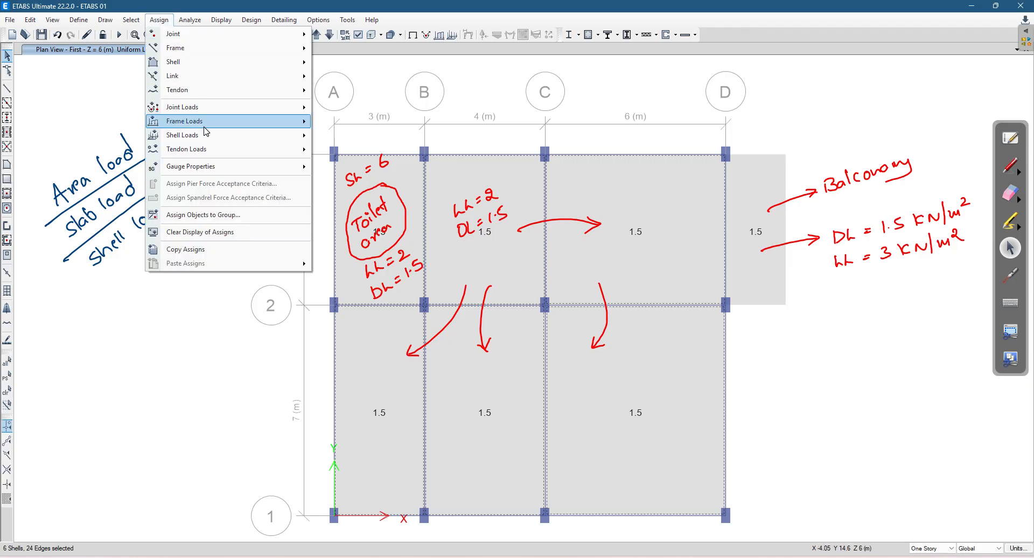
{"action": "mouse_move", "coordinate": [266, 139]}
{"action": "left_click", "coordinate": [347, 149]}
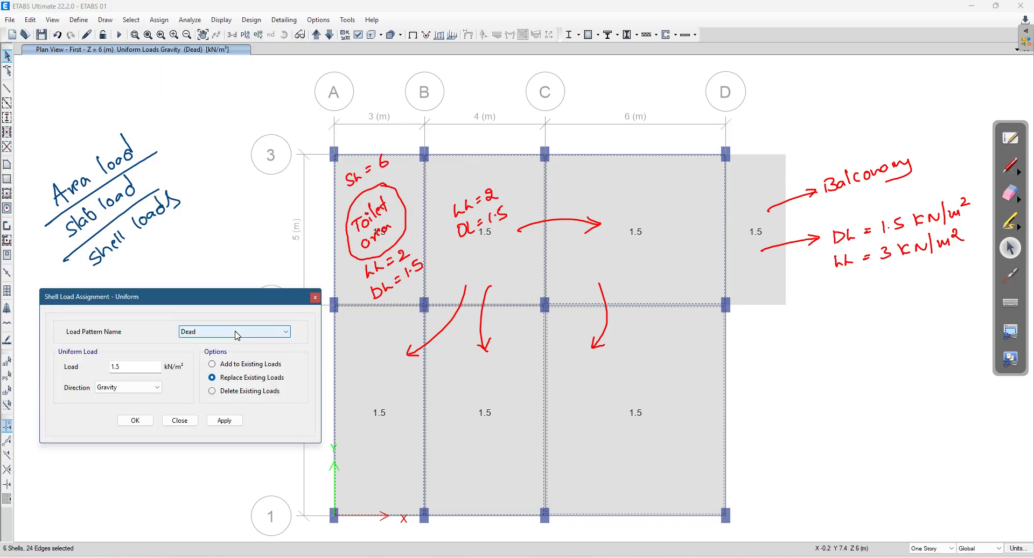
{"action": "left_click", "coordinate": [230, 365]}
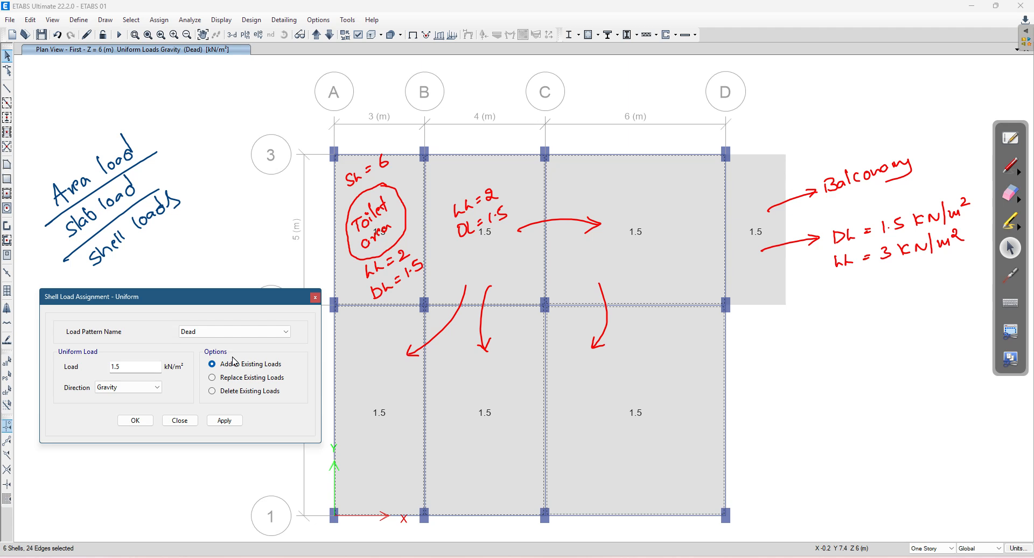
{"action": "left_click", "coordinate": [234, 332]}
{"action": "left_click", "coordinate": [232, 345]}
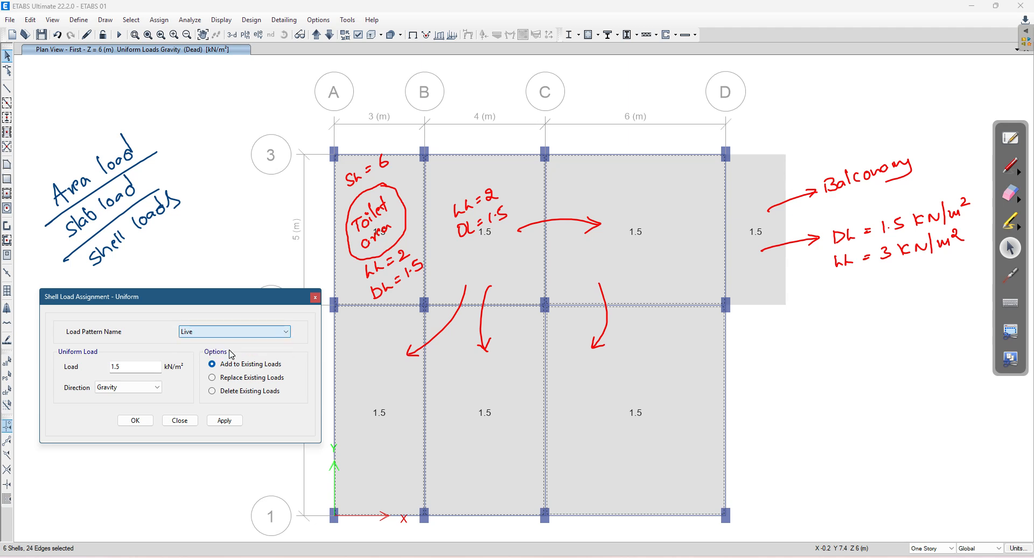
{"action": "left_click_drag", "start_coordinate": [126, 367], "coordinate": [106, 369]}
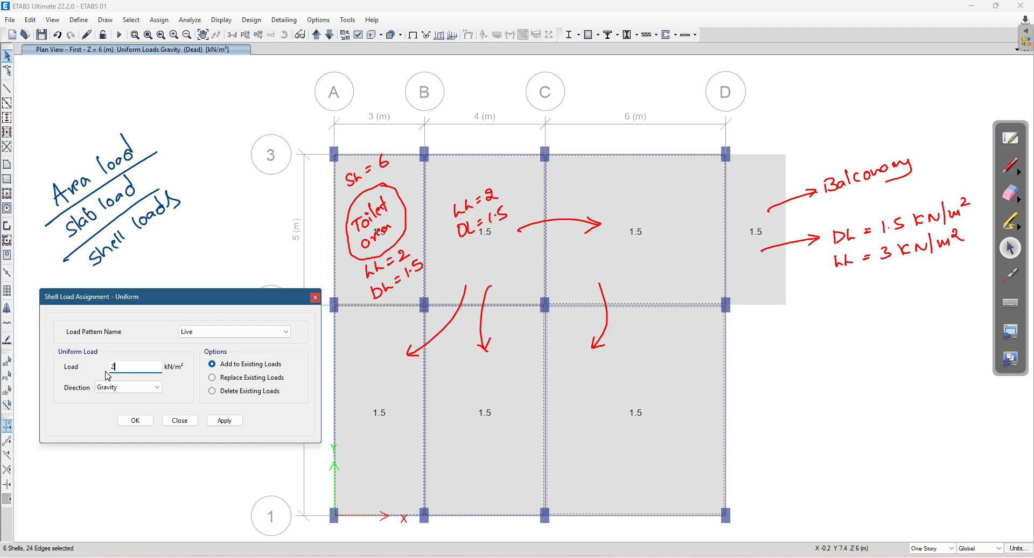
{"action": "left_click", "coordinate": [224, 420]}
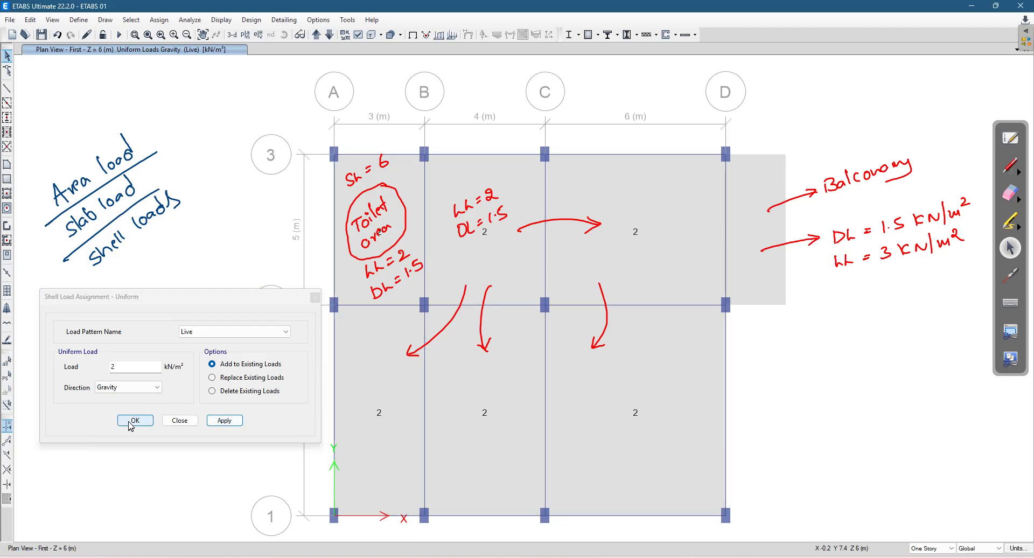
{"action": "left_click", "coordinate": [315, 296]}
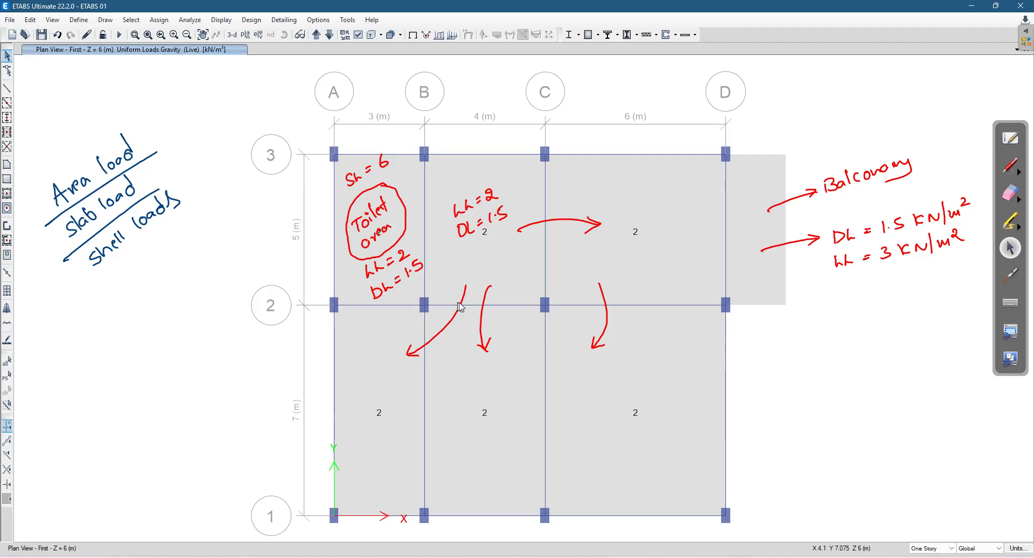
Add a uniform gravity Live shell load of 3 kN/m² to the balcony slab, using Add to Existing Loads.
{"action": "left_click", "coordinate": [768, 276]}
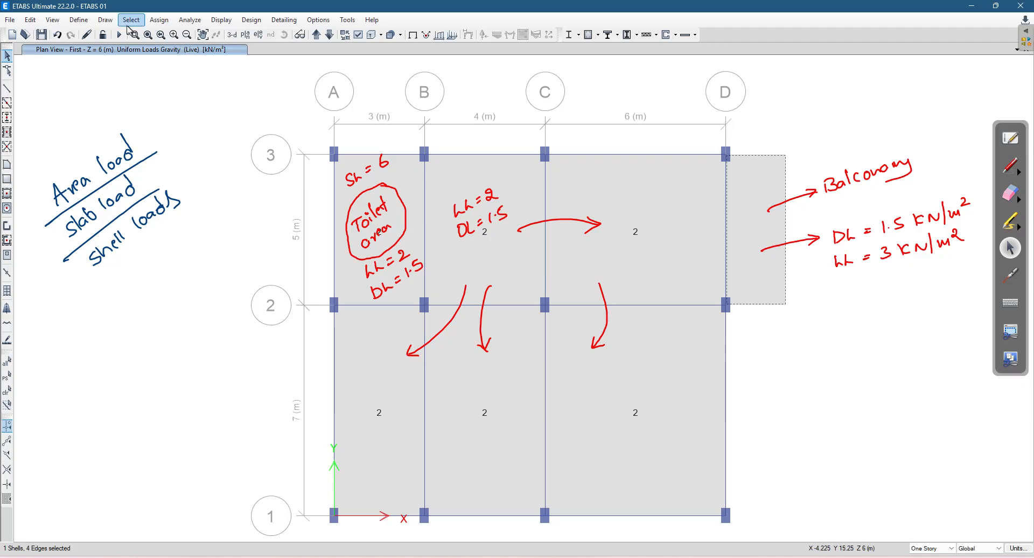
{"action": "left_click", "coordinate": [151, 21]}
{"action": "mouse_move", "coordinate": [202, 135]}
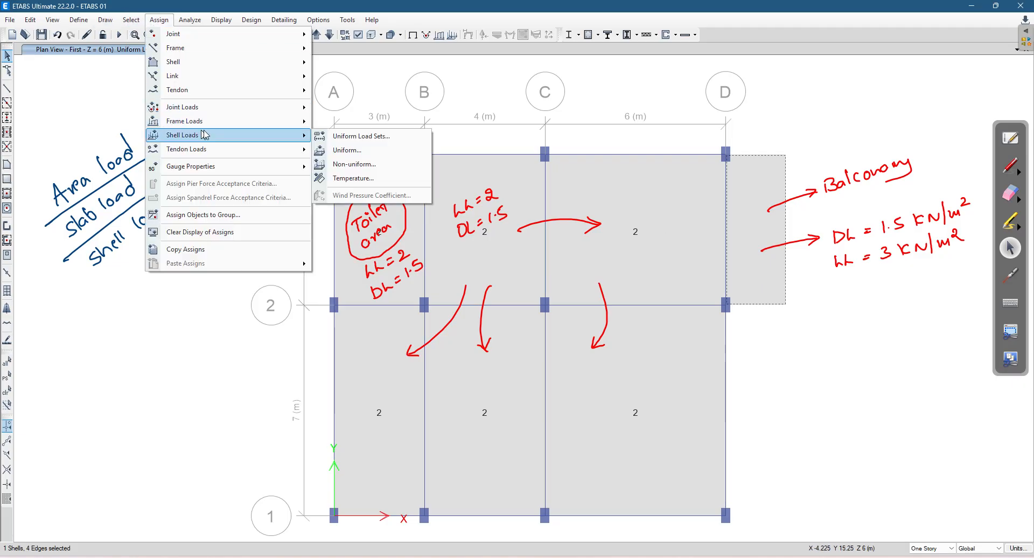
{"action": "left_click", "coordinate": [342, 151]}
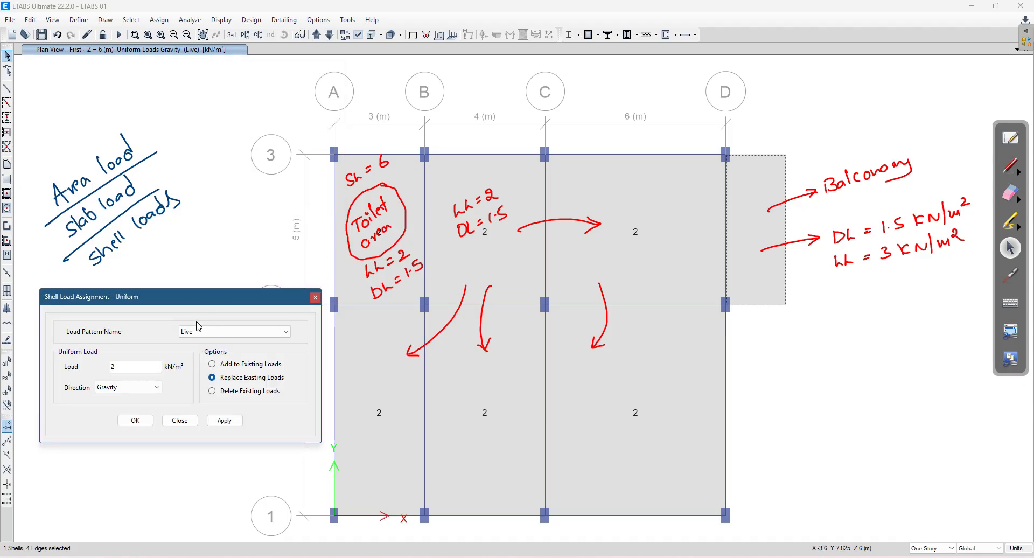
{"action": "double_click", "coordinate": [127, 367]}
{"action": "type", "text": "3"}
{"action": "left_click", "coordinate": [257, 365]}
{"action": "left_click", "coordinate": [225, 420]}
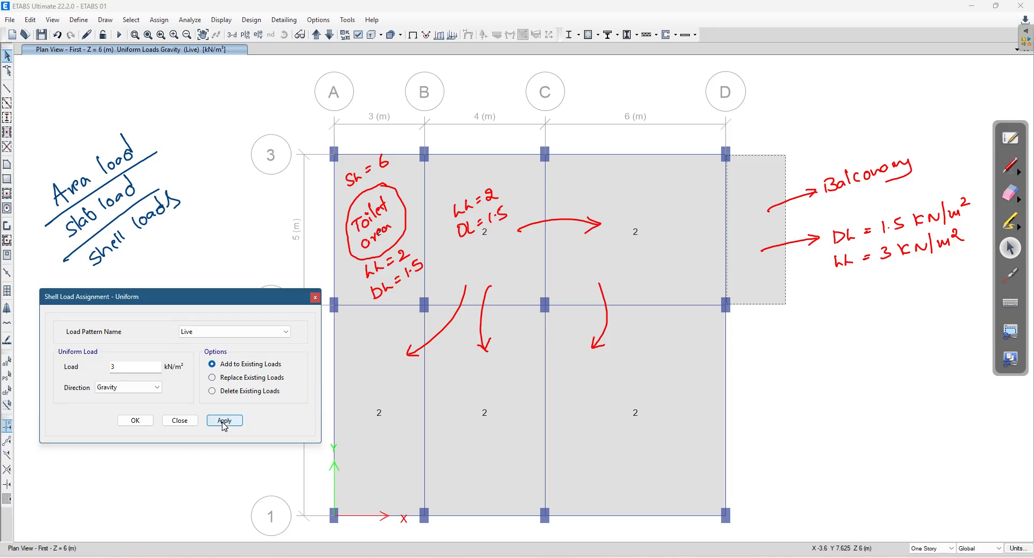
{"action": "left_click", "coordinate": [125, 424]}
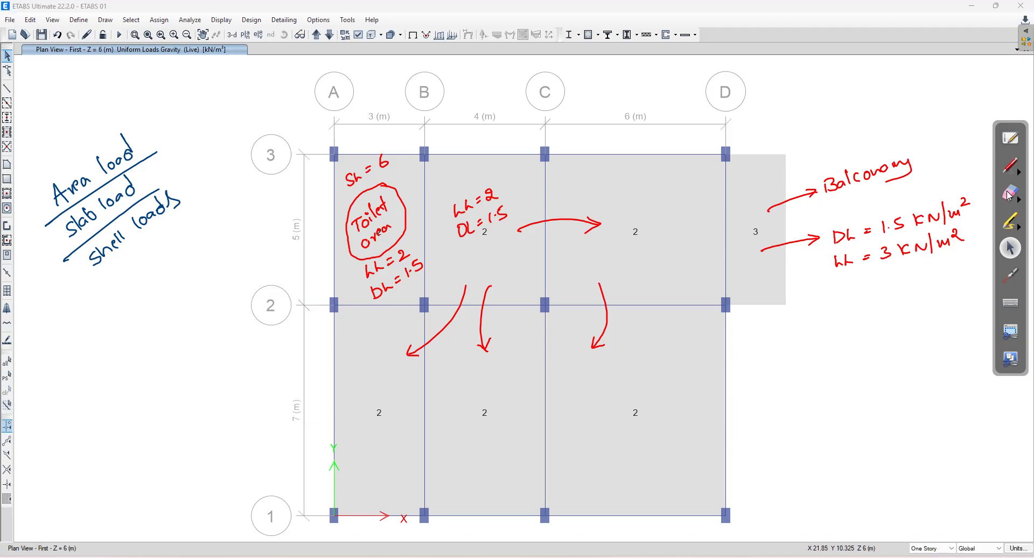
Erase all the red handwritten load notes and arrows over the plan, keeping the blue notes, and leave the eraser.
{"action": "left_click", "coordinate": [1009, 194]}
{"action": "mouse_move", "coordinate": [506, 191]}
{"action": "left_mouse_down"}
{"action": "mouse_move", "coordinate": [456, 313]}
{"action": "mouse_move", "coordinate": [617, 240]}
{"action": "mouse_move", "coordinate": [599, 214]}
{"action": "mouse_move", "coordinate": [916, 146]}
{"action": "mouse_move", "coordinate": [931, 219]}
{"action": "mouse_move", "coordinate": [828, 306]}
{"action": "left_mouse_up"}
{"action": "left_click", "coordinate": [1011, 247]}
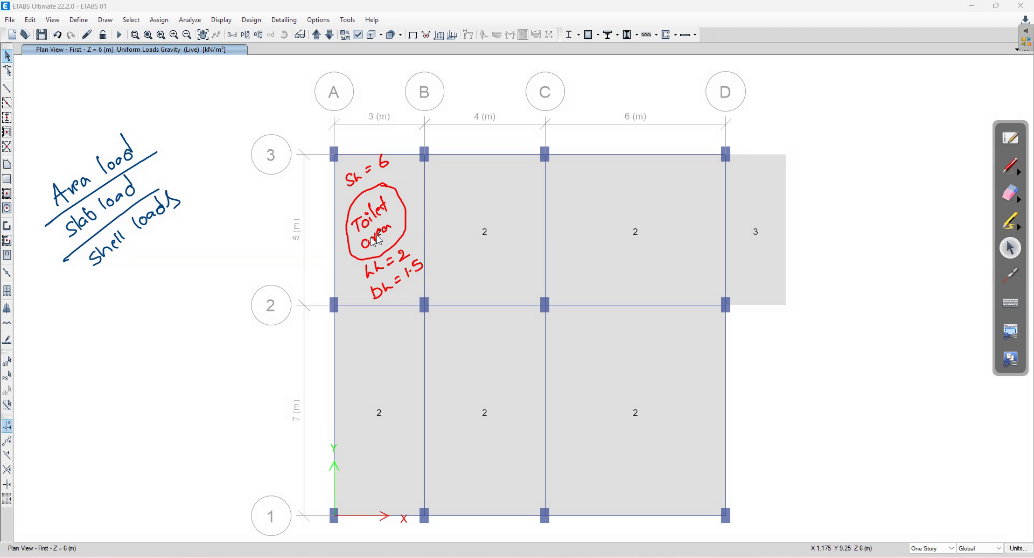
{"action": "left_click", "coordinate": [1011, 194]}
{"action": "mouse_move", "coordinate": [381, 162]}
{"action": "left_mouse_down"}
{"action": "mouse_move", "coordinate": [369, 254]}
{"action": "mouse_move", "coordinate": [406, 259]}
{"action": "left_mouse_up"}
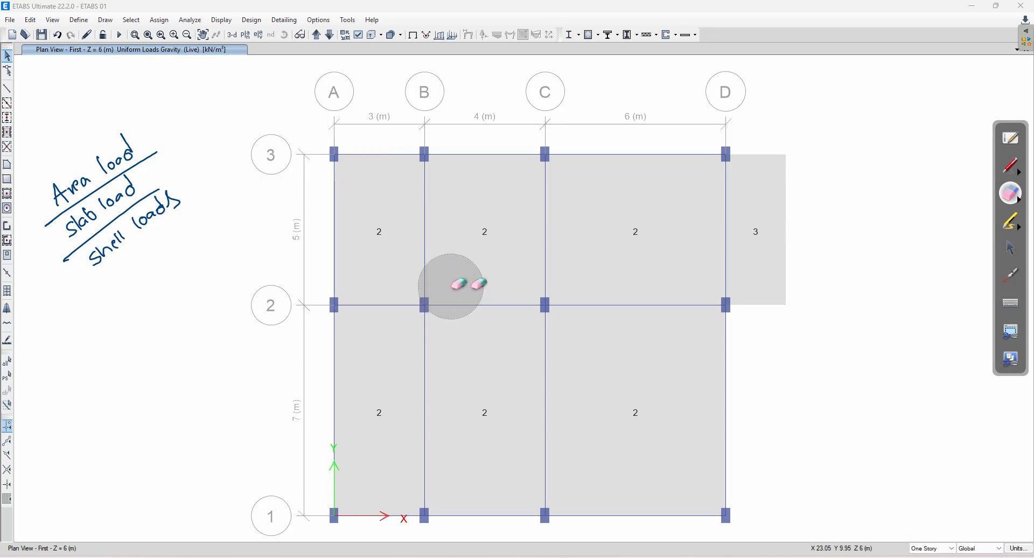
{"action": "left_click", "coordinate": [1014, 257]}
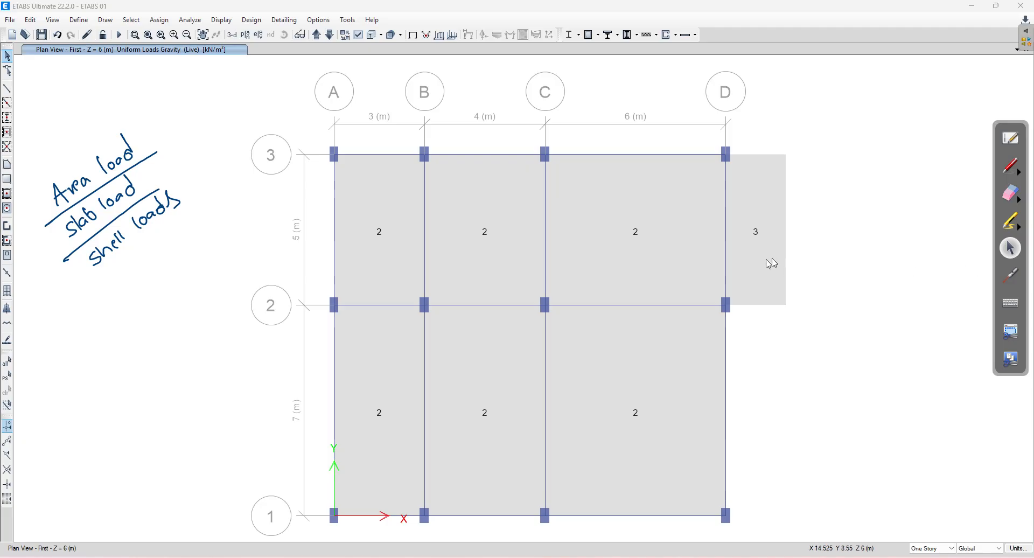
Add a uniform gravity Dead shell load of 6 kN/m² to the toilet slab in bay A–B/2–3, on top of its existing load.
{"action": "left_click", "coordinate": [383, 244]}
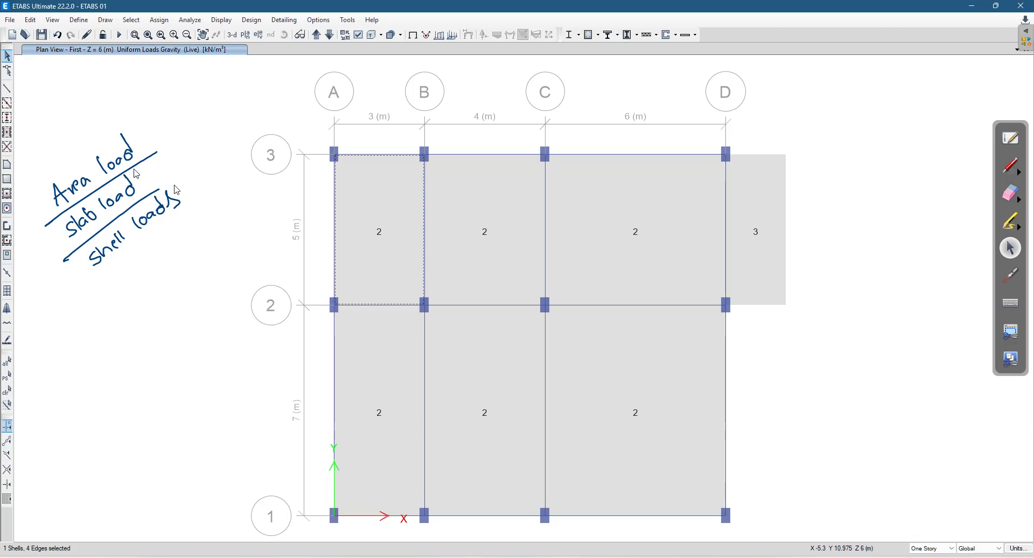
{"action": "left_click", "coordinate": [158, 20]}
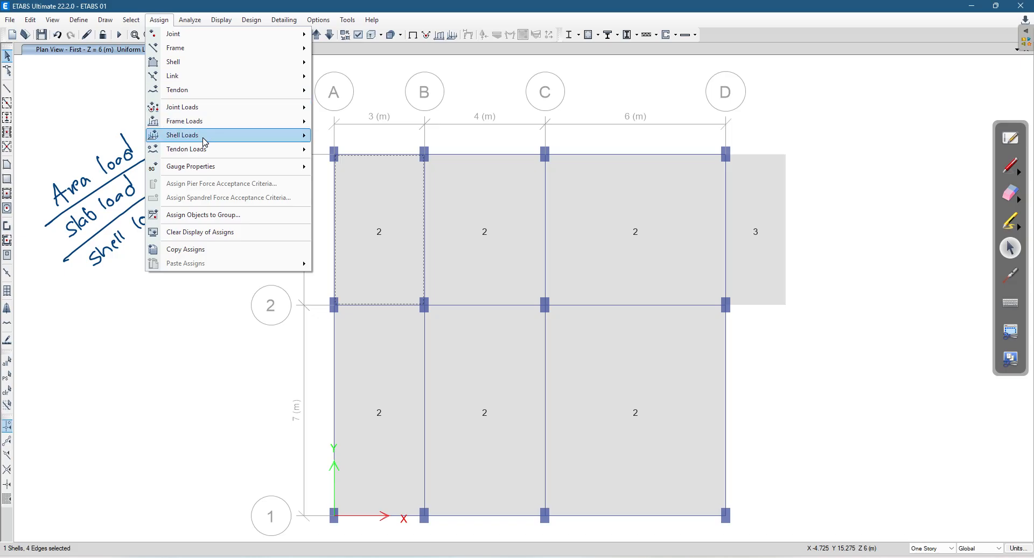
{"action": "mouse_move", "coordinate": [268, 138]}
{"action": "left_click", "coordinate": [354, 158]}
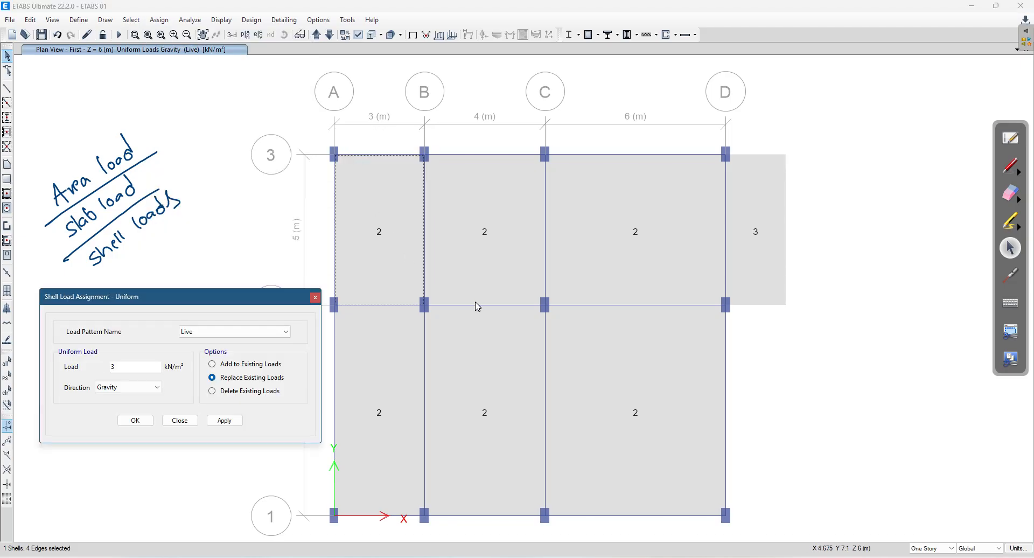
{"action": "left_click", "coordinate": [204, 334]}
{"action": "left_click", "coordinate": [202, 342]}
{"action": "left_click", "coordinate": [116, 367]}
{"action": "left_click_drag", "start_coordinate": [115, 368], "coordinate": [65, 370]}
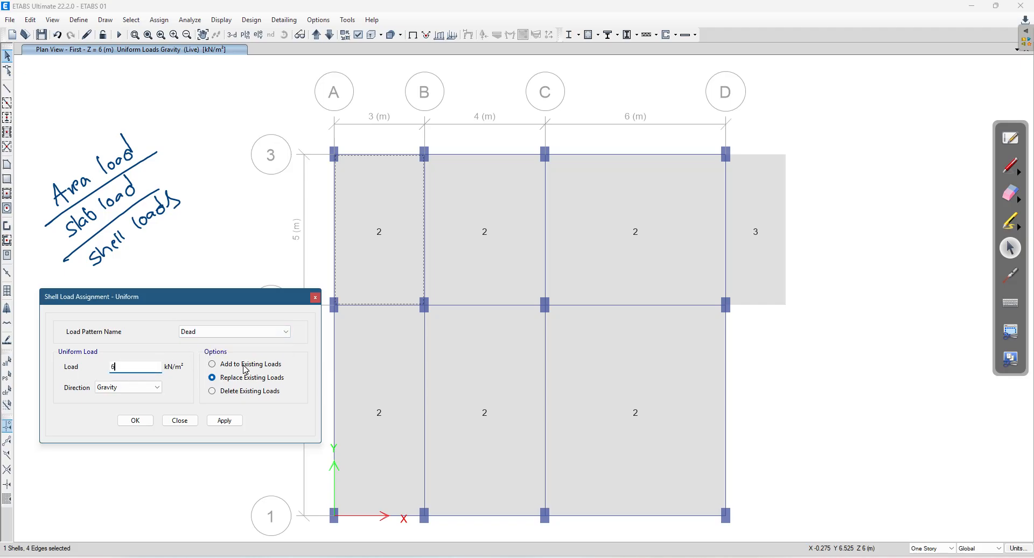
{"action": "left_click", "coordinate": [224, 421]}
{"action": "left_click", "coordinate": [135, 420]}
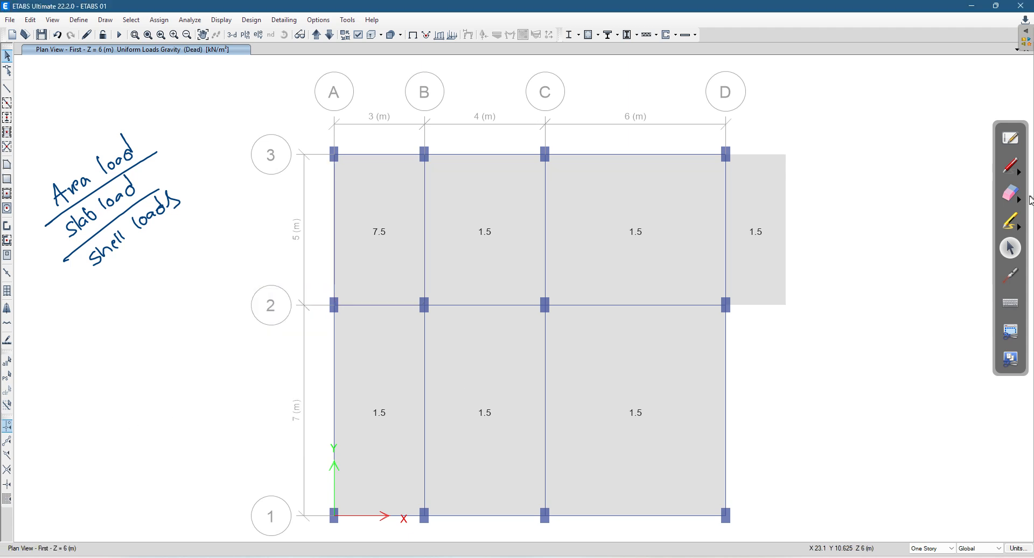
Circle the dead load value on each slab in red pen and handwrite 7.5 above the toilet slab's value.
{"action": "left_click", "coordinate": [1009, 166]}
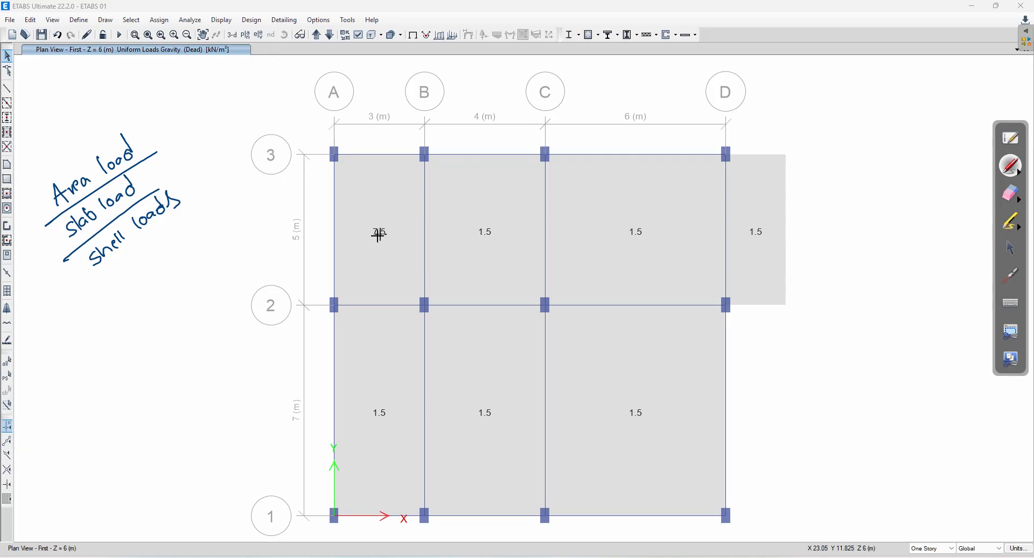
{"action": "mouse_move", "coordinate": [381, 221]}
{"action": "left_mouse_down"}
{"action": "mouse_move", "coordinate": [391, 225]}
{"action": "mouse_move", "coordinate": [381, 218]}
{"action": "left_mouse_up"}
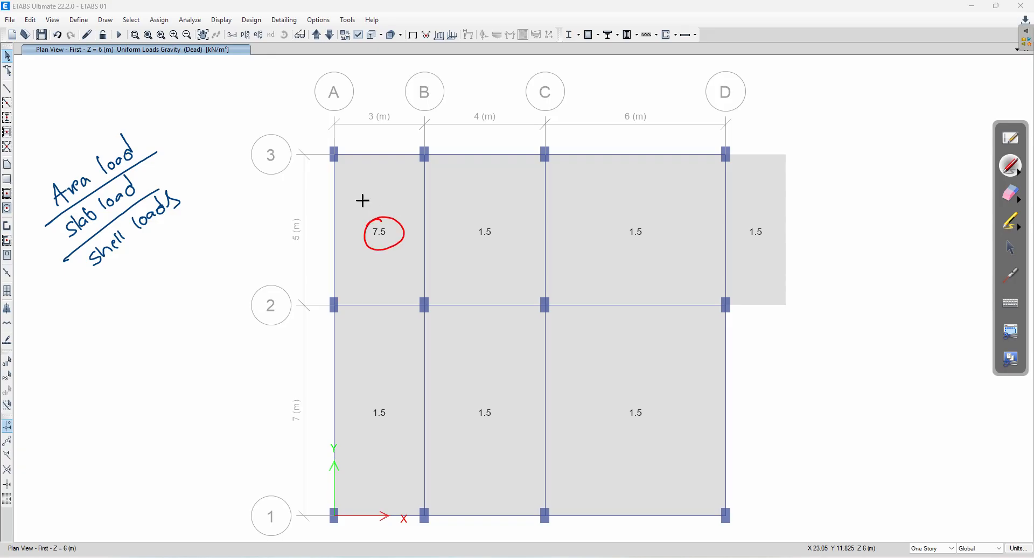
{"action": "left_click_drag", "start_coordinate": [383, 193], "coordinate": [380, 205]}
{"action": "left_click_drag", "start_coordinate": [486, 217], "coordinate": [482, 216]}
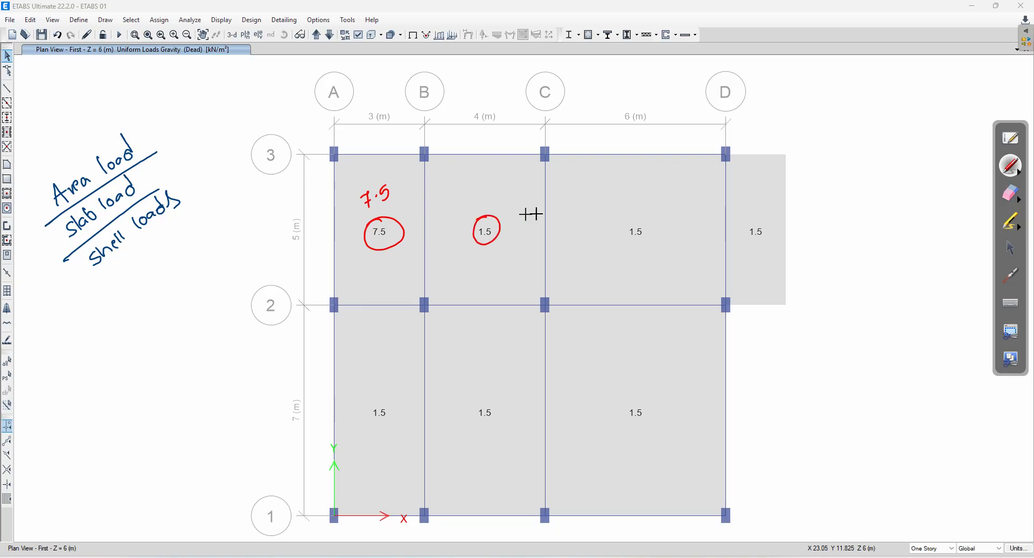
{"action": "left_click_drag", "start_coordinate": [643, 218], "coordinate": [620, 219]}
{"action": "left_click_drag", "start_coordinate": [764, 218], "coordinate": [748, 217]}
{"action": "mouse_move", "coordinate": [636, 397]}
{"action": "left_mouse_down"}
{"action": "mouse_move", "coordinate": [626, 409]}
{"action": "mouse_move", "coordinate": [638, 397]}
{"action": "left_mouse_up"}
{"action": "mouse_move", "coordinate": [494, 400]}
{"action": "left_mouse_down"}
{"action": "mouse_move", "coordinate": [481, 414]}
{"action": "mouse_move", "coordinate": [491, 398]}
{"action": "left_mouse_up"}
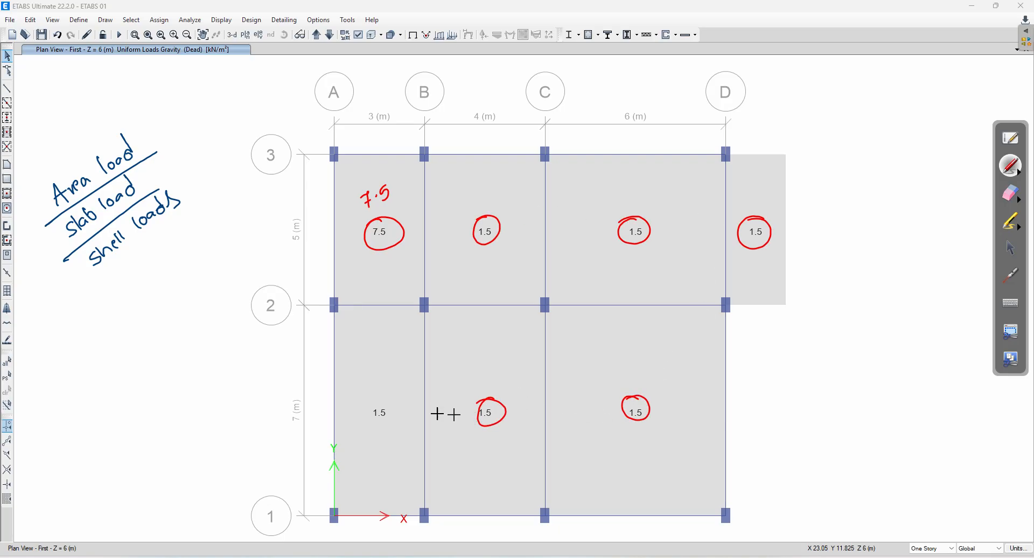
{"action": "left_click_drag", "start_coordinate": [367, 402], "coordinate": [377, 399]}
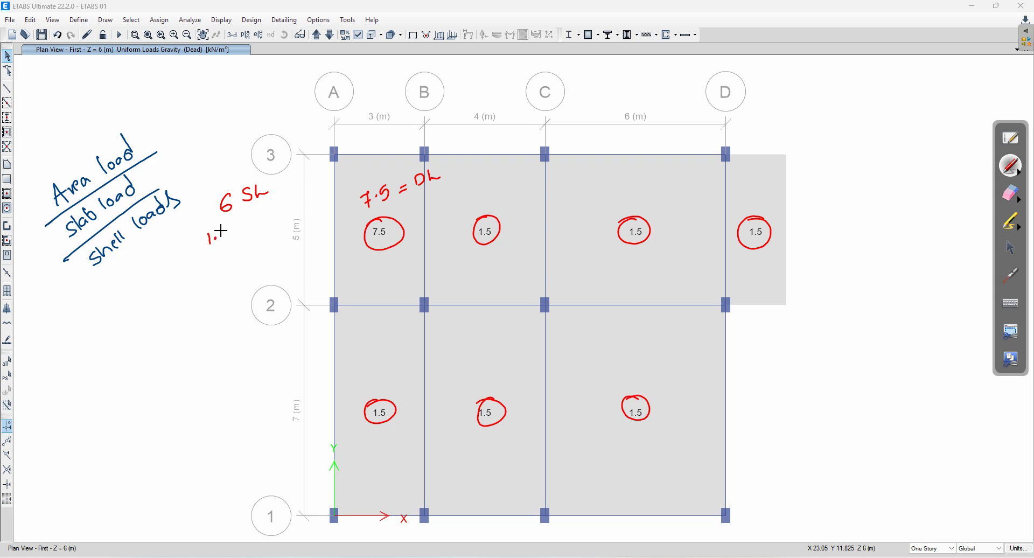
Handwrite the toilet dead load sum beside the plan: 6 SL plus 1.5 FF equals 7.5 kN/m², underlined and marked DL.
{"action": "left_click_drag", "start_coordinate": [258, 220], "coordinate": [262, 218]}
{"action": "left_click", "coordinate": [265, 211]}
{"action": "left_click_drag", "start_coordinate": [188, 265], "coordinate": [304, 217]}
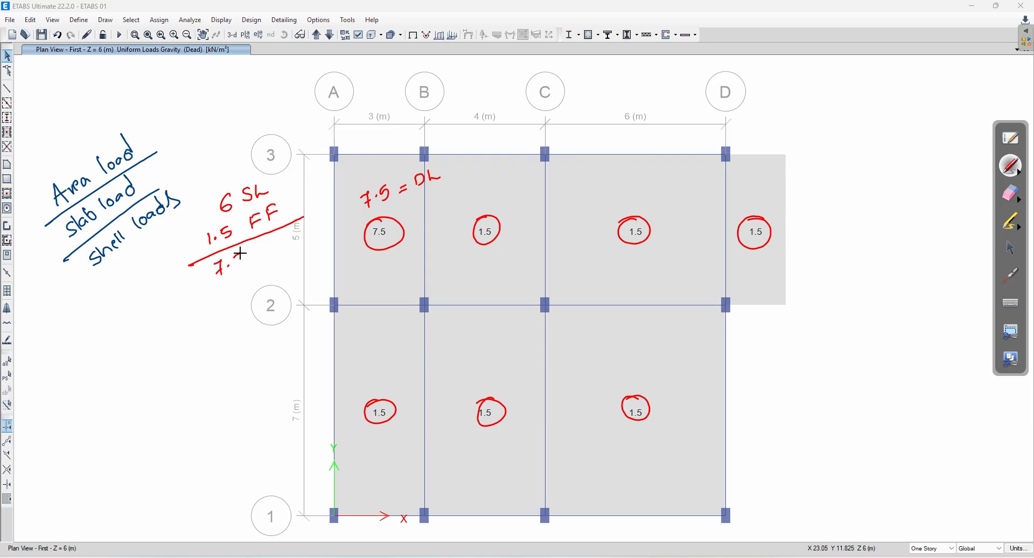
{"action": "mouse_move", "coordinate": [240, 260]}
{"action": "left_mouse_down"}
{"action": "mouse_move", "coordinate": [237, 269]}
{"action": "mouse_move", "coordinate": [276, 260]}
{"action": "mouse_move", "coordinate": [255, 262]}
{"action": "left_mouse_up"}
{"action": "left_click_drag", "start_coordinate": [267, 247], "coordinate": [321, 225]}
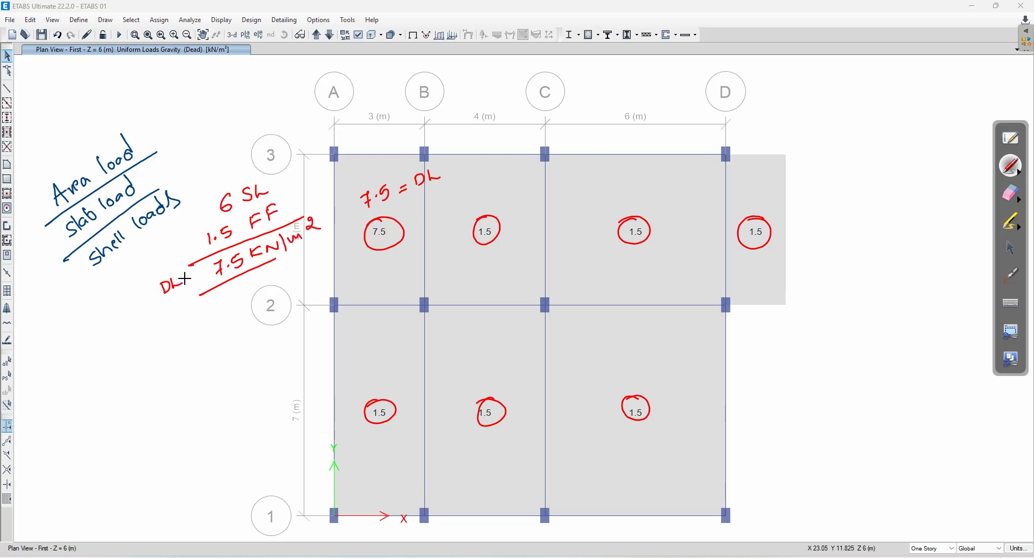
Underline the circled 1.5 values between grids 2 and 3, and hatch bays B–C/2–3, A–B/1–2 and B–C/1–2 with red strokes.
{"action": "left_click_drag", "start_coordinate": [466, 253], "coordinate": [518, 238]}
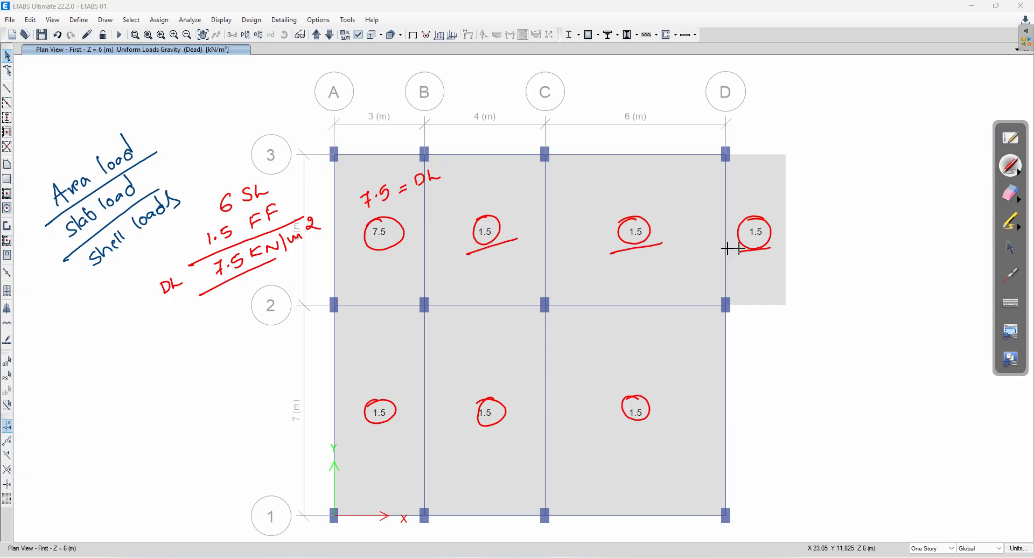
{"action": "left_click_drag", "start_coordinate": [437, 170], "coordinate": [487, 156]}
{"action": "left_click_drag", "start_coordinate": [430, 198], "coordinate": [503, 173]}
{"action": "left_click_drag", "start_coordinate": [430, 220], "coordinate": [511, 189]}
{"action": "left_click_drag", "start_coordinate": [440, 236], "coordinate": [520, 210]}
{"action": "left_click_drag", "start_coordinate": [439, 275], "coordinate": [531, 246]}
{"action": "left_click_drag", "start_coordinate": [466, 294], "coordinate": [523, 275]}
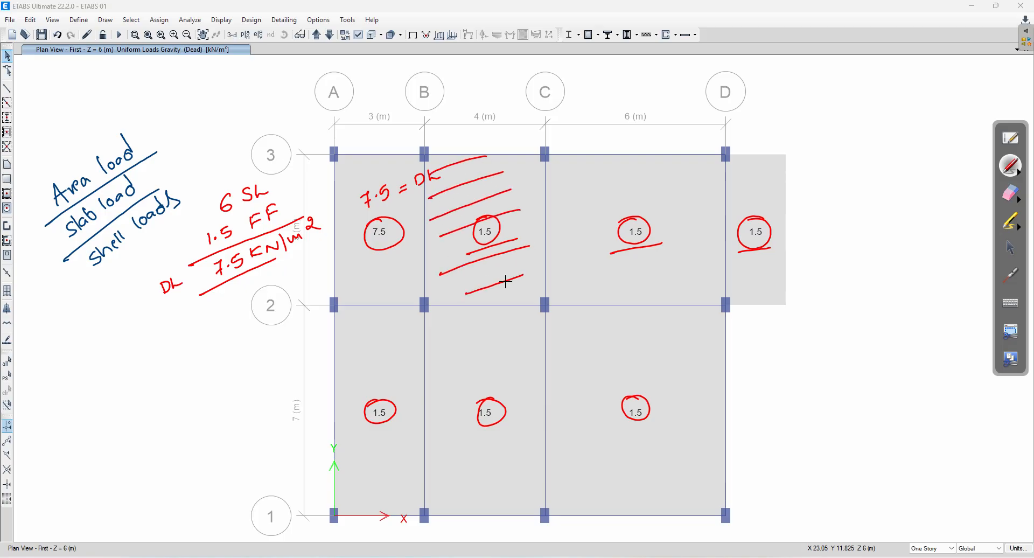
{"action": "left_click_drag", "start_coordinate": [352, 338], "coordinate": [402, 319]}
{"action": "left_click_drag", "start_coordinate": [345, 371], "coordinate": [400, 345]}
{"action": "left_click_drag", "start_coordinate": [351, 392], "coordinate": [415, 371]}
{"action": "left_click_drag", "start_coordinate": [356, 437], "coordinate": [416, 412]}
{"action": "left_click_drag", "start_coordinate": [369, 474], "coordinate": [431, 456]}
{"action": "left_click_drag", "start_coordinate": [459, 381], "coordinate": [524, 349]}
{"action": "left_click_drag", "start_coordinate": [439, 336], "coordinate": [496, 312]}
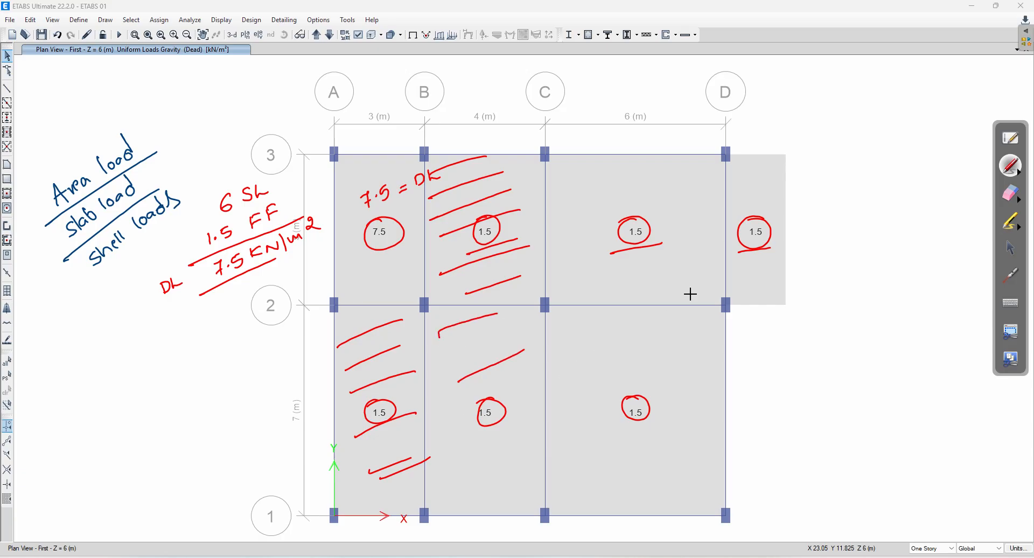
Erase all the red and blue handwriting from the plan view and return to the normal pointer.
{"action": "left_click", "coordinate": [1010, 192]}
{"action": "mouse_move", "coordinate": [561, 210]}
{"action": "left_mouse_down"}
{"action": "mouse_move", "coordinate": [470, 166]}
{"action": "mouse_move", "coordinate": [506, 208]}
{"action": "mouse_move", "coordinate": [418, 295]}
{"action": "mouse_move", "coordinate": [406, 459]}
{"action": "mouse_move", "coordinate": [478, 354]}
{"action": "mouse_move", "coordinate": [655, 230]}
{"action": "mouse_move", "coordinate": [697, 293]}
{"action": "mouse_move", "coordinate": [549, 415]}
{"action": "mouse_move", "coordinate": [367, 455]}
{"action": "mouse_move", "coordinate": [391, 368]}
{"action": "mouse_move", "coordinate": [254, 173]}
{"action": "mouse_move", "coordinate": [305, 250]}
{"action": "mouse_move", "coordinate": [191, 161]}
{"action": "mouse_move", "coordinate": [154, 162]}
{"action": "left_mouse_up"}
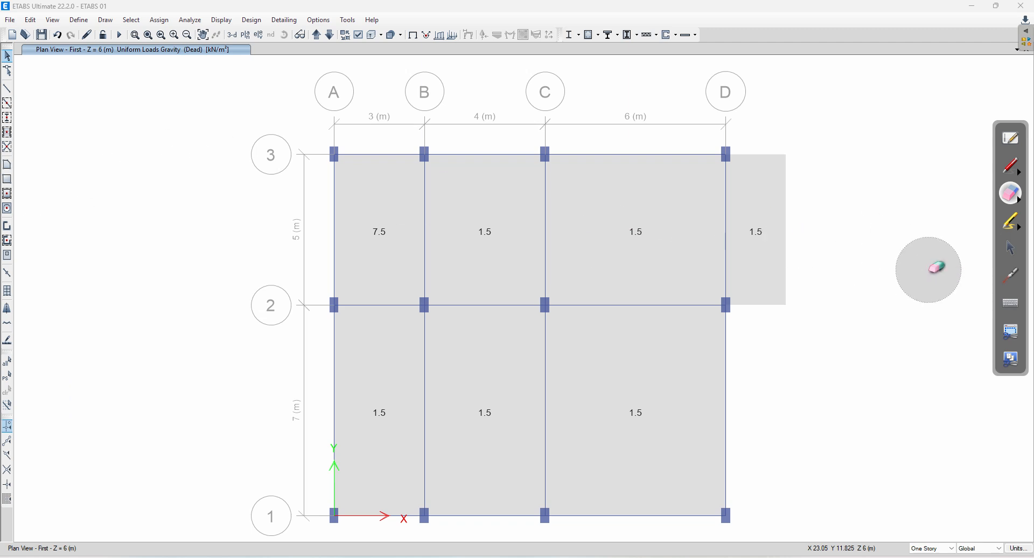
{"action": "left_click", "coordinate": [1002, 248]}
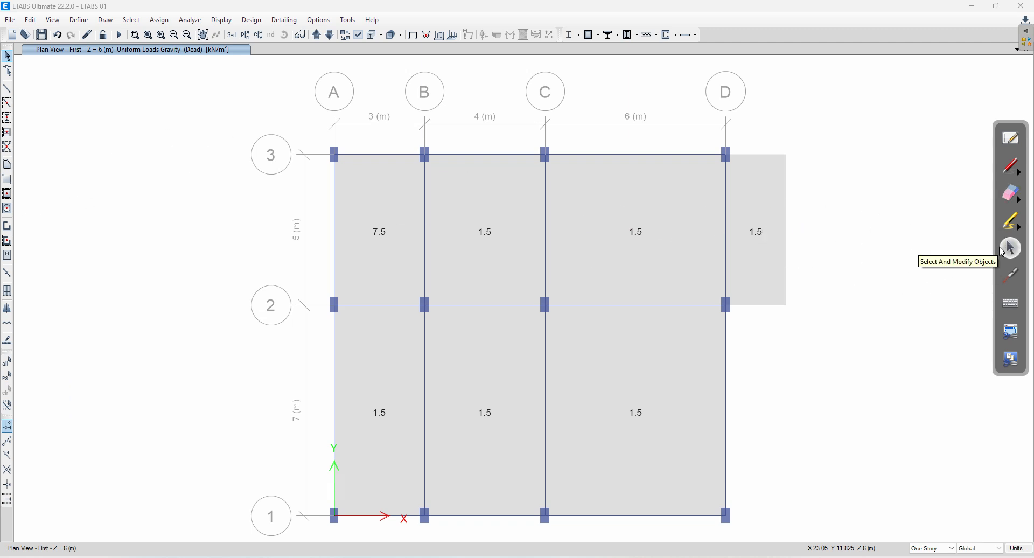
Clear the shell load display from the First story plan by showing the undeformed shape.
{"action": "left_click", "coordinate": [379, 216]}
{"action": "left_click", "coordinate": [382, 220]}
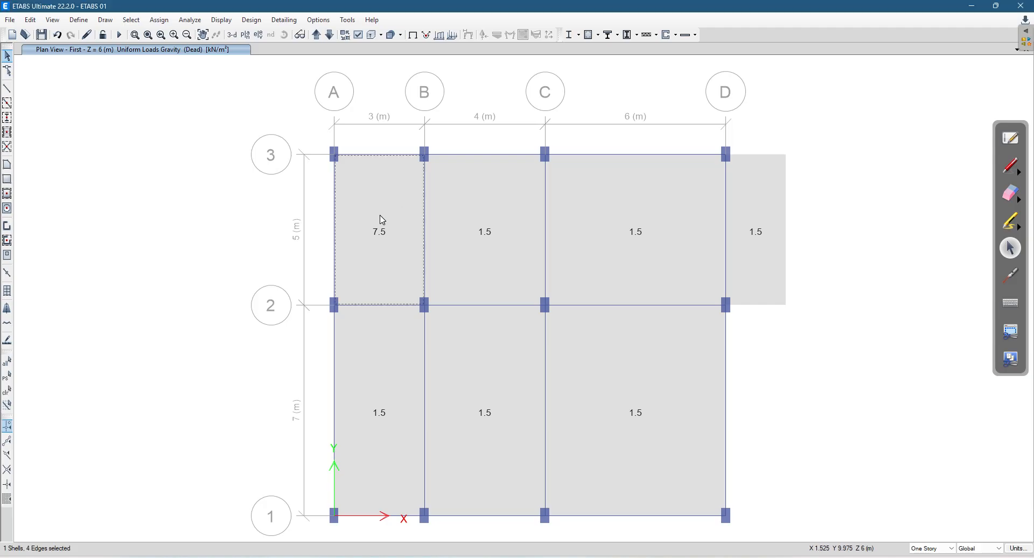
{"action": "left_click", "coordinate": [221, 20]}
{"action": "left_click", "coordinate": [239, 33]}
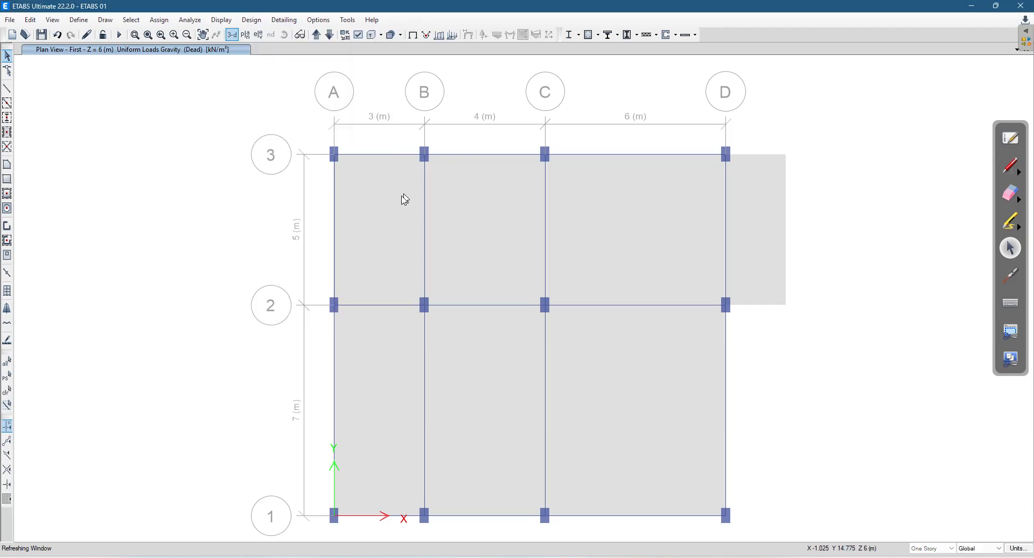
Remove the uniform Dead shell load from the toilet slab in bay A–B/2–3, using Delete Existing Loads.
{"action": "left_click", "coordinate": [393, 214]}
{"action": "left_click", "coordinate": [387, 214]}
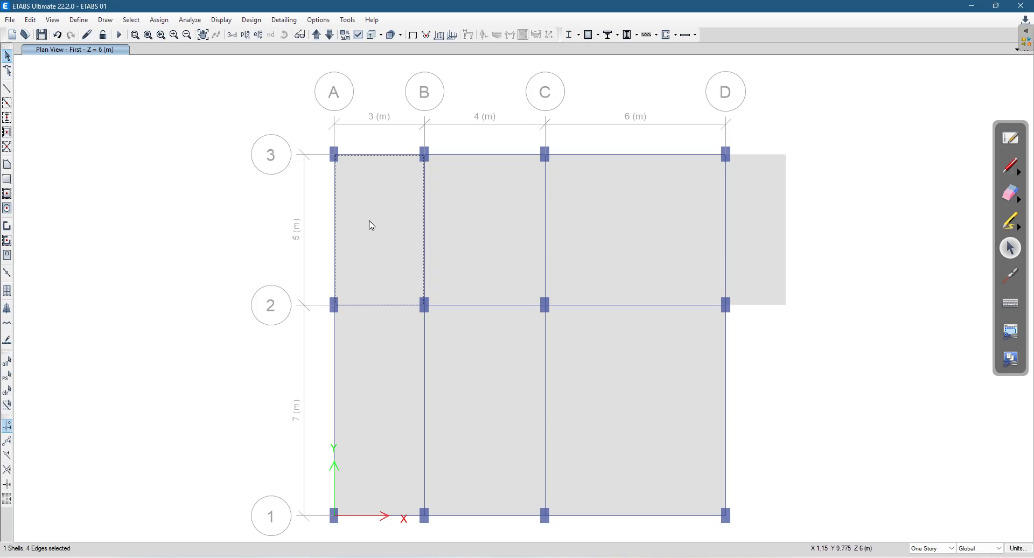
{"action": "left_click", "coordinate": [159, 22]}
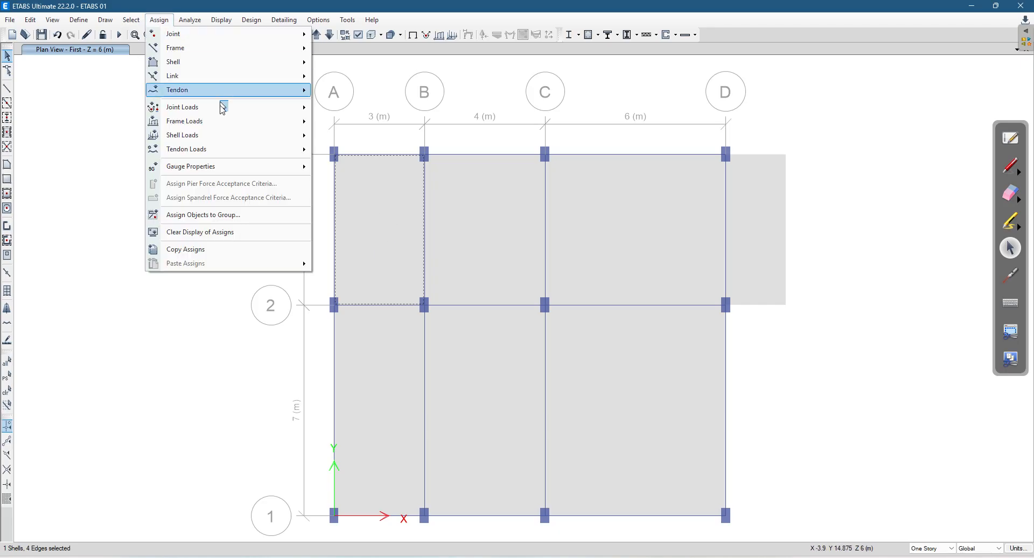
{"action": "mouse_move", "coordinate": [285, 135]}
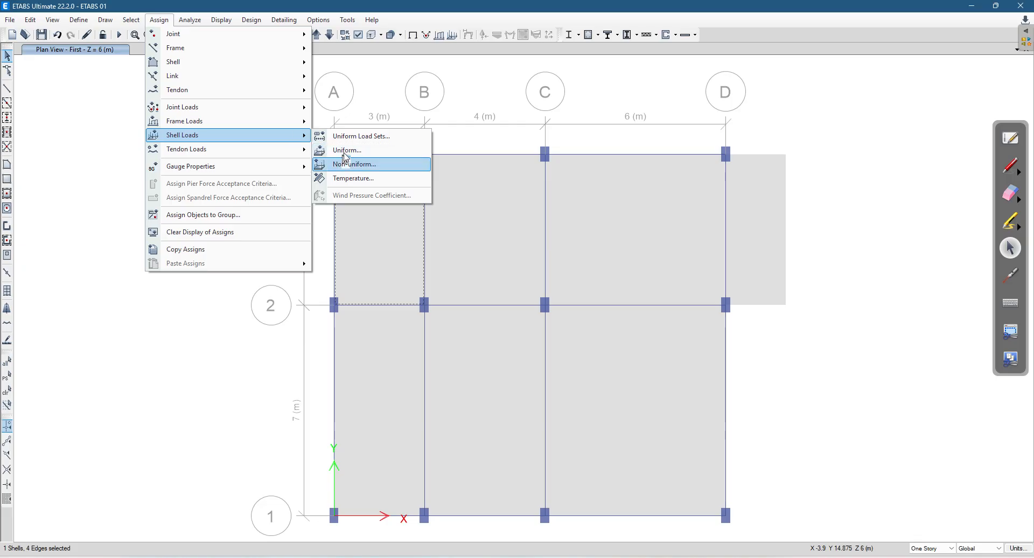
{"action": "left_click", "coordinate": [347, 151]}
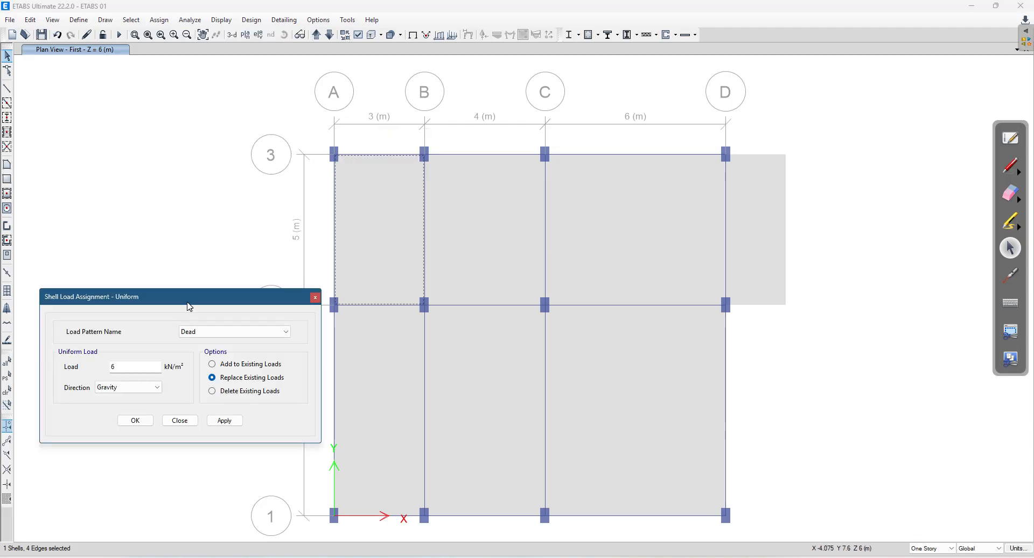
{"action": "left_click_drag", "start_coordinate": [189, 297], "coordinate": [172, 246]}
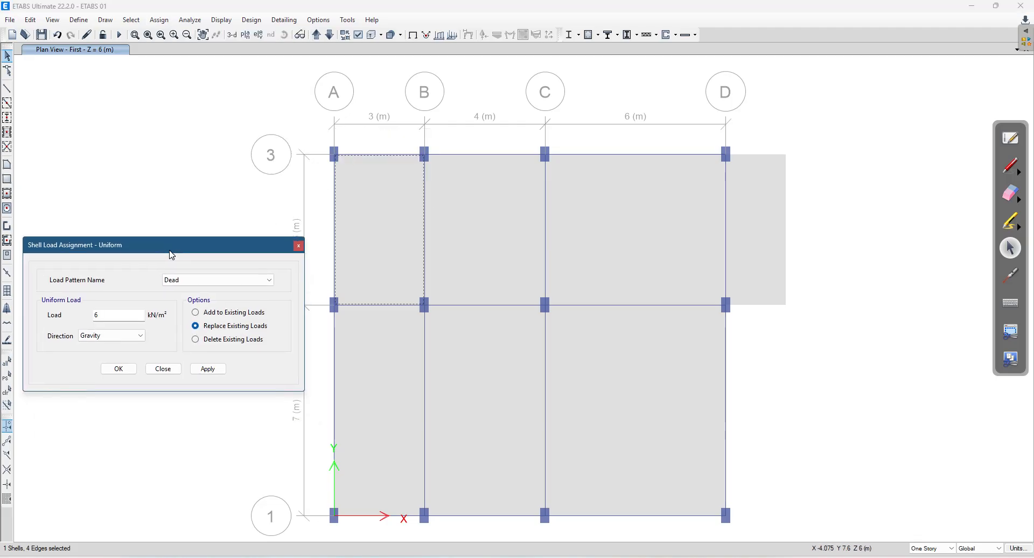
{"action": "left_click", "coordinate": [190, 281]}
{"action": "left_click", "coordinate": [185, 288]}
{"action": "left_click", "coordinate": [208, 340]}
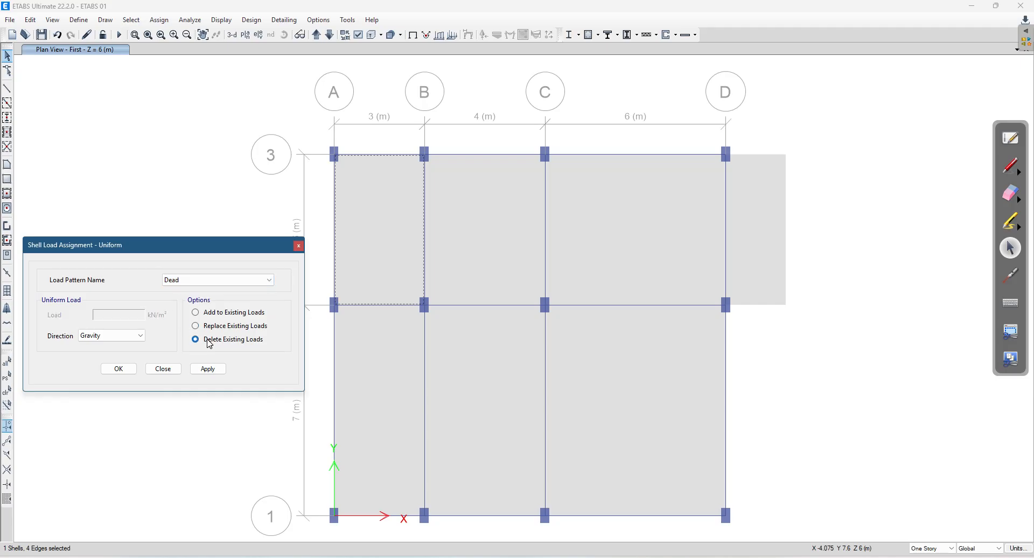
{"action": "left_click", "coordinate": [208, 368]}
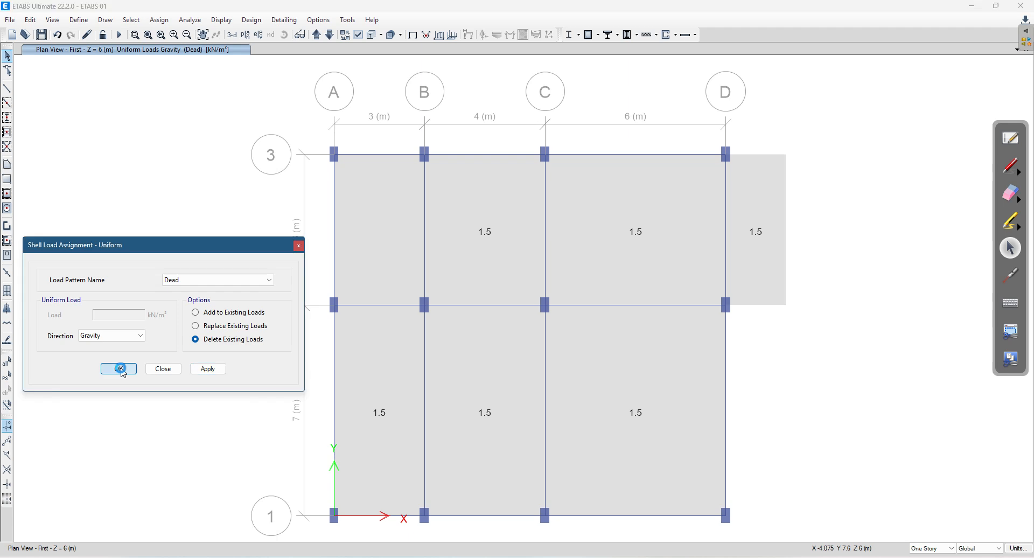
{"action": "left_click", "coordinate": [118, 368]}
Inspect the loads assigned to the toilet slab in bay A–B/2–3.
{"action": "left_click", "coordinate": [370, 233]}
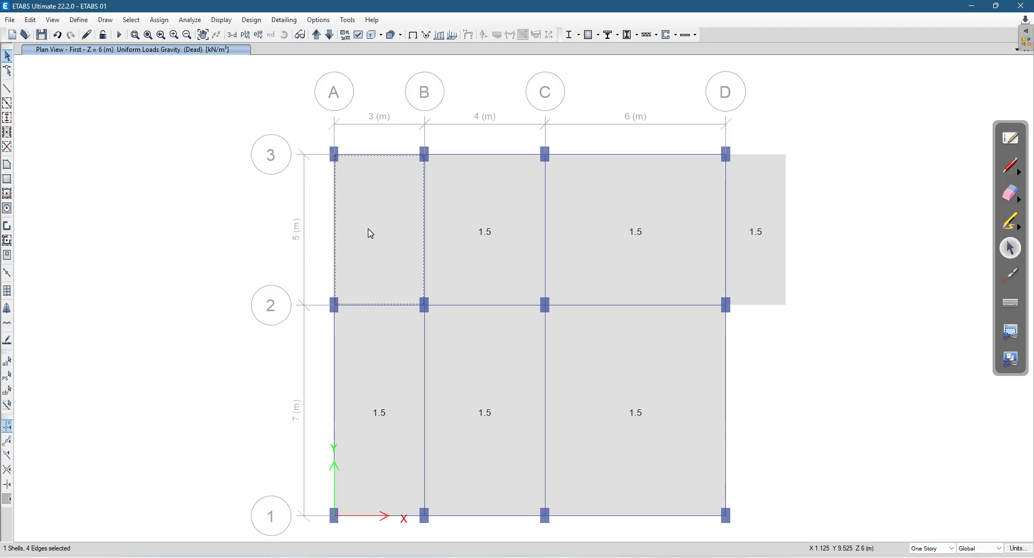
{"action": "right_click", "coordinate": [370, 233]}
{"action": "left_click", "coordinate": [529, 186]}
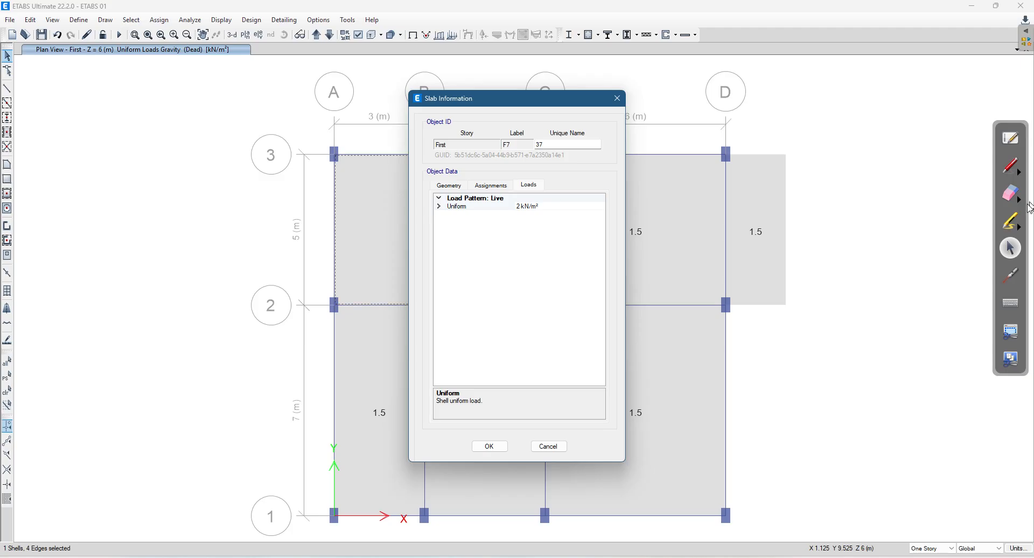
Annotate the slab's load list in red: circle and tick the Live load and write an underlined "DL = ?".
{"action": "left_click", "coordinate": [1012, 168]}
{"action": "left_click_drag", "start_coordinate": [504, 190], "coordinate": [488, 215]}
{"action": "left_click_drag", "start_coordinate": [580, 189], "coordinate": [585, 188]}
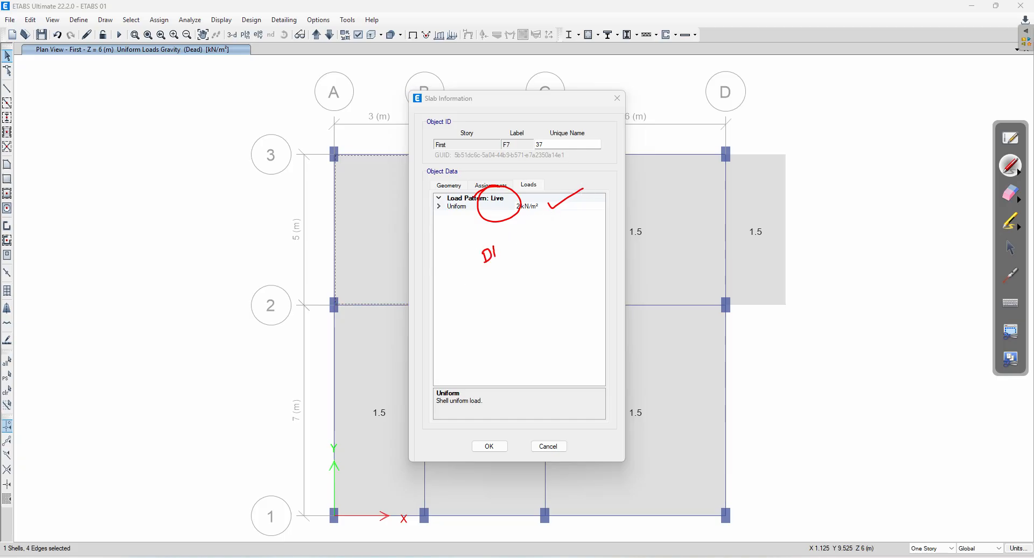
{"action": "left_click_drag", "start_coordinate": [522, 230], "coordinate": [521, 236]}
{"action": "left_click_drag", "start_coordinate": [474, 288], "coordinate": [569, 234]}
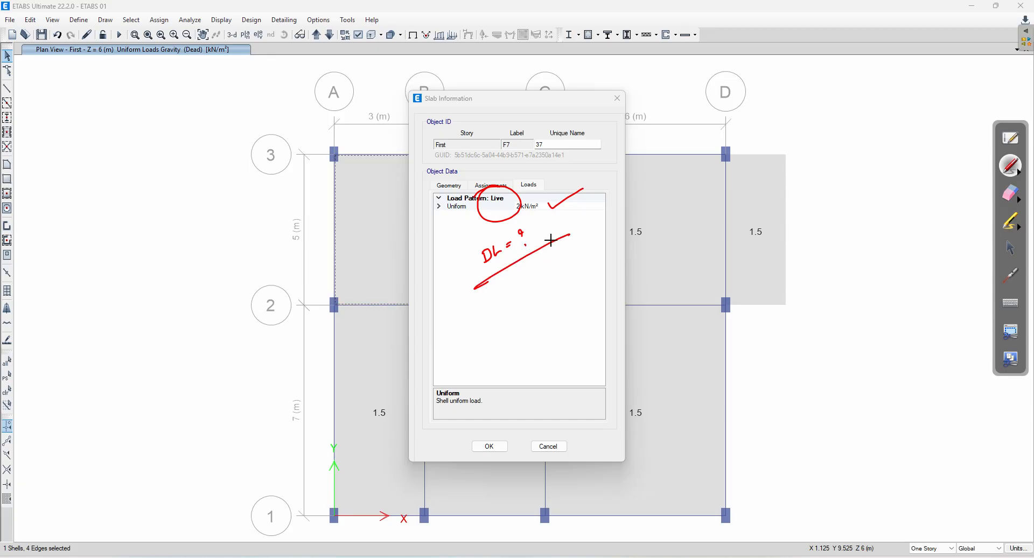
Erase the red notes from the slab information, restore the normal pointer and close the slab information.
{"action": "left_click", "coordinate": [1016, 195]}
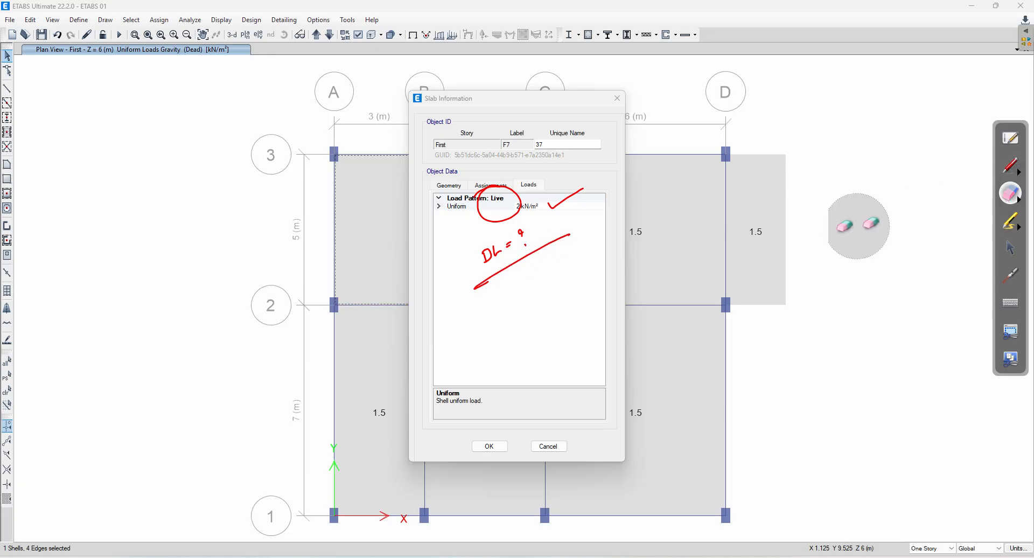
{"action": "left_click_drag", "start_coordinate": [575, 207], "coordinate": [522, 220]}
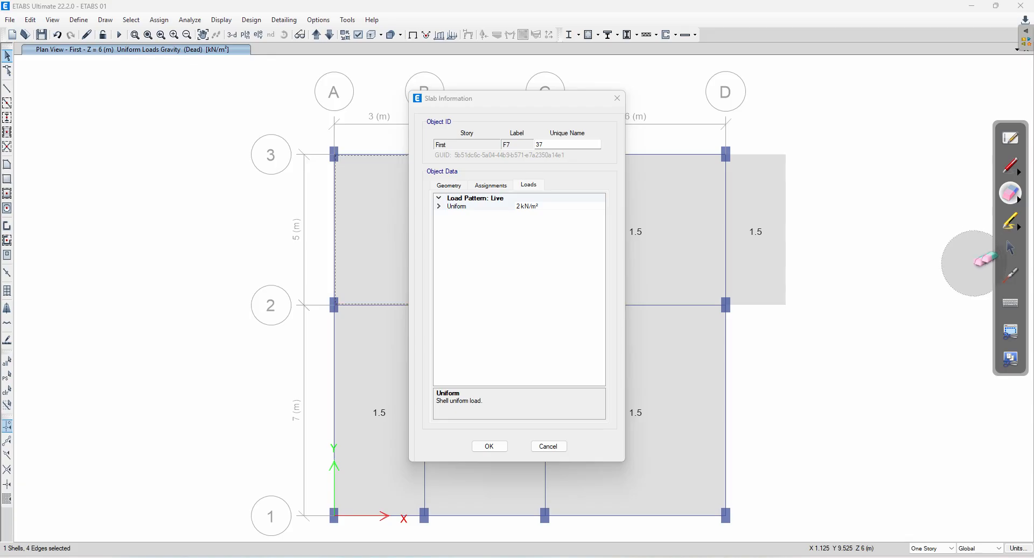
{"action": "left_click", "coordinate": [1010, 247]}
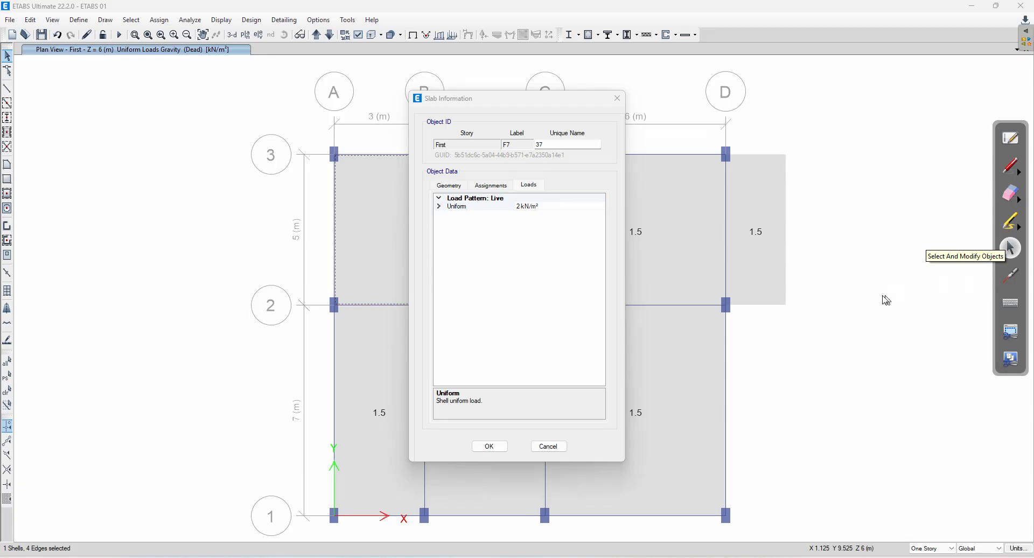
{"action": "left_click", "coordinate": [617, 98]}
Select only the slab in bay B–C/2–3 and open the uniform shell load assignment.
{"action": "left_click", "coordinate": [465, 235]}
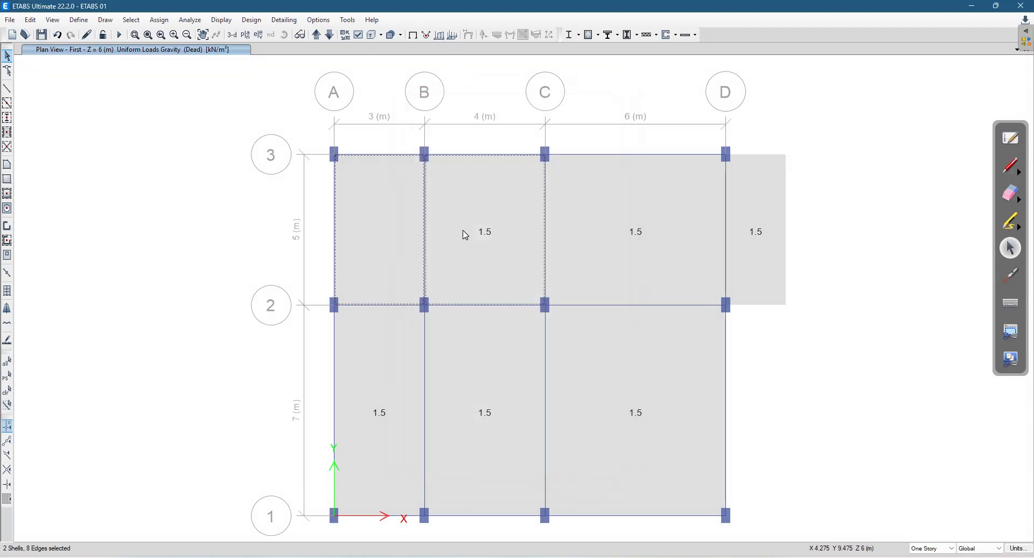
{"action": "left_click", "coordinate": [391, 233]}
{"action": "left_click", "coordinate": [158, 20]}
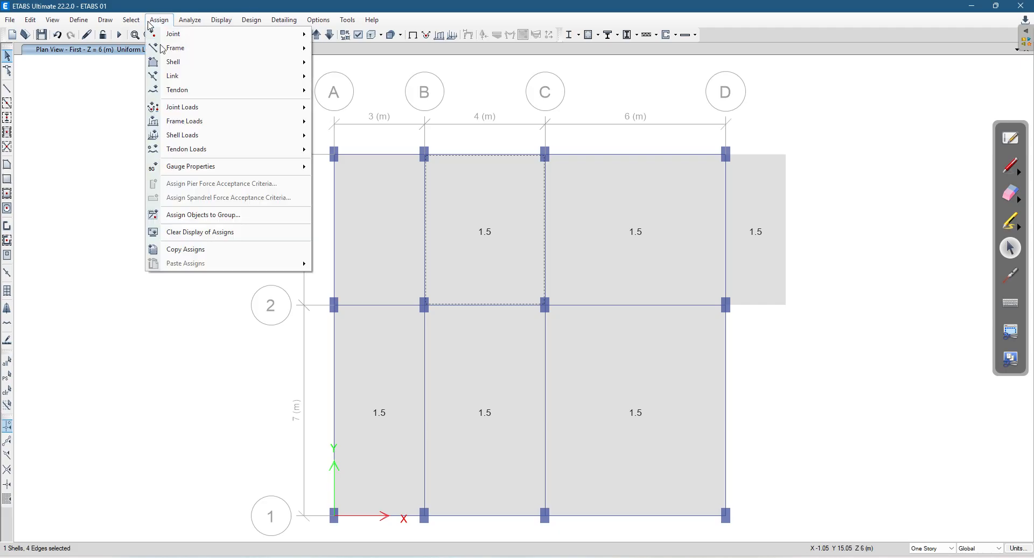
{"action": "mouse_move", "coordinate": [212, 135]}
{"action": "left_click", "coordinate": [363, 156]}
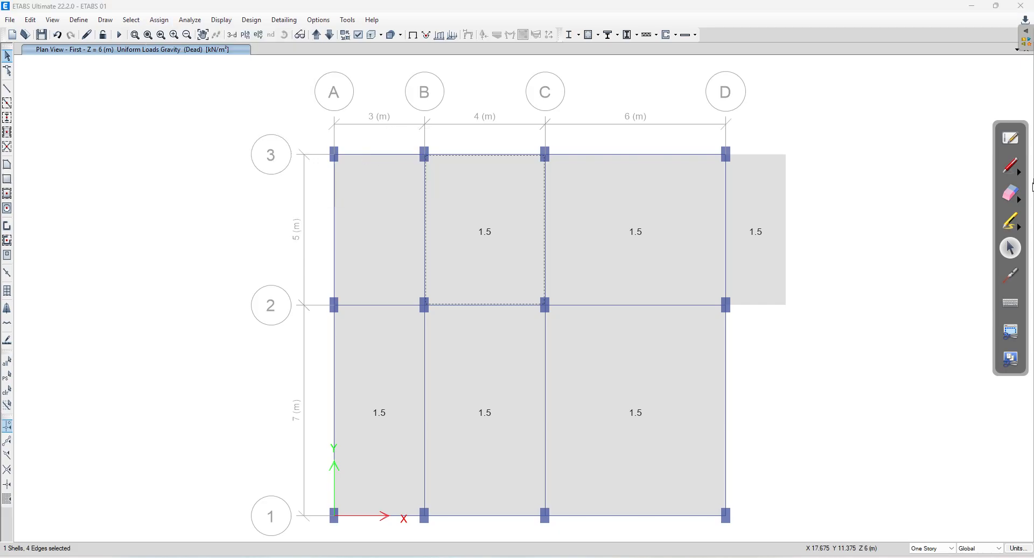
Circle the add, replace and delete load options in red, and return to the normal pointer.
{"action": "left_click", "coordinate": [1011, 166]}
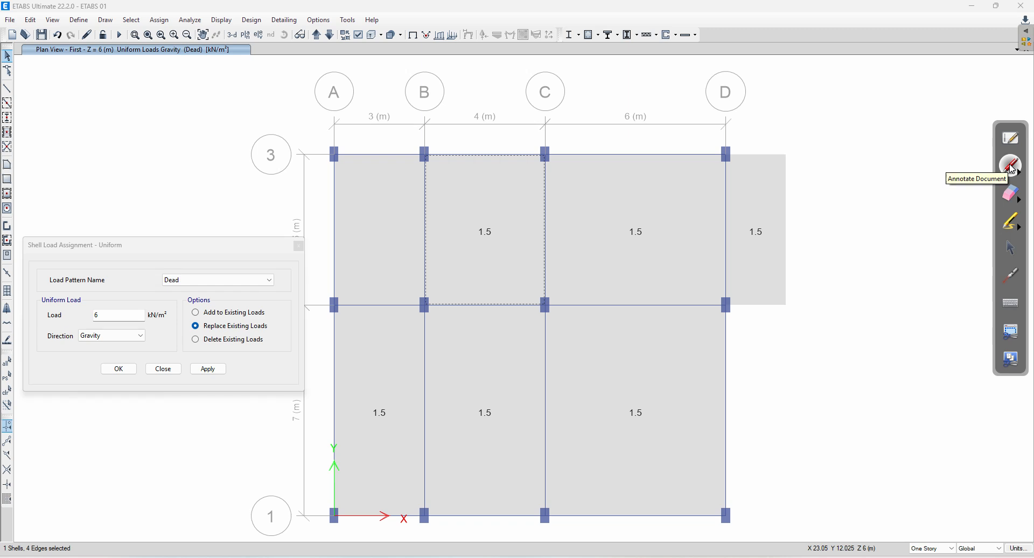
{"action": "left_click_drag", "start_coordinate": [184, 288], "coordinate": [248, 281]}
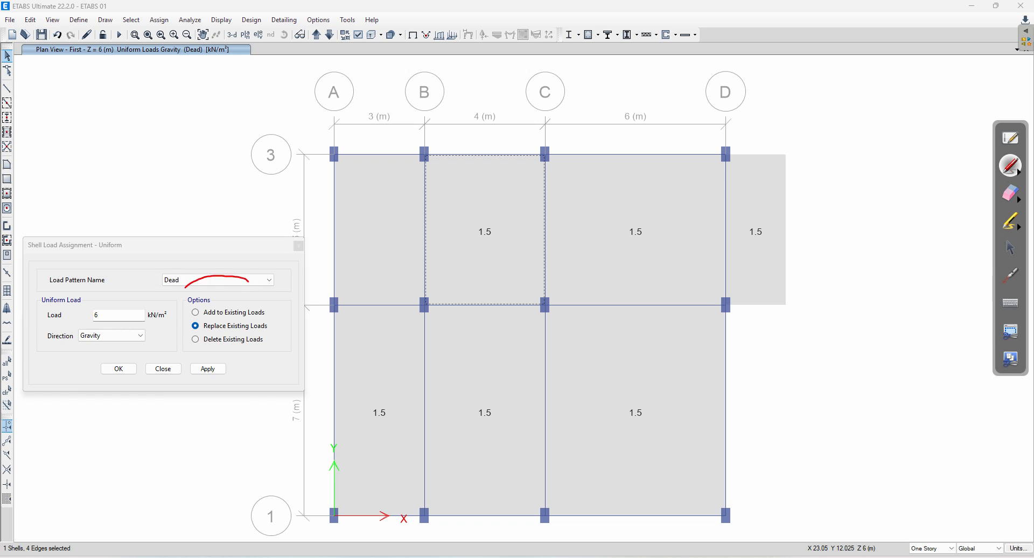
{"action": "left_click_drag", "start_coordinate": [286, 320], "coordinate": [199, 291]}
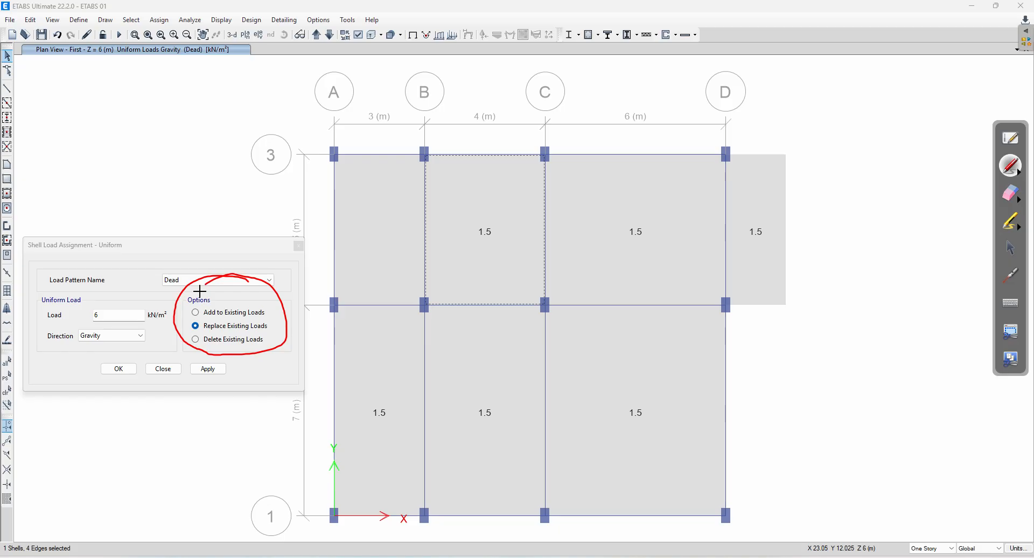
{"action": "left_click", "coordinate": [1010, 248]}
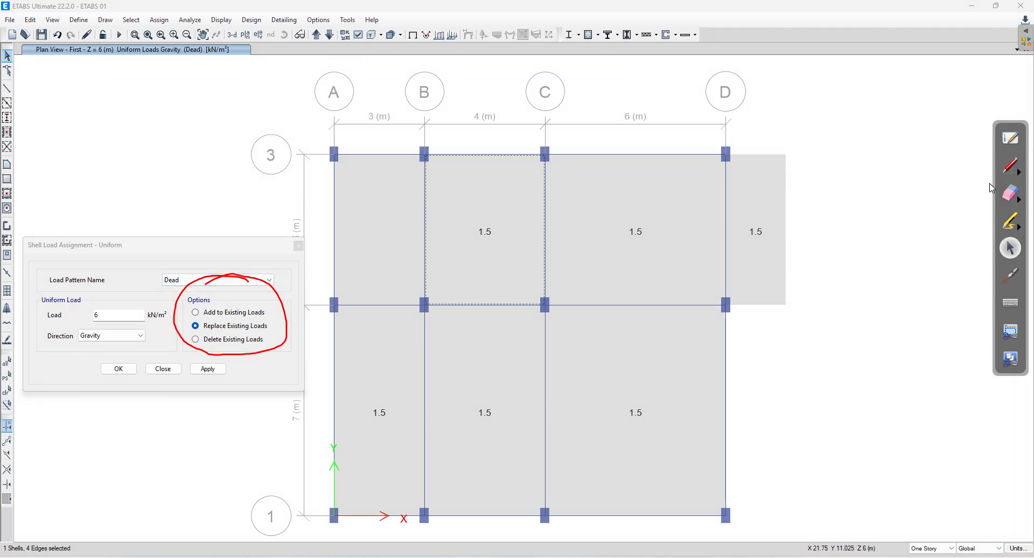
Annotate the balcony slab in red with an arrow to "2 kN/m²", a circle around its load value, and "0.5 kN/m²".
{"action": "left_click", "coordinate": [1010, 165]}
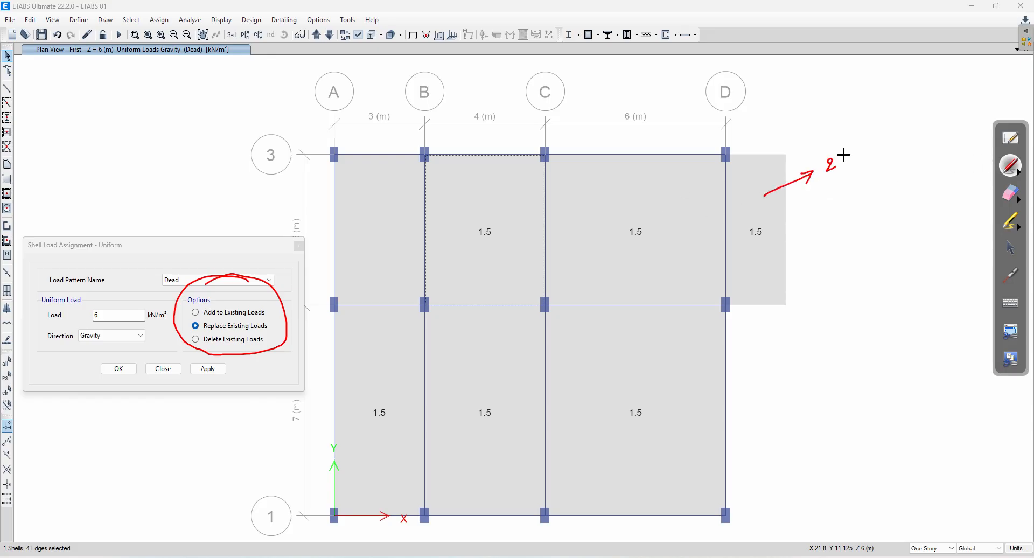
{"action": "left_click_drag", "start_coordinate": [872, 149], "coordinate": [868, 166]}
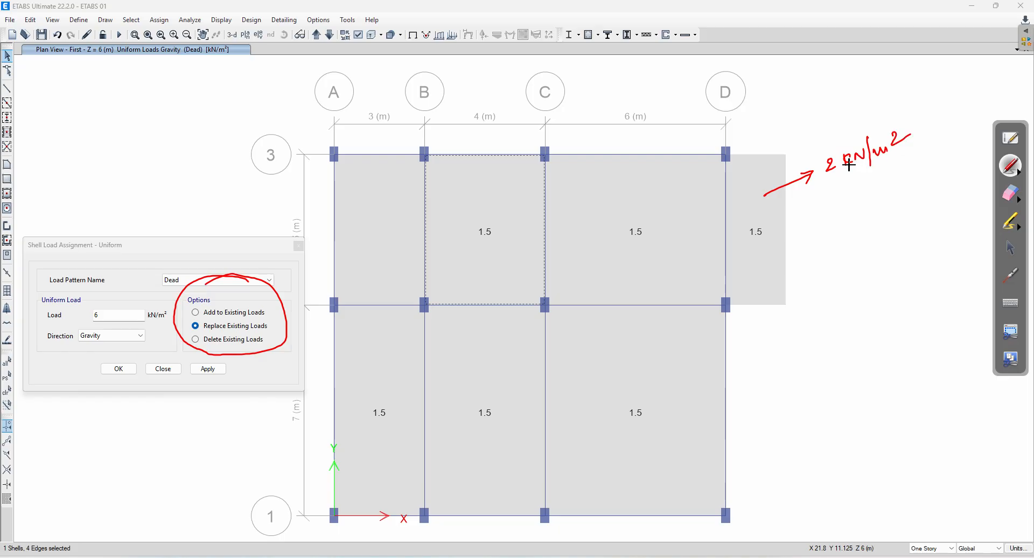
{"action": "left_click_drag", "start_coordinate": [758, 217], "coordinate": [749, 216]}
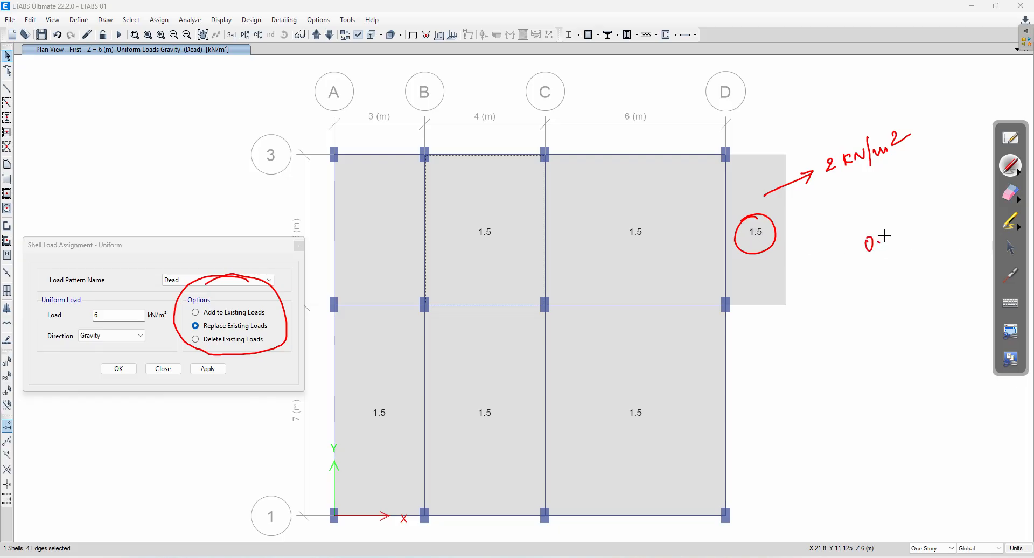
{"action": "left_click_drag", "start_coordinate": [915, 234], "coordinate": [919, 224]}
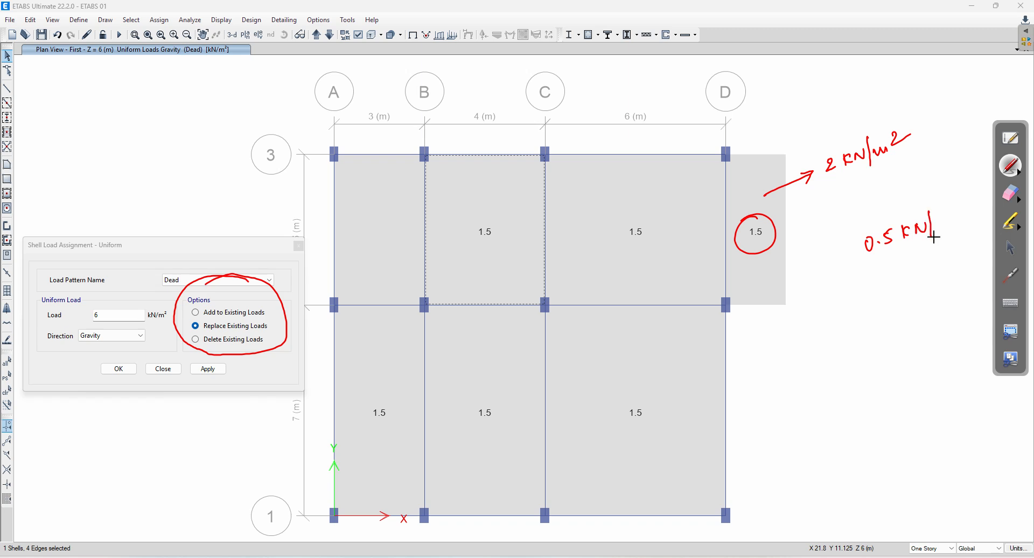
{"action": "left_click", "coordinate": [1012, 249]}
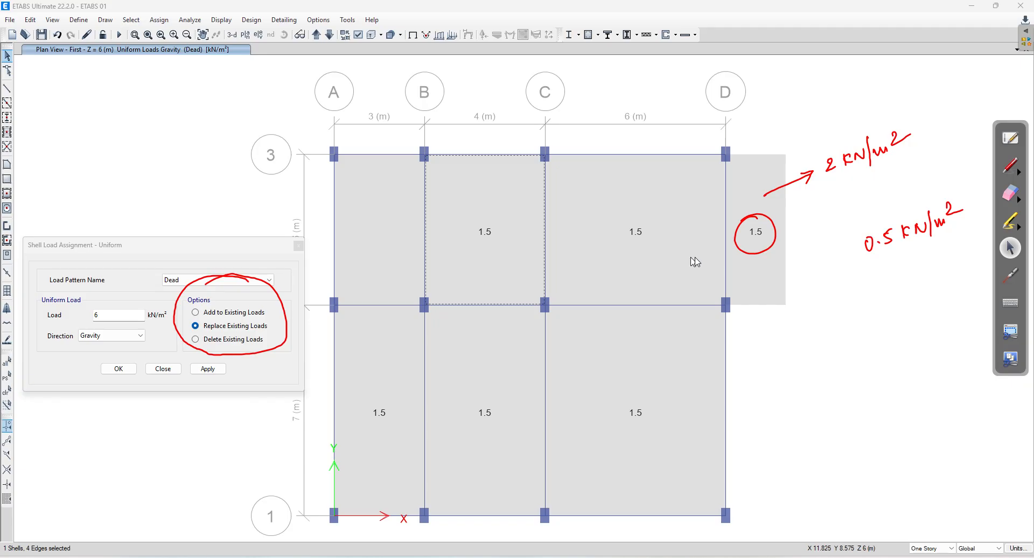
Add the balcony slab beyond grid D to the selection and erase the red circle drawn around the load options.
{"action": "left_click", "coordinate": [745, 265]}
{"action": "left_click", "coordinate": [295, 247]}
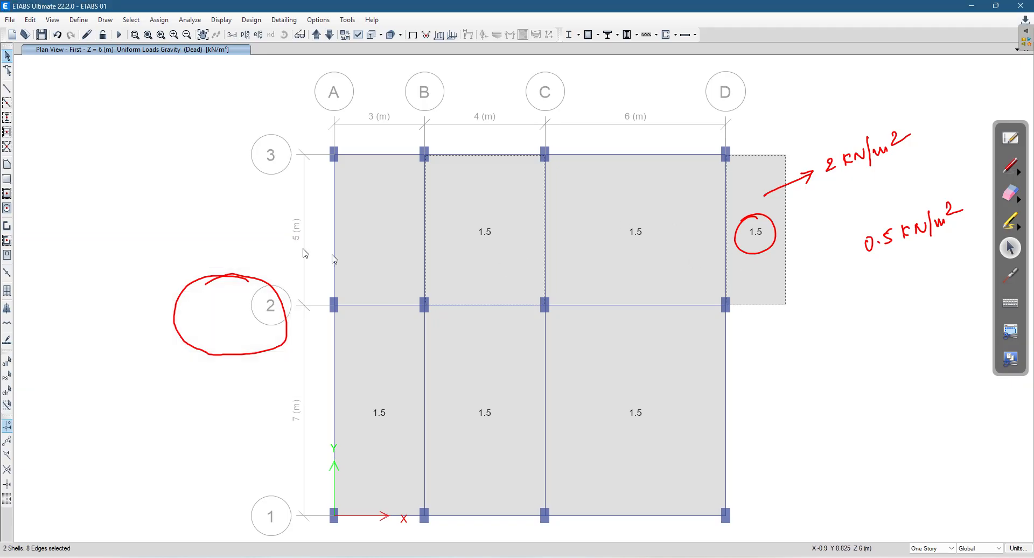
{"action": "left_click", "coordinate": [1010, 193]}
{"action": "mouse_move", "coordinate": [166, 341]}
{"action": "left_mouse_down"}
{"action": "mouse_move", "coordinate": [284, 330]}
{"action": "mouse_move", "coordinate": [177, 327]}
{"action": "mouse_move", "coordinate": [265, 345]}
{"action": "left_mouse_up"}
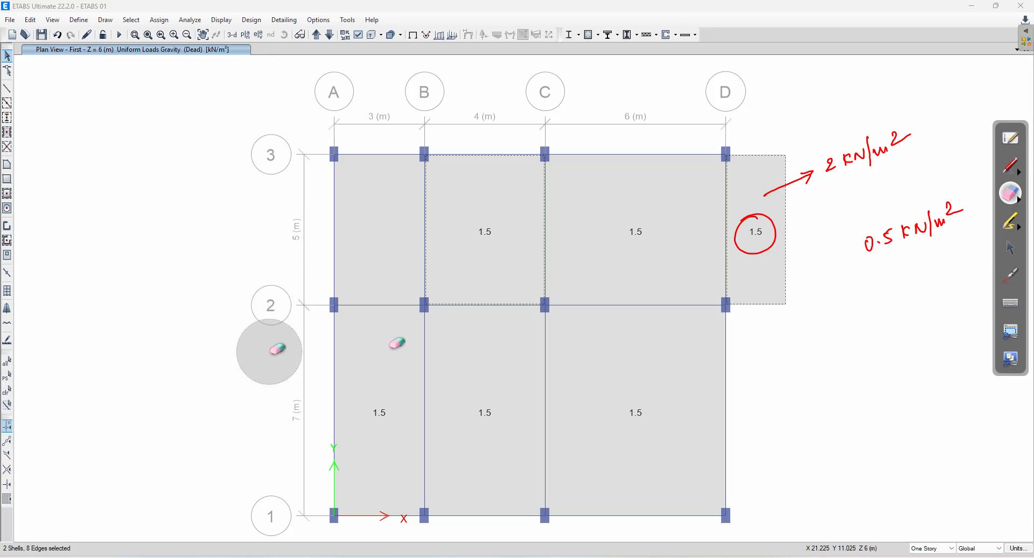
{"action": "left_click", "coordinate": [1010, 248]}
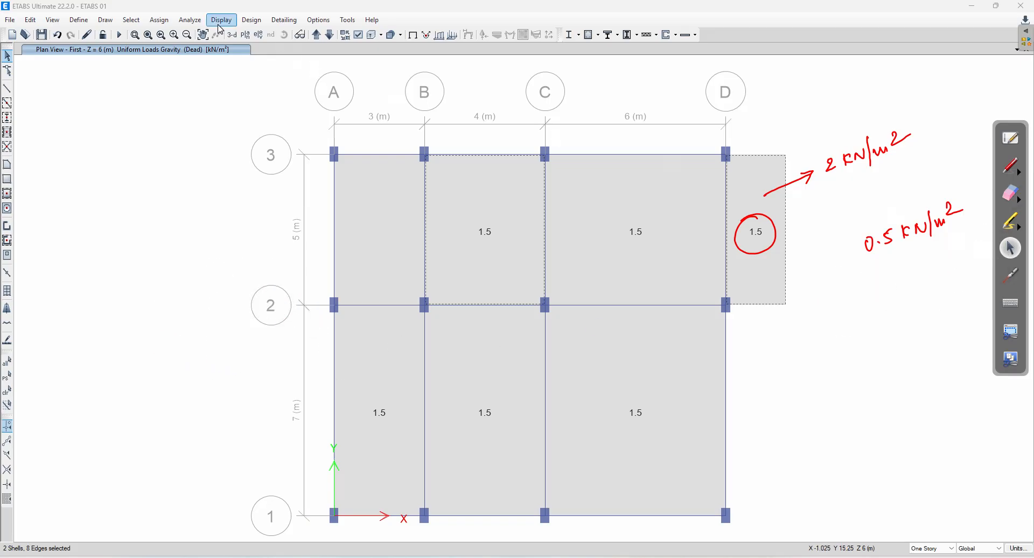
Add a 0.5 kN/m² uniform Dead load to the existing loads of the balcony and bay B–C/2–3 slabs.
{"action": "left_click", "coordinate": [156, 20]}
{"action": "left_click", "coordinate": [158, 22]}
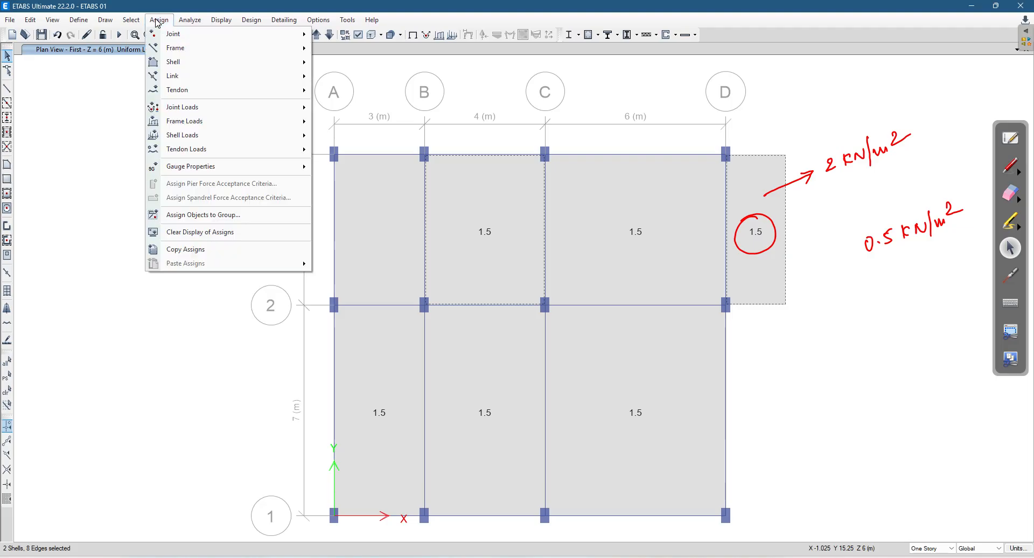
{"action": "mouse_move", "coordinate": [235, 140]}
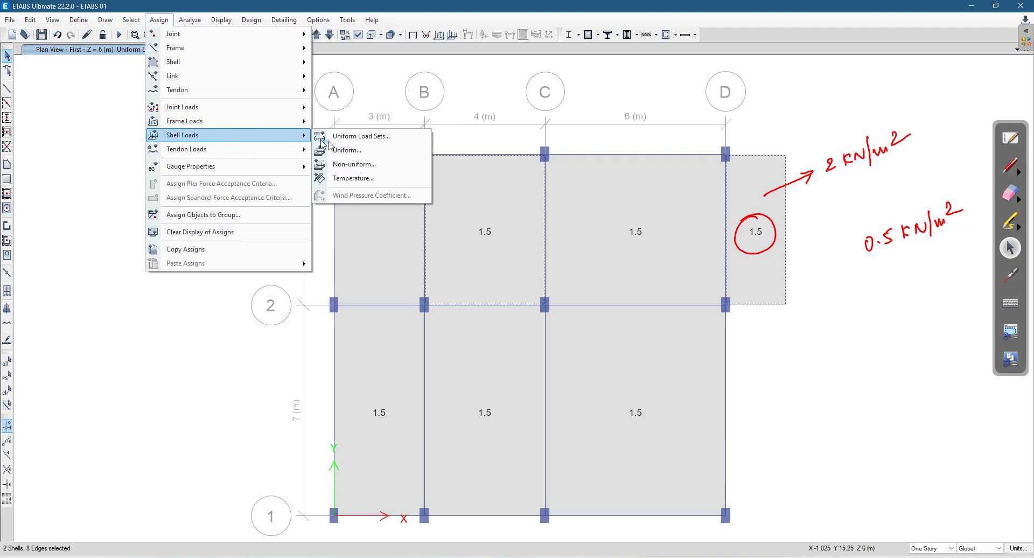
{"action": "left_click", "coordinate": [355, 150]}
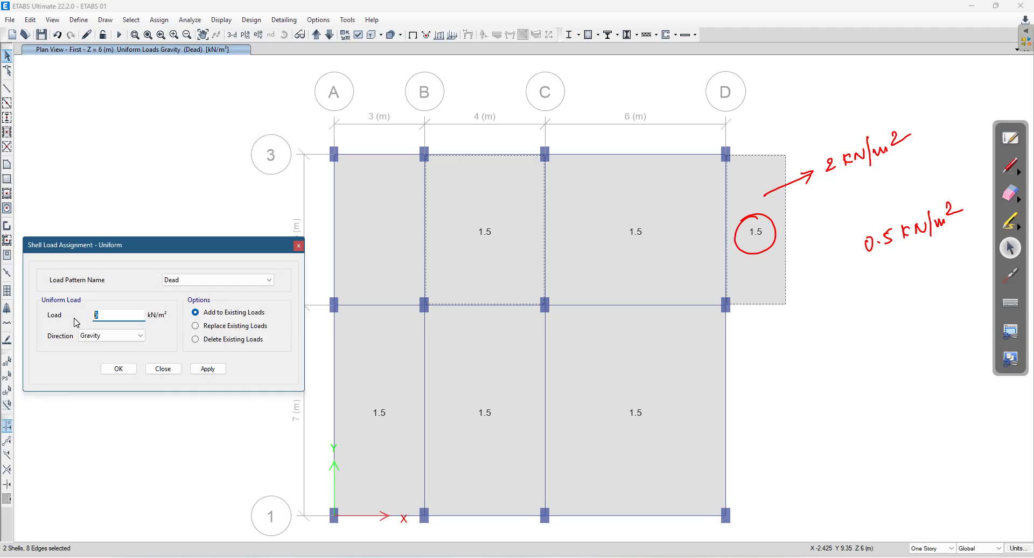
{"action": "left_click", "coordinate": [207, 368]}
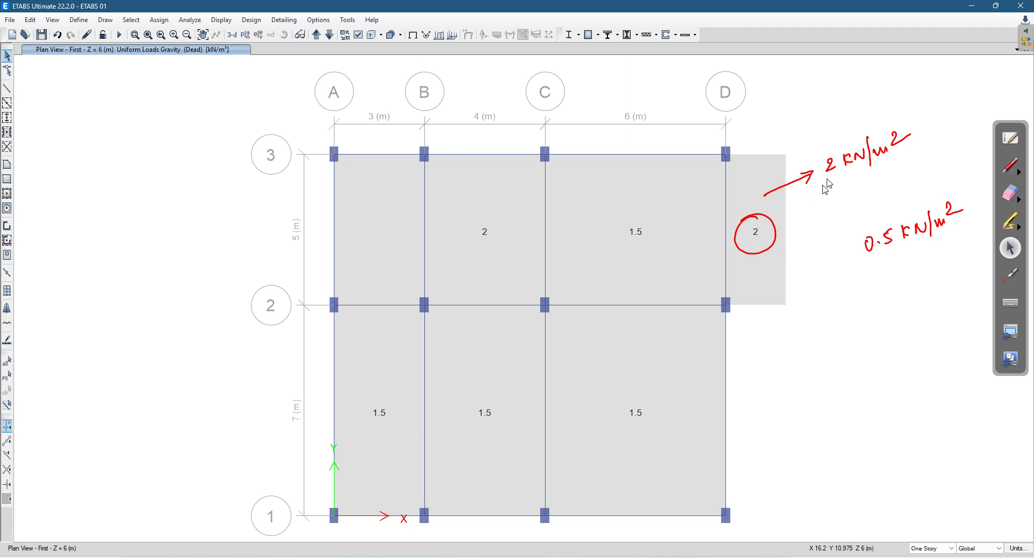
Erase the red load notes beside the balcony slab and return to the normal pointer.
{"action": "left_click", "coordinate": [1010, 193]}
{"action": "mouse_move", "coordinate": [867, 236]}
{"action": "left_mouse_down"}
{"action": "mouse_move", "coordinate": [934, 218]}
{"action": "mouse_move", "coordinate": [852, 152]}
{"action": "mouse_move", "coordinate": [777, 212]}
{"action": "left_mouse_up"}
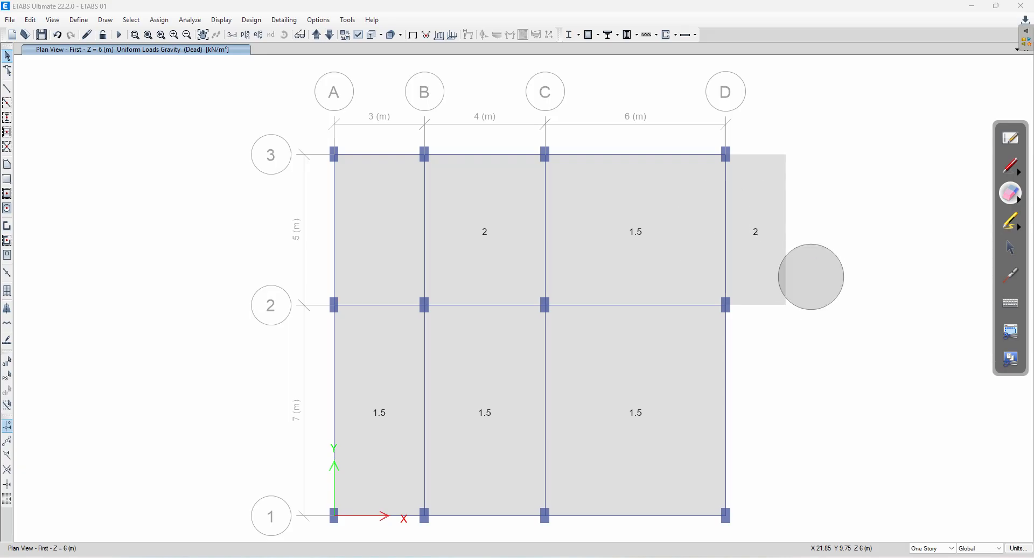
{"action": "left_click", "coordinate": [1010, 247]}
Delete the existing uniform Dead loads from all seven First story slabs and check the loads of slab B–C/2–3.
{"action": "left_click_drag", "start_coordinate": [742, 274], "coordinate": [425, 327]}
{"action": "left_click", "coordinate": [408, 362]}
{"action": "left_click", "coordinate": [585, 370]}
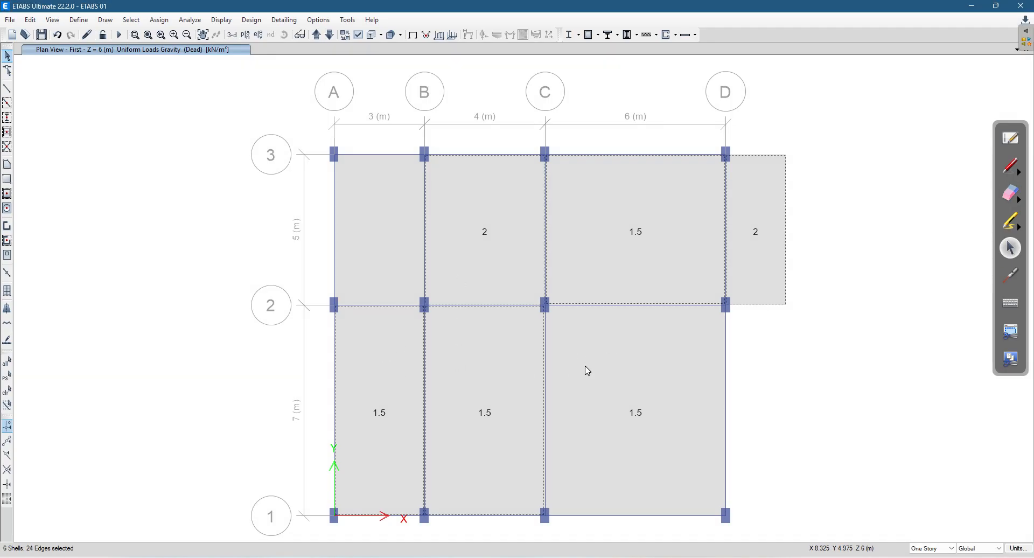
{"action": "left_click", "coordinate": [553, 328]}
{"action": "left_click", "coordinate": [369, 260]}
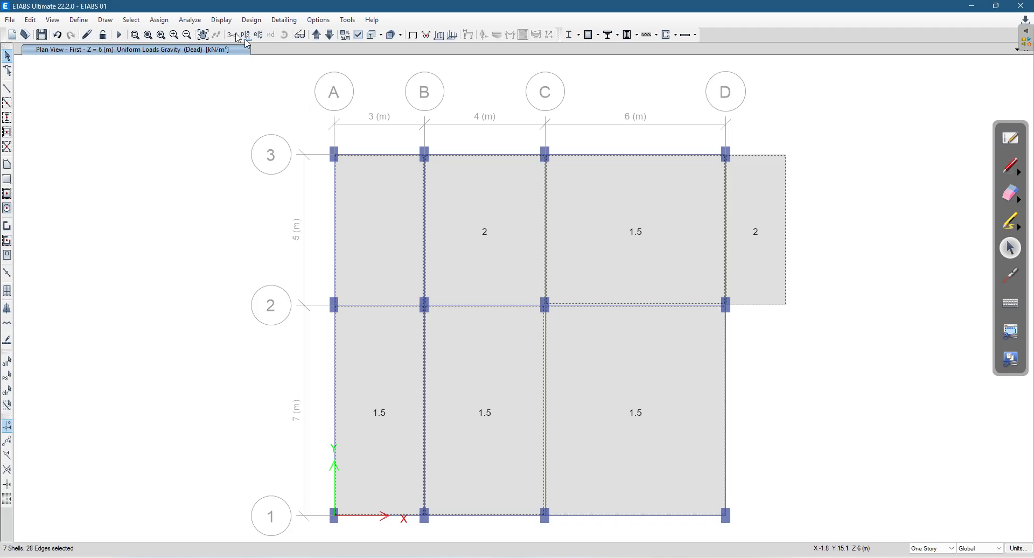
{"action": "left_click", "coordinate": [160, 20]}
{"action": "mouse_move", "coordinate": [186, 135]}
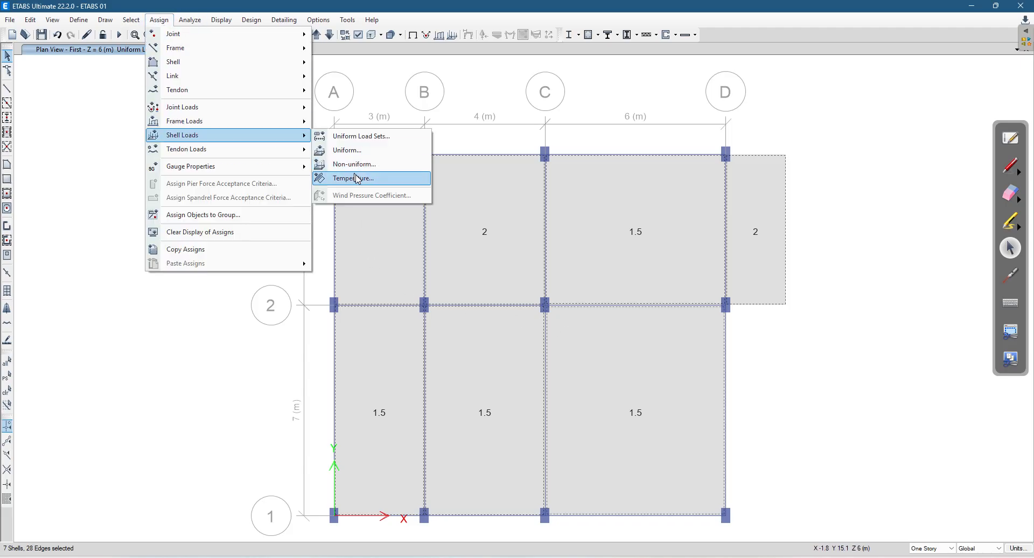
{"action": "left_click", "coordinate": [356, 150]}
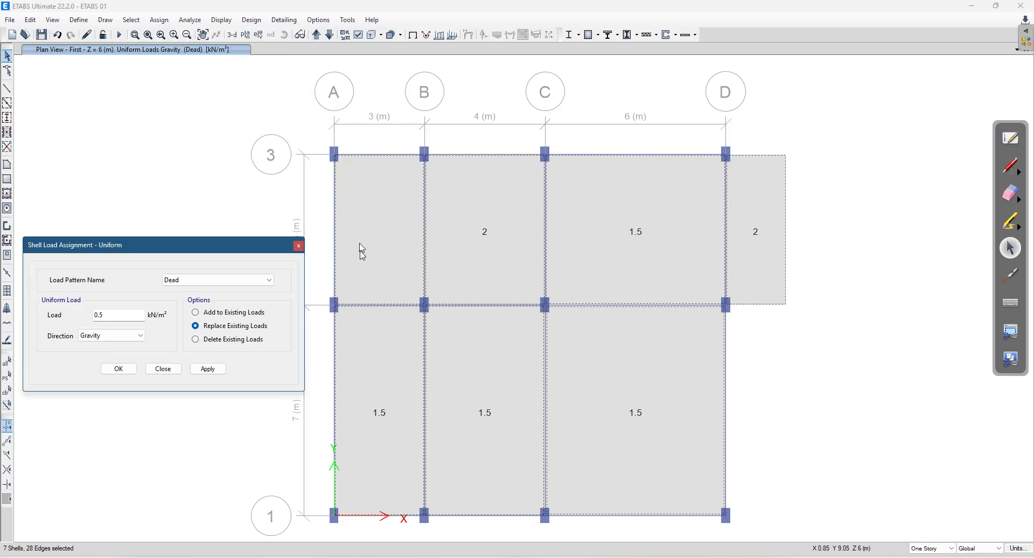
{"action": "left_click", "coordinate": [215, 340]}
{"action": "left_click", "coordinate": [208, 369]}
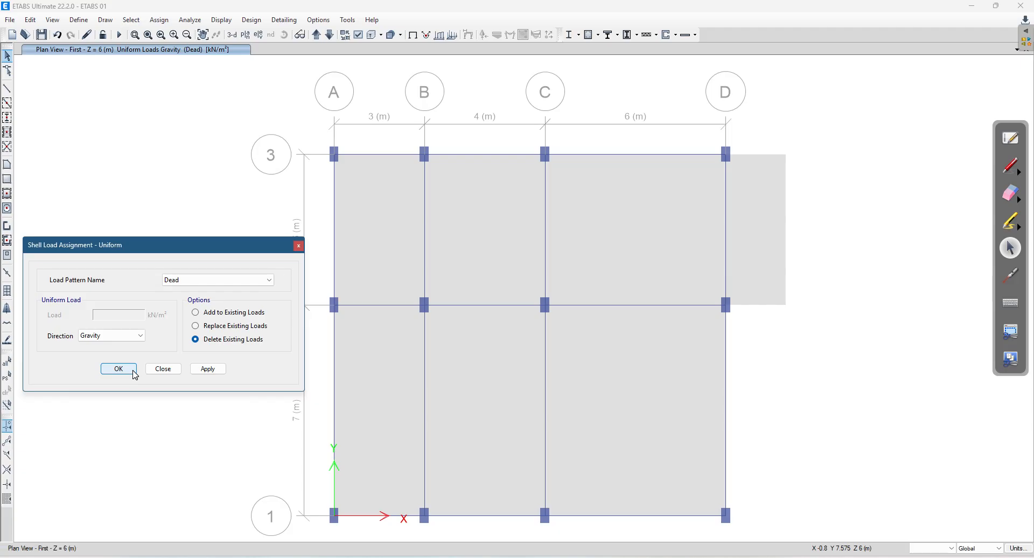
{"action": "left_click", "coordinate": [133, 372]}
{"action": "right_click", "coordinate": [473, 274]}
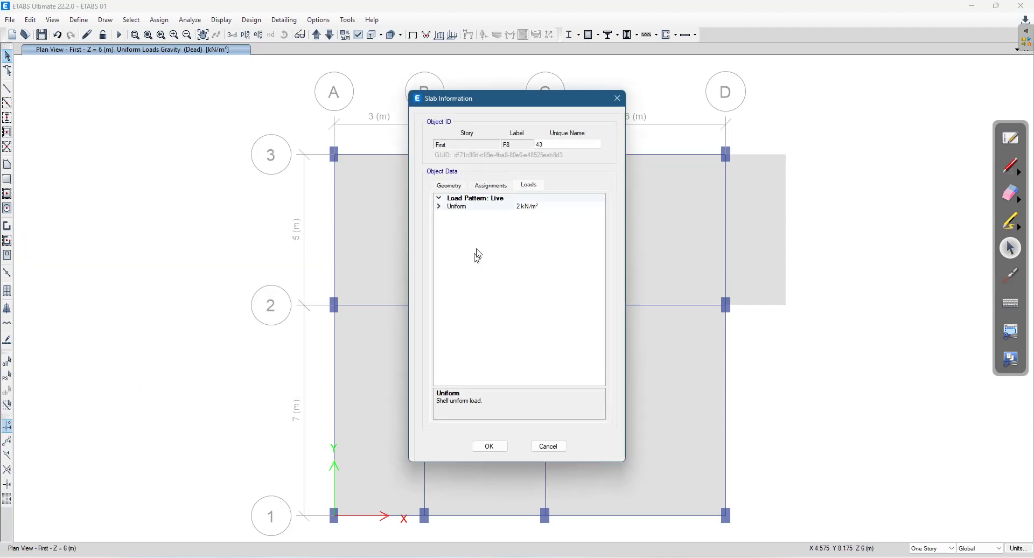
{"action": "left_click", "coordinate": [617, 100]}
Select all seven First story slabs and delete their existing uniform Live loads.
{"action": "left_click", "coordinate": [387, 235]}
{"action": "left_click", "coordinate": [484, 237]}
{"action": "left_click", "coordinate": [588, 237]}
{"action": "left_click", "coordinate": [759, 236]}
{"action": "left_click", "coordinate": [637, 364]}
{"action": "left_click", "coordinate": [490, 381]}
{"action": "left_click", "coordinate": [363, 379]}
{"action": "left_click", "coordinate": [159, 20]}
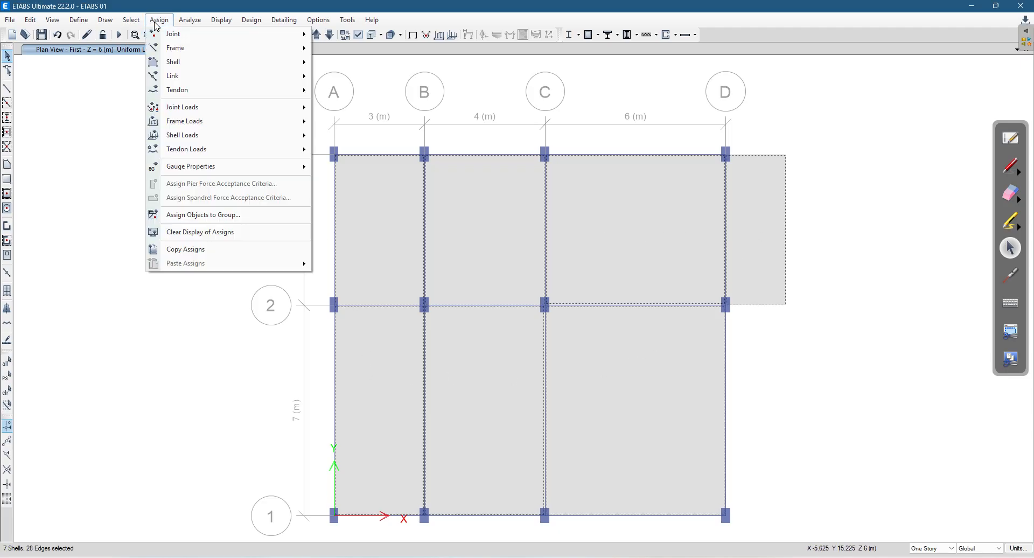
{"action": "mouse_move", "coordinate": [199, 139]}
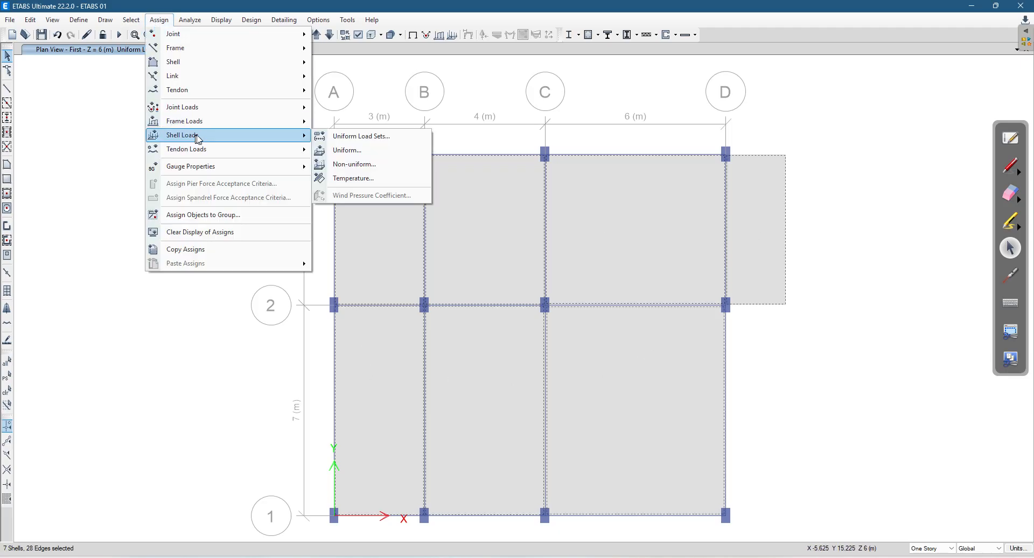
{"action": "left_click", "coordinate": [352, 150]}
{"action": "left_click", "coordinate": [226, 280]}
{"action": "left_click", "coordinate": [205, 299]}
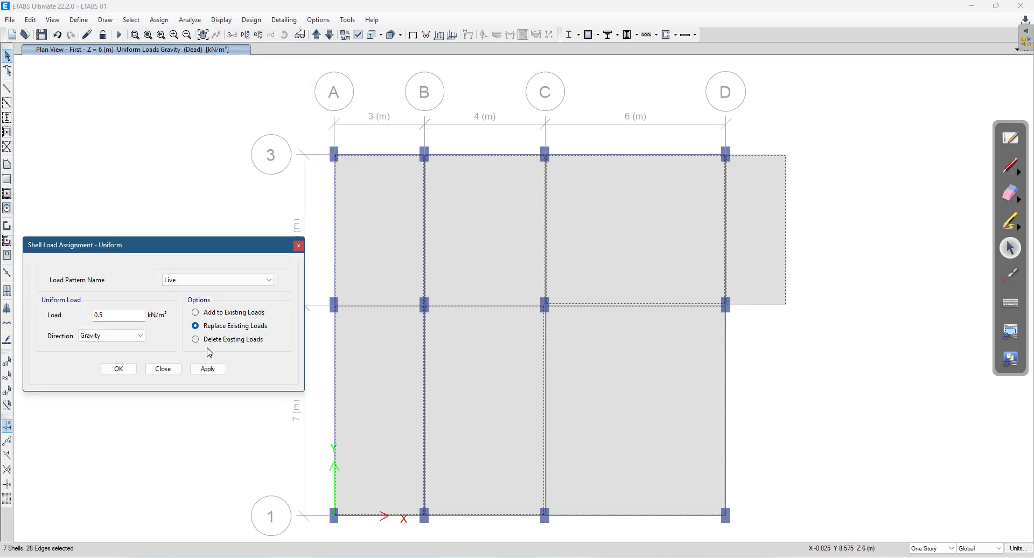
{"action": "left_click", "coordinate": [209, 339]}
{"action": "left_click", "coordinate": [208, 369]}
{"action": "left_click", "coordinate": [119, 369]}
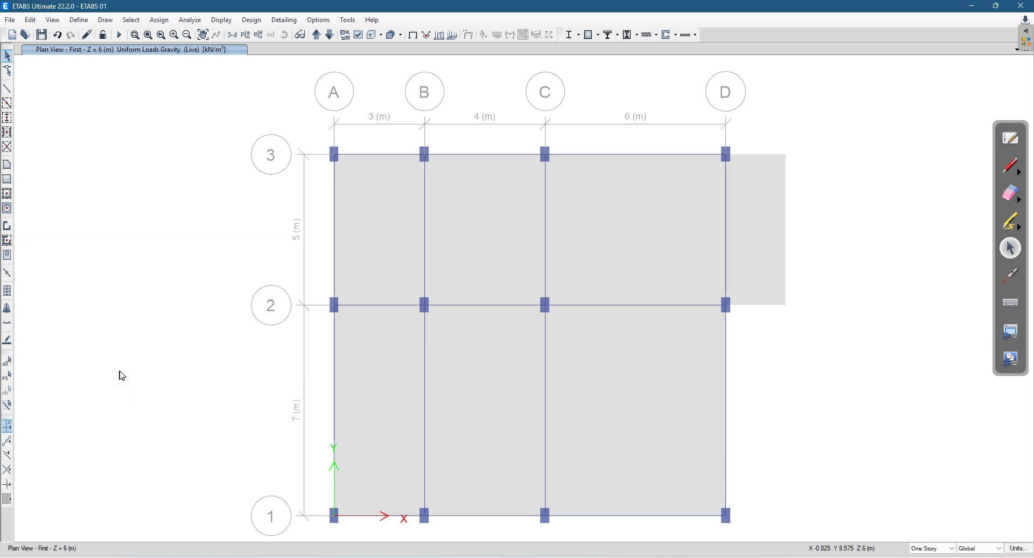
Save the model and switch the plan to the undeformed shape without the load display.
{"action": "left_click", "coordinate": [41, 35]}
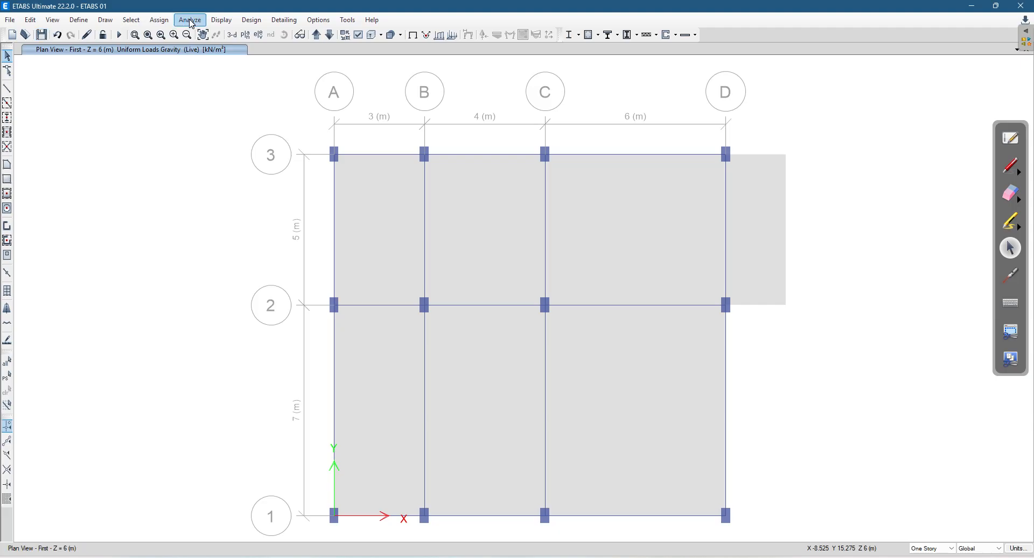
{"action": "left_click", "coordinate": [221, 20]}
{"action": "left_click", "coordinate": [231, 34]}
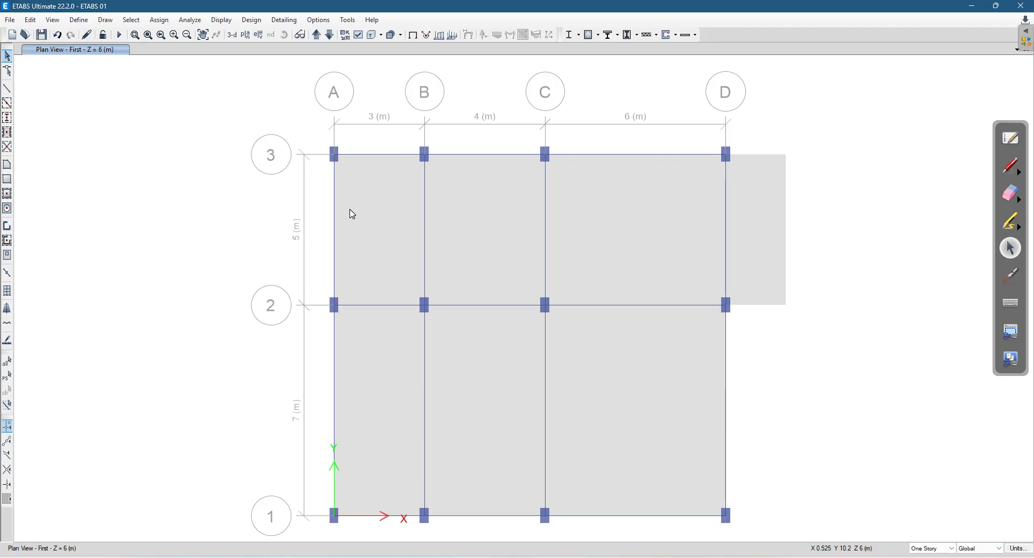
Handwrite the underlined red note "Shell uniform load sets" in the blank area beside grid line 3.
{"action": "left_click", "coordinate": [1010, 166]}
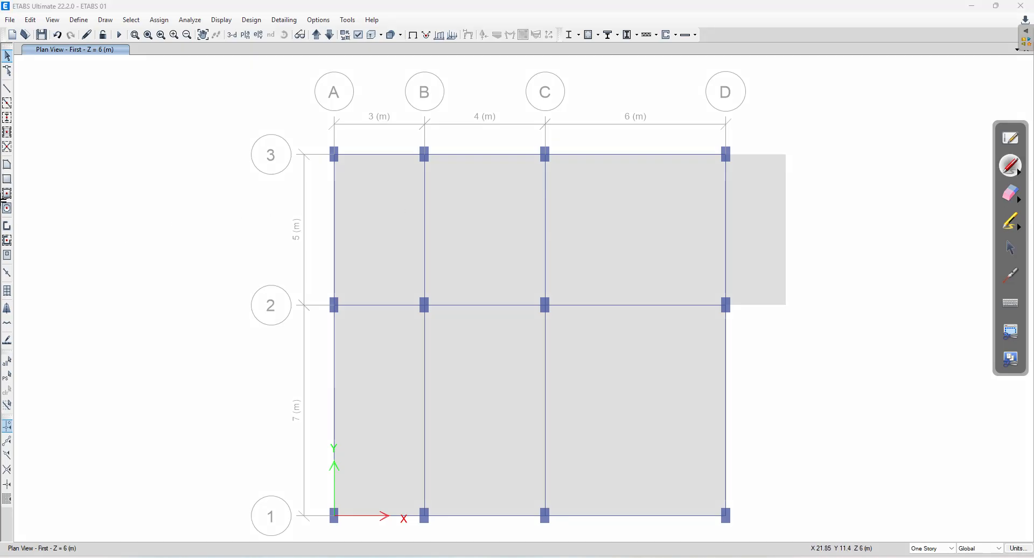
{"action": "left_click_drag", "start_coordinate": [42, 173], "coordinate": [60, 177]}
{"action": "left_click", "coordinate": [64, 162]}
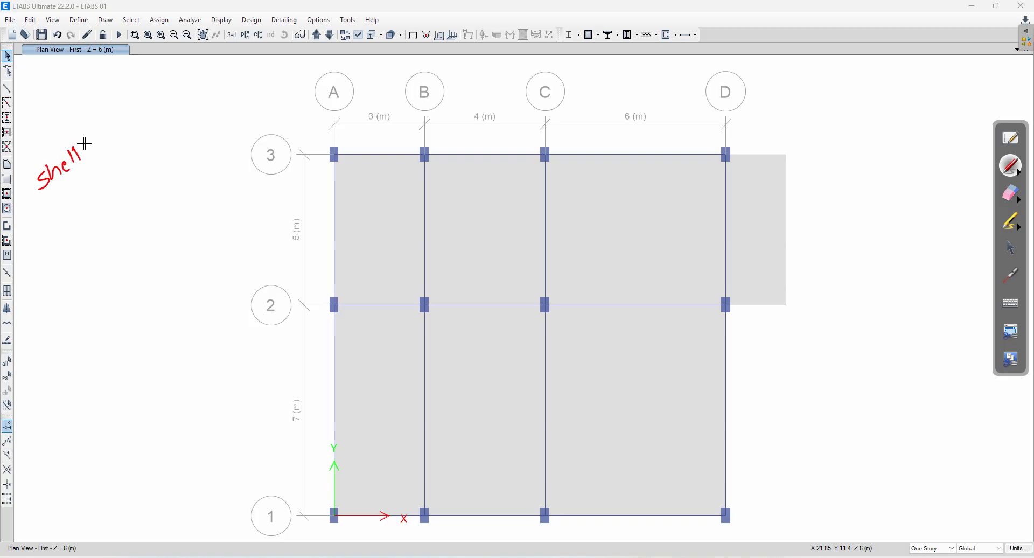
{"action": "mouse_move", "coordinate": [102, 143]}
{"action": "left_mouse_down"}
{"action": "mouse_move", "coordinate": [109, 133]}
{"action": "mouse_move", "coordinate": [132, 144]}
{"action": "mouse_move", "coordinate": [142, 111]}
{"action": "mouse_move", "coordinate": [154, 107]}
{"action": "left_mouse_up"}
{"action": "left_click", "coordinate": [113, 117]}
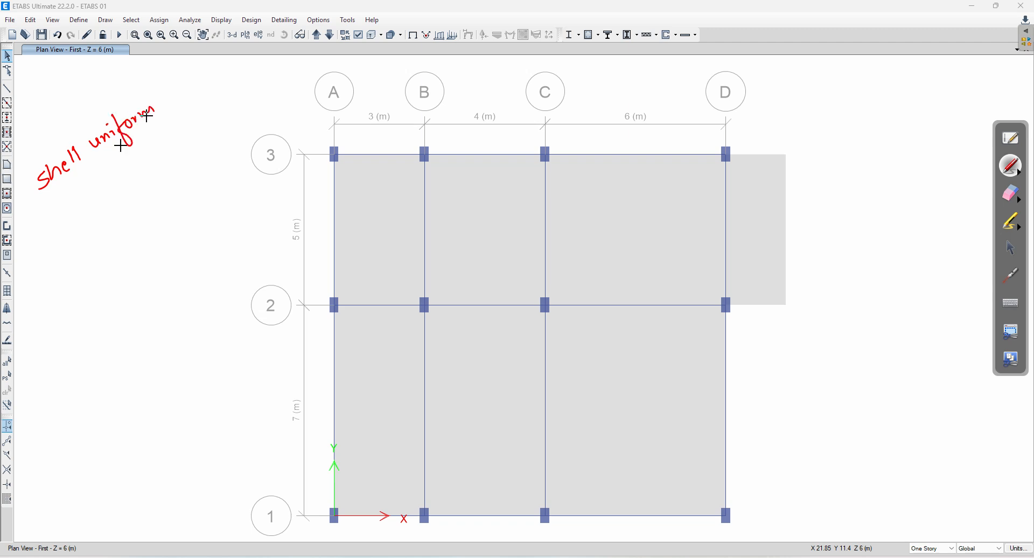
{"action": "left_click_drag", "start_coordinate": [74, 185], "coordinate": [79, 199]}
{"action": "mouse_move", "coordinate": [86, 187]}
{"action": "left_mouse_down"}
{"action": "mouse_move", "coordinate": [84, 199]}
{"action": "mouse_move", "coordinate": [85, 189]}
{"action": "left_mouse_up"}
{"action": "left_click_drag", "start_coordinate": [93, 182], "coordinate": [114, 171]}
{"action": "left_click_drag", "start_coordinate": [145, 136], "coordinate": [154, 152]}
{"action": "left_click_drag", "start_coordinate": [44, 239], "coordinate": [197, 143]}
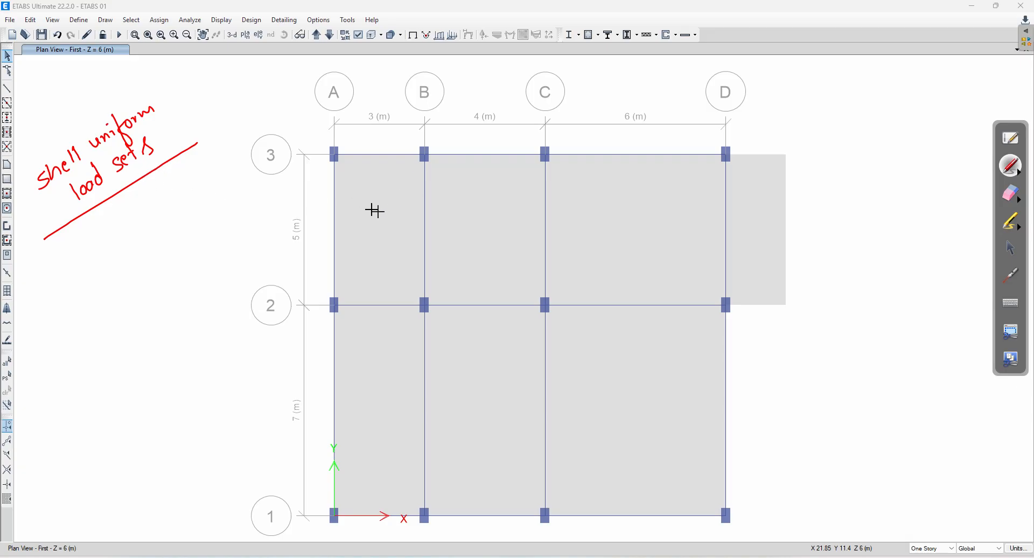
{"action": "mouse_move", "coordinate": [354, 180]}
{"action": "left_mouse_down"}
{"action": "mouse_move", "coordinate": [354, 193]}
{"action": "mouse_move", "coordinate": [368, 192]}
{"action": "left_mouse_up"}
{"action": "left_click", "coordinate": [369, 179]}
{"action": "left_click", "coordinate": [1009, 200]}
{"action": "left_click_drag", "start_coordinate": [393, 203], "coordinate": [347, 198]}
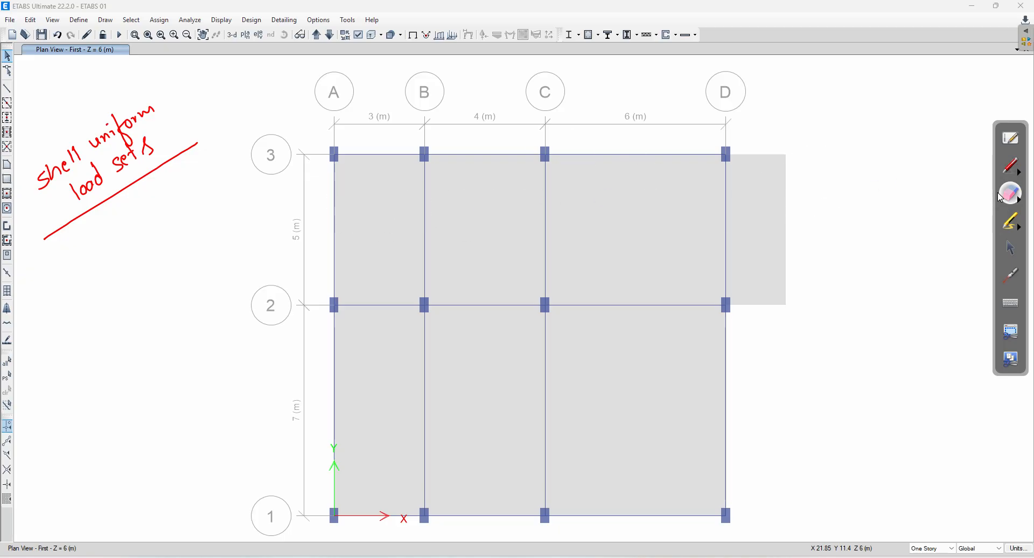
Handwrite the red note "Toilet, DL = 7.5, LL = 2" on slab A–B/2–3, erasing the miswritten live load figure.
{"action": "left_click", "coordinate": [1011, 168]}
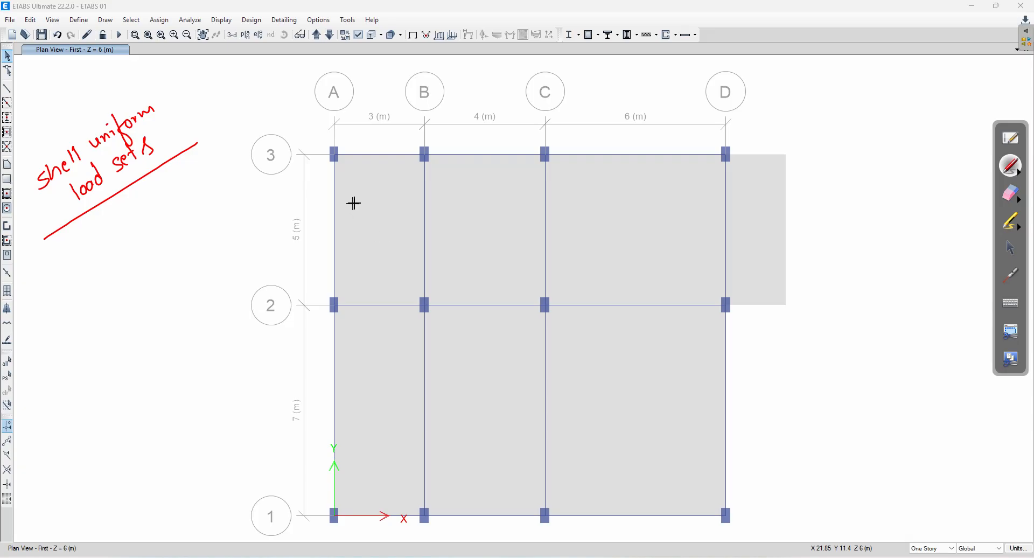
{"action": "left_click_drag", "start_coordinate": [348, 195], "coordinate": [361, 190]}
{"action": "mouse_move", "coordinate": [368, 195]}
{"action": "left_mouse_down"}
{"action": "mouse_move", "coordinate": [384, 167]}
{"action": "mouse_move", "coordinate": [392, 180]}
{"action": "left_mouse_up"}
{"action": "mouse_move", "coordinate": [348, 225]}
{"action": "left_mouse_down"}
{"action": "mouse_move", "coordinate": [347, 241]}
{"action": "mouse_move", "coordinate": [394, 208]}
{"action": "mouse_move", "coordinate": [399, 216]}
{"action": "left_mouse_up"}
{"action": "left_click", "coordinate": [372, 216]}
{"action": "left_click", "coordinate": [373, 223]}
{"action": "left_click_drag", "start_coordinate": [353, 251], "coordinate": [365, 259]}
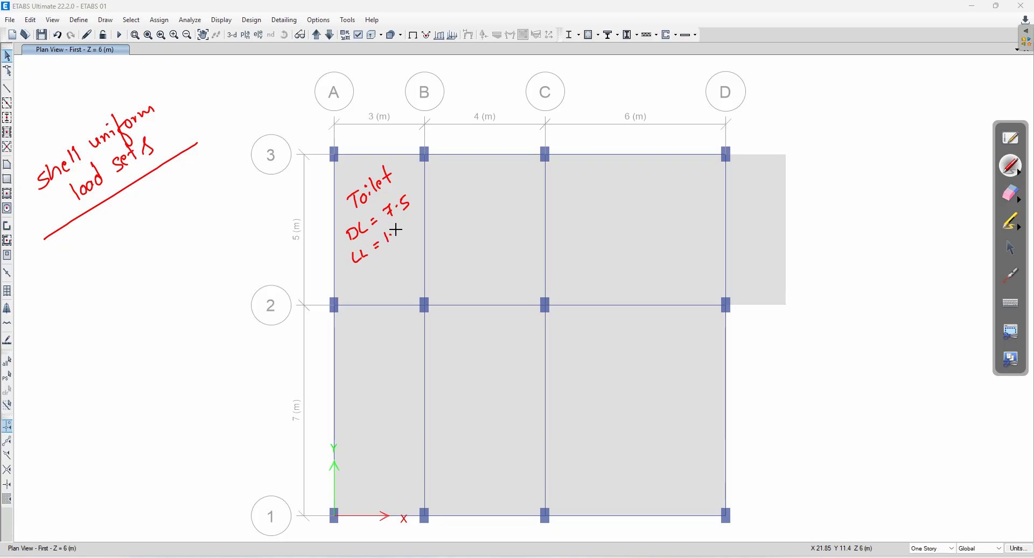
{"action": "left_click", "coordinate": [1009, 195]}
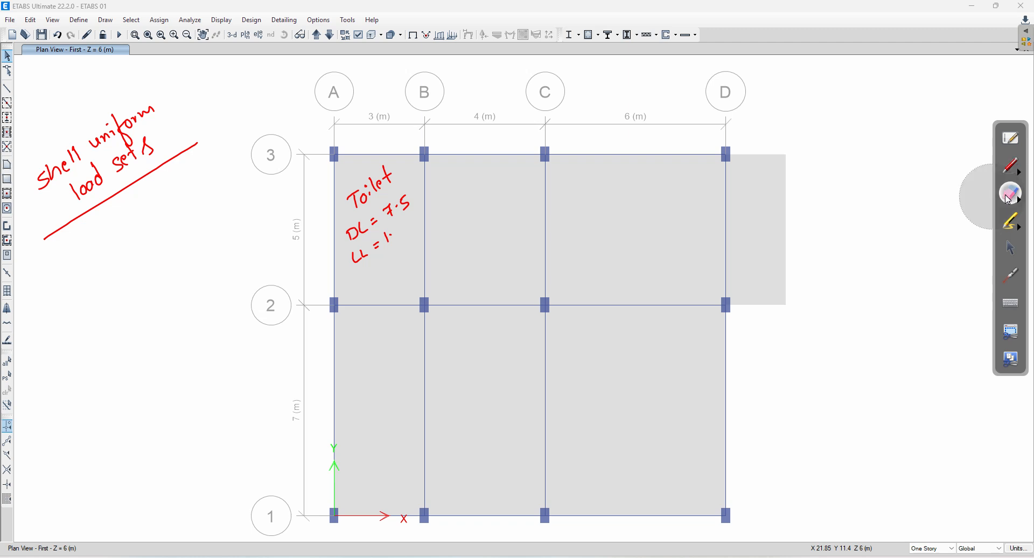
{"action": "left_click_drag", "start_coordinate": [406, 237], "coordinate": [411, 245]}
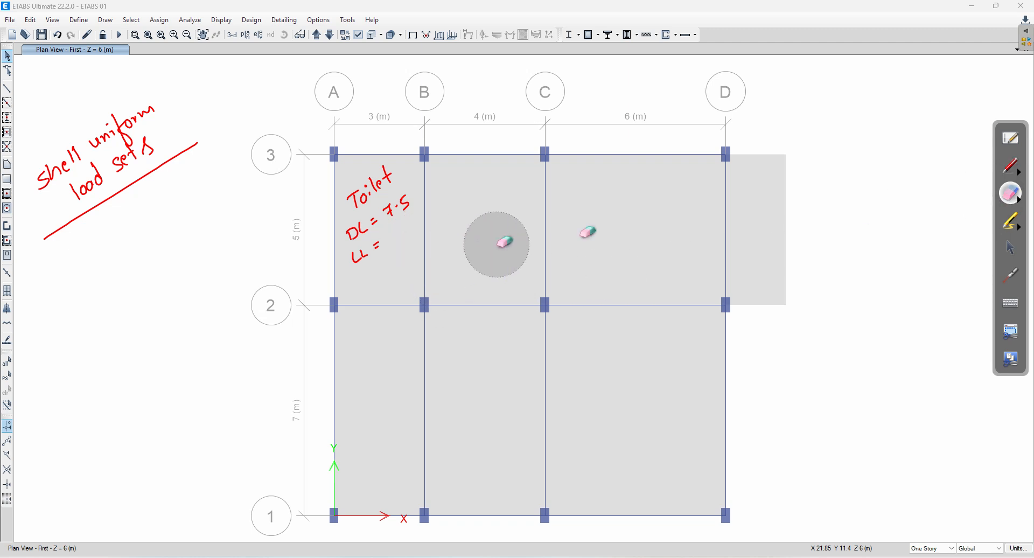
{"action": "left_click", "coordinate": [1010, 166]}
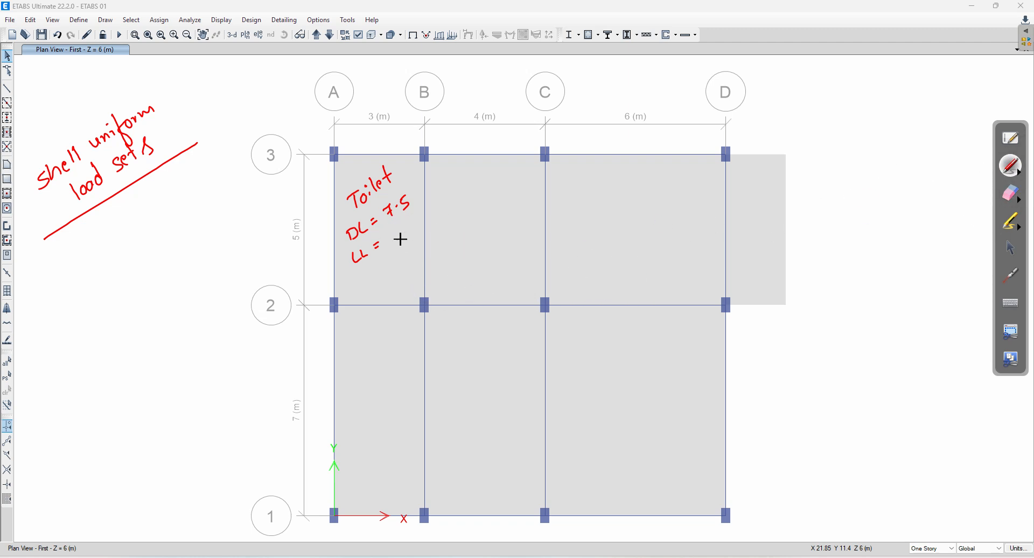
{"action": "left_click_drag", "start_coordinate": [389, 236], "coordinate": [400, 246]}
Handwrite the red note "Kitchen, DL = 1.5, LL = 2" on slab B–C/2–3.
{"action": "mouse_move", "coordinate": [470, 187]}
{"action": "left_mouse_down"}
{"action": "mouse_move", "coordinate": [486, 176]}
{"action": "mouse_move", "coordinate": [514, 186]}
{"action": "left_mouse_up"}
{"action": "left_click_drag", "start_coordinate": [448, 230], "coordinate": [450, 244]}
{"action": "mouse_move", "coordinate": [459, 227]}
{"action": "left_mouse_down"}
{"action": "mouse_move", "coordinate": [459, 237]}
{"action": "mouse_move", "coordinate": [508, 208]}
{"action": "left_mouse_up"}
{"action": "left_click", "coordinate": [490, 223]}
{"action": "left_click_drag", "start_coordinate": [450, 259], "coordinate": [457, 267]}
{"action": "left_click_drag", "start_coordinate": [460, 257], "coordinate": [476, 255]}
{"action": "left_click_drag", "start_coordinate": [467, 266], "coordinate": [477, 262]}
{"action": "left_click", "coordinate": [492, 243]}
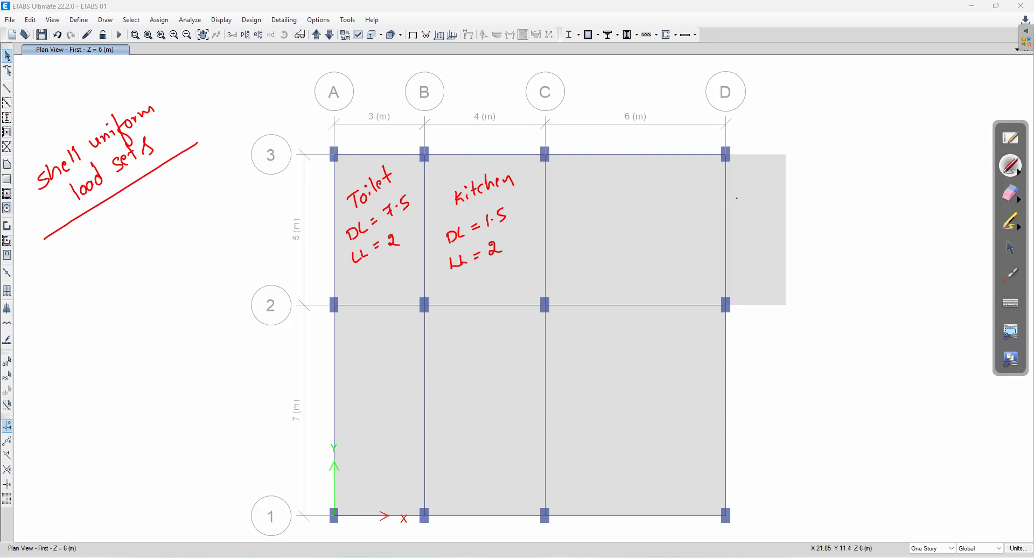
Handwrite the red note "Balcony, DL = 1.5, LL = 3" on the balcony slab beyond grid D.
{"action": "mouse_move", "coordinate": [738, 195]}
{"action": "left_mouse_down"}
{"action": "mouse_move", "coordinate": [749, 207]}
{"action": "mouse_move", "coordinate": [770, 203]}
{"action": "left_mouse_up"}
{"action": "mouse_move", "coordinate": [775, 193]}
{"action": "left_mouse_down"}
{"action": "mouse_move", "coordinate": [778, 183]}
{"action": "mouse_move", "coordinate": [802, 186]}
{"action": "left_mouse_up"}
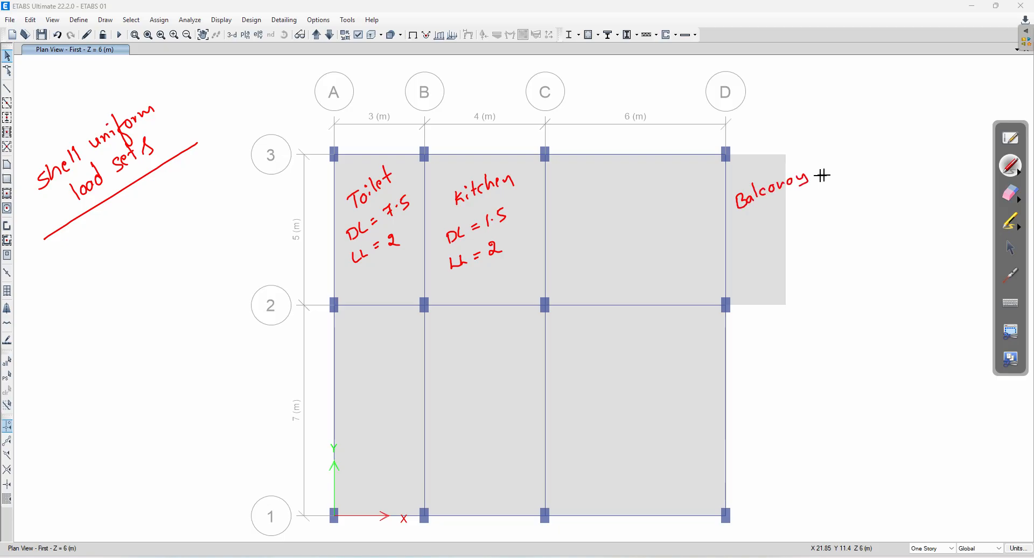
{"action": "mouse_move", "coordinate": [744, 228]}
{"action": "left_mouse_down"}
{"action": "mouse_move", "coordinate": [745, 238]}
{"action": "mouse_move", "coordinate": [761, 233]}
{"action": "left_mouse_up"}
{"action": "left_click_drag", "start_coordinate": [768, 224], "coordinate": [775, 227]}
{"action": "left_click_drag", "start_coordinate": [782, 216], "coordinate": [795, 220]}
{"action": "left_click", "coordinate": [788, 220]}
{"action": "mouse_move", "coordinate": [749, 249]}
{"action": "left_mouse_down"}
{"action": "mouse_move", "coordinate": [756, 261]}
{"action": "mouse_move", "coordinate": [769, 259]}
{"action": "left_mouse_up"}
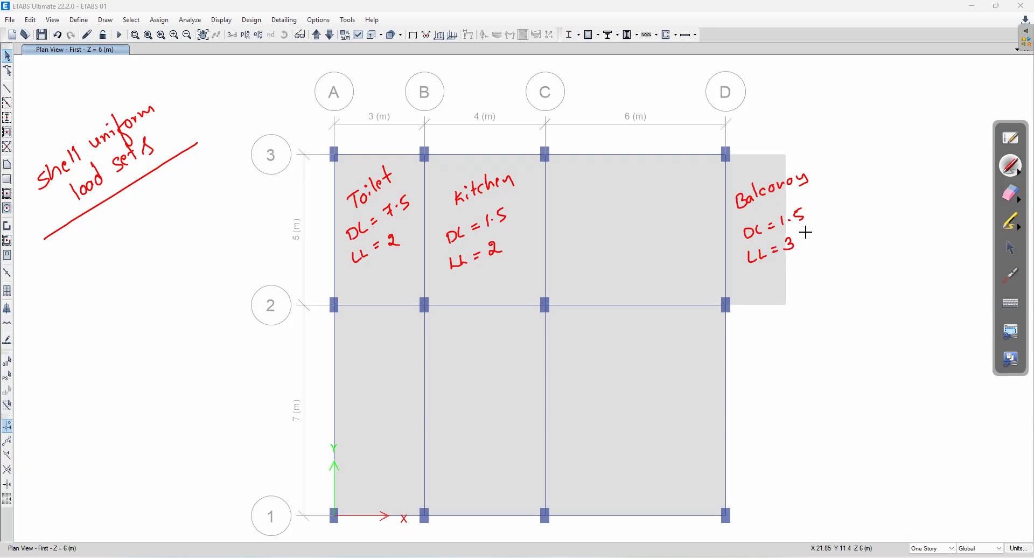
Handwrite the red note "Bedroom, DL = 2, LL = 2" on slab C–D/2–3 and return to the normal pointer.
{"action": "left_click_drag", "start_coordinate": [587, 227], "coordinate": [591, 234]}
{"action": "left_click_drag", "start_coordinate": [588, 222], "coordinate": [591, 235]}
{"action": "left_click_drag", "start_coordinate": [601, 227], "coordinate": [658, 212]}
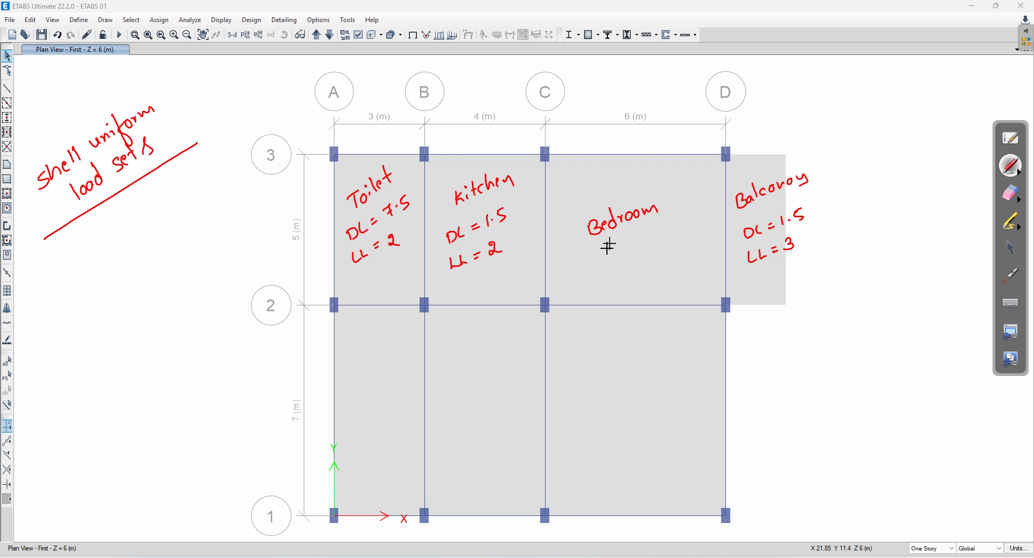
{"action": "mouse_move", "coordinate": [604, 243]}
{"action": "left_mouse_down"}
{"action": "mouse_move", "coordinate": [611, 253]}
{"action": "mouse_move", "coordinate": [627, 238]}
{"action": "mouse_move", "coordinate": [658, 237]}
{"action": "left_mouse_up"}
{"action": "left_click_drag", "start_coordinate": [612, 269], "coordinate": [665, 263]}
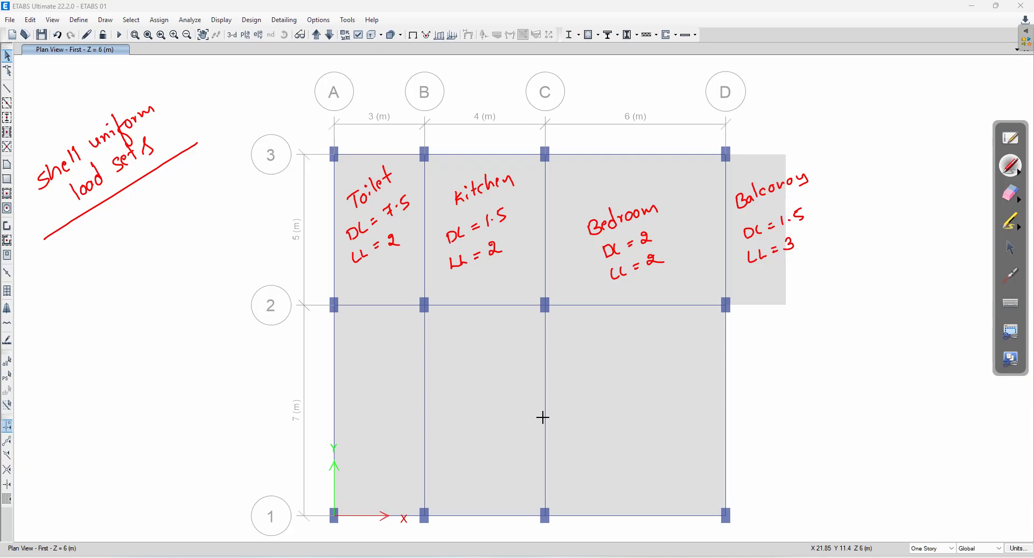
{"action": "left_click", "coordinate": [1010, 247]}
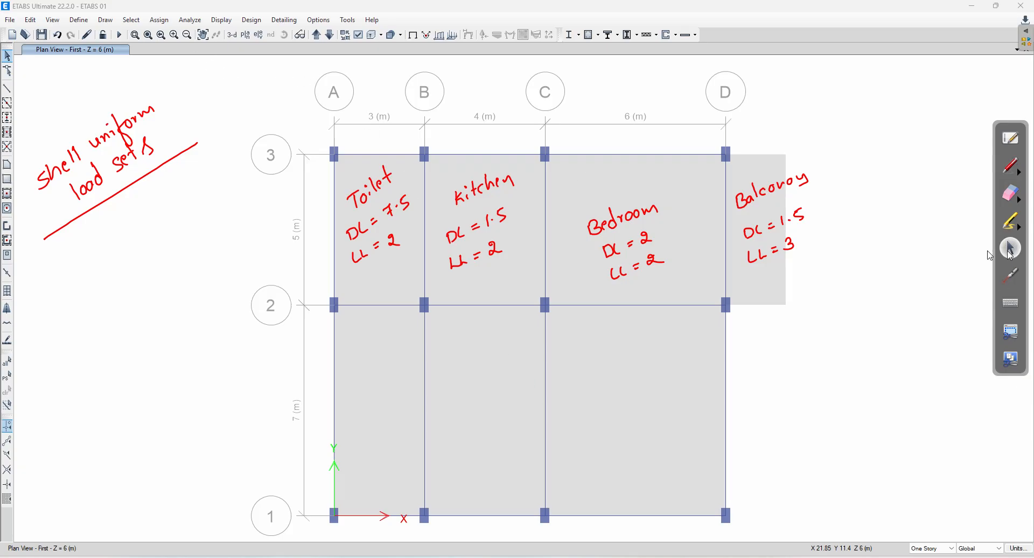
Delete the existing Kitchen set from the shell uniform load sets.
{"action": "left_click", "coordinate": [79, 20]}
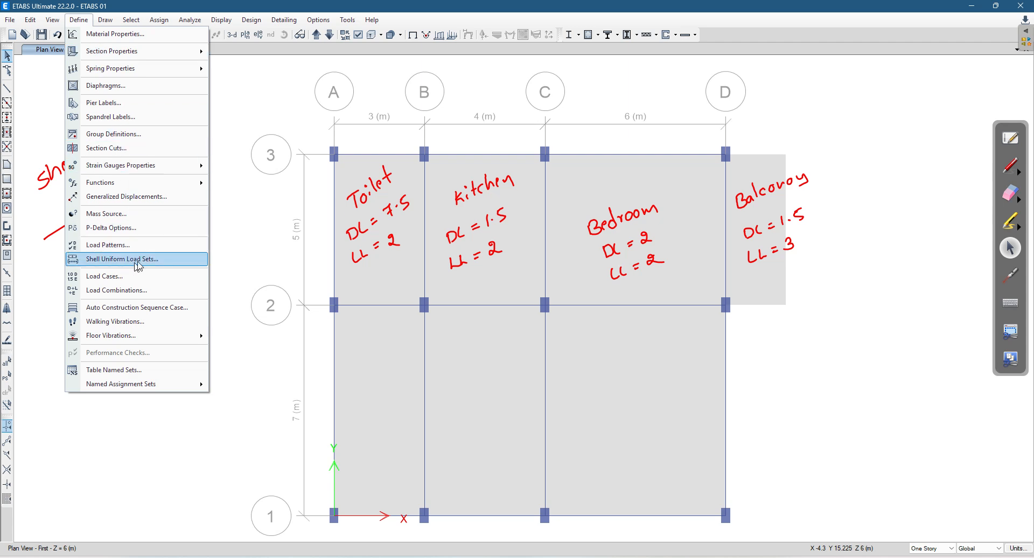
{"action": "left_click", "coordinate": [130, 262]}
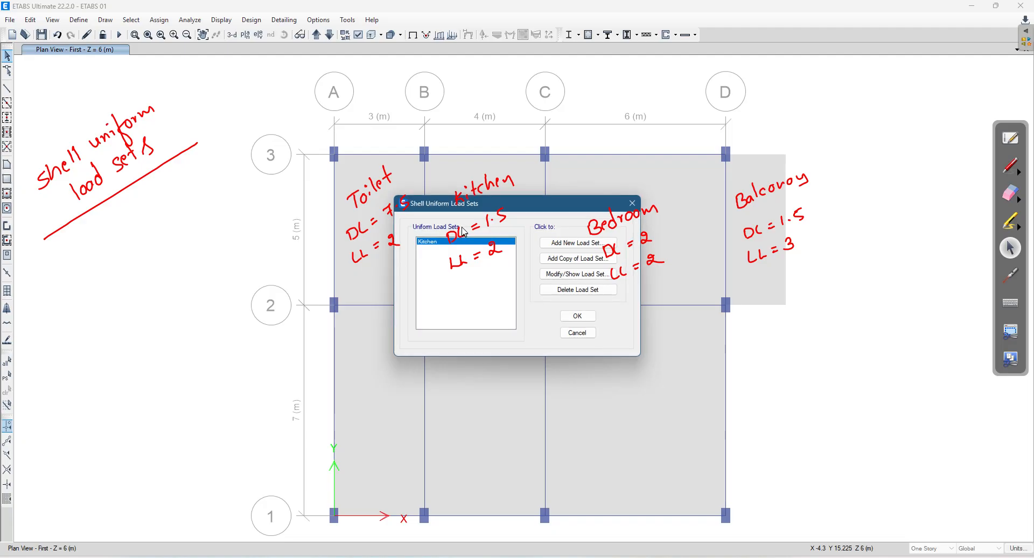
{"action": "left_click_drag", "start_coordinate": [469, 206], "coordinate": [194, 286]}
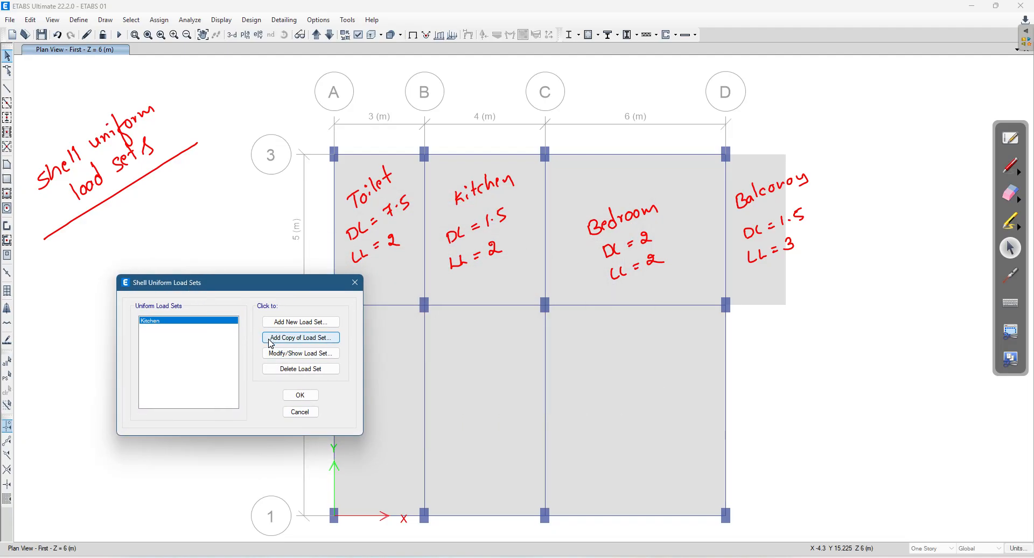
{"action": "left_click", "coordinate": [282, 371]}
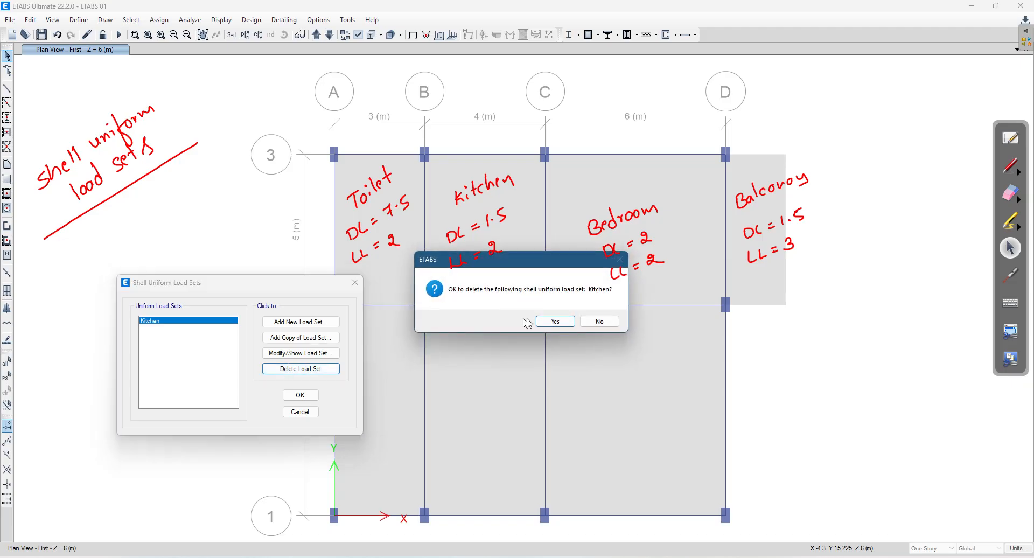
{"action": "left_click", "coordinate": [557, 322]}
Create a shell uniform load set named Toilet with a Dead load of 7.5 kN/m².
{"action": "left_click", "coordinate": [301, 322]}
{"action": "left_click_drag", "start_coordinate": [455, 177], "coordinate": [449, 303]}
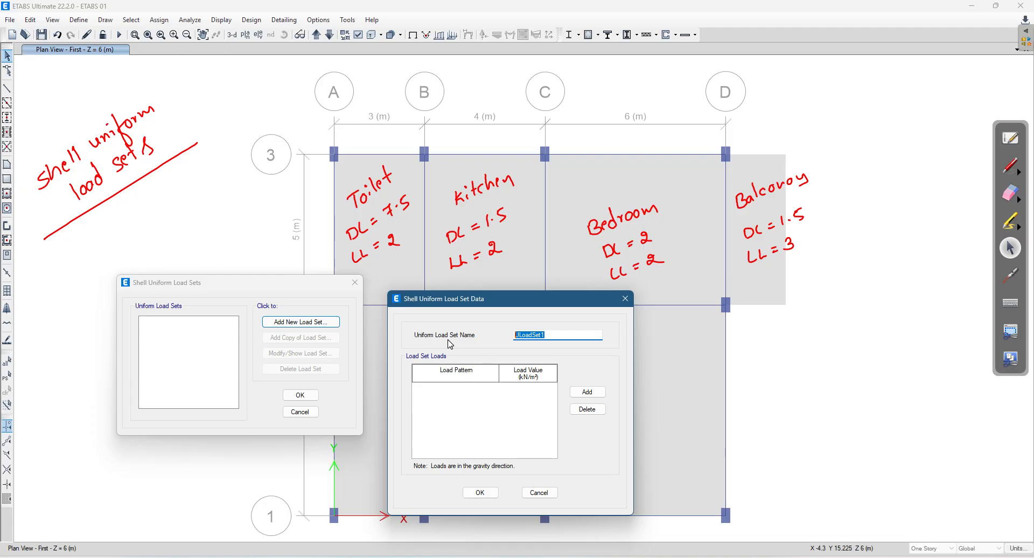
{"action": "type", "text": "Toilet"}
{"action": "left_click", "coordinate": [587, 392]}
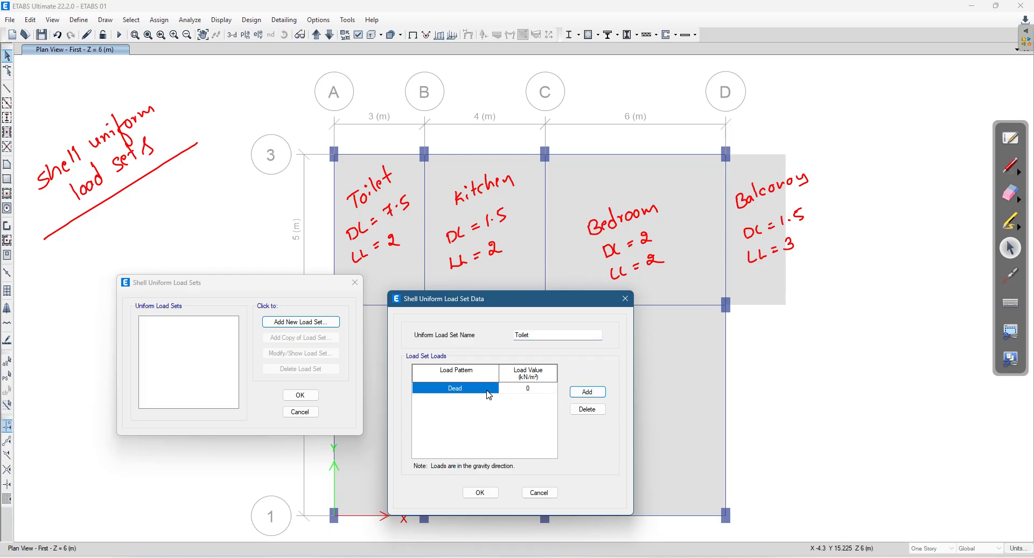
{"action": "left_click", "coordinate": [533, 389]}
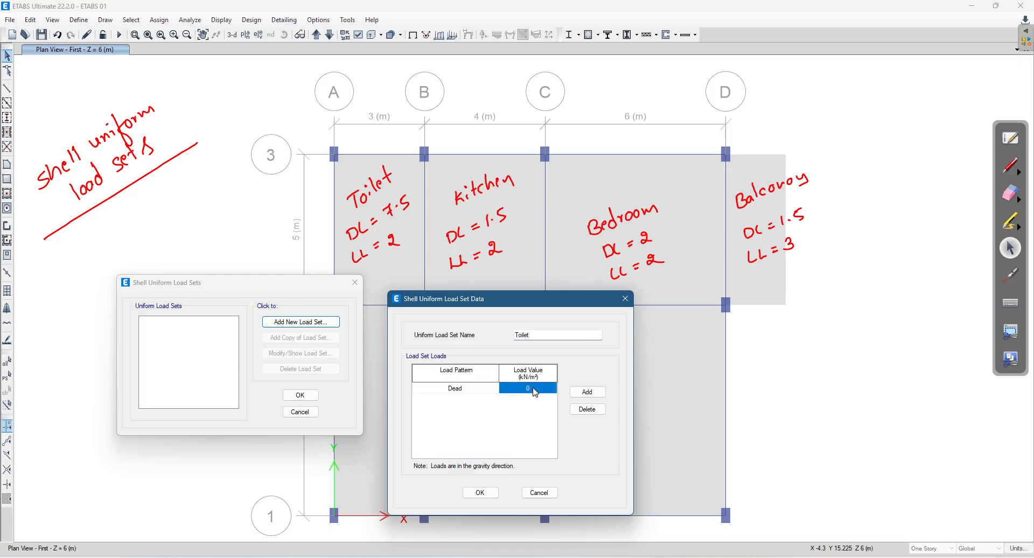
{"action": "type", "text": "7.5"}
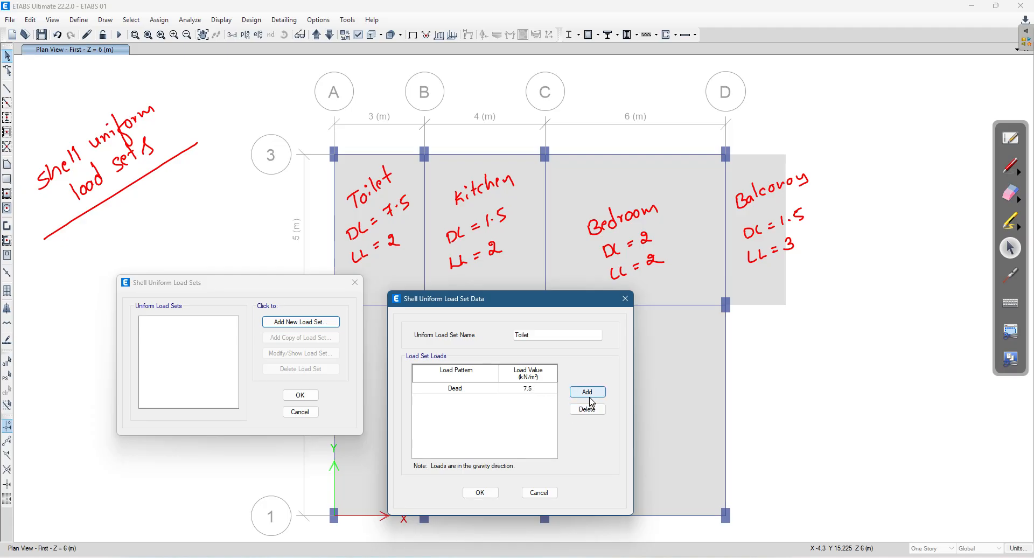
Add a Live load of 2 kN/m² to the Toilet load set and accept the set.
{"action": "left_click", "coordinate": [588, 392]}
{"action": "left_click", "coordinate": [469, 399]}
{"action": "left_click", "coordinate": [463, 399]}
{"action": "left_click", "coordinate": [447, 417]}
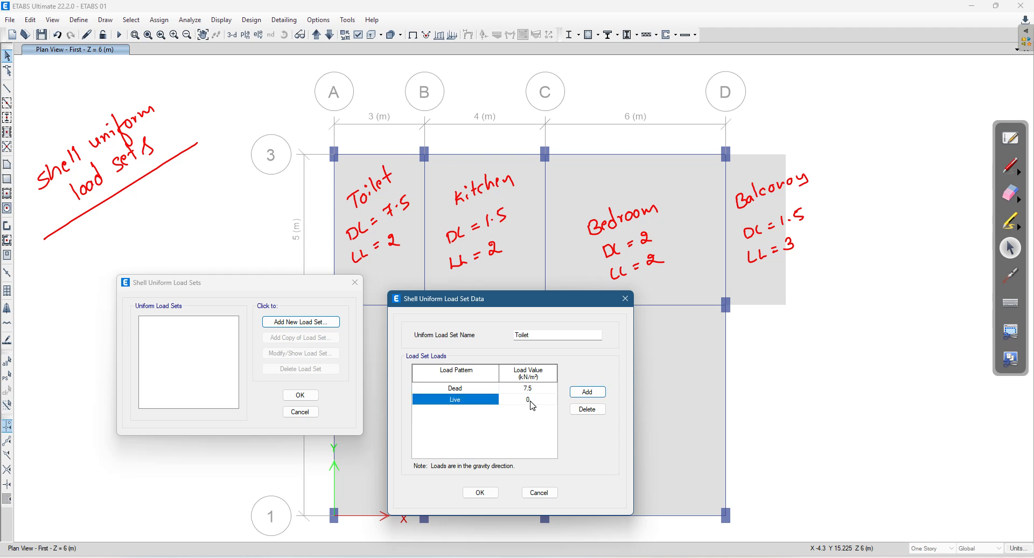
{"action": "left_click", "coordinate": [531, 402]}
{"action": "type", "text": "2"}
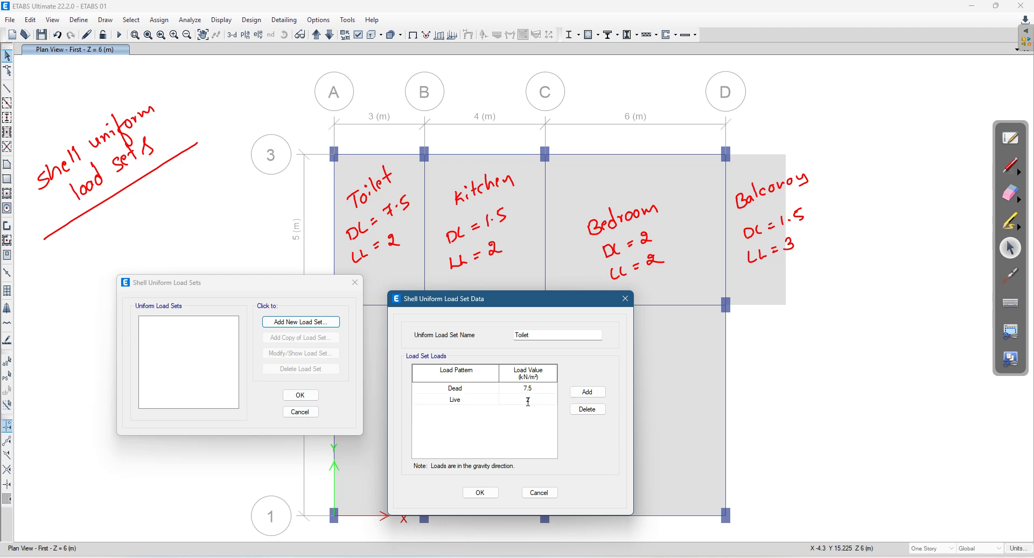
{"action": "left_click", "coordinate": [480, 493]}
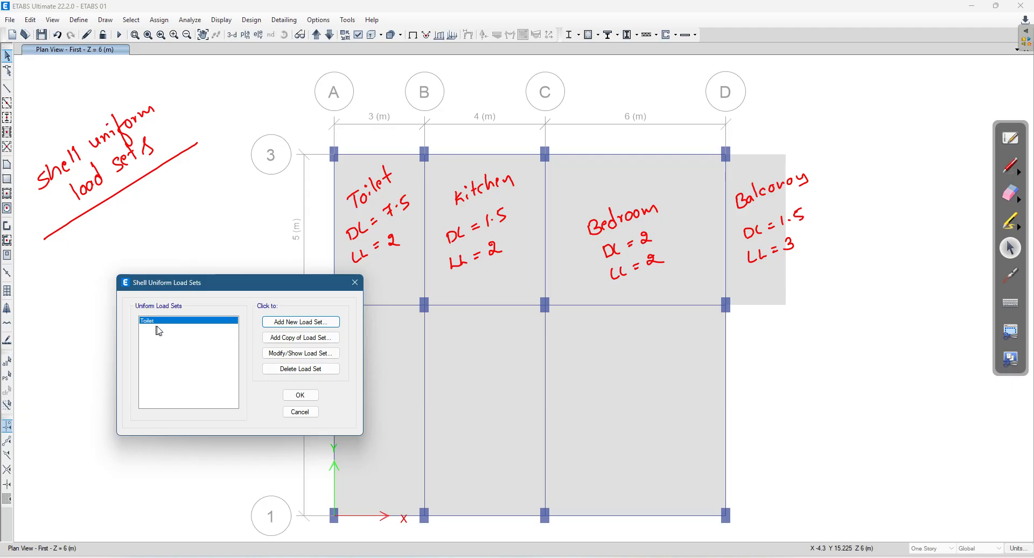
Review the load patterns and values of the Toilet load set.
{"action": "left_click", "coordinate": [271, 351]}
{"action": "left_click_drag", "start_coordinate": [518, 172], "coordinate": [521, 267]}
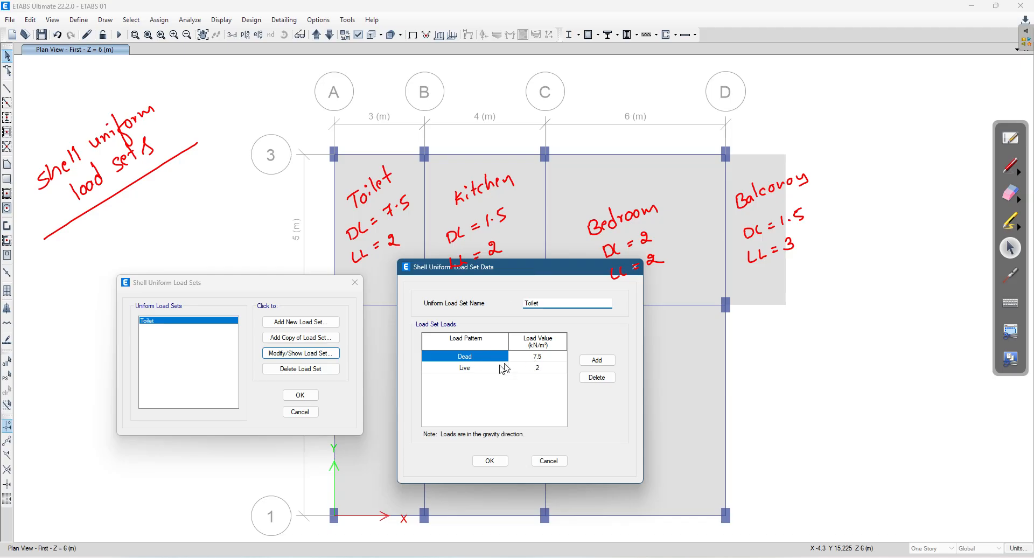
{"action": "left_click", "coordinate": [491, 462]}
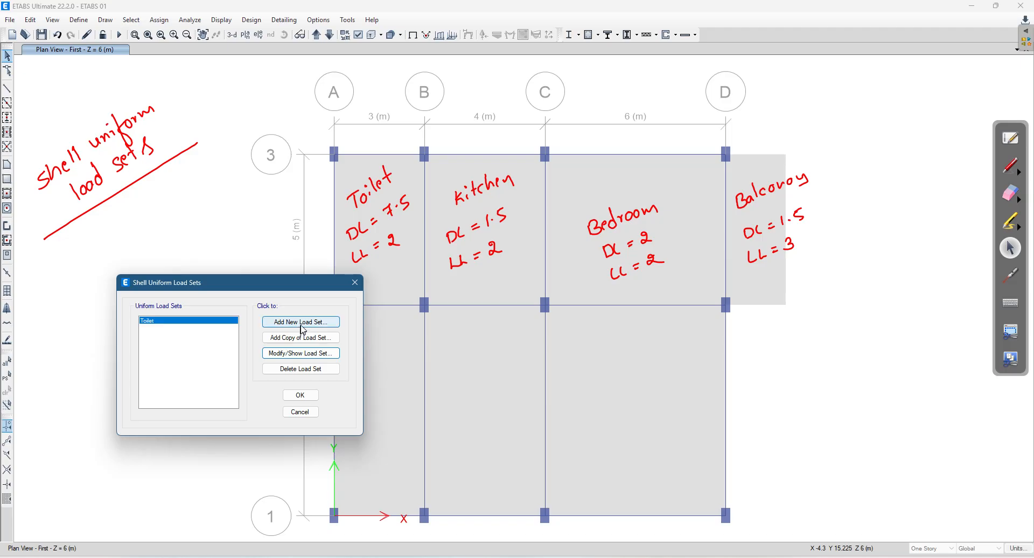
Create a shell uniform load set named Kitchen with a Dead load of 1.5 kN/m².
{"action": "left_click", "coordinate": [302, 323]}
{"action": "left_click_drag", "start_coordinate": [534, 171], "coordinate": [549, 299]}
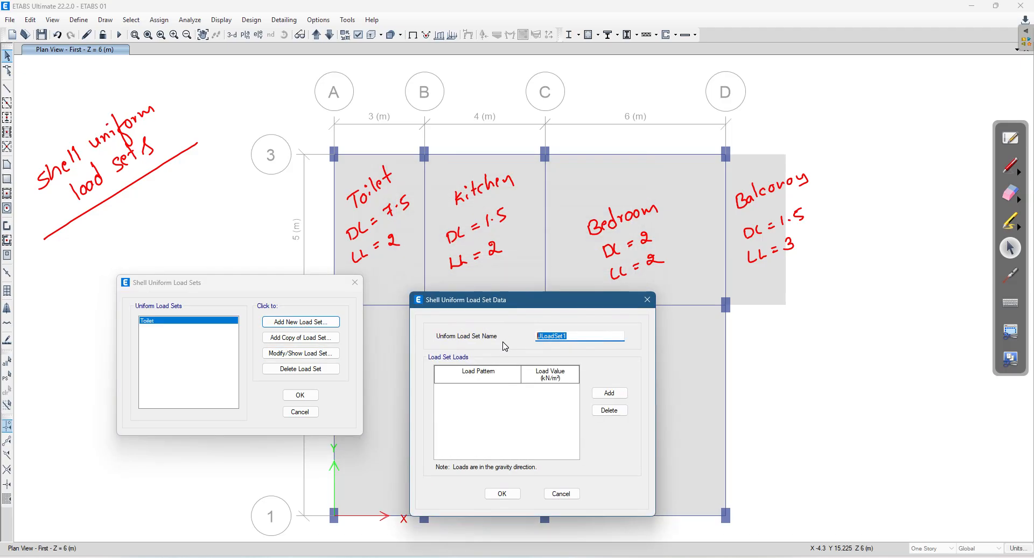
{"action": "type", "text": "Kitchen"}
{"action": "left_click", "coordinate": [608, 393]}
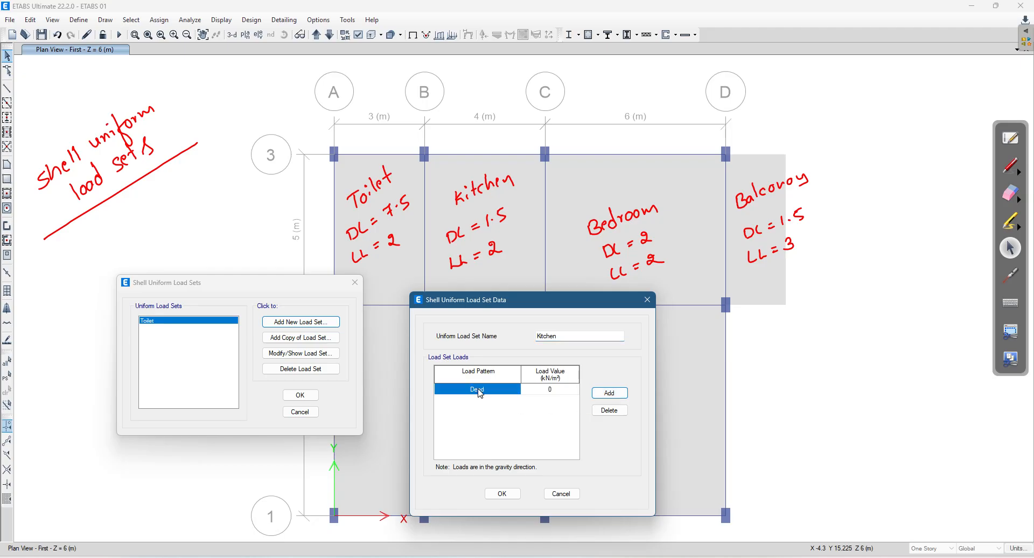
{"action": "left_click", "coordinate": [556, 387]}
{"action": "type", "text": "1.5"}
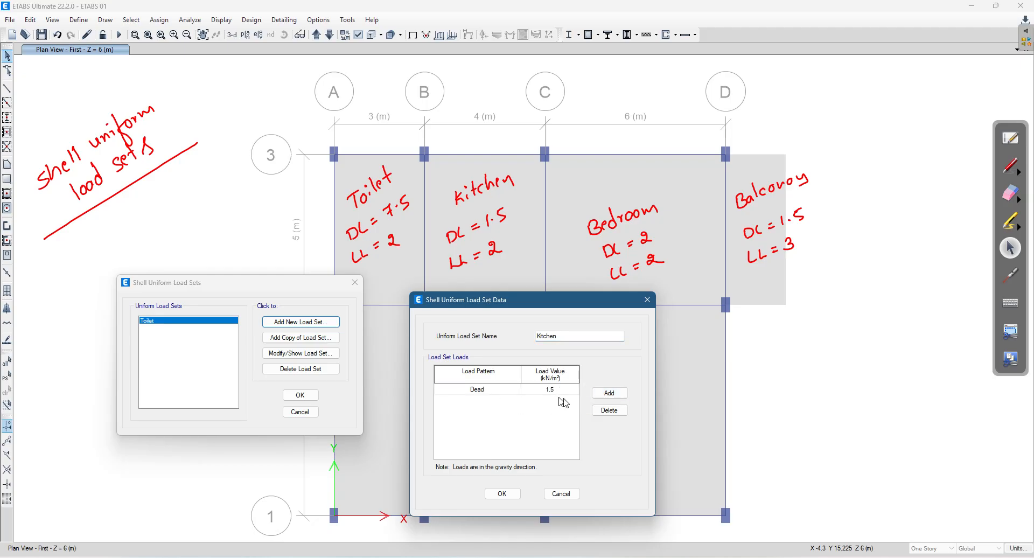
Add a Live load of 2 kN/m² to the Kitchen load set and accept the set.
{"action": "left_click", "coordinate": [609, 393]}
{"action": "left_click", "coordinate": [510, 403]}
{"action": "left_click", "coordinate": [510, 404]}
{"action": "left_click", "coordinate": [479, 415]}
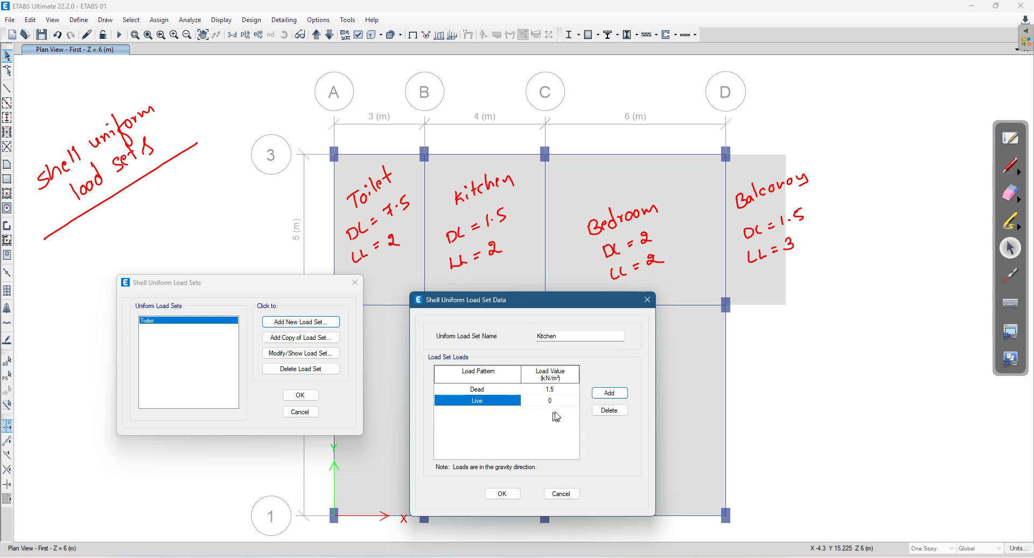
{"action": "left_click", "coordinate": [563, 406]}
{"action": "type", "text": "2"}
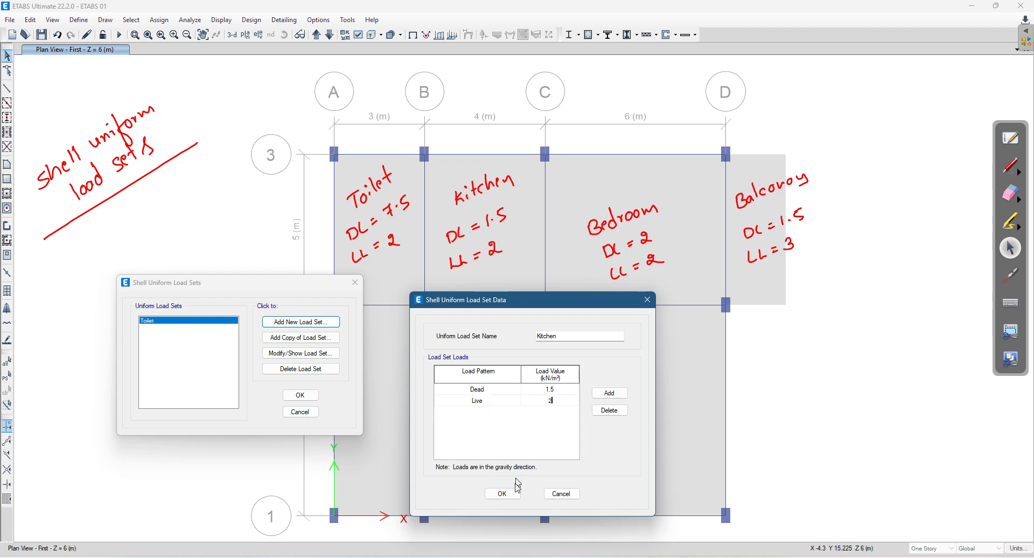
{"action": "left_click", "coordinate": [502, 493]}
Create a shell uniform load set named Bedroom with a Dead load of 2 kN/m².
{"action": "left_click", "coordinate": [294, 322]}
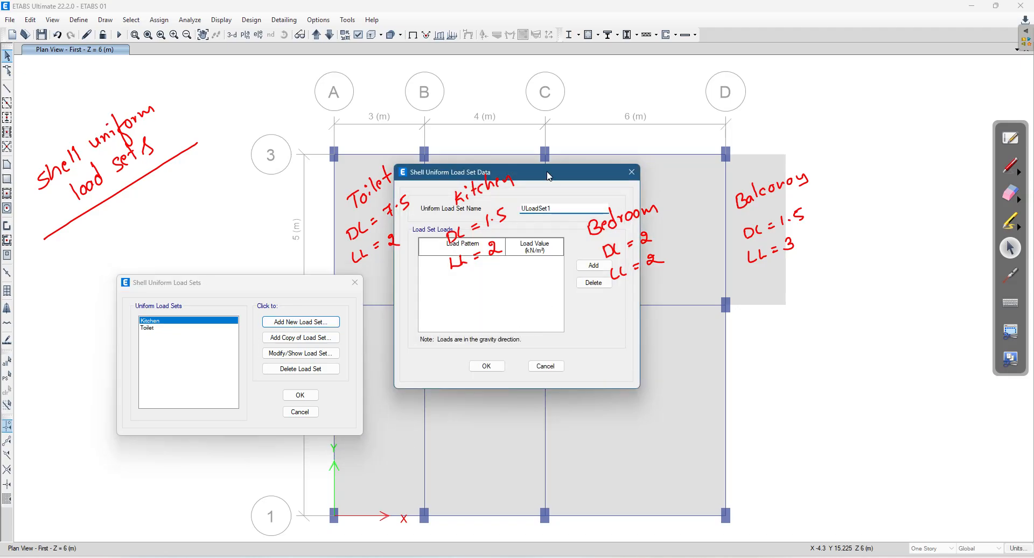
{"action": "left_click_drag", "start_coordinate": [548, 173], "coordinate": [581, 301]}
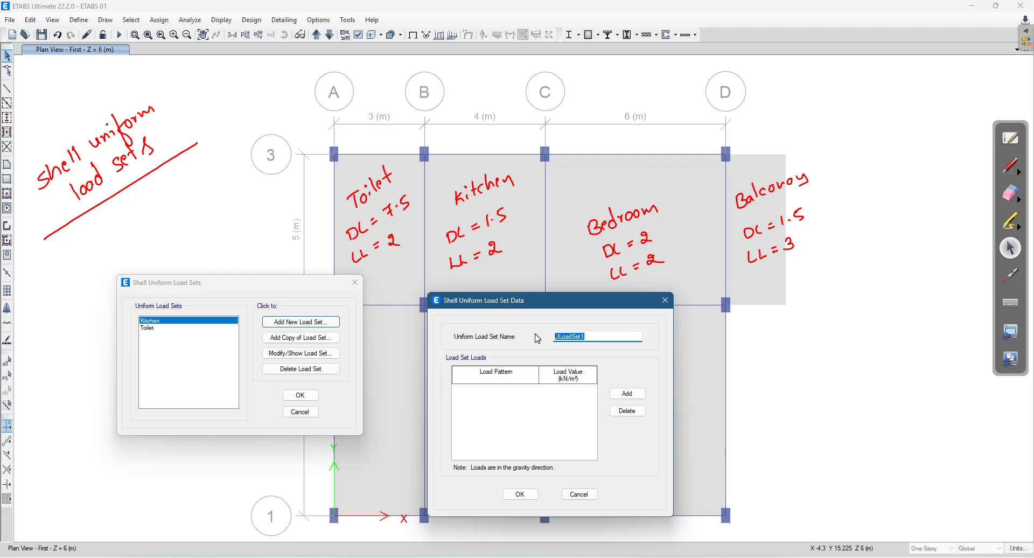
{"action": "type", "text": "B"}
{"action": "left_click", "coordinate": [625, 393]}
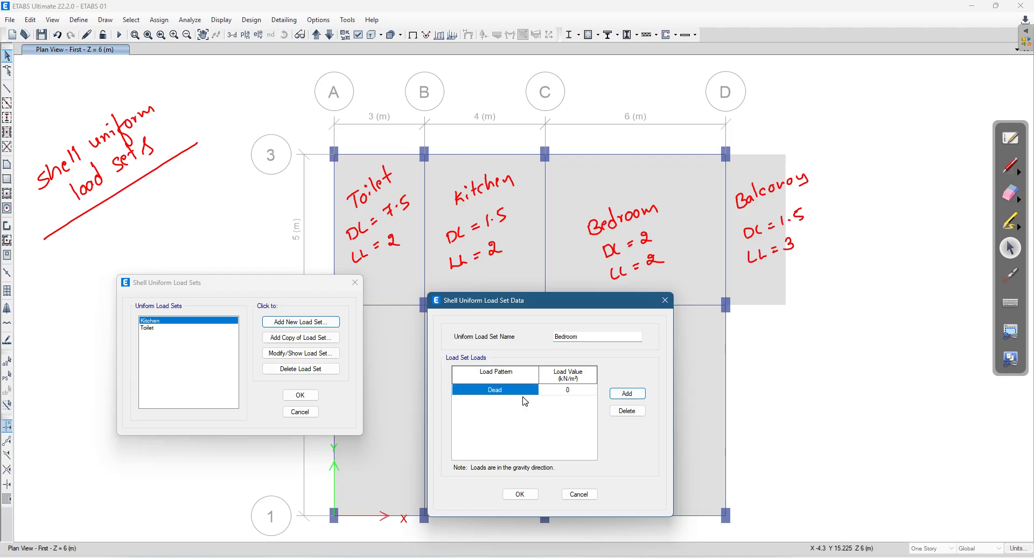
{"action": "left_click", "coordinate": [562, 390]}
{"action": "type", "text": "2"}
Add a Live load of 2 kN/m² to the Bedroom load set and accept the set.
{"action": "left_click", "coordinate": [626, 394]}
{"action": "left_click", "coordinate": [516, 402]}
{"action": "left_click", "coordinate": [504, 417]}
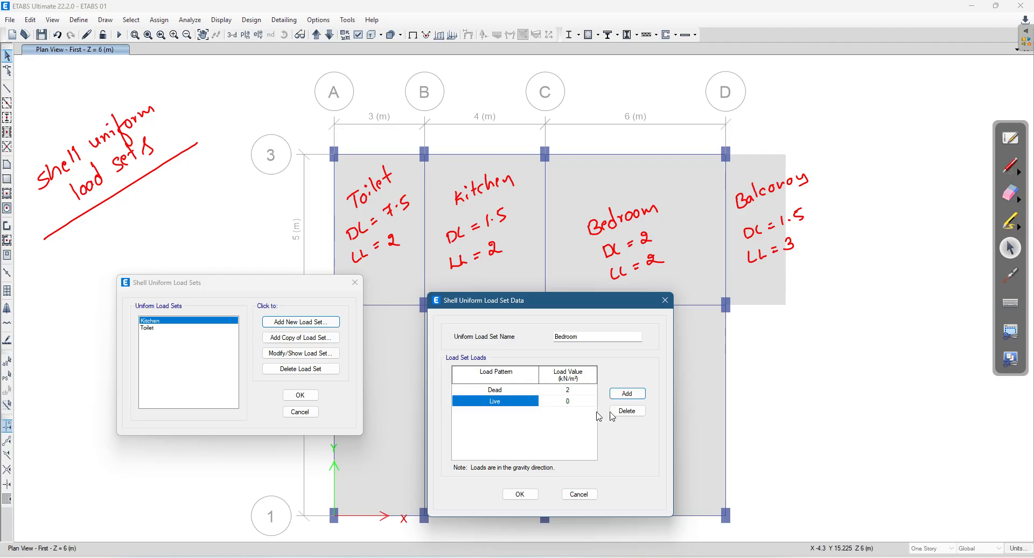
{"action": "left_click", "coordinate": [580, 405]}
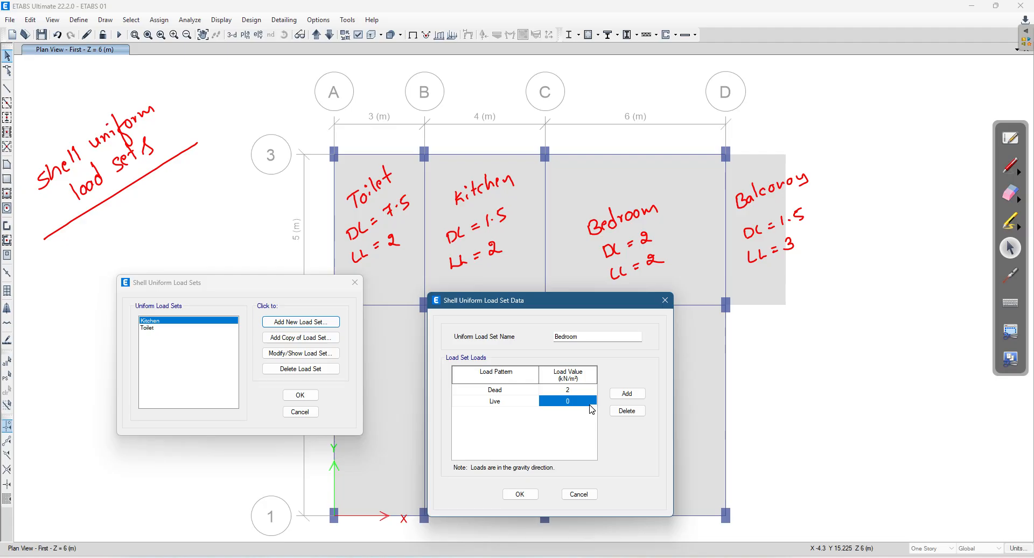
{"action": "type", "text": "2"}
{"action": "left_click", "coordinate": [520, 494]}
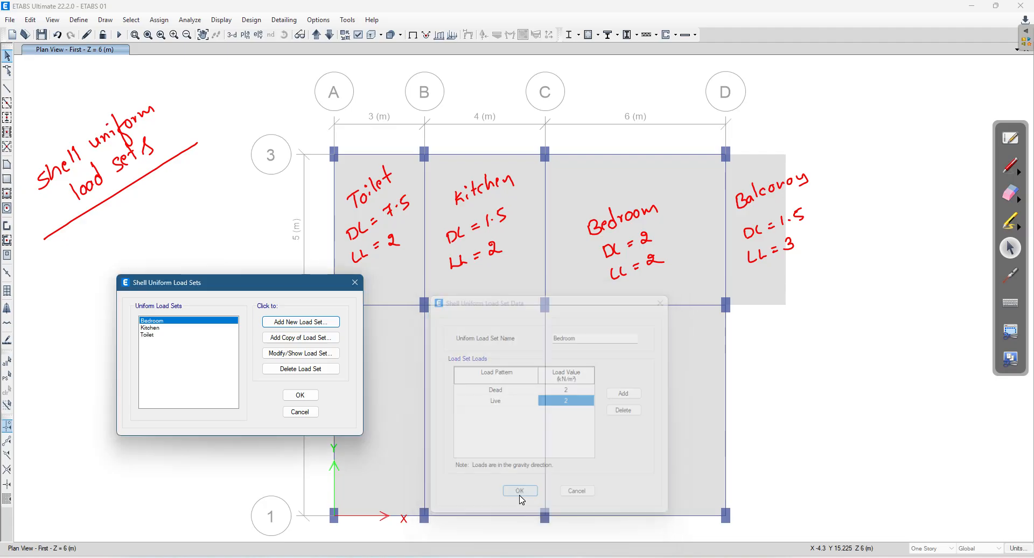
Create a shell uniform load set named Balcony with a Dead load of 1.5 kN/m².
{"action": "left_click", "coordinate": [301, 321]}
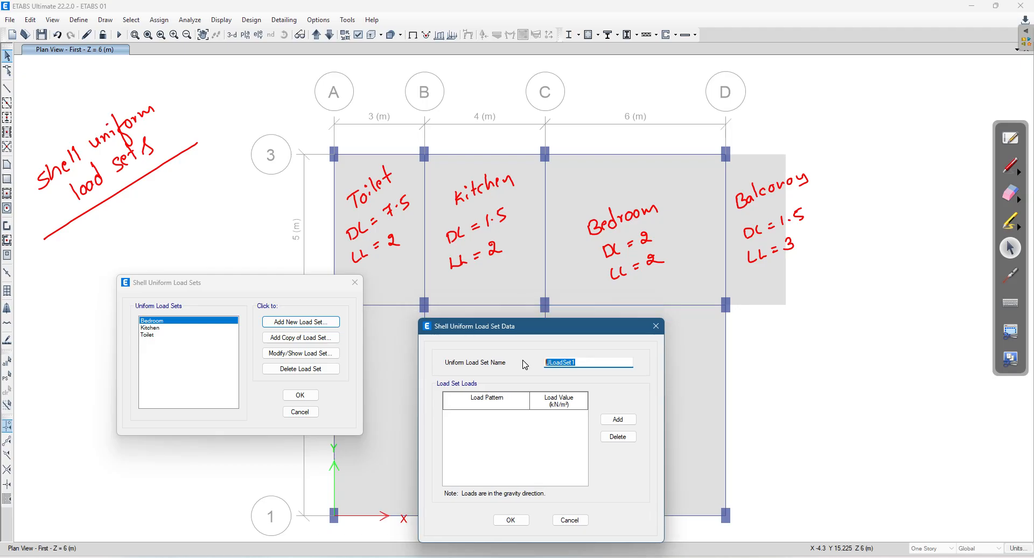
{"action": "type", "text": "Balcony"}
{"action": "left_click", "coordinate": [617, 419]}
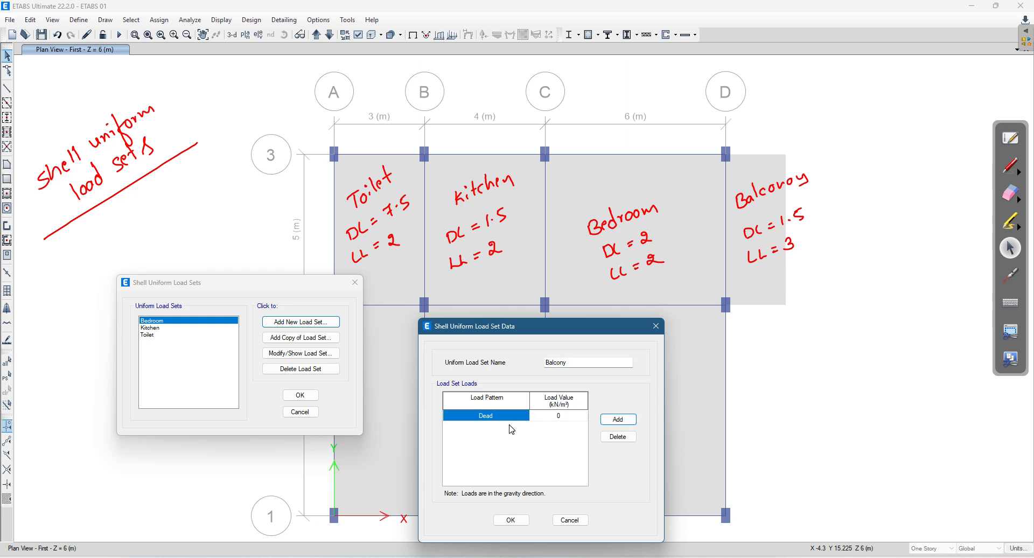
{"action": "left_click", "coordinate": [559, 416]}
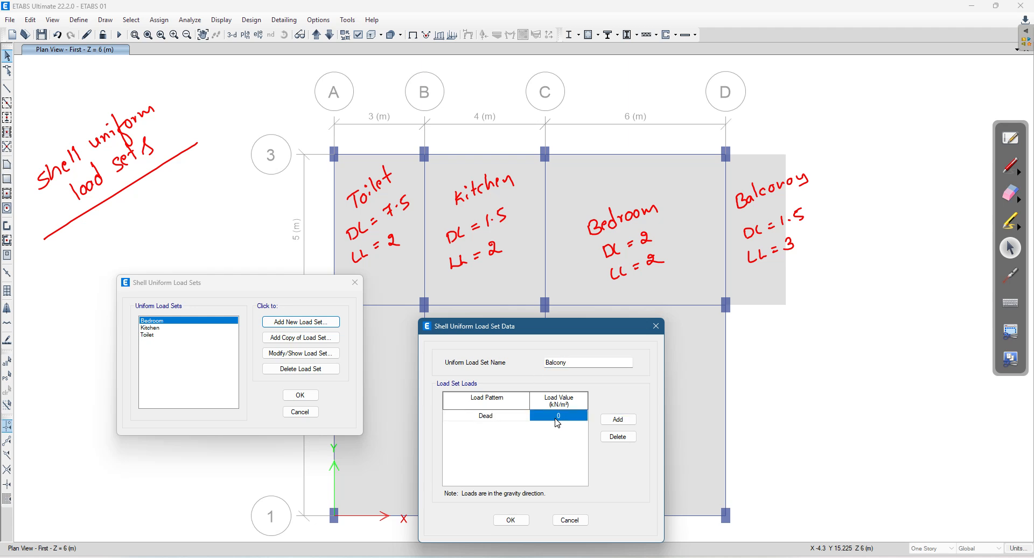
{"action": "type", "text": "1.5"}
Add a Live load of 3 kN/m² to the Balcony load set and accept the set.
{"action": "left_click", "coordinate": [617, 419]}
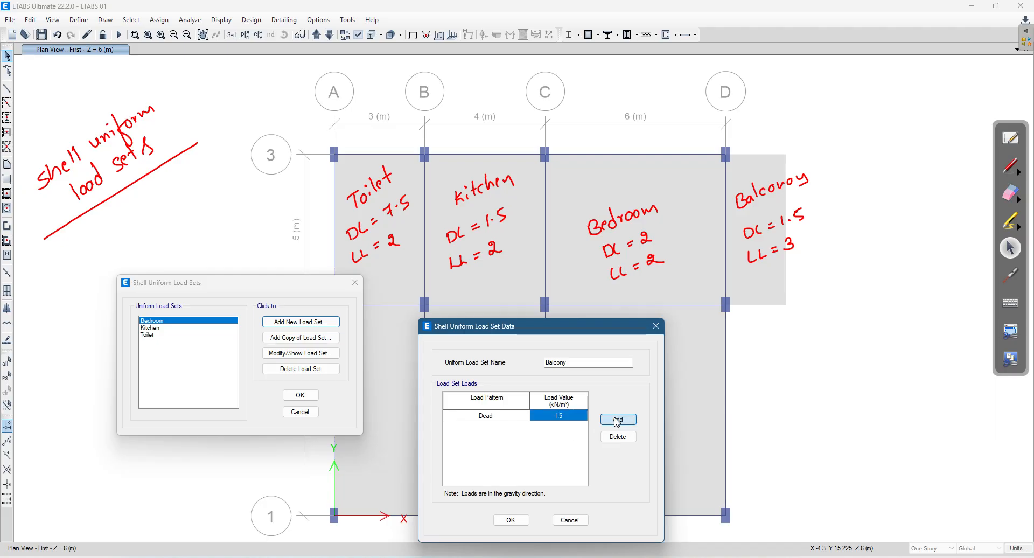
{"action": "left_click", "coordinate": [511, 427]}
{"action": "left_click", "coordinate": [497, 443]}
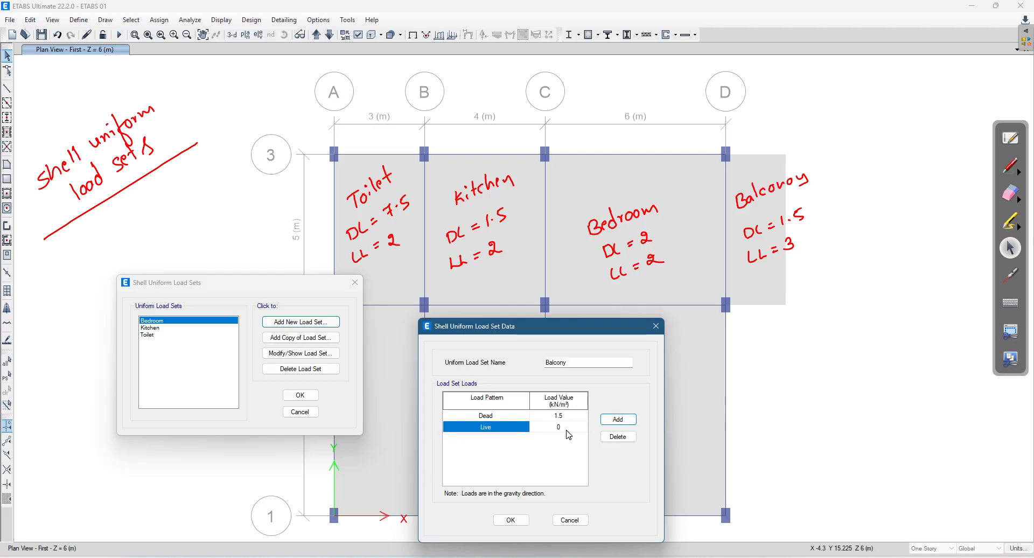
{"action": "left_click", "coordinate": [566, 430]}
{"action": "type", "text": "3"}
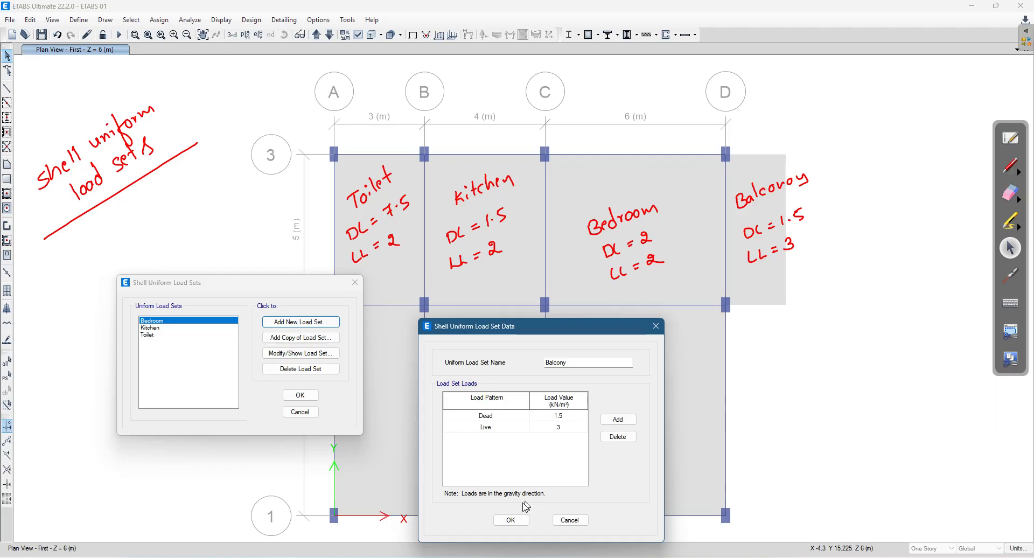
{"action": "left_click", "coordinate": [511, 519]}
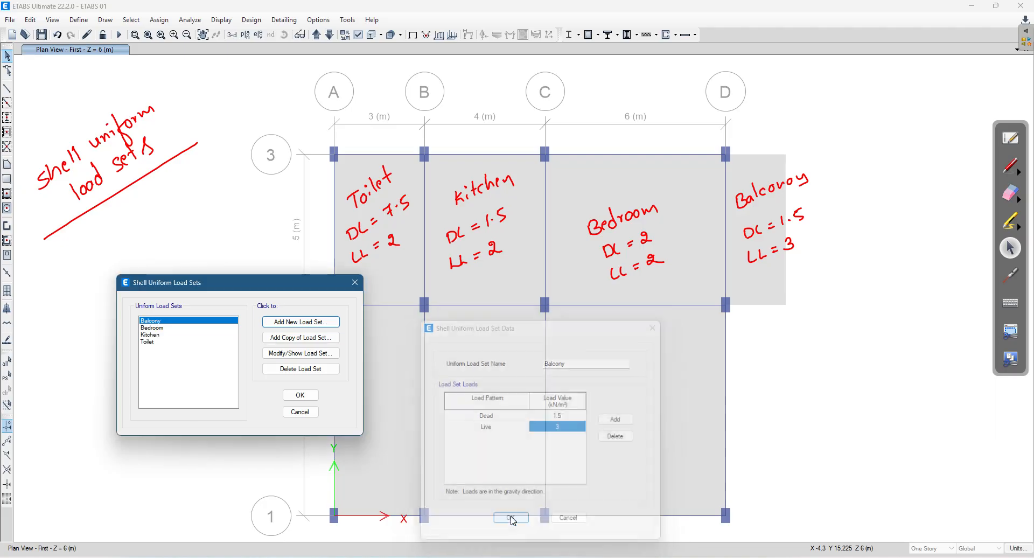
Go through the defined Balcony, Bedroom, Kitchen and Toilet load sets and accept the load set definitions.
{"action": "left_click", "coordinate": [166, 328]}
{"action": "left_click", "coordinate": [165, 336]}
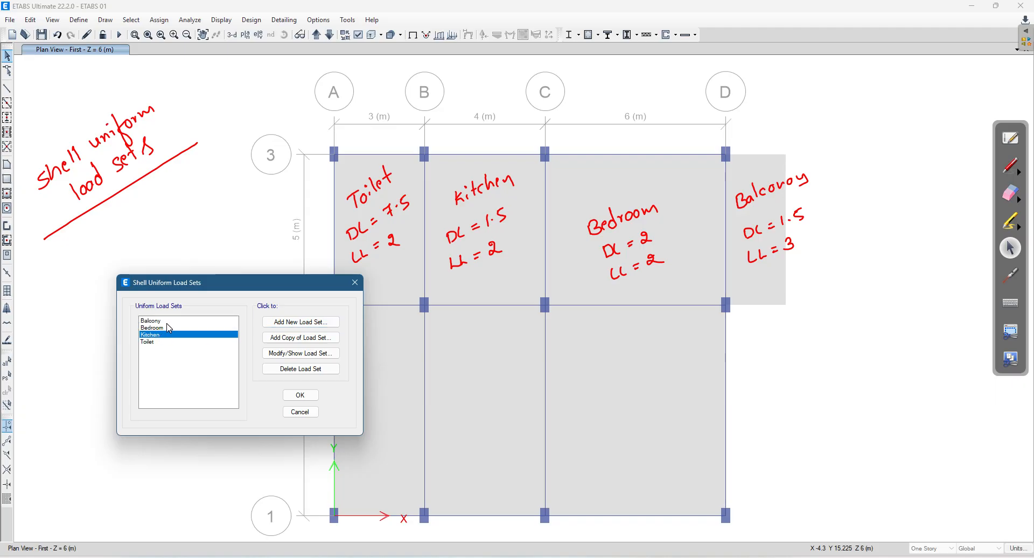
{"action": "left_click", "coordinate": [170, 320]}
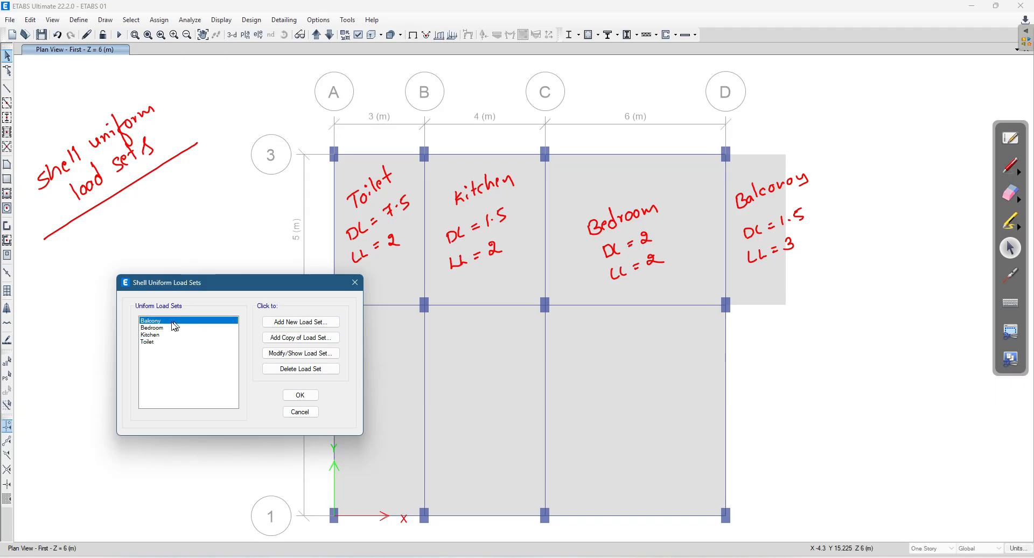
{"action": "left_click", "coordinate": [165, 328]}
{"action": "left_click", "coordinate": [164, 335]}
{"action": "left_click", "coordinate": [160, 342]}
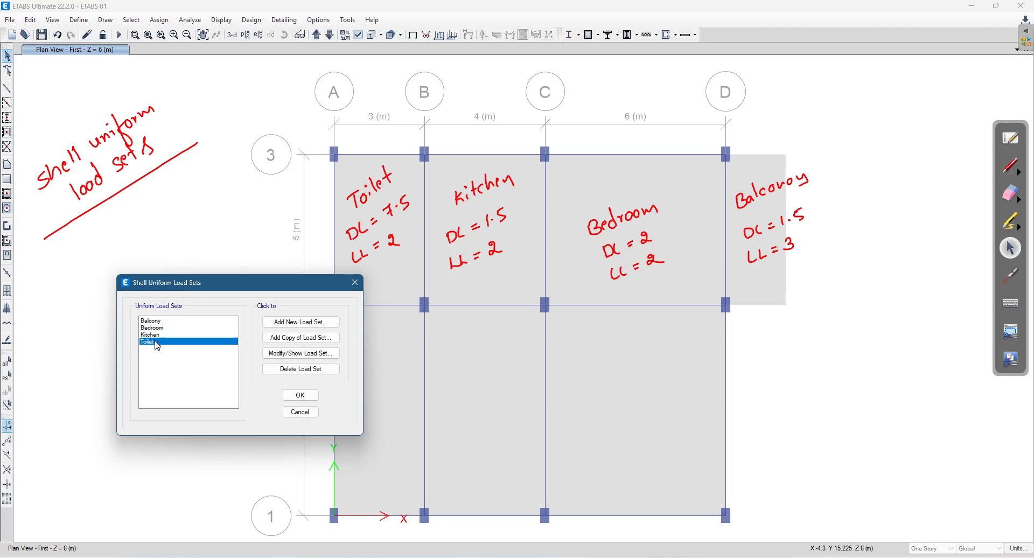
{"action": "left_click", "coordinate": [301, 395]}
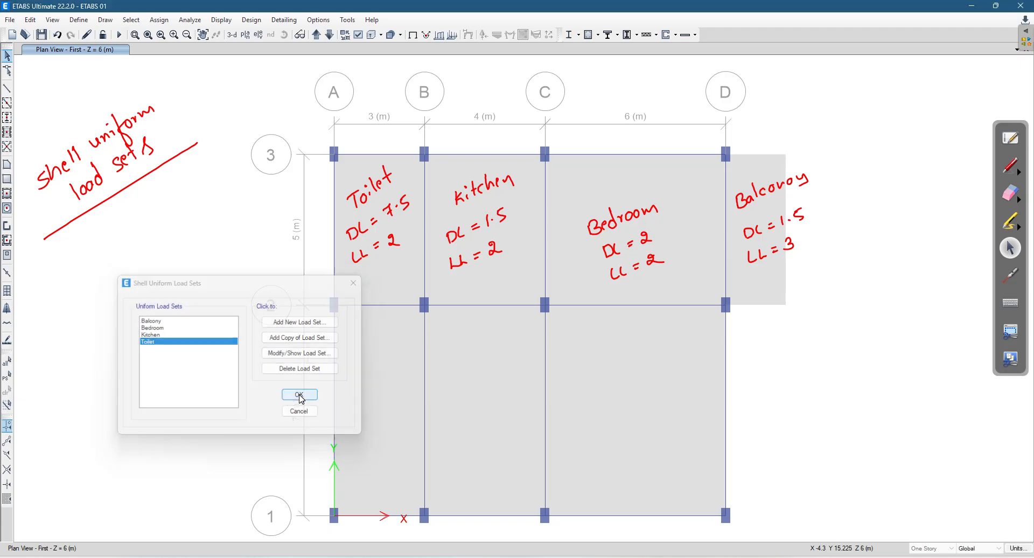
Select the balcony slab beyond grid D and choose the Balcony set for its shell uniform load set assignment.
{"action": "left_click", "coordinate": [754, 229]}
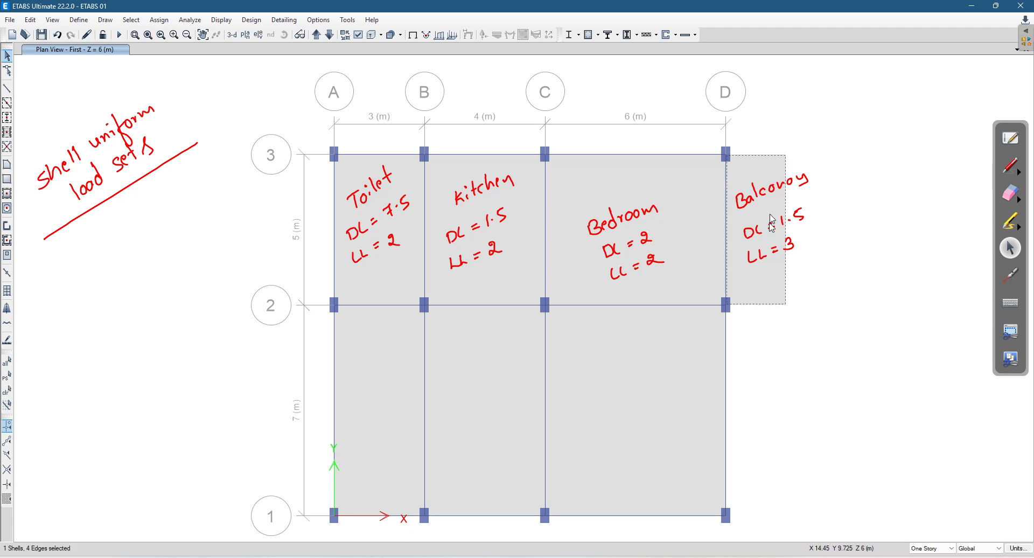
{"action": "left_click", "coordinate": [150, 23]}
{"action": "mouse_move", "coordinate": [197, 141]}
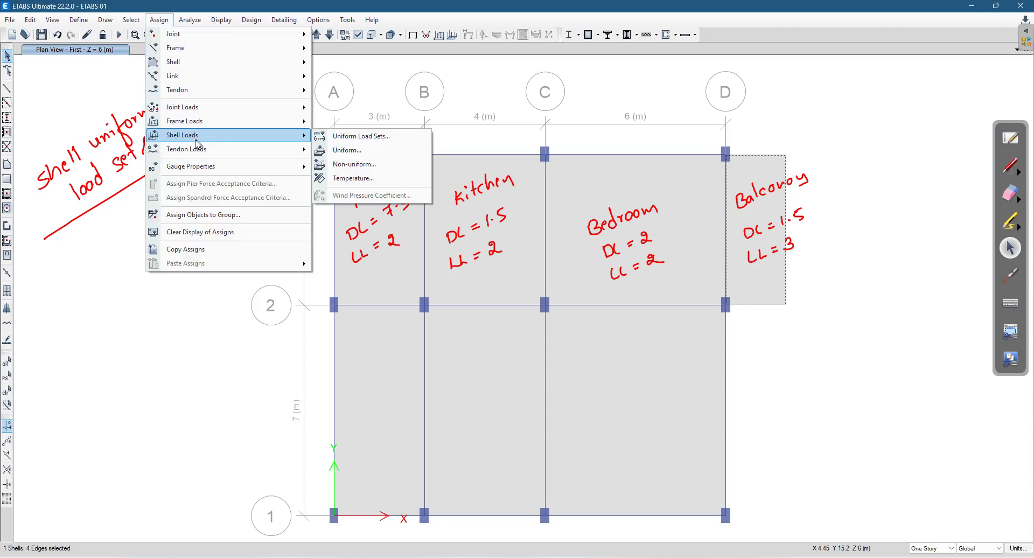
{"action": "left_click", "coordinate": [376, 136]}
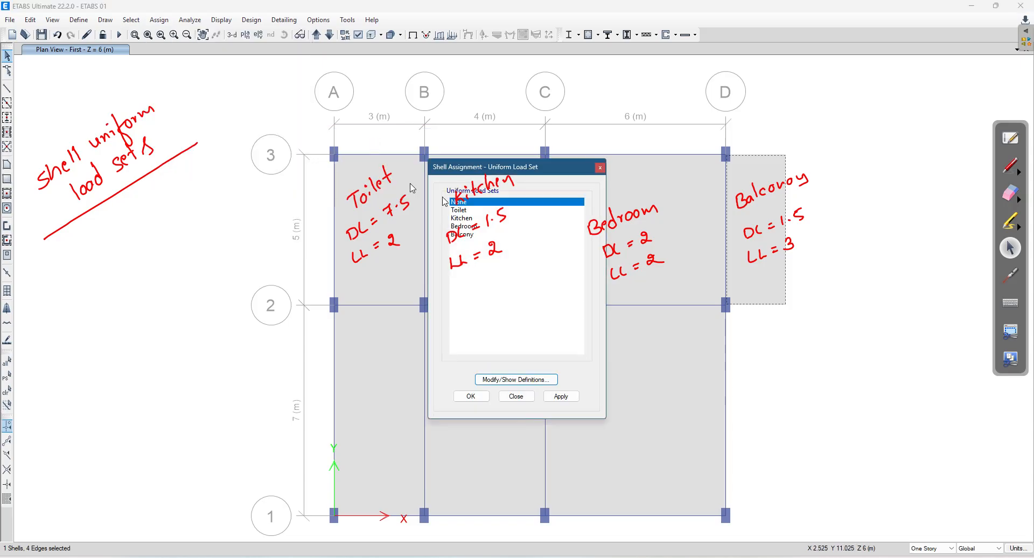
{"action": "left_click_drag", "start_coordinate": [445, 215], "coordinate": [262, 243]}
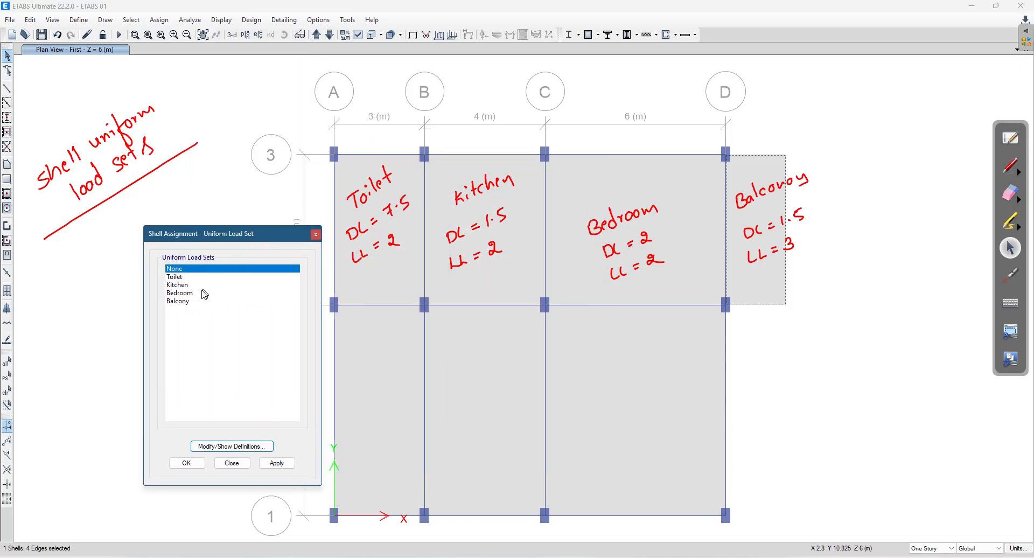
{"action": "left_click", "coordinate": [181, 302]}
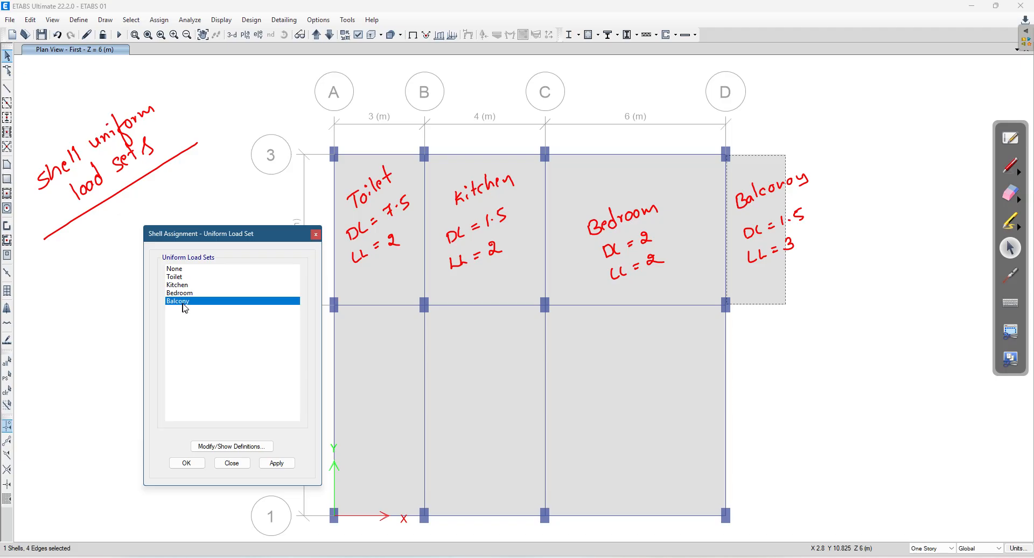
Check the Balcony load set's Dead and Live values and apply the set to the selected balcony slab.
{"action": "left_click", "coordinate": [213, 447]}
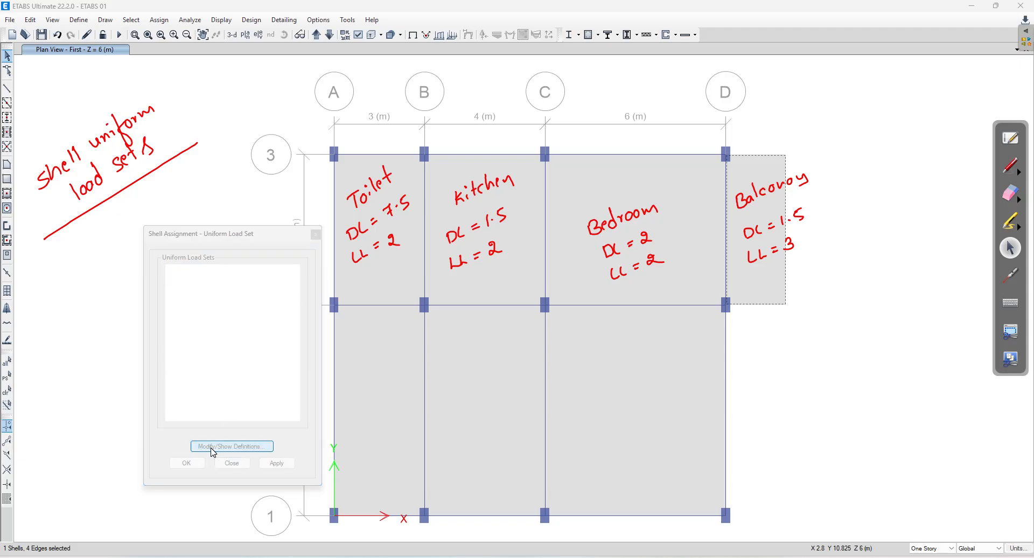
{"action": "left_click_drag", "start_coordinate": [451, 213], "coordinate": [436, 321]}
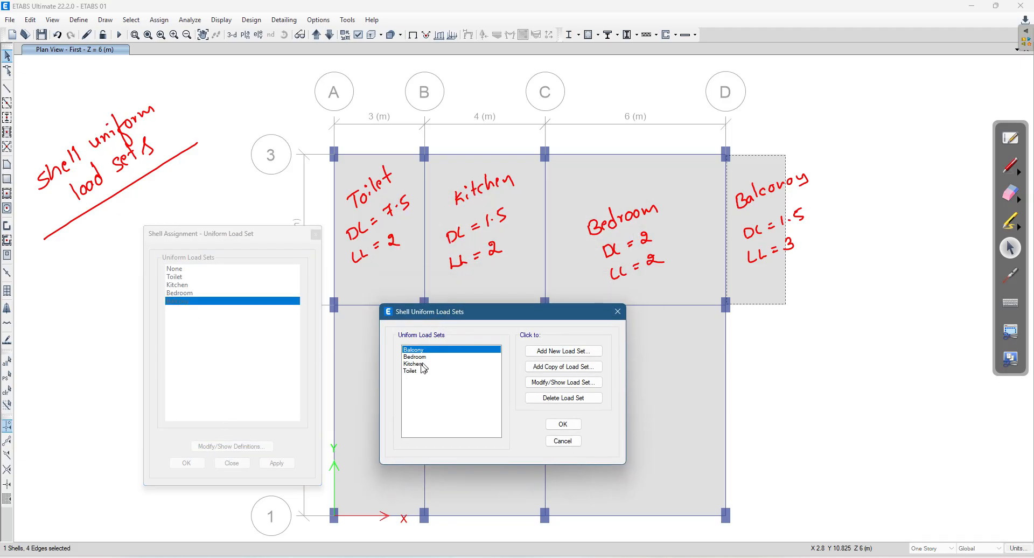
{"action": "left_click", "coordinate": [534, 383]}
{"action": "left_click_drag", "start_coordinate": [524, 175], "coordinate": [573, 245]}
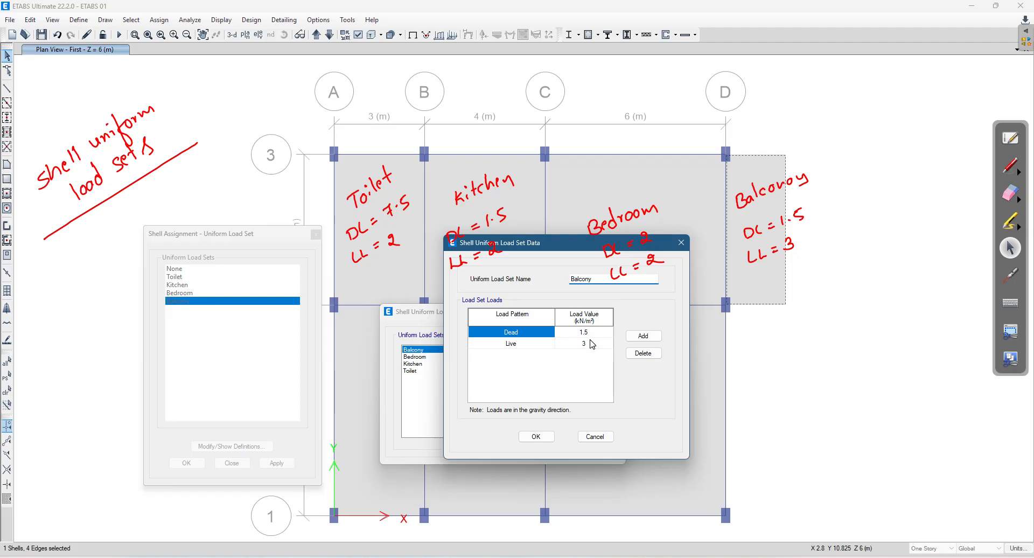
{"action": "left_click", "coordinate": [536, 436]}
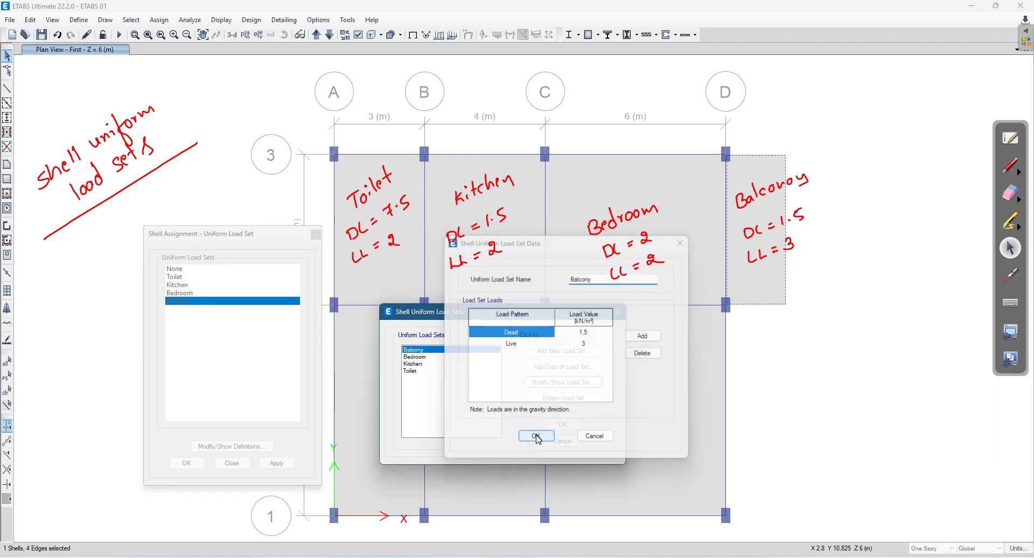
{"action": "left_click", "coordinate": [561, 426]}
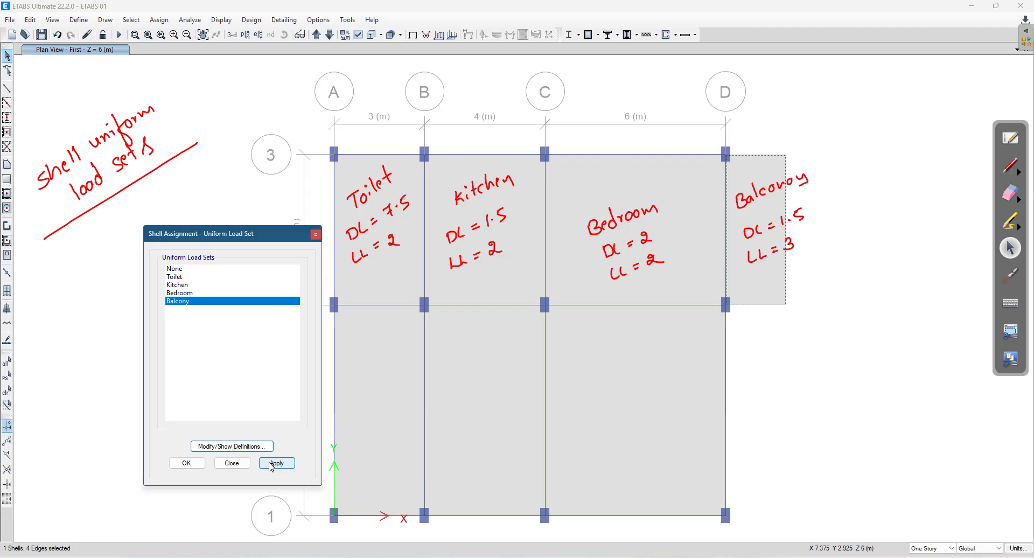
{"action": "left_click", "coordinate": [277, 462]}
Erase the handwritten balcony note and draw an arrow from the slab to a new note DL = 1.5, LL = 3.
{"action": "left_click", "coordinate": [1010, 193]}
{"action": "mouse_move", "coordinate": [840, 200]}
{"action": "left_mouse_down"}
{"action": "mouse_move", "coordinate": [778, 203]}
{"action": "mouse_move", "coordinate": [802, 229]}
{"action": "left_mouse_up"}
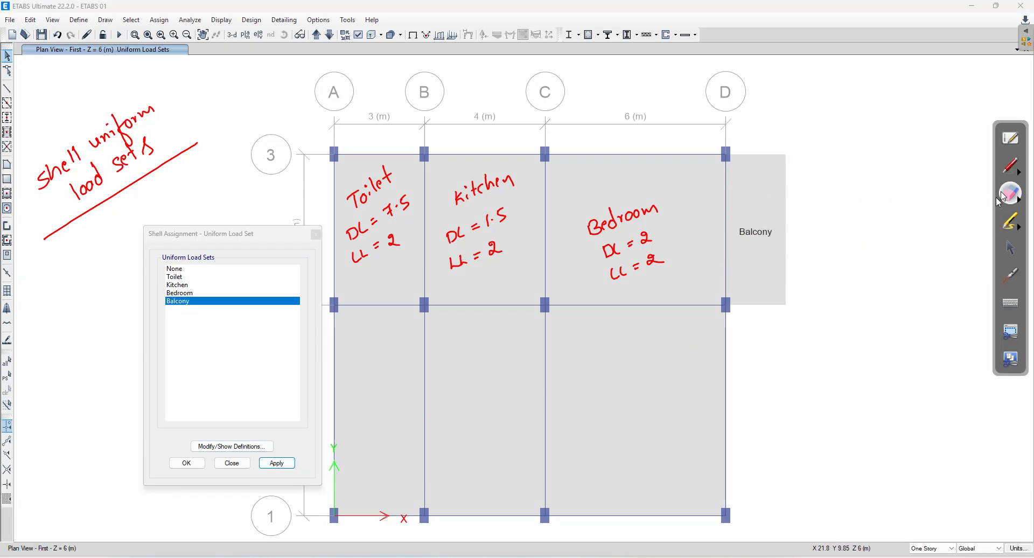
{"action": "left_click", "coordinate": [1011, 166]}
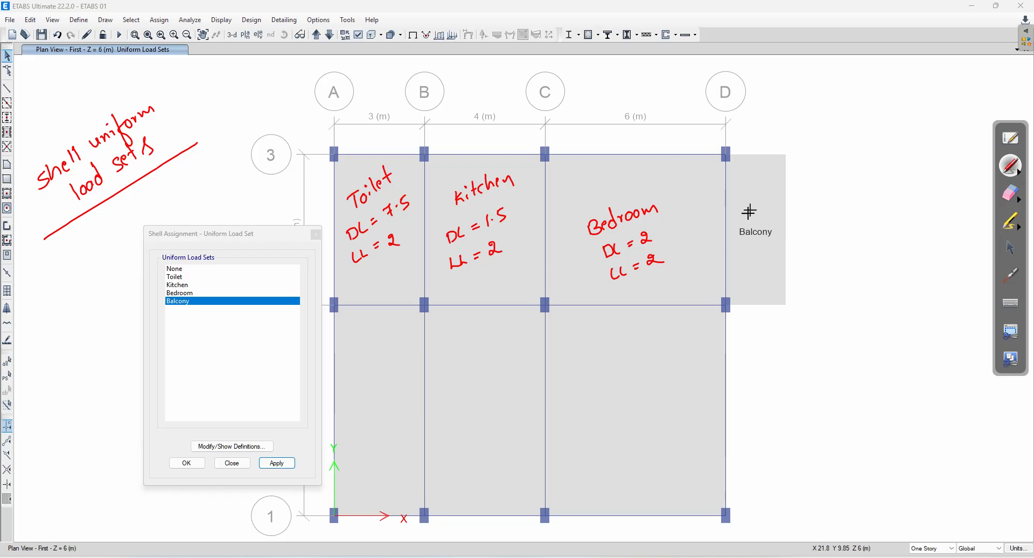
{"action": "left_click_drag", "start_coordinate": [756, 216], "coordinate": [868, 172]}
{"action": "left_click_drag", "start_coordinate": [861, 177], "coordinate": [892, 176]}
{"action": "left_click", "coordinate": [831, 203]}
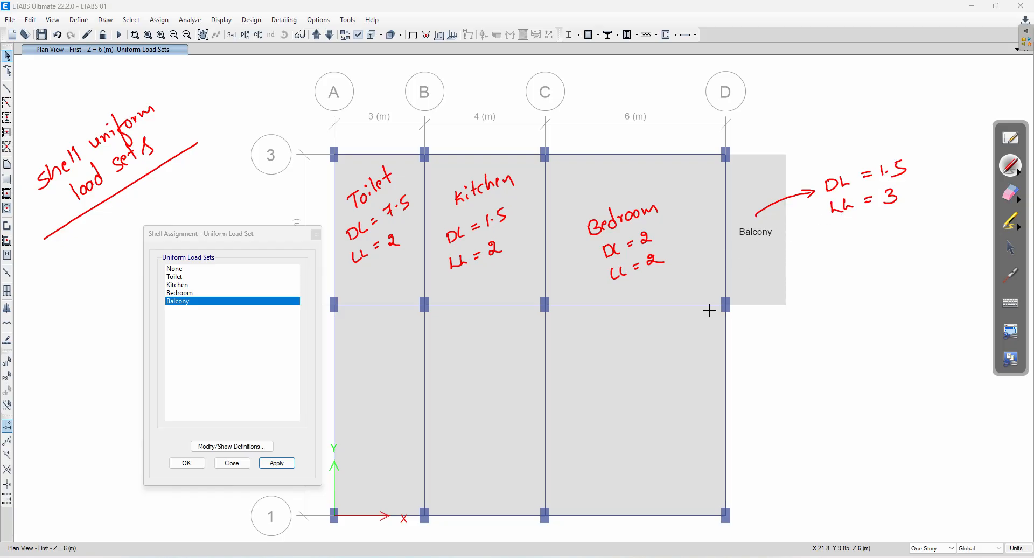
Assign the Bedroom uniform load set to the slab between grids C–D and 2–3.
{"action": "left_click", "coordinate": [1006, 243]}
{"action": "left_click", "coordinate": [677, 249]}
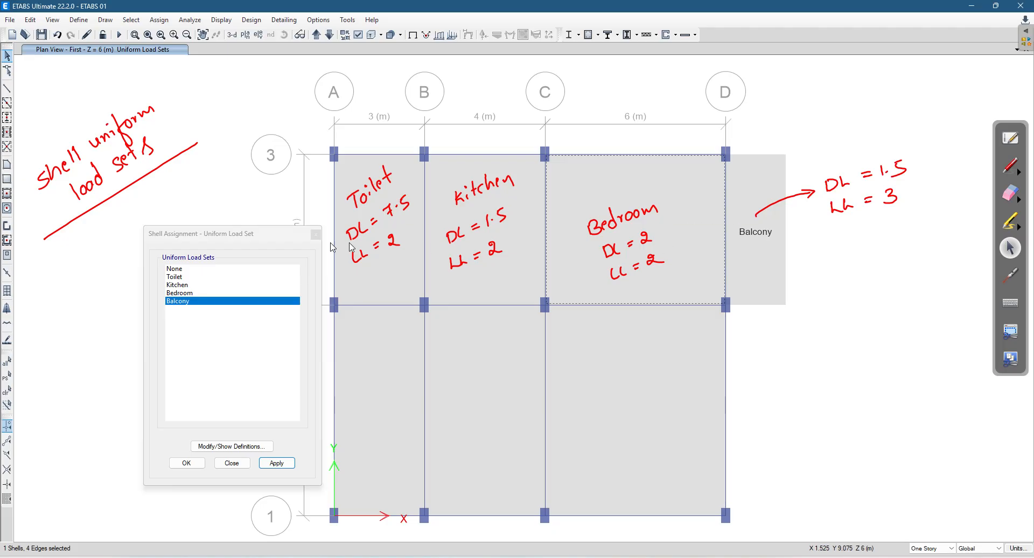
{"action": "left_click", "coordinate": [316, 234]}
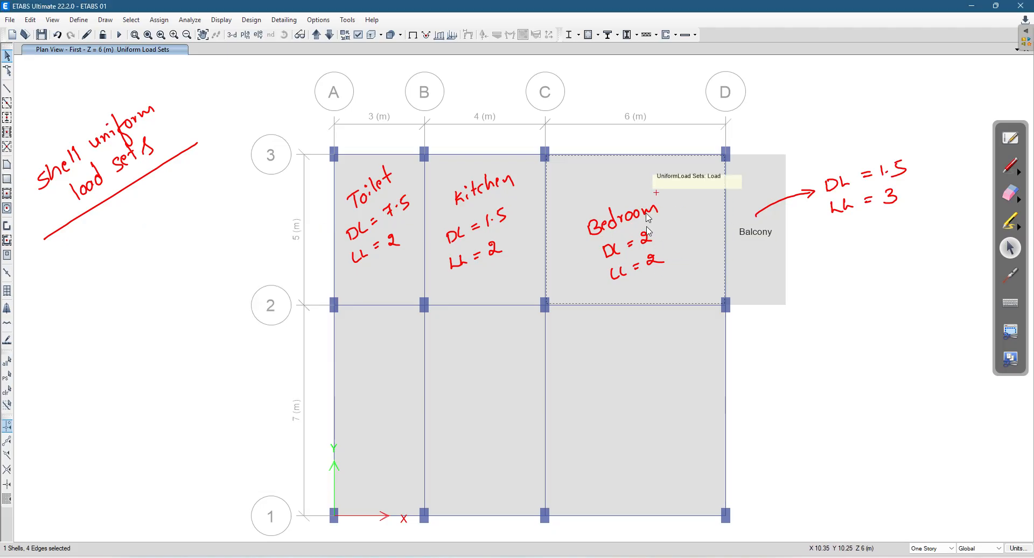
{"action": "left_click", "coordinate": [153, 25]}
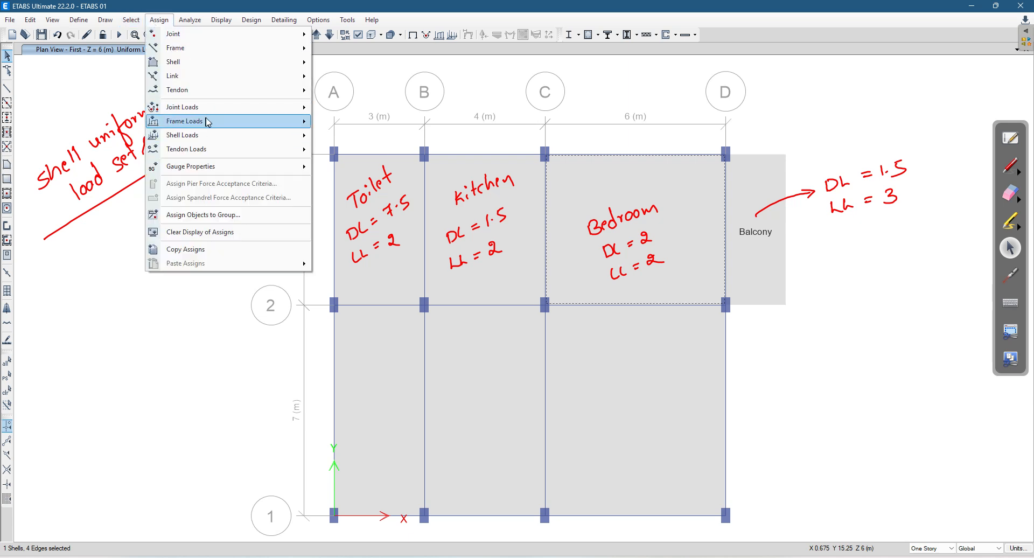
{"action": "mouse_move", "coordinate": [208, 122]}
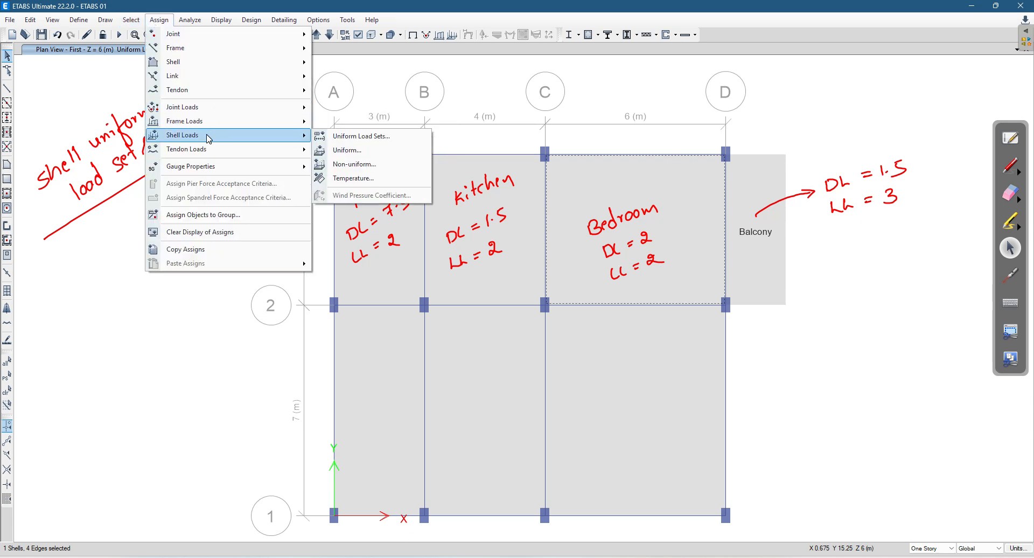
{"action": "left_click", "coordinate": [374, 141]}
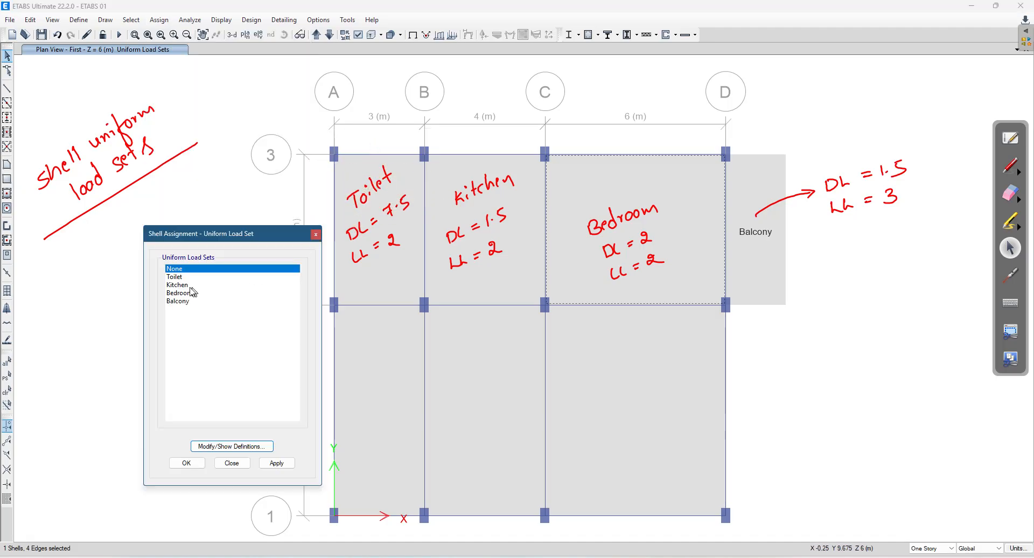
{"action": "left_click", "coordinate": [191, 292]}
{"action": "left_click", "coordinate": [268, 464]}
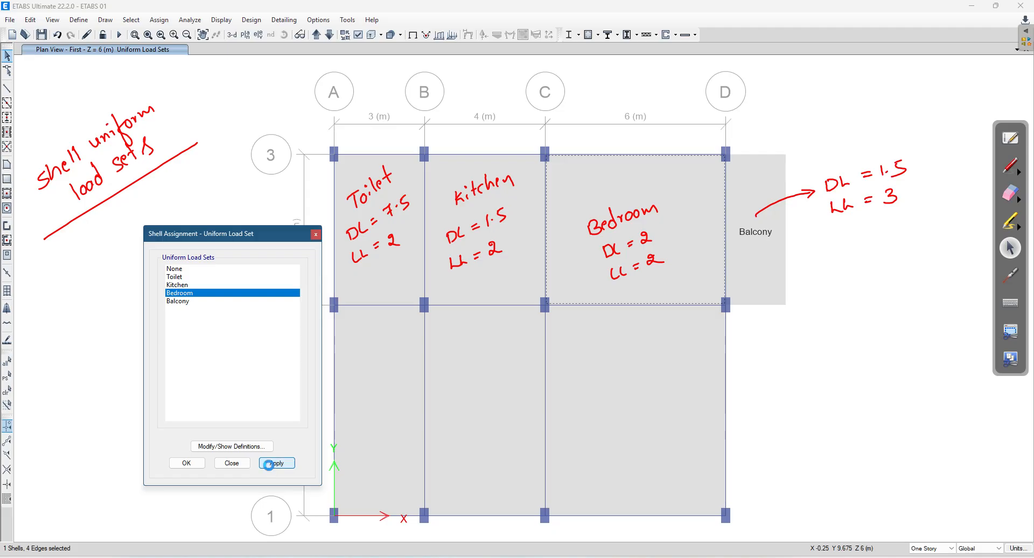
{"action": "left_click", "coordinate": [186, 463]}
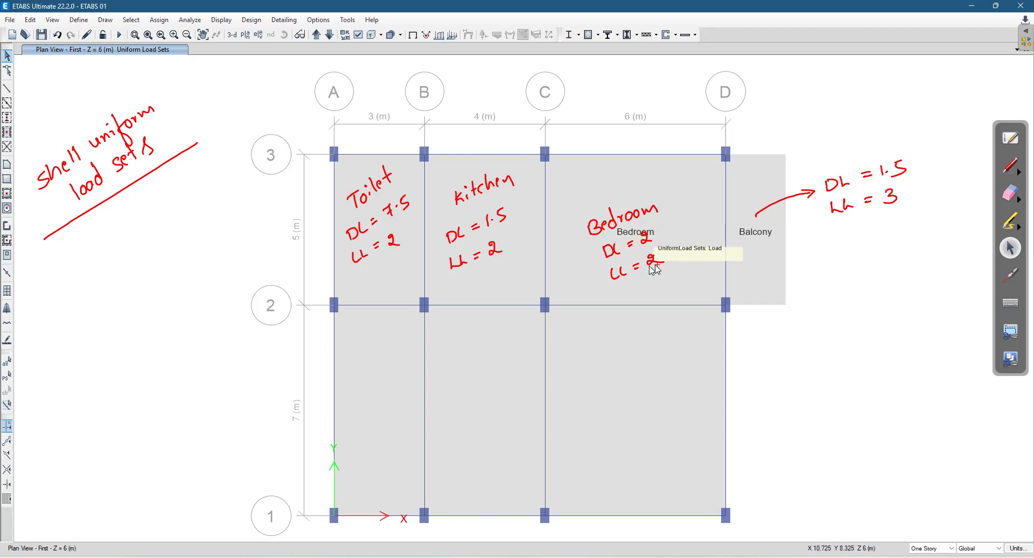
Assign the Toilet uniform load set to the slab between grids A–B and 2–3.
{"action": "left_click", "coordinate": [381, 234]}
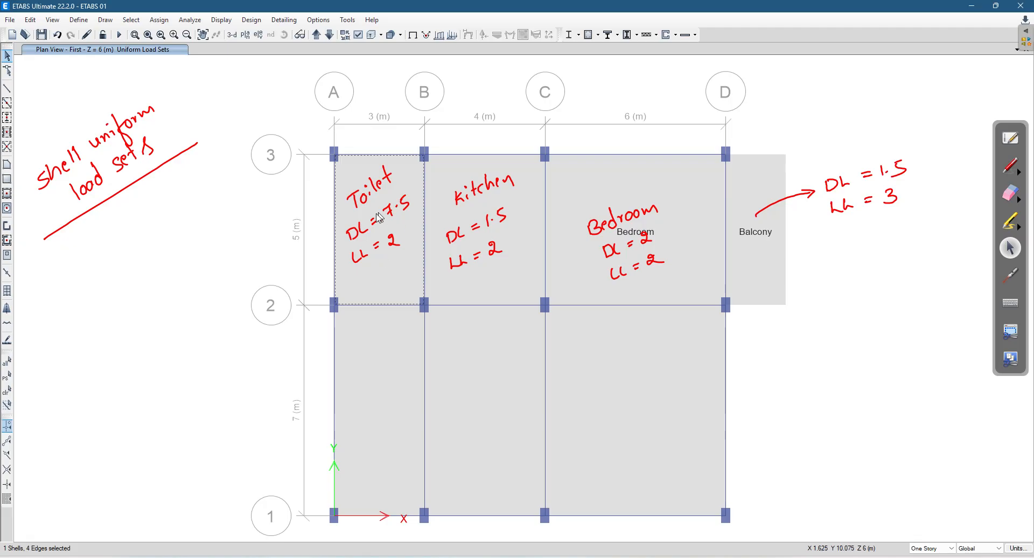
{"action": "left_click", "coordinate": [159, 24]}
{"action": "mouse_move", "coordinate": [213, 135]}
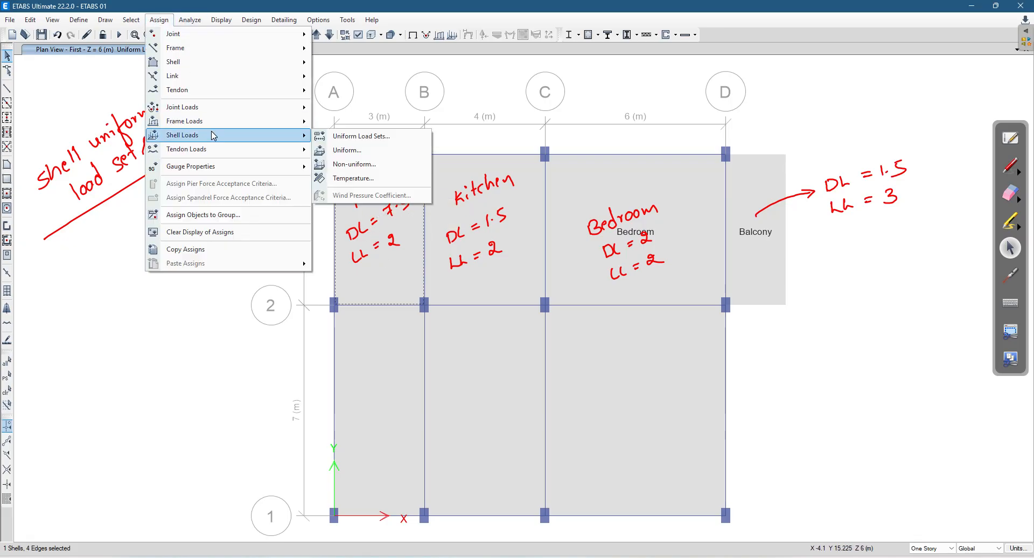
{"action": "left_click", "coordinate": [352, 138]}
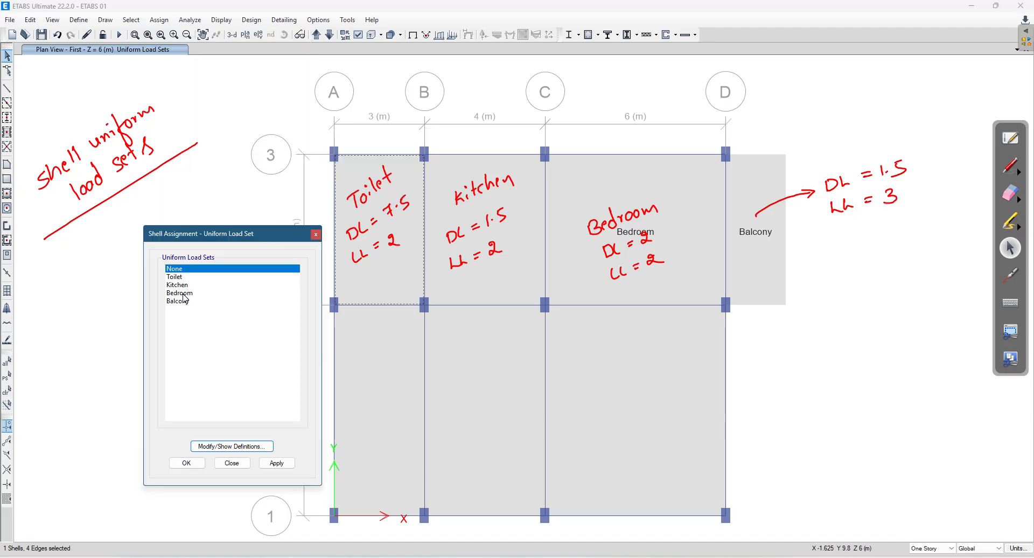
{"action": "left_click", "coordinate": [181, 279]}
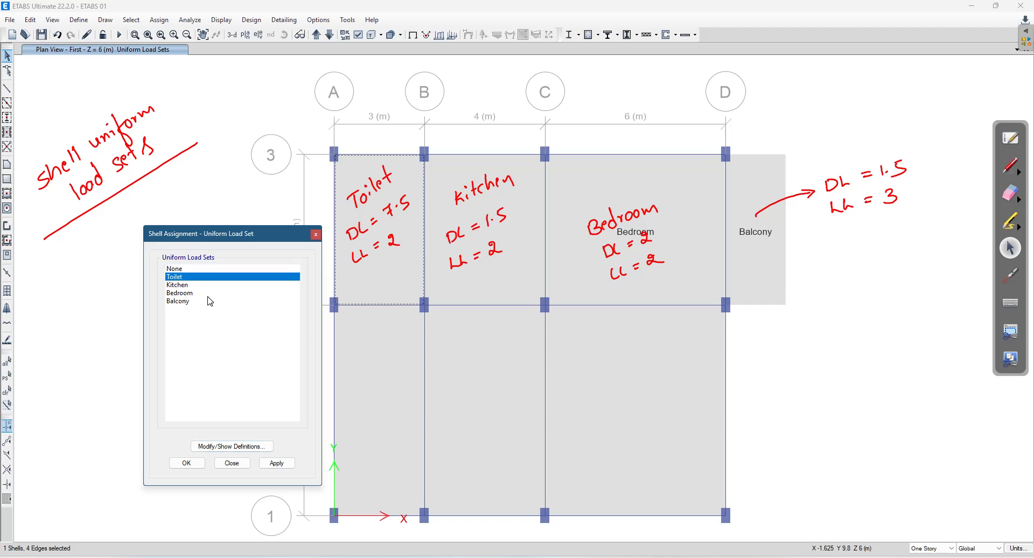
{"action": "left_click", "coordinate": [276, 463]}
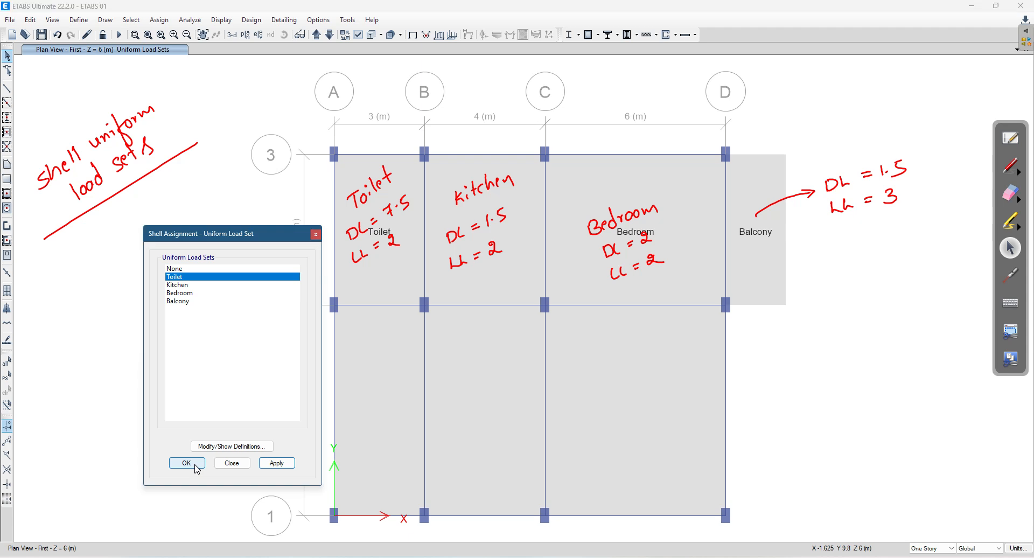
{"action": "left_click", "coordinate": [186, 463]}
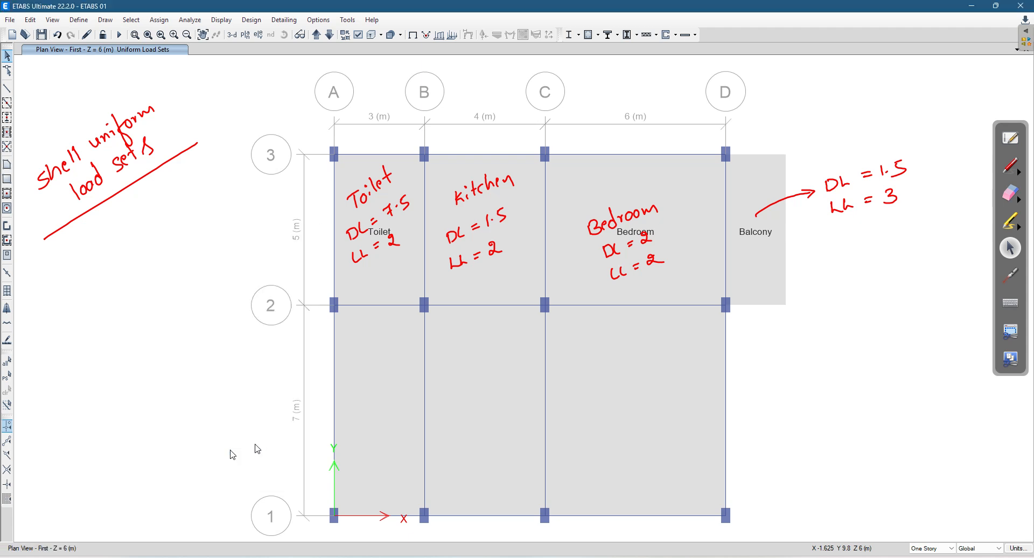
Assign the Kitchen uniform load set to the slab between grids B–C and 2–3 and the three slabs between grids 1–2.
{"action": "left_click", "coordinate": [495, 240]}
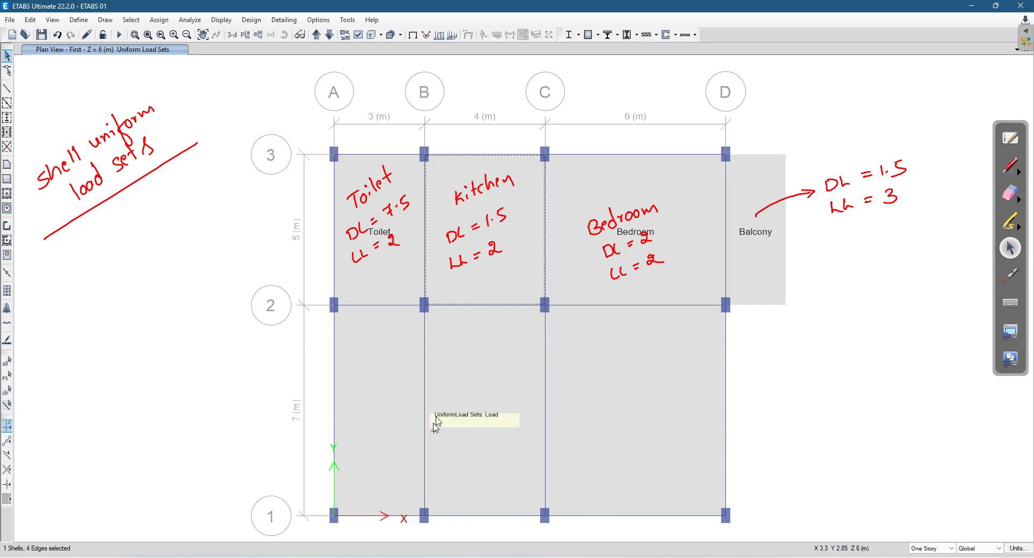
{"action": "left_click", "coordinate": [380, 392]}
{"action": "left_click", "coordinate": [505, 399]}
{"action": "left_click", "coordinate": [618, 385]}
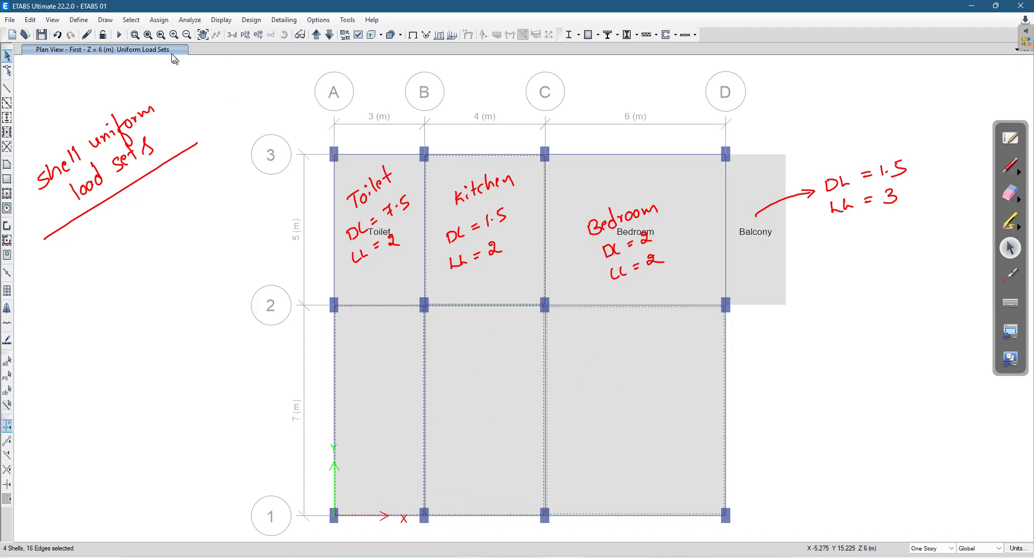
{"action": "left_click", "coordinate": [158, 20]}
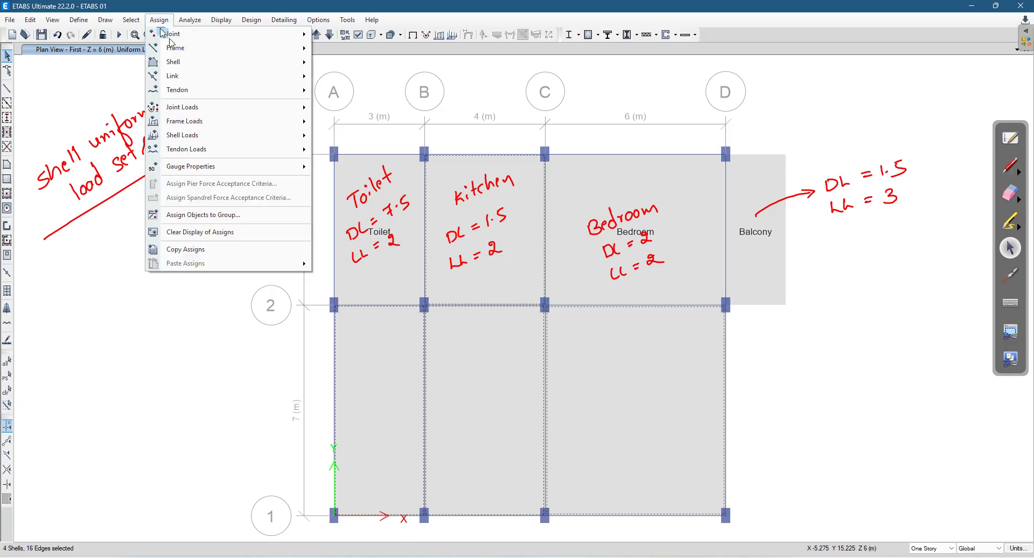
{"action": "mouse_move", "coordinate": [201, 135]}
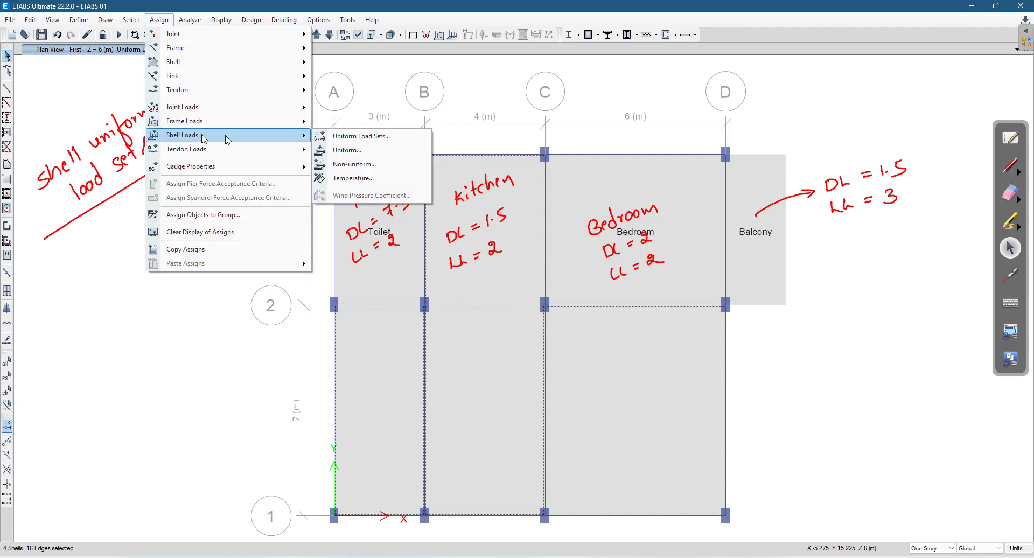
{"action": "left_click", "coordinate": [348, 138]}
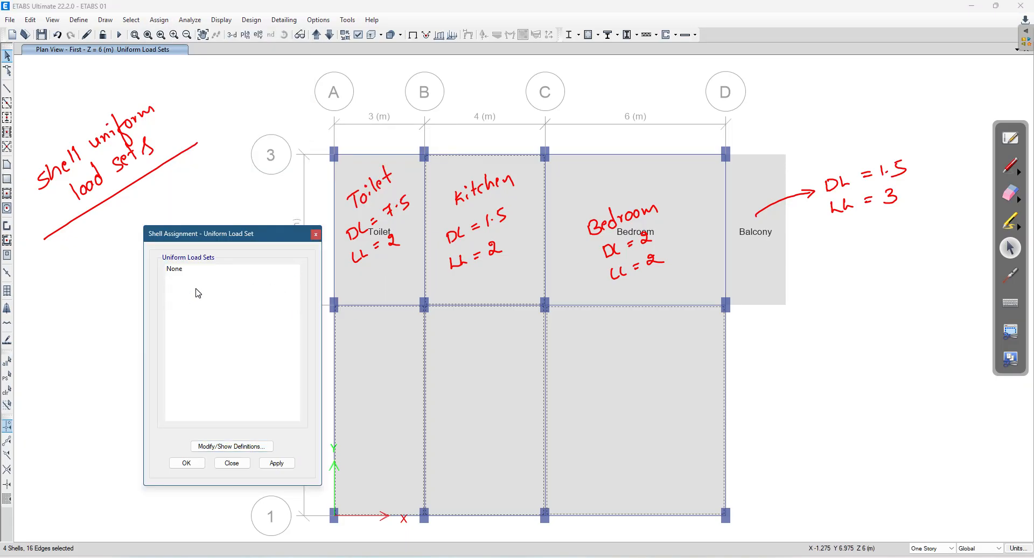
{"action": "left_click", "coordinate": [200, 285]}
{"action": "left_click", "coordinate": [277, 463]}
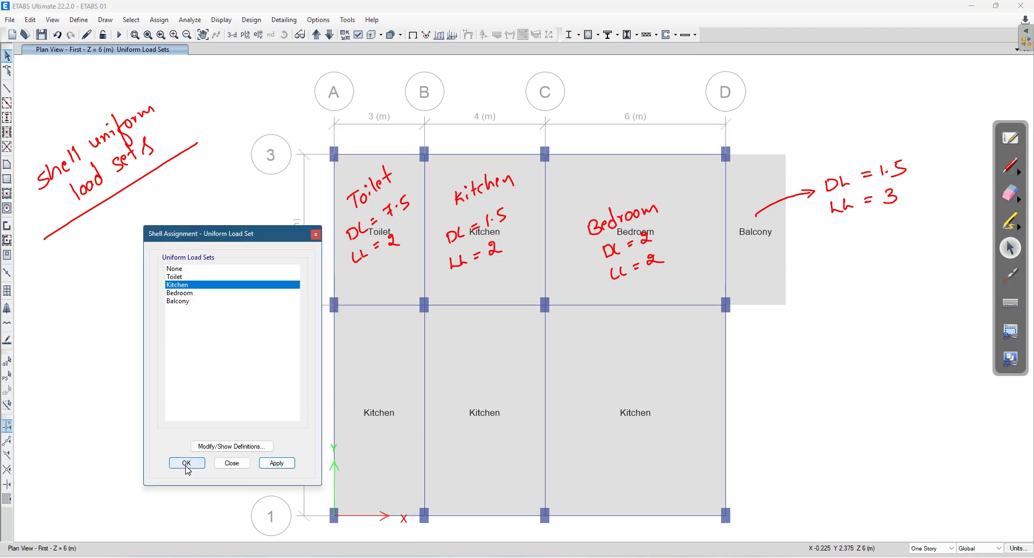
{"action": "left_click", "coordinate": [186, 463]}
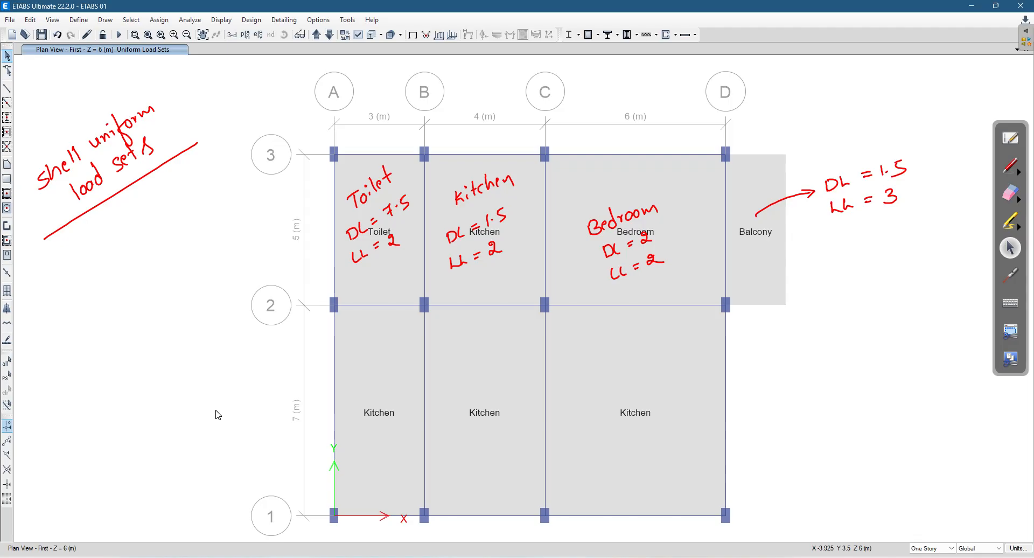
Erase the handwritten DL and LL notes for the toilet, kitchen, bedroom and balcony, keeping the shell uniform load sets heading.
{"action": "left_click", "coordinate": [1010, 193]}
{"action": "mouse_move", "coordinate": [819, 219]}
{"action": "left_mouse_down"}
{"action": "mouse_move", "coordinate": [830, 193]}
{"action": "mouse_move", "coordinate": [450, 208]}
{"action": "mouse_move", "coordinate": [390, 259]}
{"action": "left_mouse_up"}
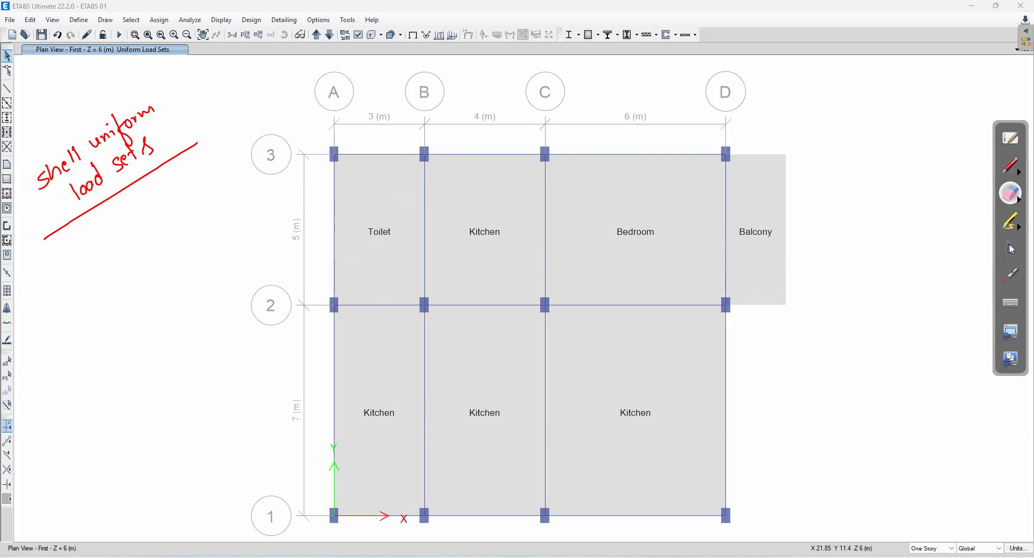
{"action": "left_click", "coordinate": [1010, 248]}
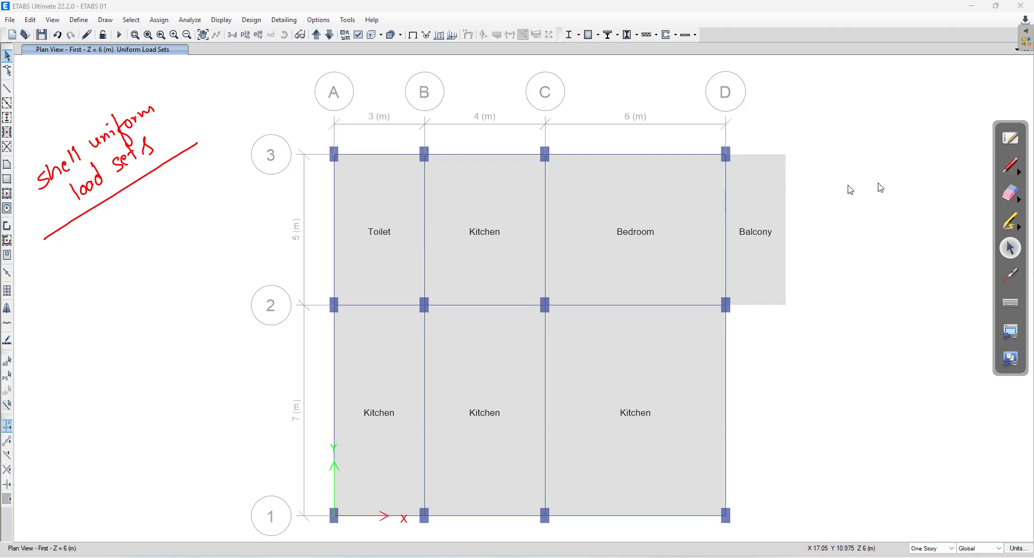
Handwrite an underlined "uniform load" heading with the note "unique loads", and add a dash beside the shell uniform load sets heading.
{"action": "left_click", "coordinate": [1012, 170]}
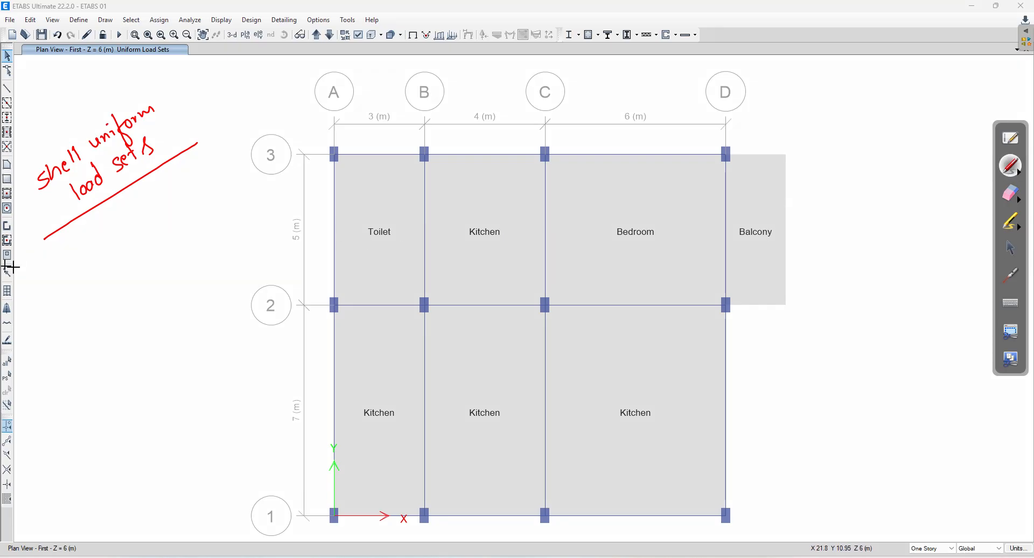
{"action": "mouse_move", "coordinate": [71, 266]}
{"action": "left_mouse_down"}
{"action": "mouse_move", "coordinate": [86, 258]}
{"action": "mouse_move", "coordinate": [99, 269]}
{"action": "mouse_move", "coordinate": [104, 238]}
{"action": "mouse_move", "coordinate": [124, 253]}
{"action": "mouse_move", "coordinate": [125, 237]}
{"action": "mouse_move", "coordinate": [142, 233]}
{"action": "left_mouse_up"}
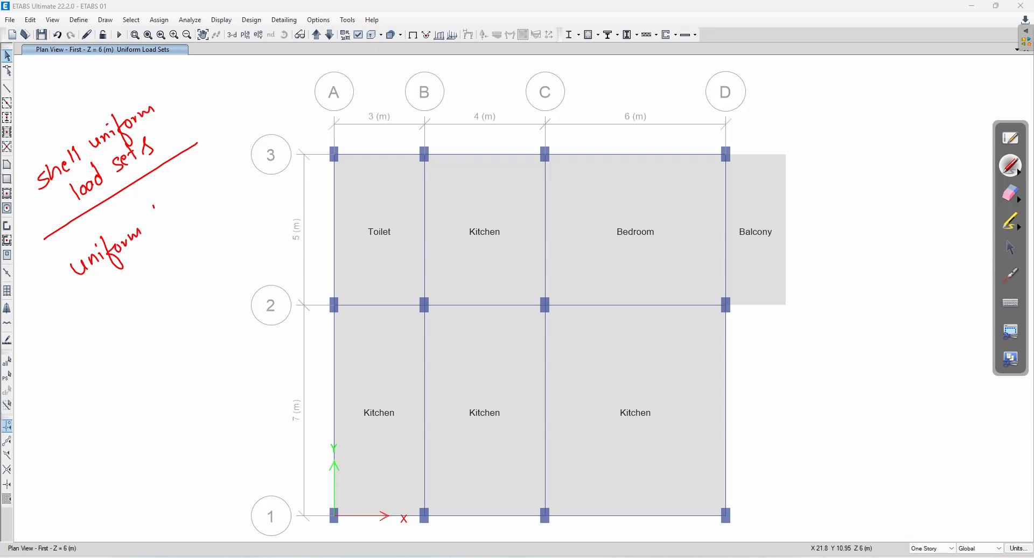
{"action": "mouse_move", "coordinate": [187, 206]}
{"action": "left_mouse_down"}
{"action": "mouse_move", "coordinate": [184, 186]}
{"action": "mouse_move", "coordinate": [192, 209]}
{"action": "left_mouse_up"}
{"action": "left_click_drag", "start_coordinate": [63, 314], "coordinate": [217, 217]}
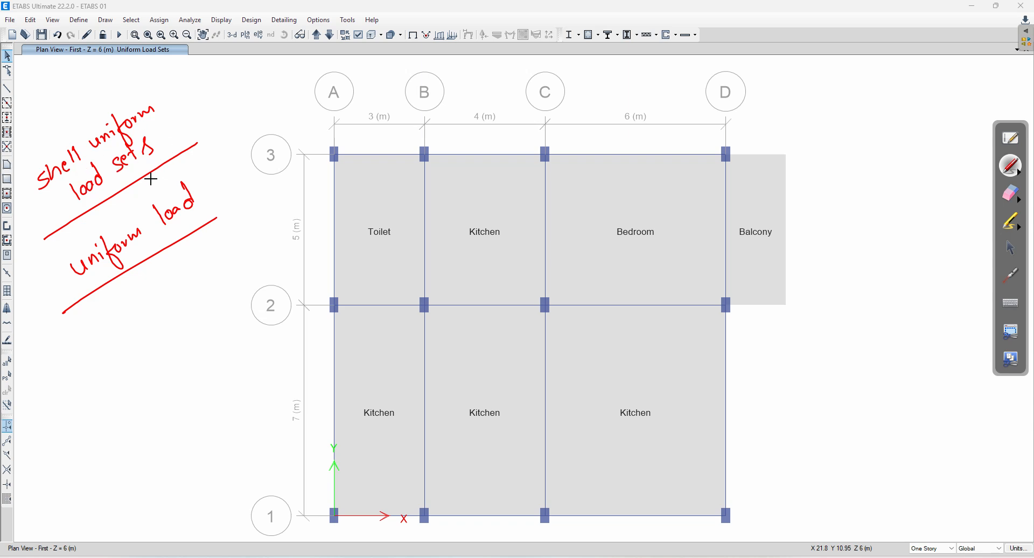
{"action": "left_click_drag", "start_coordinate": [209, 189], "coordinate": [251, 165]}
{"action": "mouse_move", "coordinate": [252, 162]}
{"action": "left_mouse_down"}
{"action": "mouse_move", "coordinate": [349, 103]}
{"action": "mouse_move", "coordinate": [364, 106]}
{"action": "left_mouse_up"}
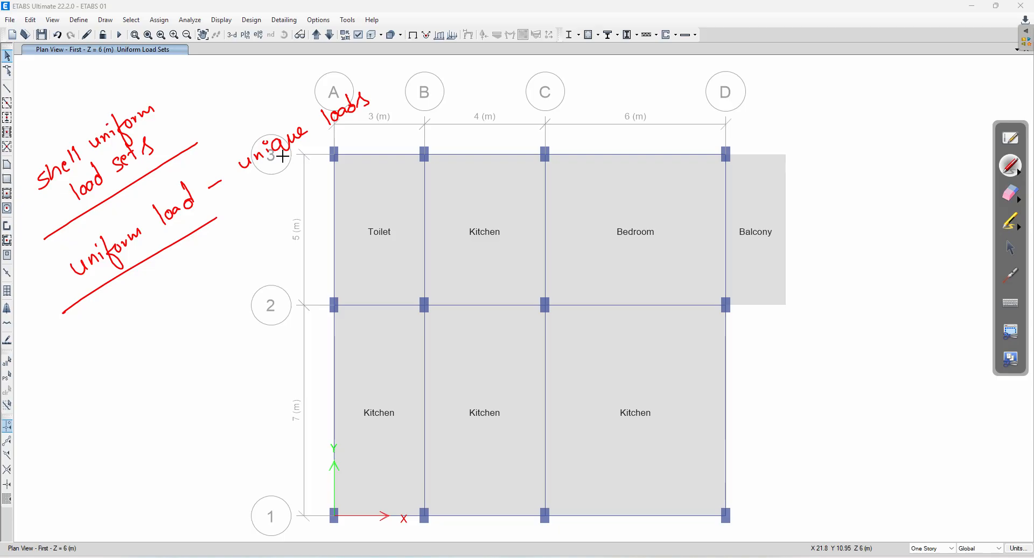
{"action": "left_click_drag", "start_coordinate": [182, 116], "coordinate": [197, 108]}
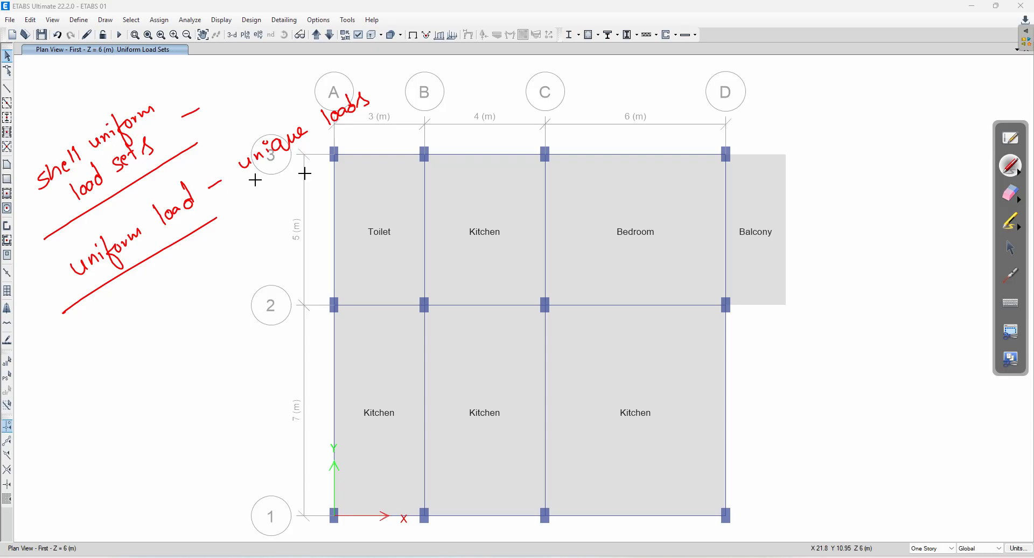
Erase all remaining handwritten notes about shell uniform load sets and uniform loads from the plan.
{"action": "left_click", "coordinate": [1010, 192]}
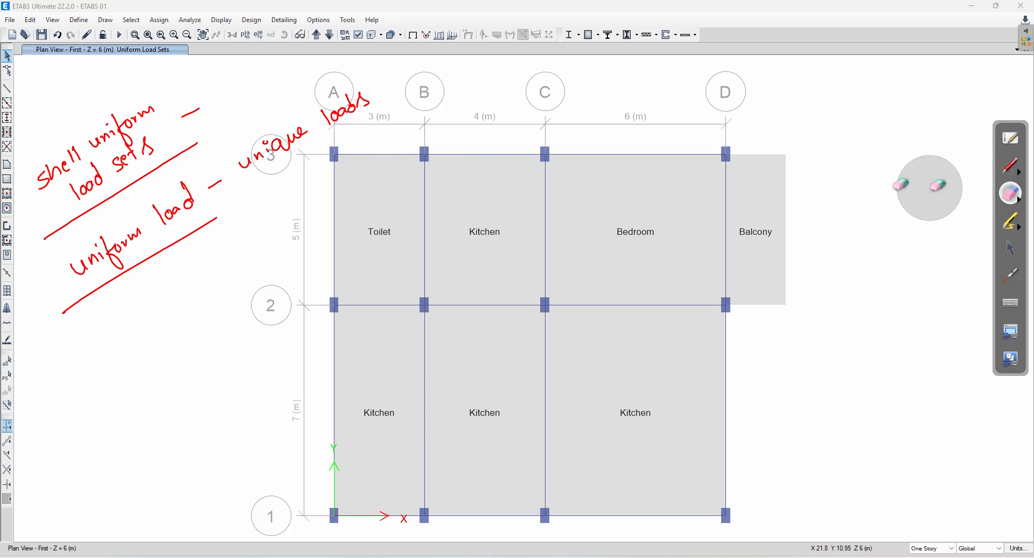
{"action": "mouse_move", "coordinate": [397, 84]}
{"action": "left_mouse_down"}
{"action": "mouse_move", "coordinate": [304, 154]}
{"action": "mouse_move", "coordinate": [182, 224]}
{"action": "mouse_move", "coordinate": [75, 204]}
{"action": "mouse_move", "coordinate": [133, 221]}
{"action": "mouse_move", "coordinate": [85, 295]}
{"action": "left_mouse_up"}
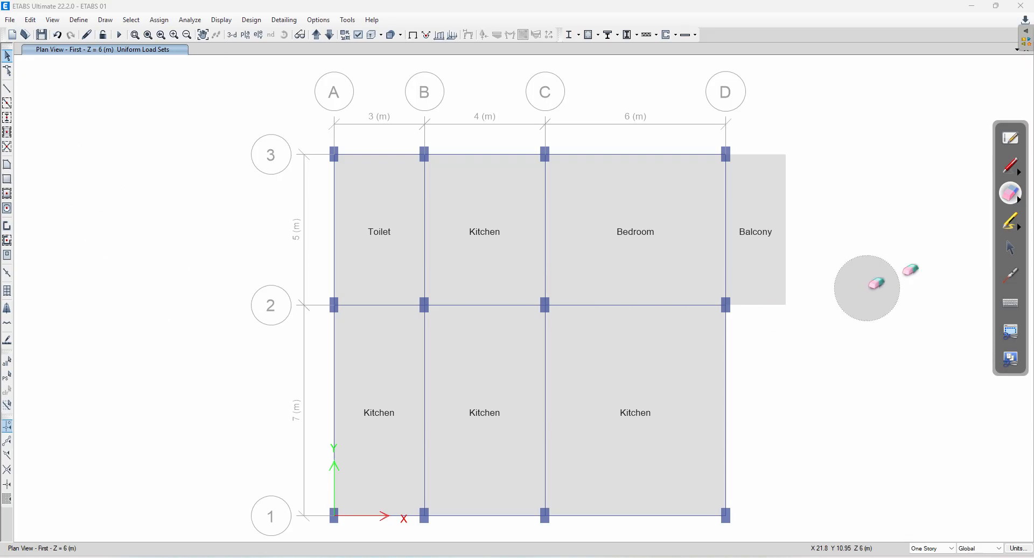
{"action": "left_click", "coordinate": [1010, 249]}
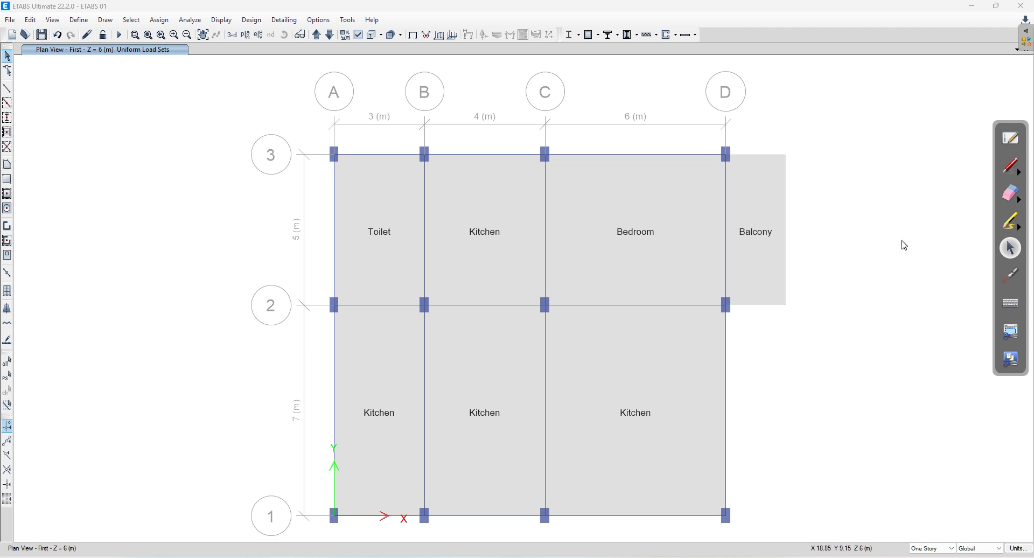
Clear the uniform load set labels by displaying the undeformed model, and show the building in the default 3D view.
{"action": "left_click", "coordinate": [218, 20]}
{"action": "left_click", "coordinate": [231, 37]}
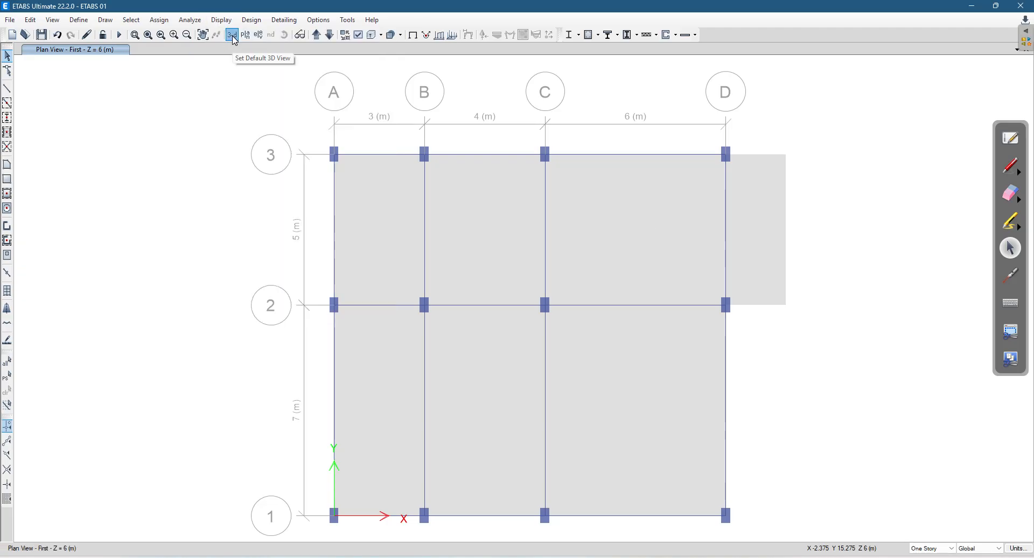
{"action": "left_click", "coordinate": [232, 36]}
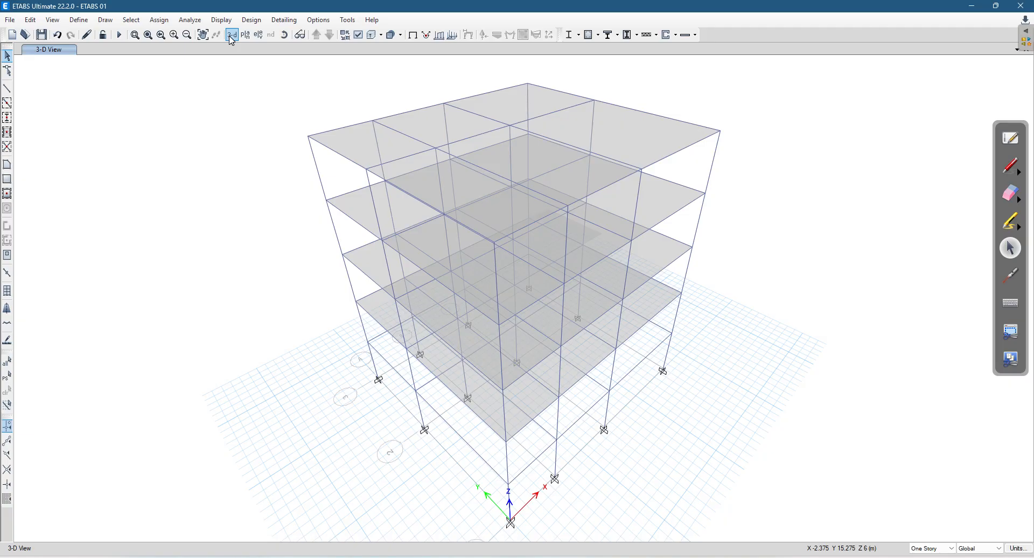
Handwrite an underlined "Model check" heading beside the 3D model with "Load combinations" beneath it.
{"action": "left_click", "coordinate": [1010, 166]}
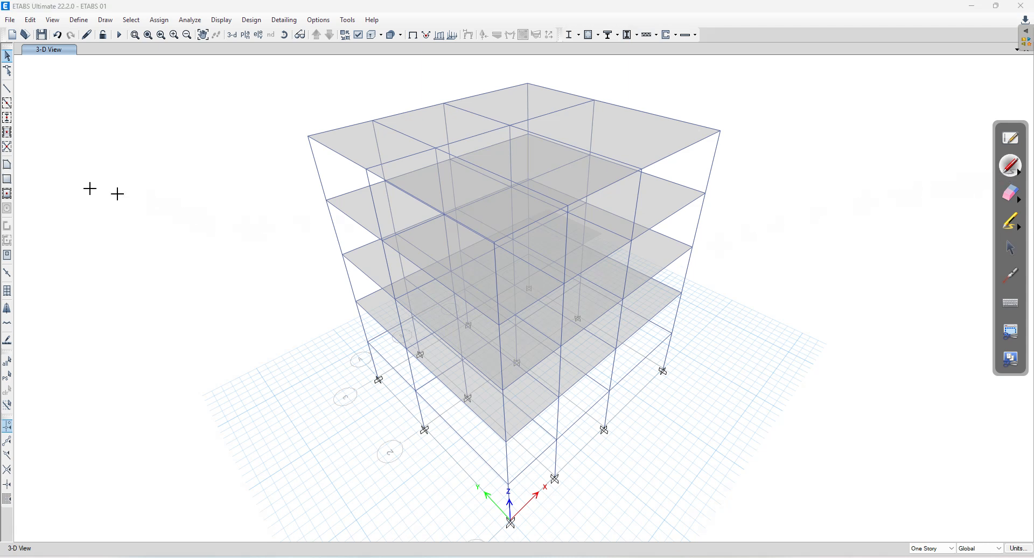
{"action": "mouse_move", "coordinate": [67, 163]}
{"action": "left_mouse_down"}
{"action": "mouse_move", "coordinate": [102, 152]}
{"action": "mouse_move", "coordinate": [99, 135]}
{"action": "mouse_move", "coordinate": [123, 141]}
{"action": "mouse_move", "coordinate": [143, 115]}
{"action": "mouse_move", "coordinate": [183, 102]}
{"action": "left_mouse_up"}
{"action": "left_click_drag", "start_coordinate": [60, 188], "coordinate": [219, 99]}
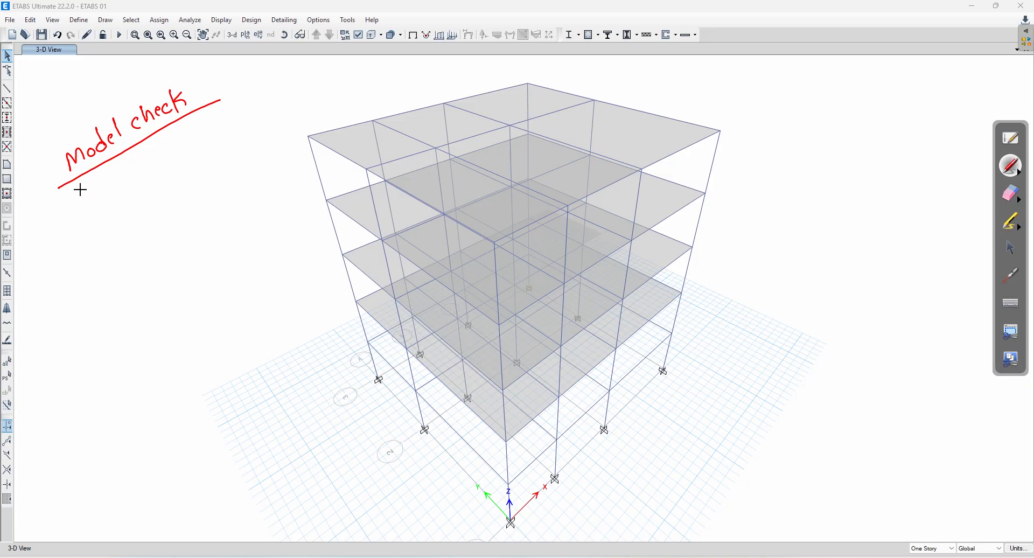
{"action": "mouse_move", "coordinate": [83, 200]}
{"action": "left_mouse_down"}
{"action": "mouse_move", "coordinate": [127, 180]}
{"action": "mouse_move", "coordinate": [124, 162]}
{"action": "mouse_move", "coordinate": [181, 146]}
{"action": "mouse_move", "coordinate": [248, 106]}
{"action": "left_mouse_up"}
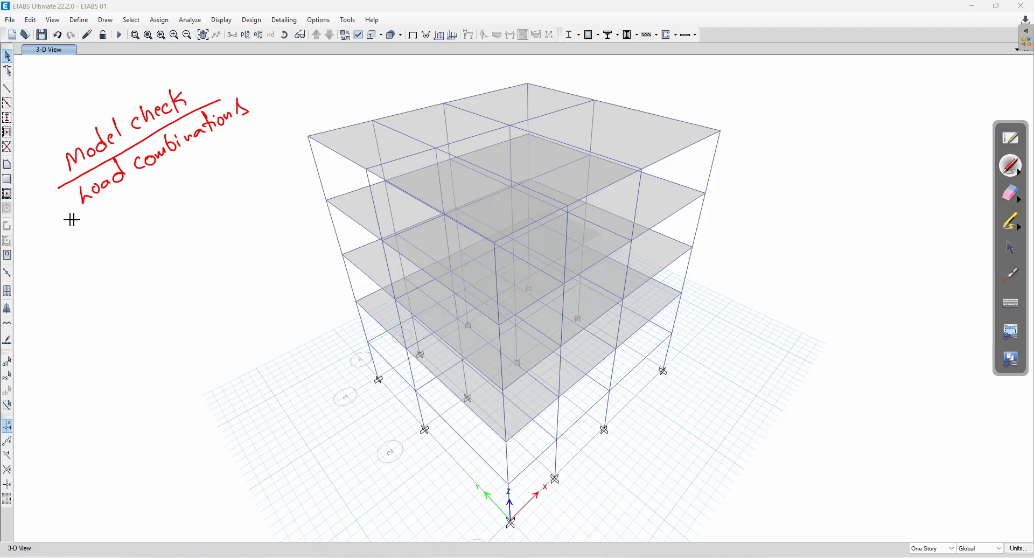
Underline the "Load combinations" note beside the 3D model and handwrite an underlined "Local axis system" heading beneath it.
{"action": "left_click_drag", "start_coordinate": [66, 226], "coordinate": [263, 110]}
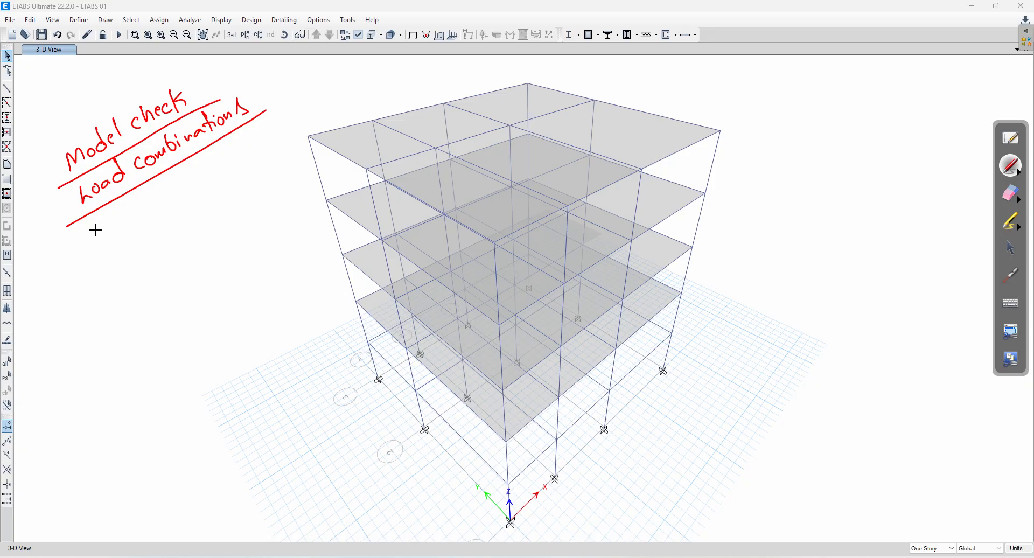
{"action": "mouse_move", "coordinate": [99, 223]}
{"action": "left_mouse_down"}
{"action": "mouse_move", "coordinate": [102, 242]}
{"action": "mouse_move", "coordinate": [143, 196]}
{"action": "mouse_move", "coordinate": [166, 206]}
{"action": "mouse_move", "coordinate": [187, 192]}
{"action": "left_mouse_up"}
{"action": "mouse_move", "coordinate": [220, 161]}
{"action": "left_mouse_down"}
{"action": "mouse_move", "coordinate": [209, 178]}
{"action": "mouse_move", "coordinate": [231, 176]}
{"action": "left_mouse_up"}
{"action": "left_click_drag", "start_coordinate": [242, 141], "coordinate": [247, 160]}
{"action": "left_click_drag", "start_coordinate": [239, 153], "coordinate": [249, 148]}
{"action": "left_click_drag", "start_coordinate": [250, 154], "coordinate": [268, 147]}
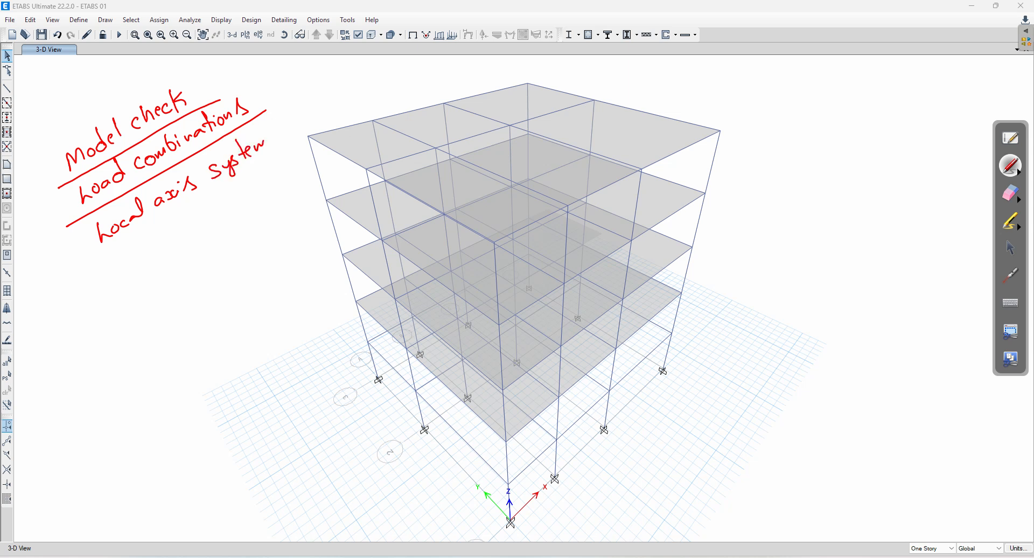
{"action": "left_click_drag", "start_coordinate": [103, 262], "coordinate": [256, 174]}
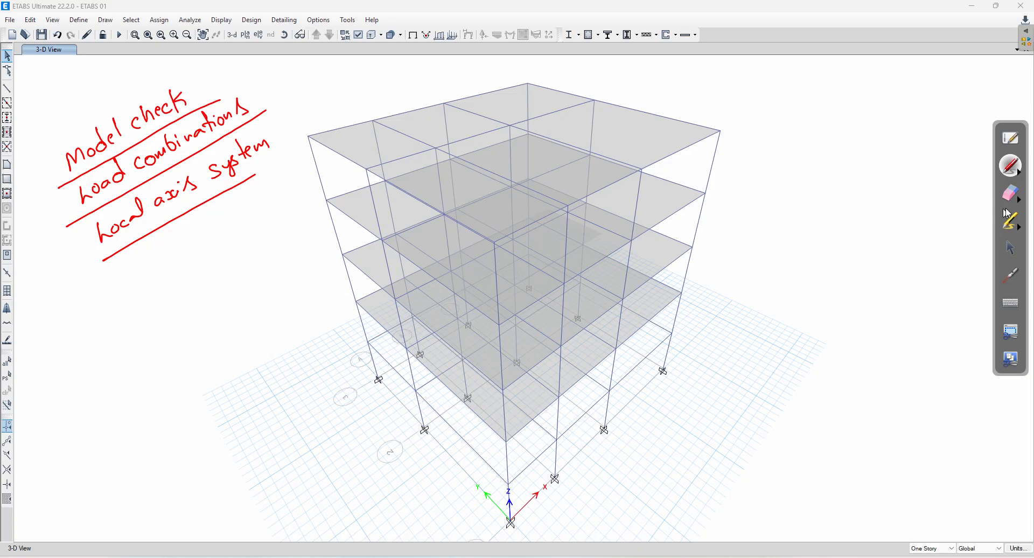
Erase the handwritten topic list beside the 3D model and return to the normal pointer.
{"action": "left_click", "coordinate": [1012, 194]}
{"action": "mouse_move", "coordinate": [270, 150]}
{"action": "left_mouse_down"}
{"action": "mouse_move", "coordinate": [118, 167]}
{"action": "mouse_move", "coordinate": [64, 201]}
{"action": "mouse_move", "coordinate": [127, 277]}
{"action": "left_mouse_up"}
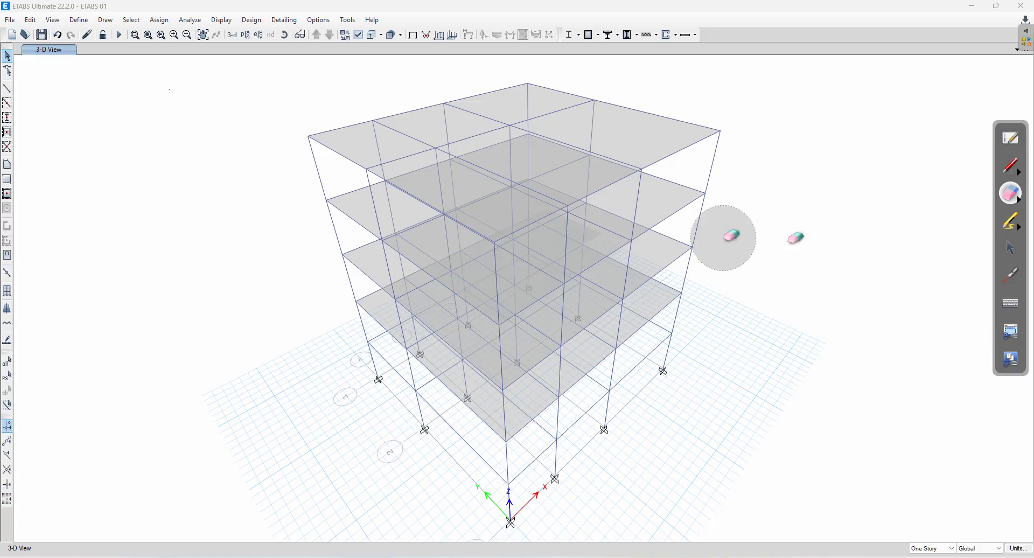
{"action": "left_click", "coordinate": [1012, 247]}
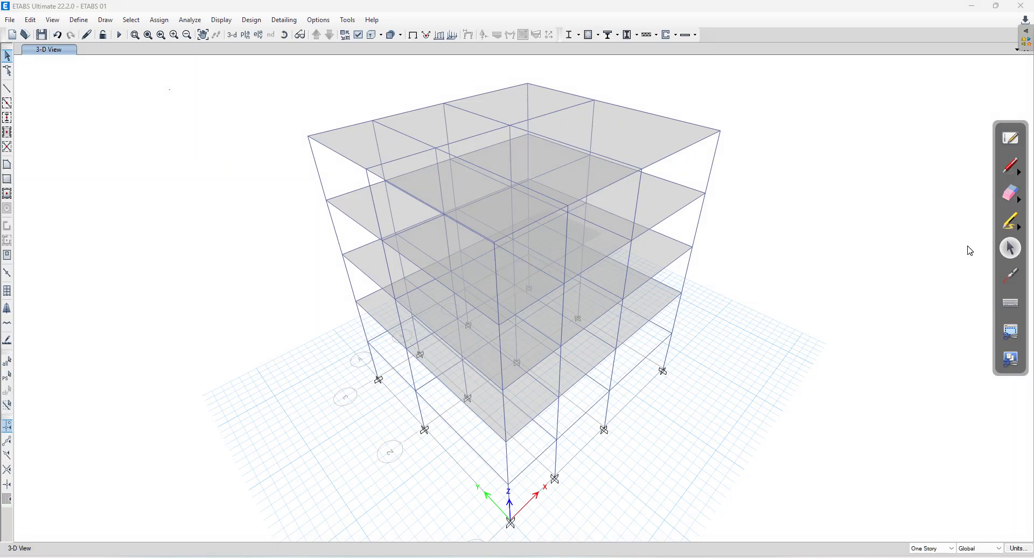
Minimize the ETABS window and switch to the Google Meet session in the browser.
{"action": "left_click", "coordinate": [975, 7]}
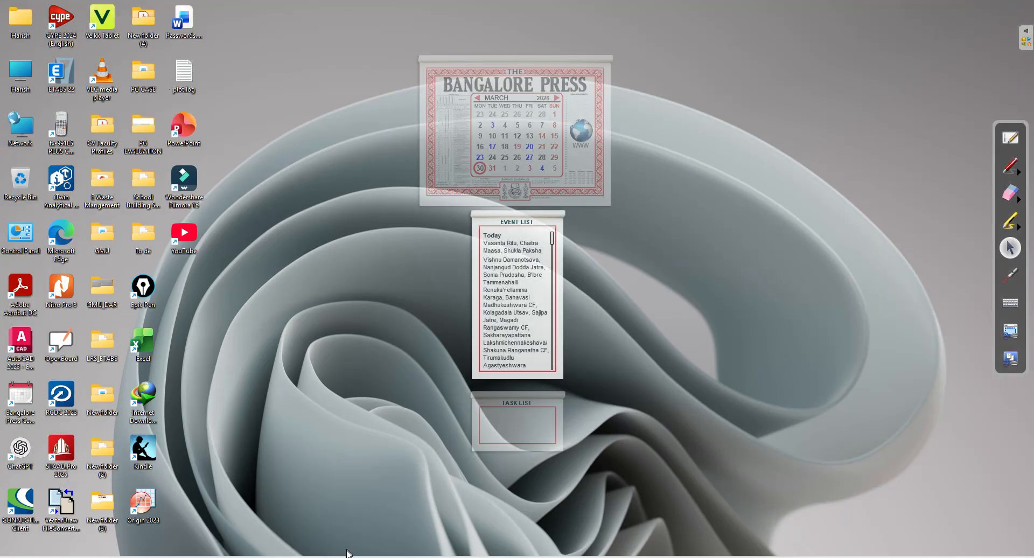
{"action": "mouse_move", "coordinate": [264, 555]}
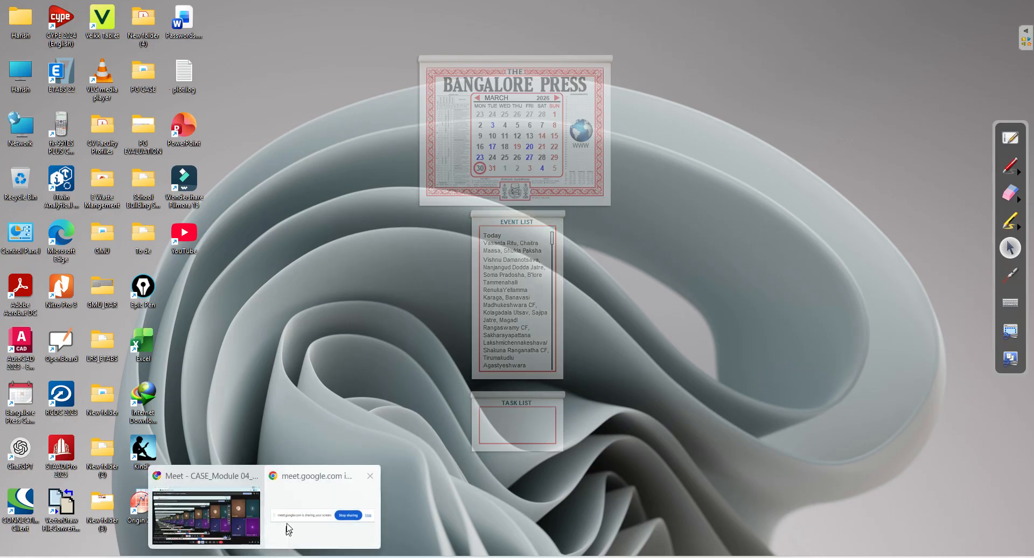
{"action": "left_click", "coordinate": [249, 523]}
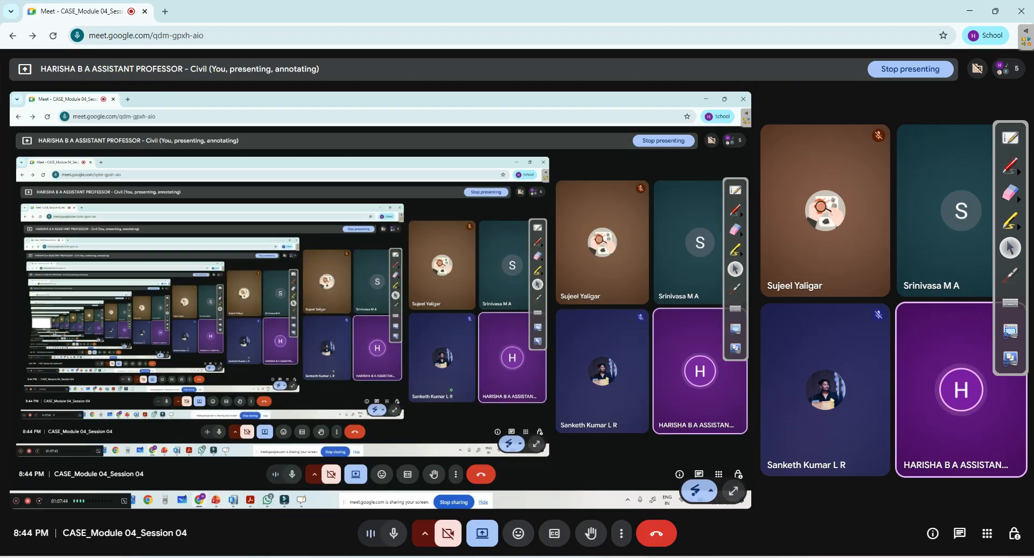